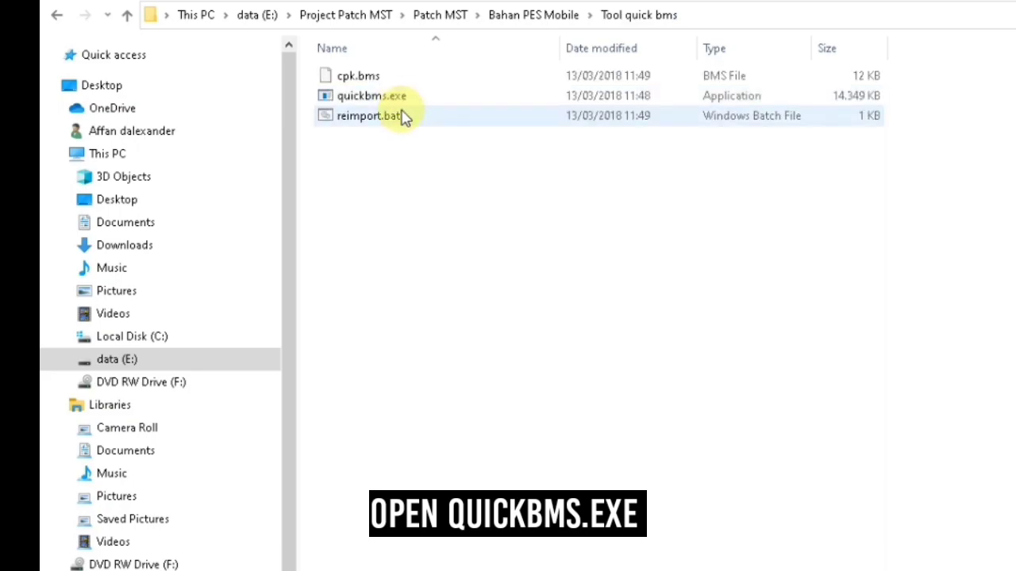
# Launch quickbms.exe from the Tool quick bms folder and choose cpk.bms as the script to use.
pyautogui.click(401, 106)
pyautogui.doubleClick(399, 104)
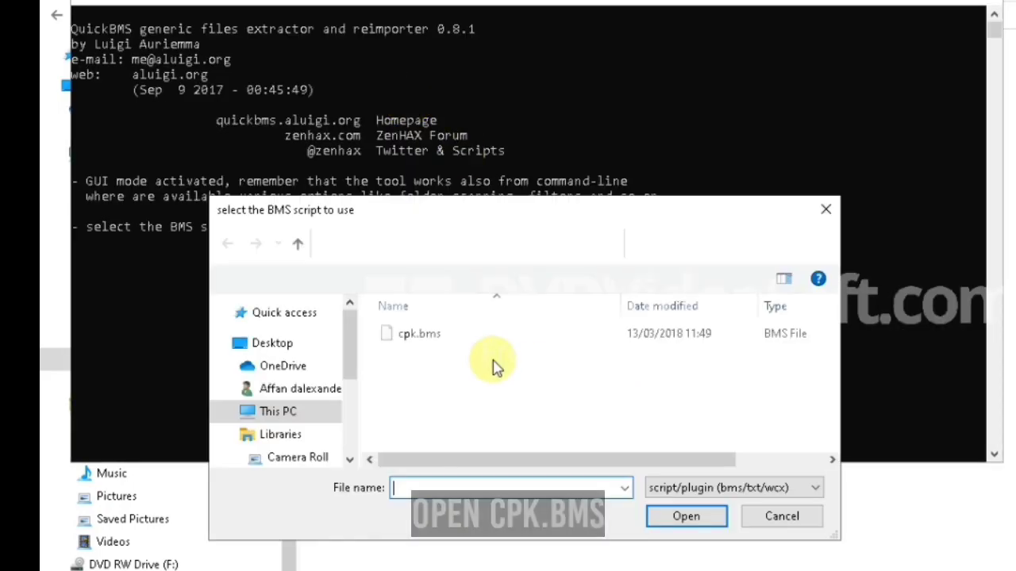
pyautogui.click(419, 336)
pyautogui.click(673, 524)
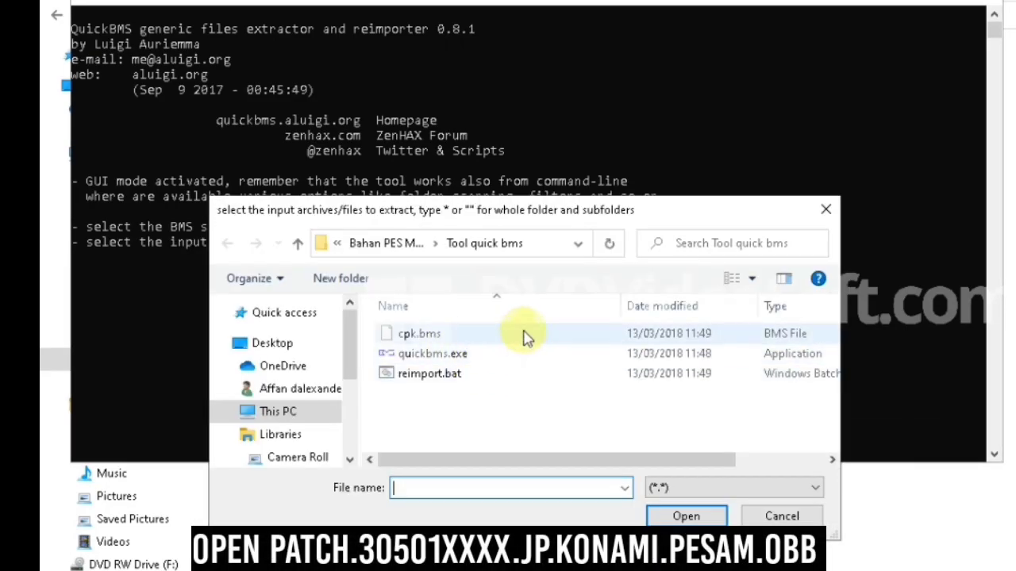
# Extract patch.305020001.jp.konami.pesam.obb from the Patch MST folder into that same folder, and close the extractor once it finishes.
pyautogui.click(383, 246)
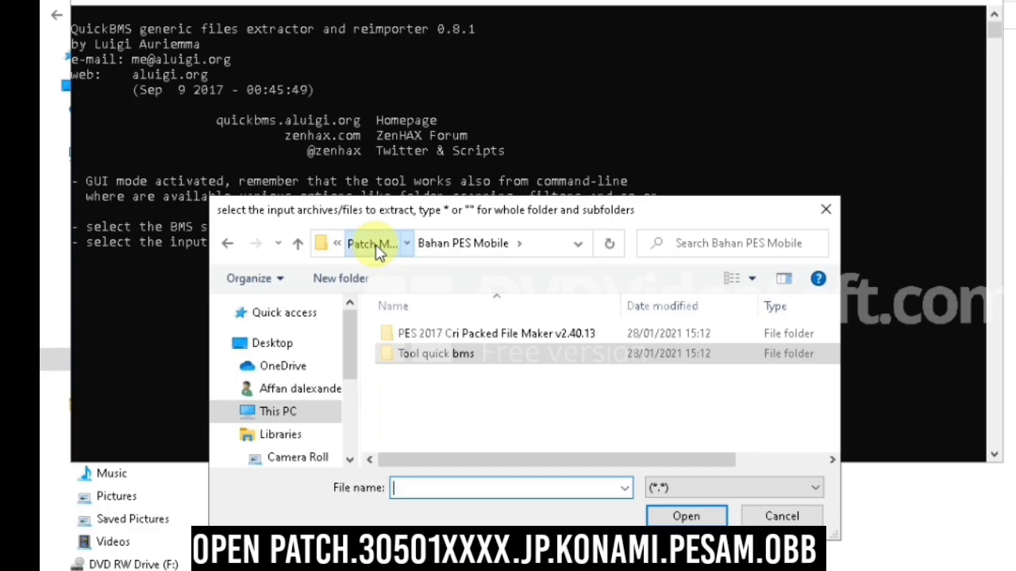
pyautogui.click(373, 243)
pyautogui.scroll(-1, 453, 388)
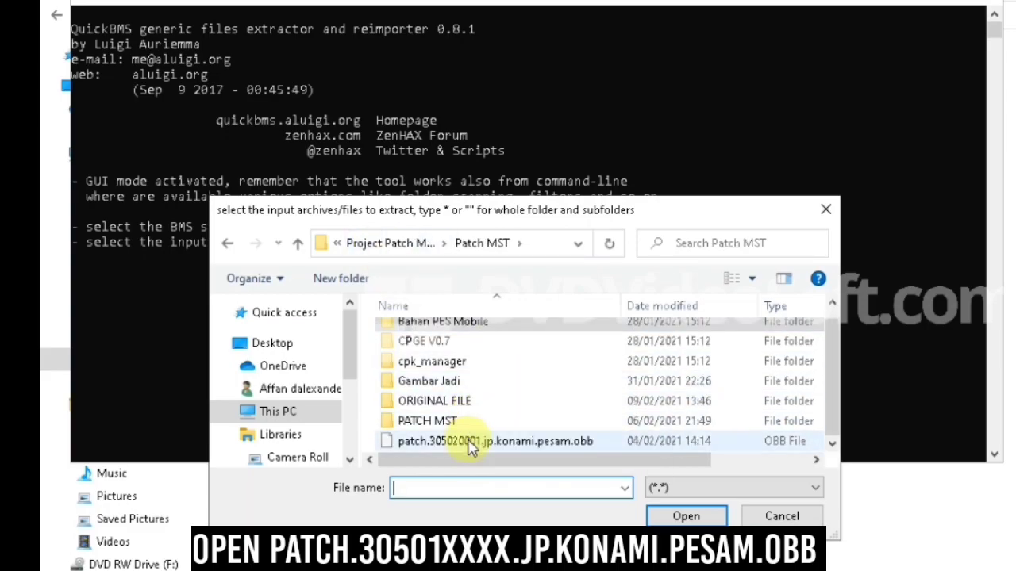
pyautogui.click(443, 443)
pyautogui.click(670, 517)
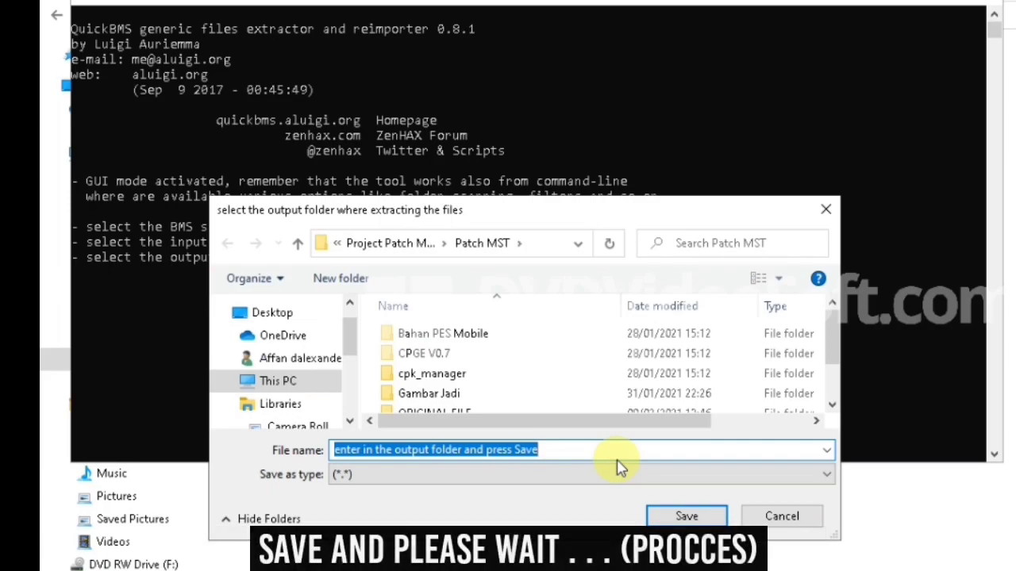
pyautogui.click(687, 517)
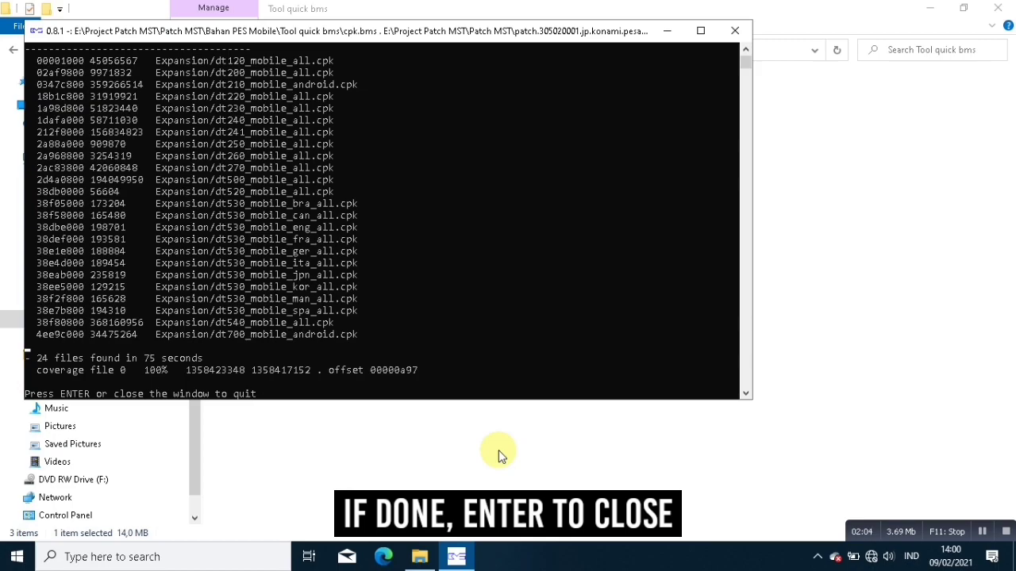
pyautogui.press('Return')
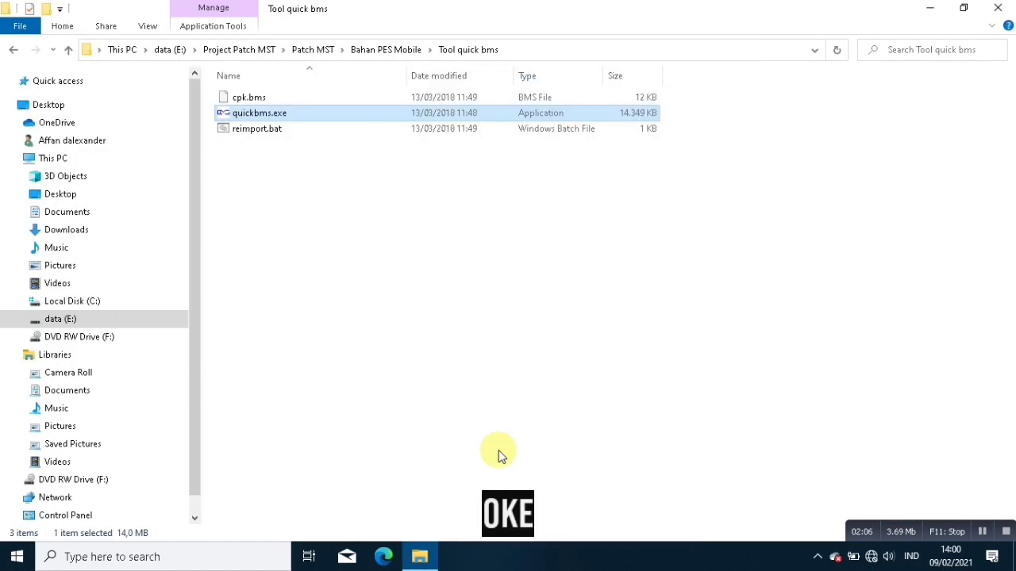
# Check the extracted CPK files in the Expansion folder and the contents of the ORIGINAL FILE folder, then return to Patch MST.
pyautogui.click(12, 52)
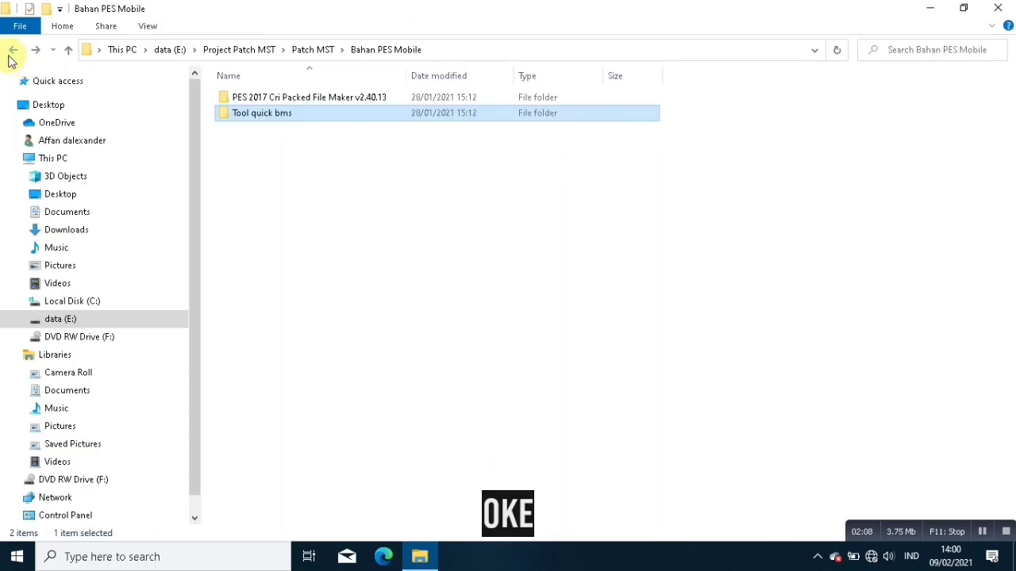
pyautogui.click(11, 51)
pyautogui.doubleClick(269, 145)
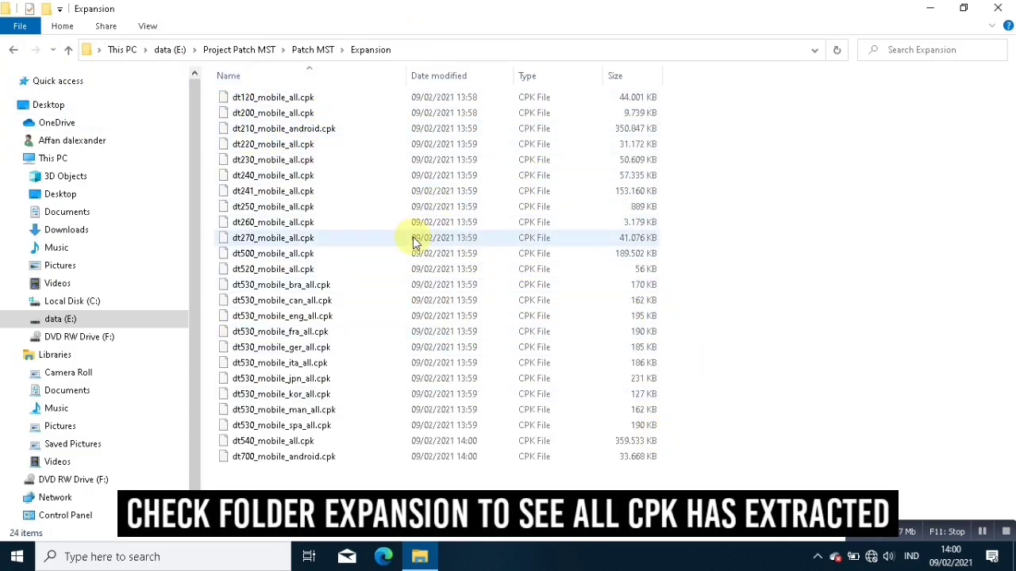
pyautogui.click(15, 50)
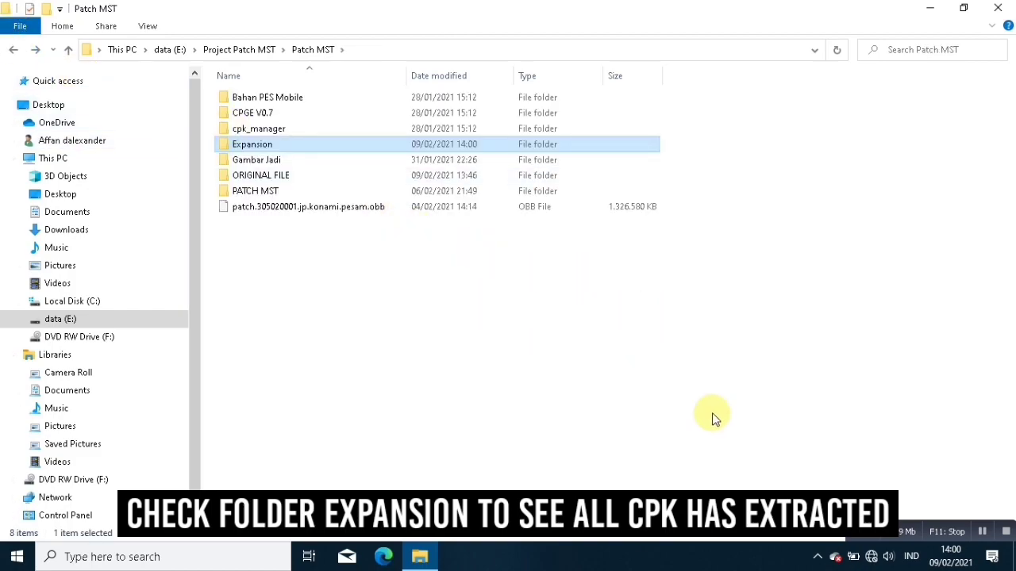
pyautogui.click(584, 417)
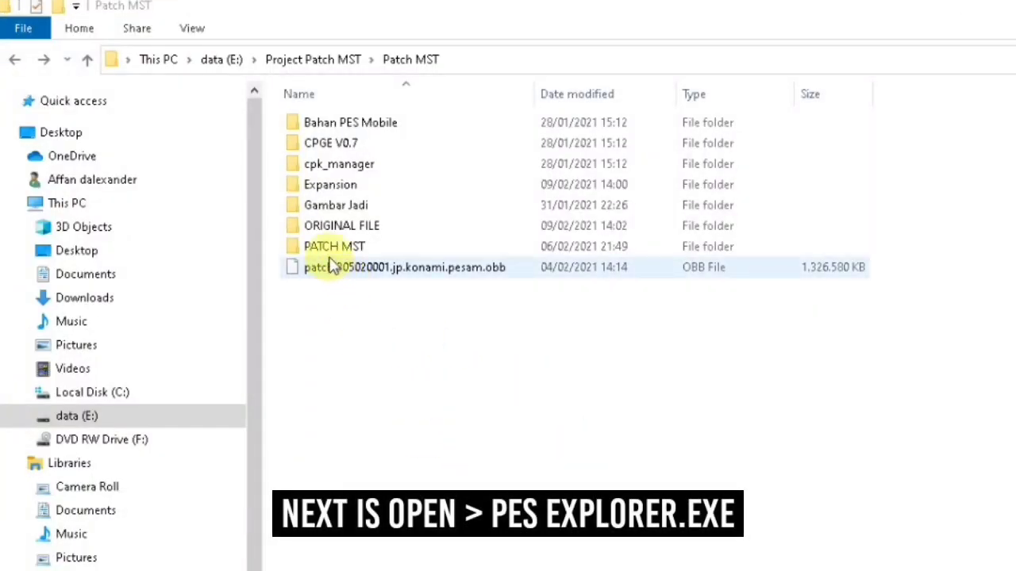
pyautogui.doubleClick(349, 226)
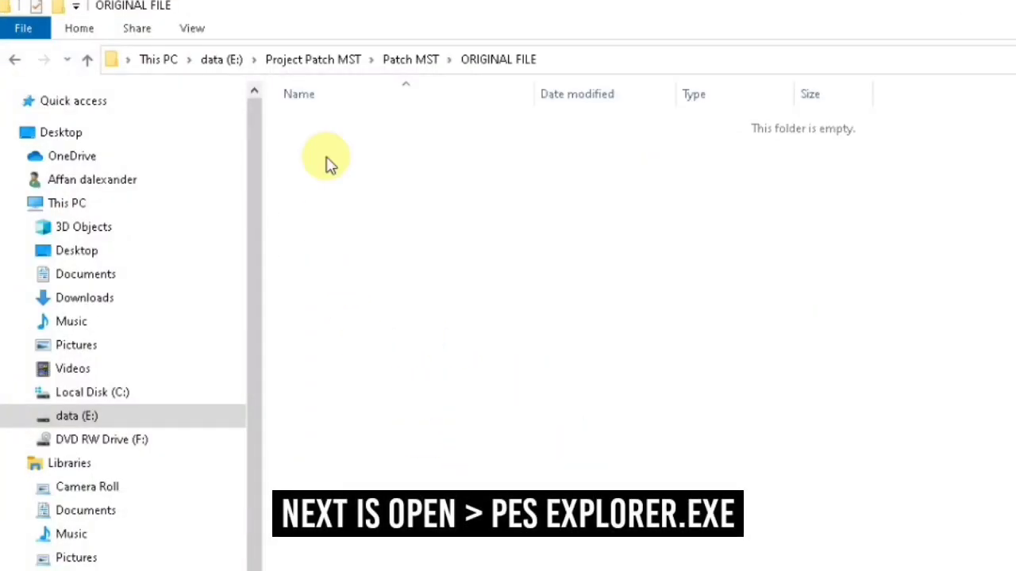
pyautogui.click(13, 61)
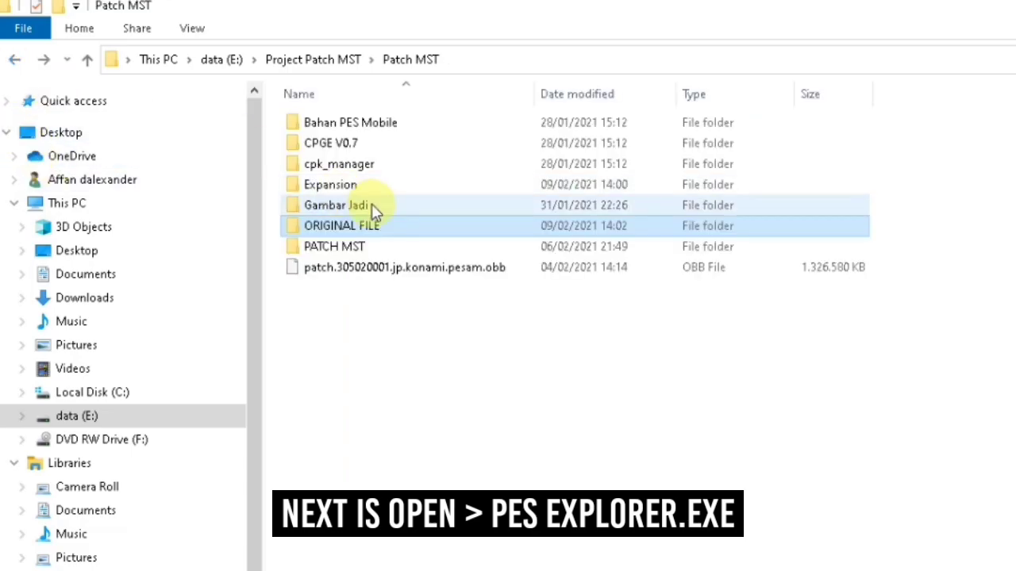
# Launch Pes_Explorer.exe from the CPGE V0.7 folder and load the mst profile.
pyautogui.doubleClick(325, 143)
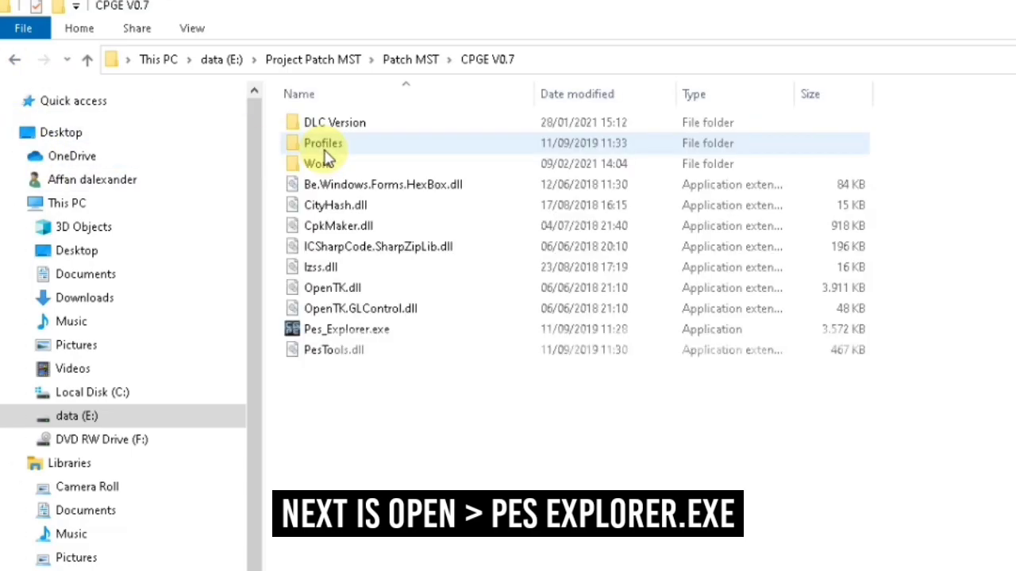
pyautogui.doubleClick(361, 330)
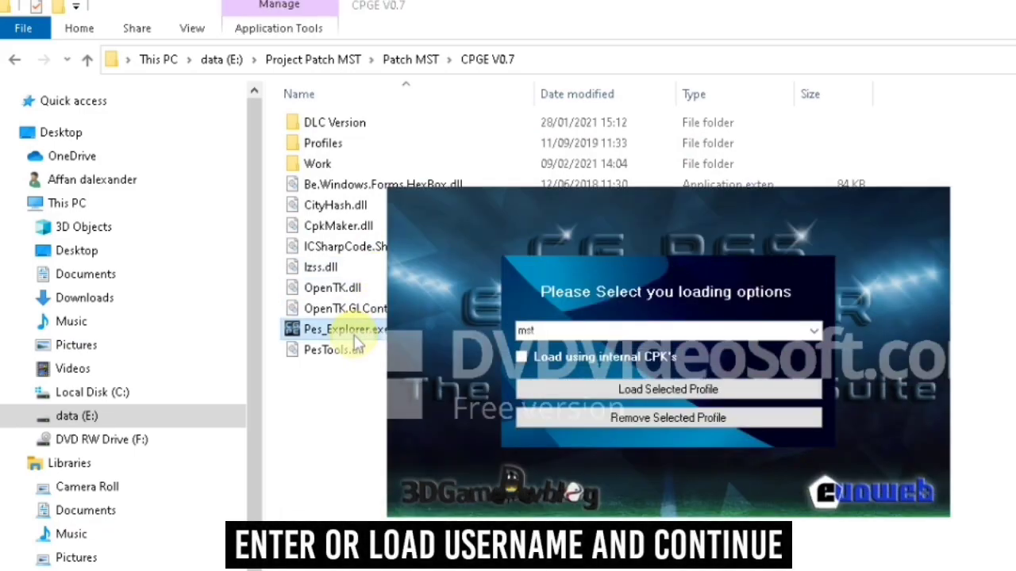
pyautogui.click(546, 331)
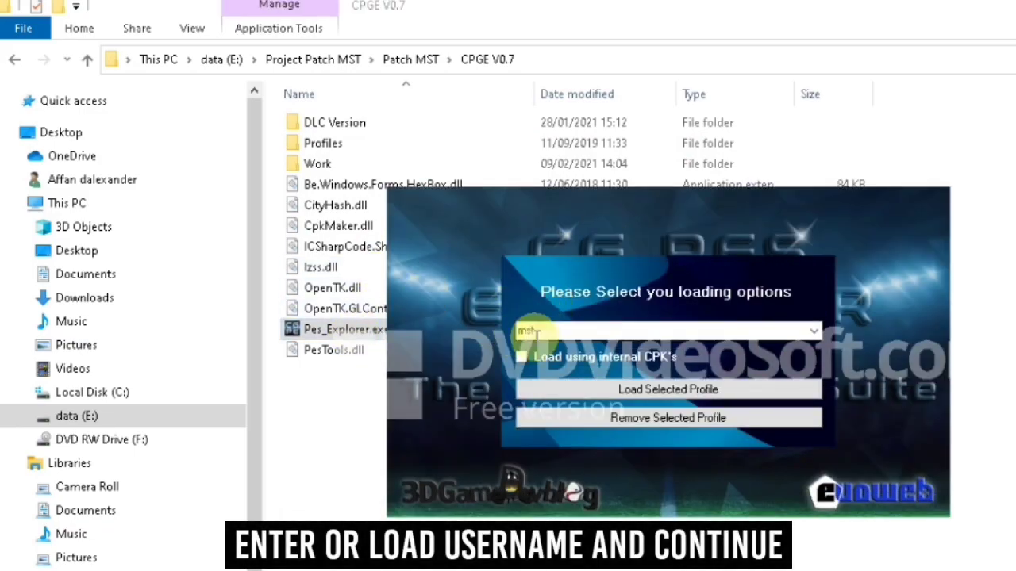
pyautogui.write('mst')
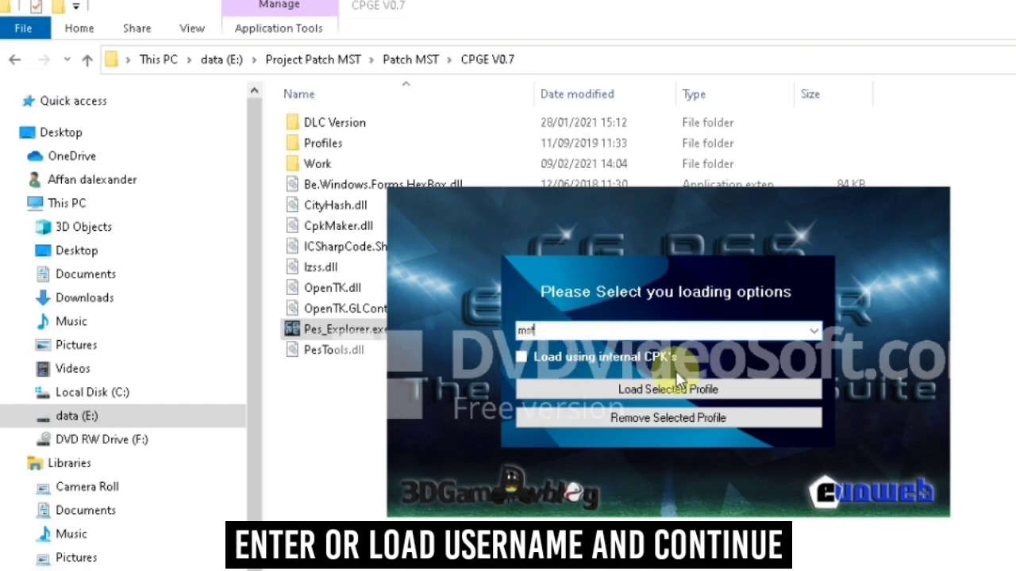
pyautogui.click(665, 391)
pyautogui.click(699, 404)
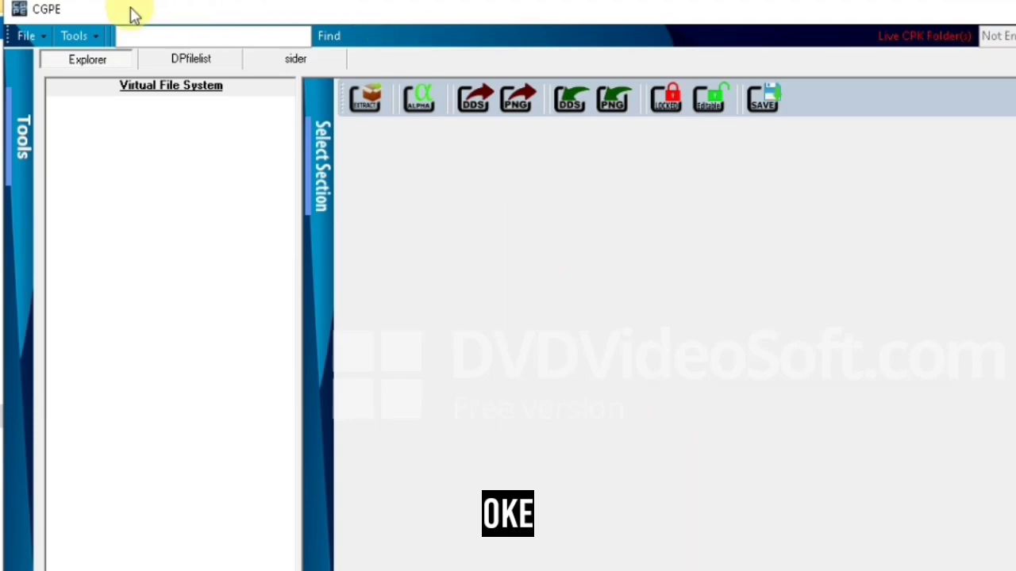
# Load dt210_mobile_android.cpk from the Expansion folder as a single CPK.
pyautogui.click(21, 39)
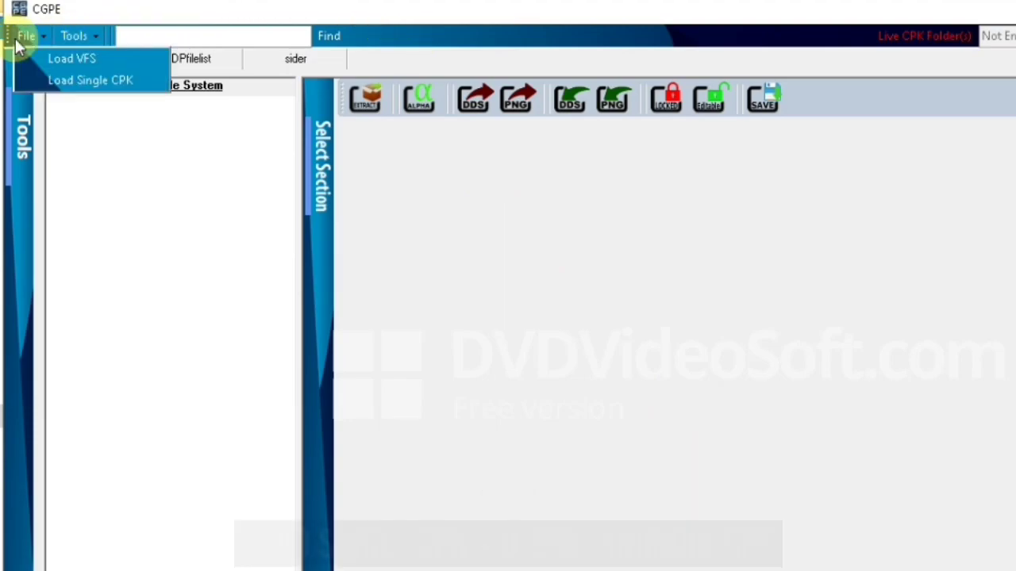
pyautogui.click(85, 78)
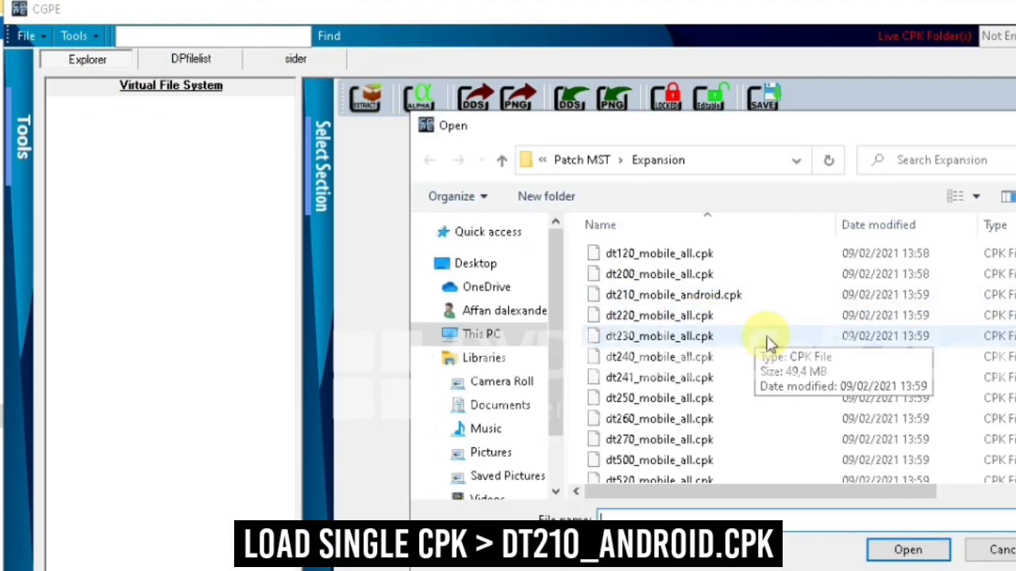
pyautogui.click(718, 295)
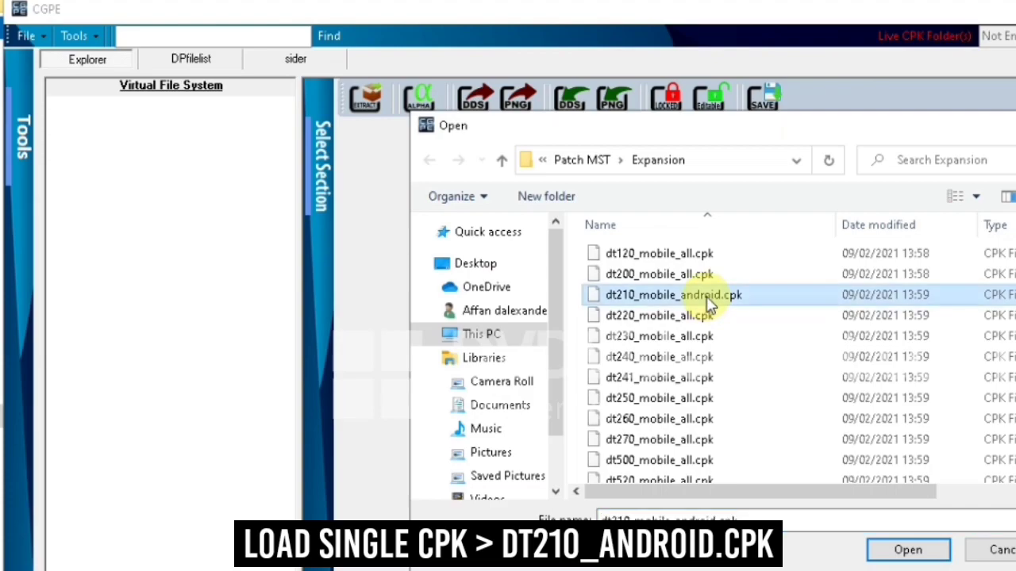
pyautogui.click(911, 555)
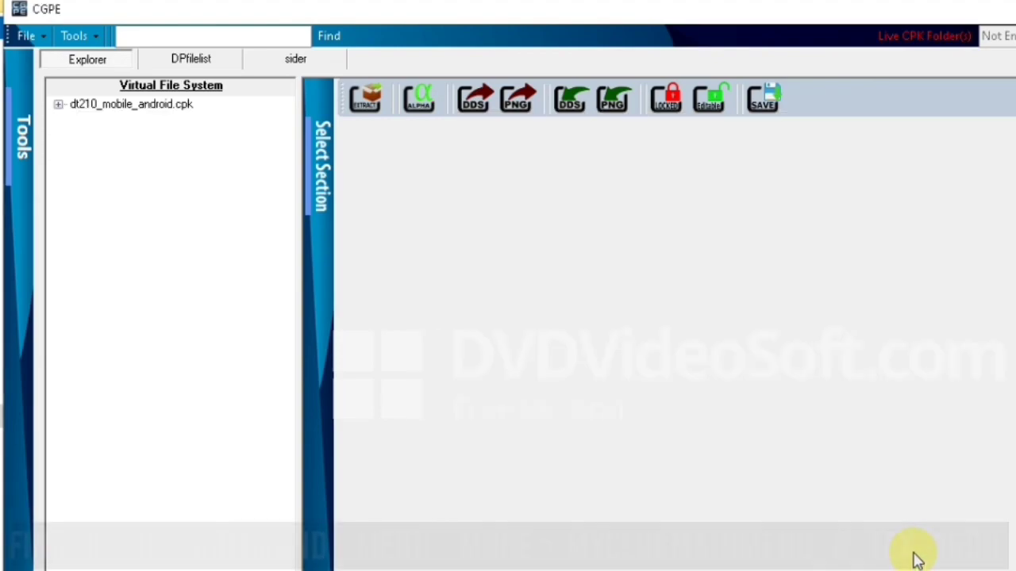
# Open the myClubMainMenu_0_tex_1609 texture file under common, menu, mode in the loaded CPK.
pyautogui.click(60, 105)
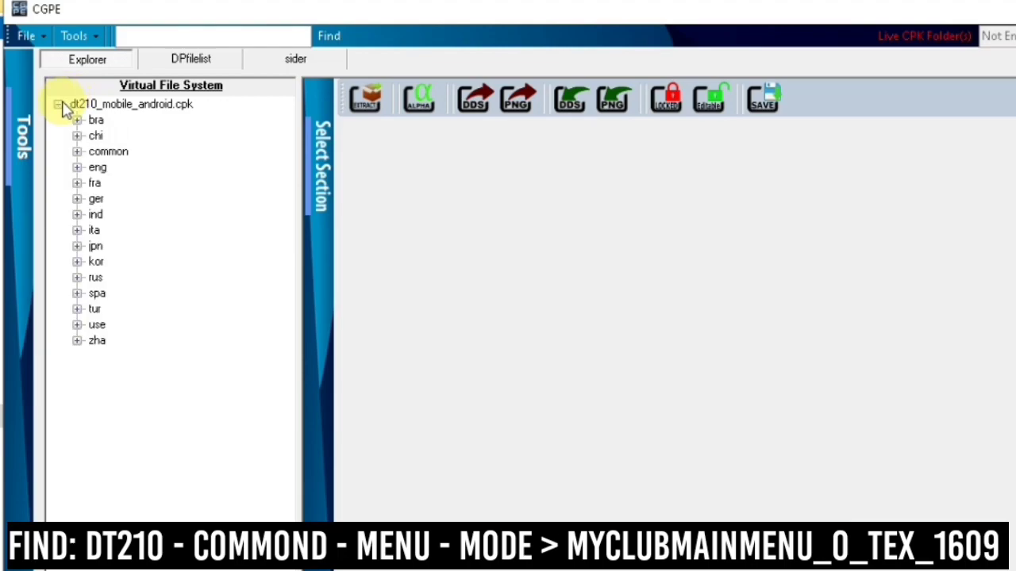
pyautogui.click(77, 152)
pyautogui.click(95, 167)
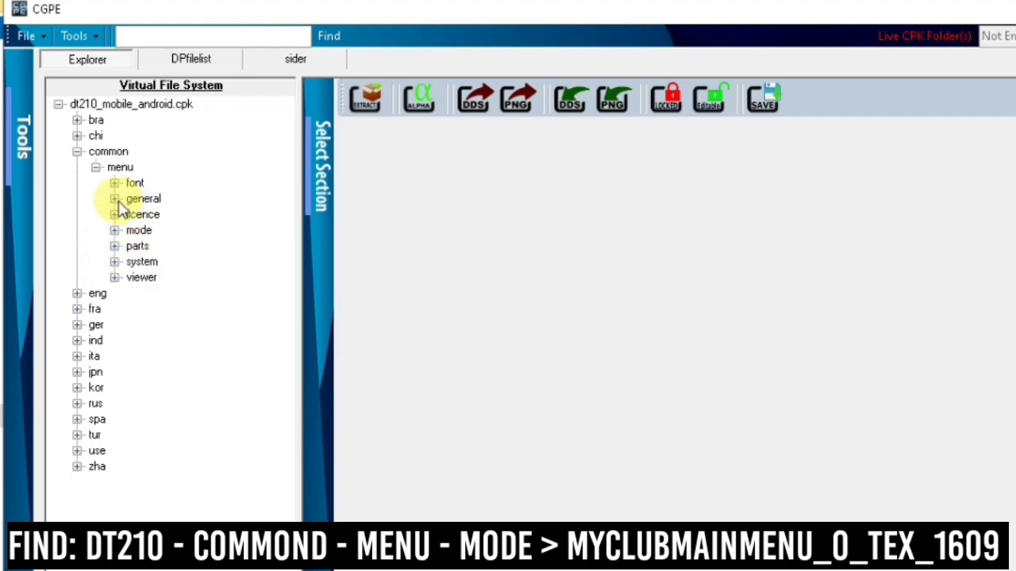
pyautogui.click(115, 230)
pyautogui.scroll(-8, 130, 250)
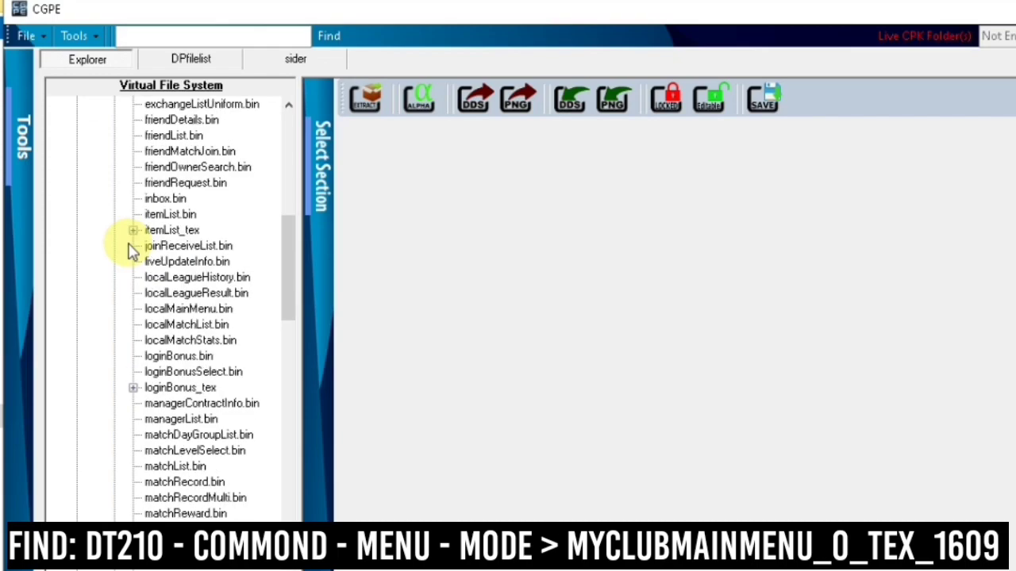
pyautogui.scroll(-7, 130, 250)
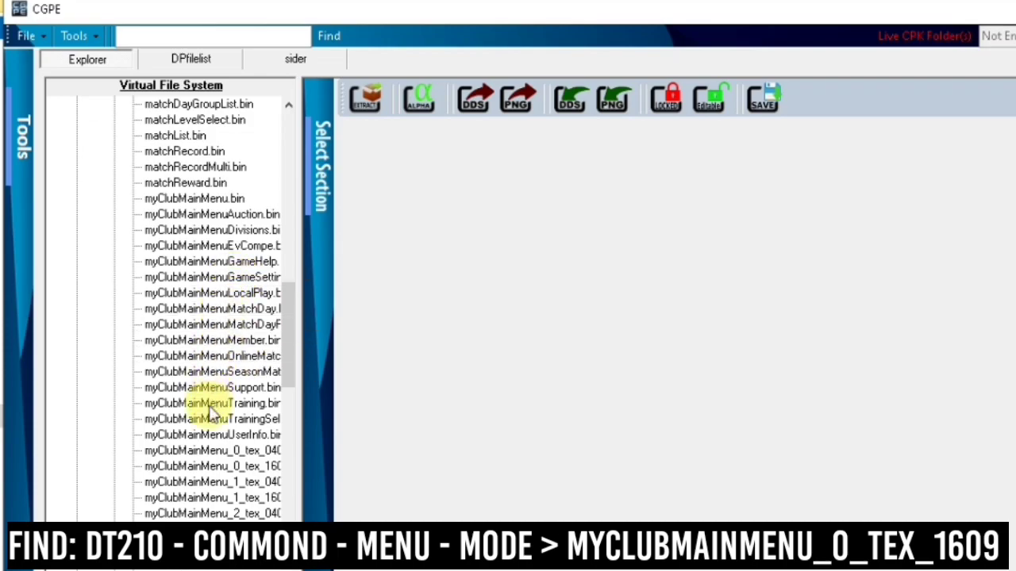
pyautogui.doubleClick(190, 468)
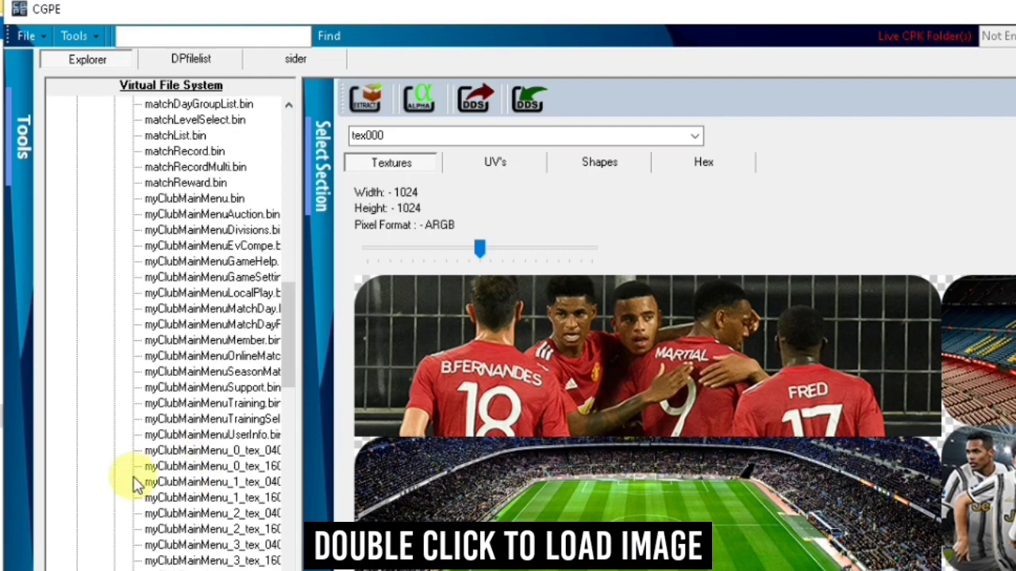
# Export the tex000 texture in DDS format to the ORIGINAL FILE folder as myClubMainMenu_0_tex_1609_tex000.dds.
pyautogui.scroll(-6, 709, 471)
pyautogui.scroll(6, 709, 478)
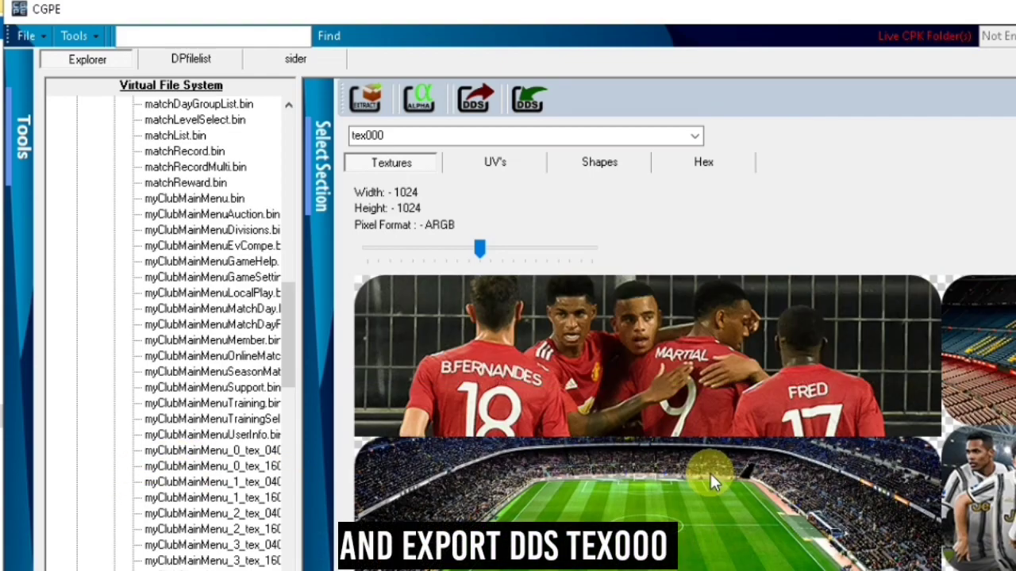
pyautogui.scroll(-1, 211, 397)
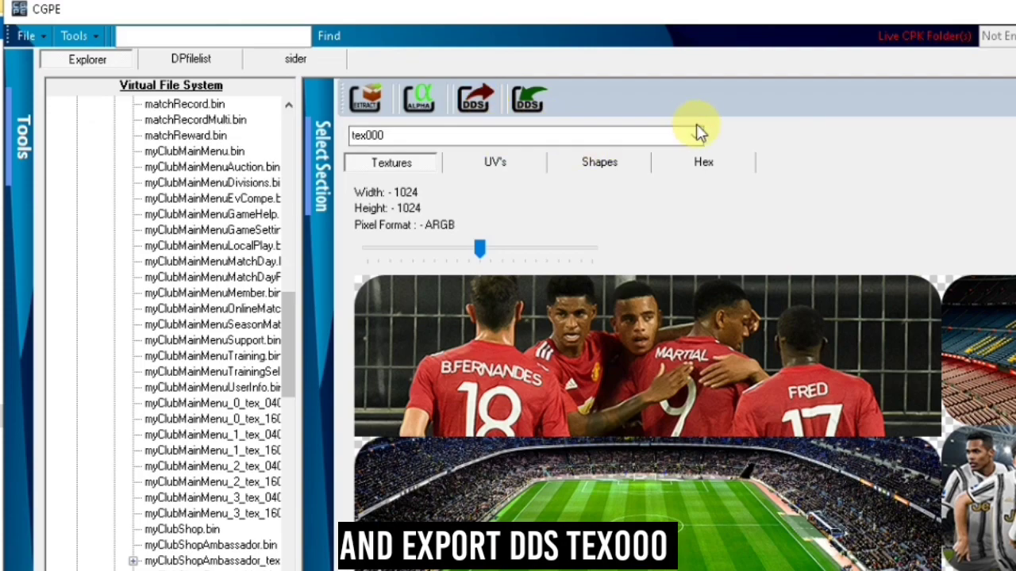
pyautogui.click(474, 100)
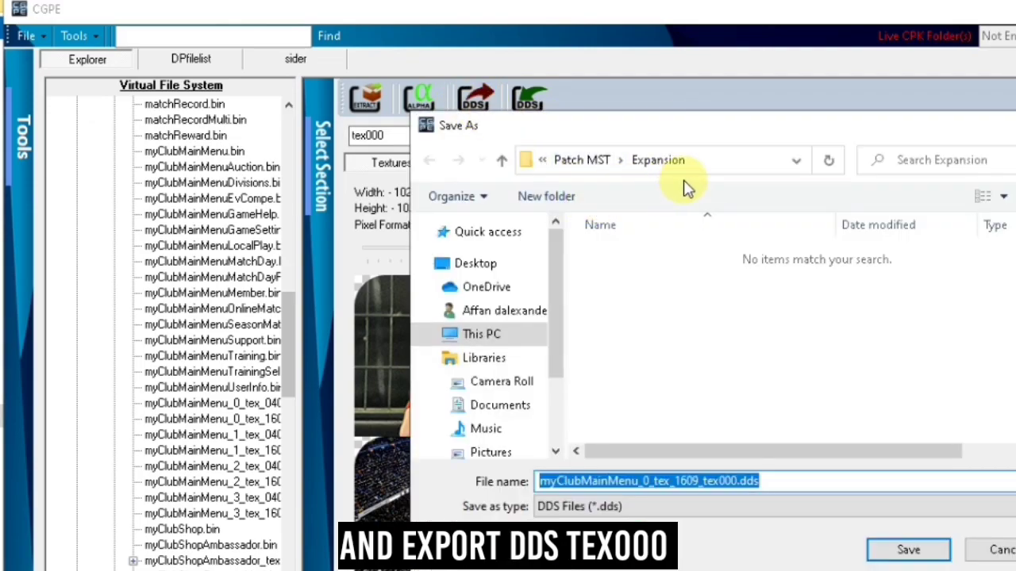
pyautogui.click(589, 160)
pyautogui.doubleClick(687, 356)
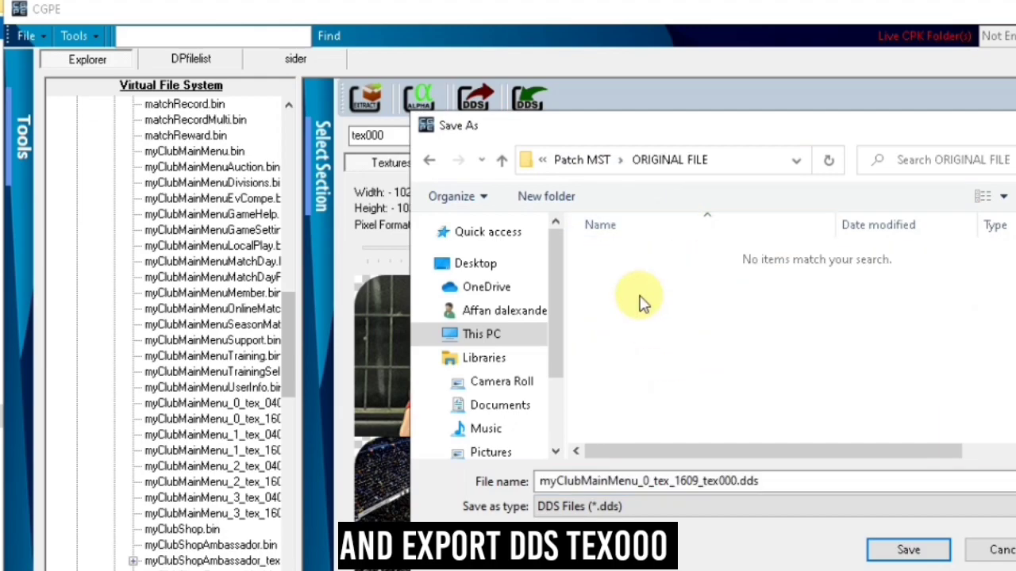
pyautogui.click(884, 551)
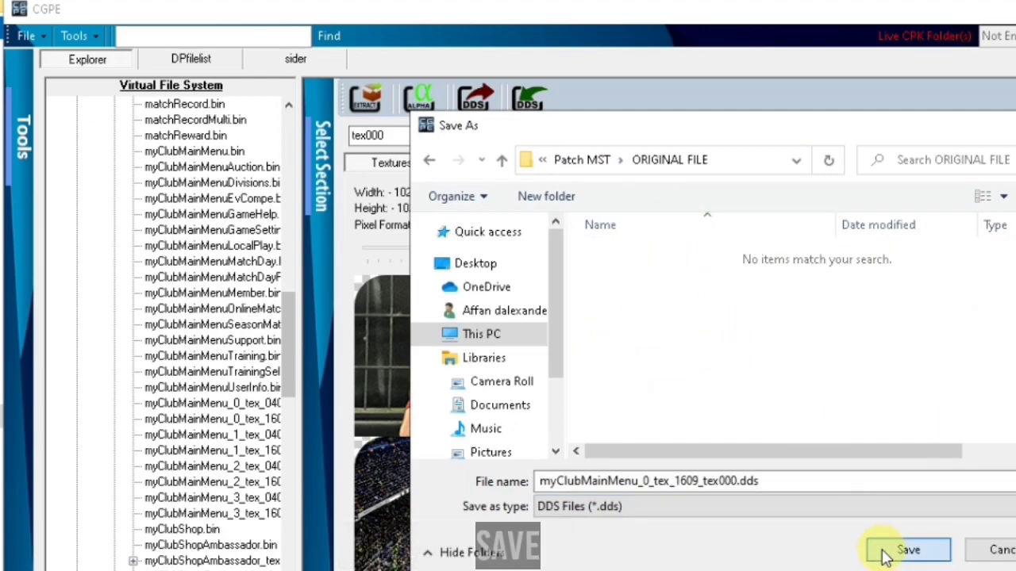
pyautogui.click(757, 425)
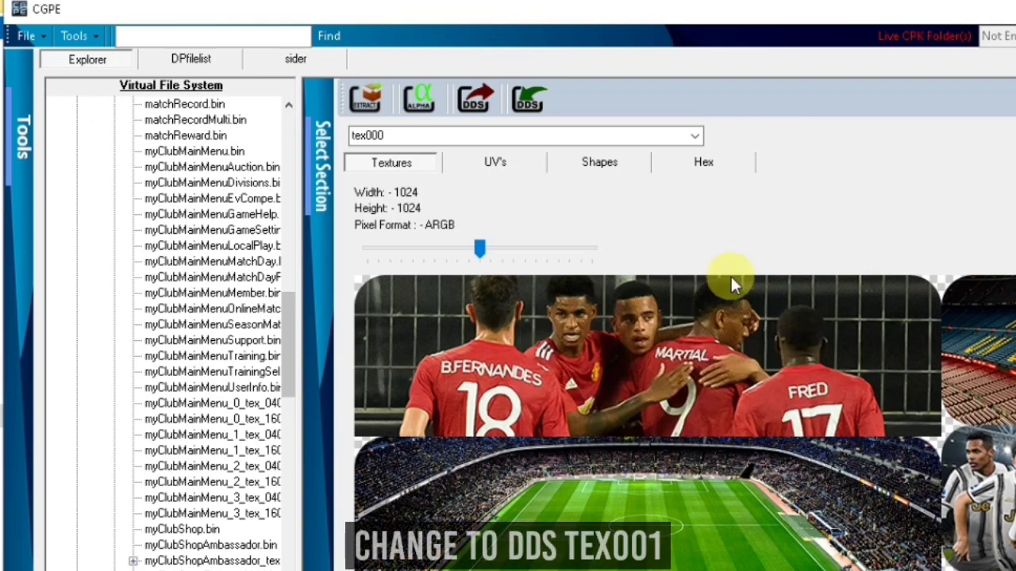
# Export the tex001 texture of myClubMainMenu_0_tex_1609 in DDS format to the ORIGINAL FILE folder as myClubMainMenu_0_tex_1609_tex001.dds.
pyautogui.click(696, 135)
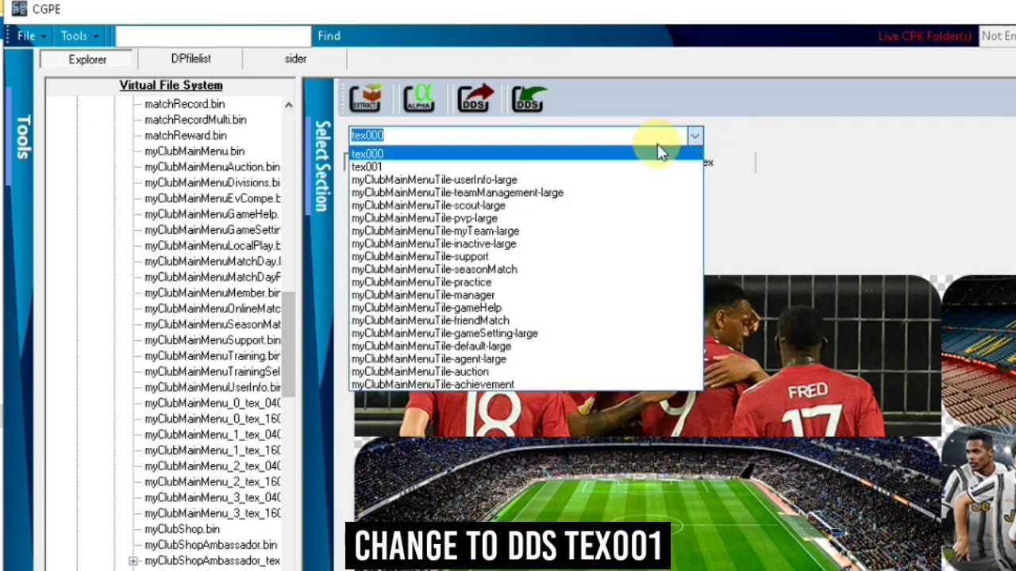
pyautogui.click(612, 167)
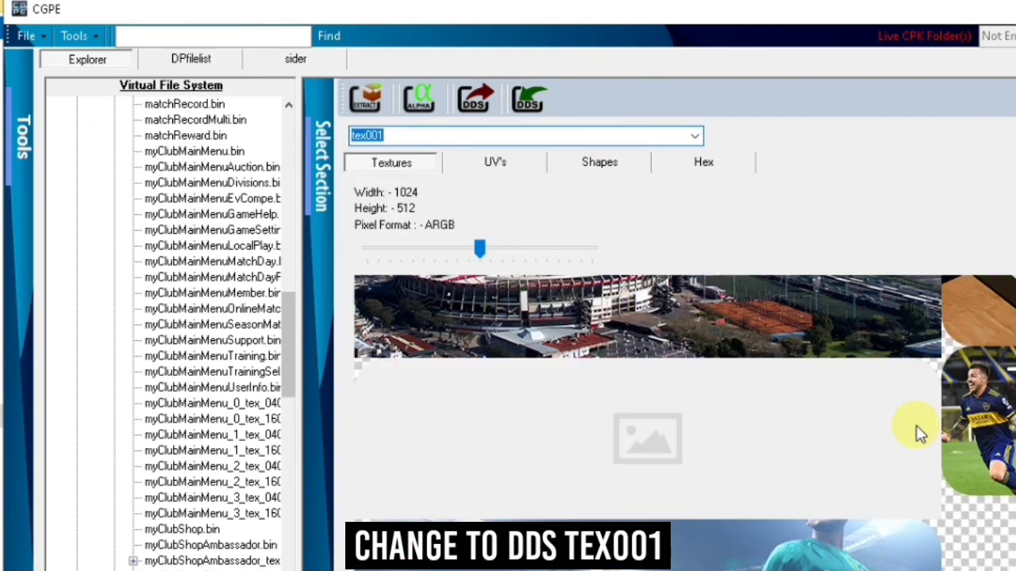
pyautogui.click(474, 99)
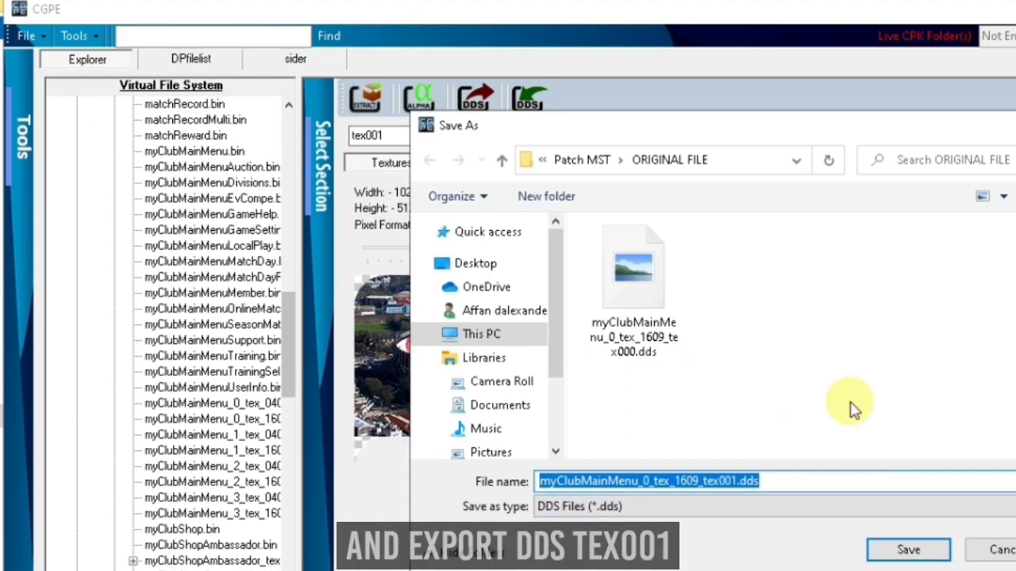
pyautogui.click(909, 551)
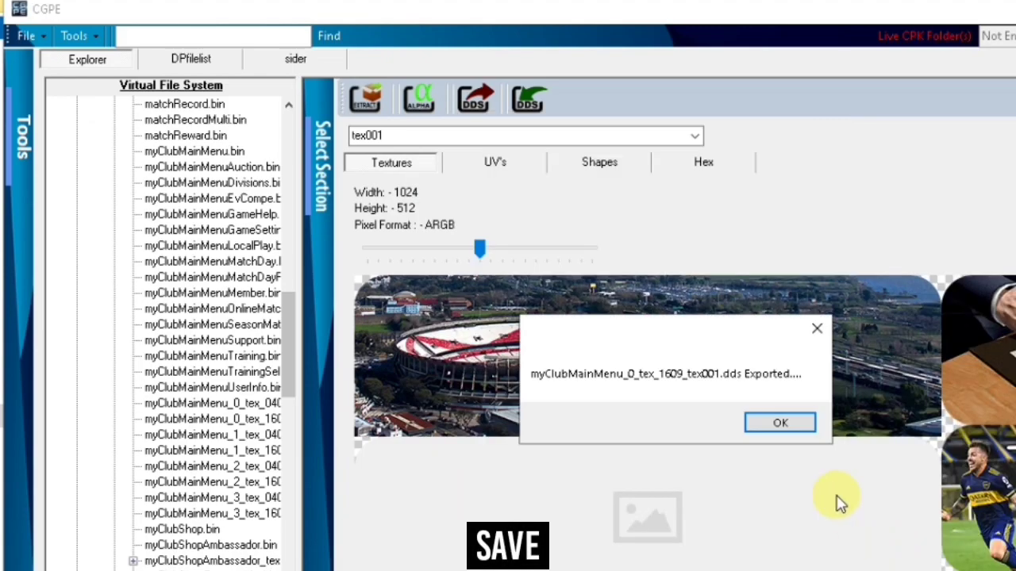
pyautogui.click(772, 427)
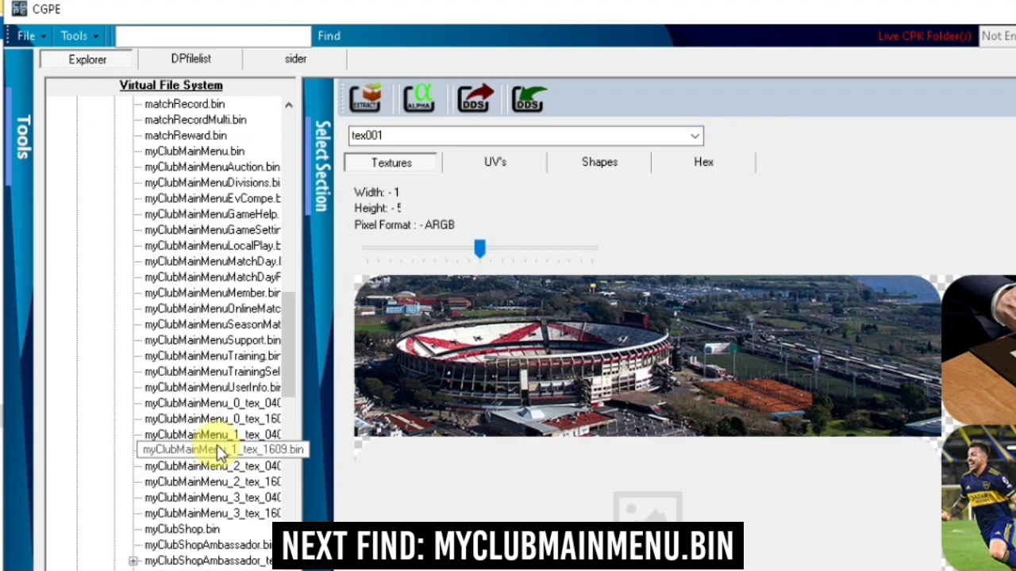
# Preview the textures of myClubMainMenu_1_tex_1609.bin, and return to the tex000 image of myClubMainMenu_0_tex_1609.bin.
pyautogui.click(221, 451)
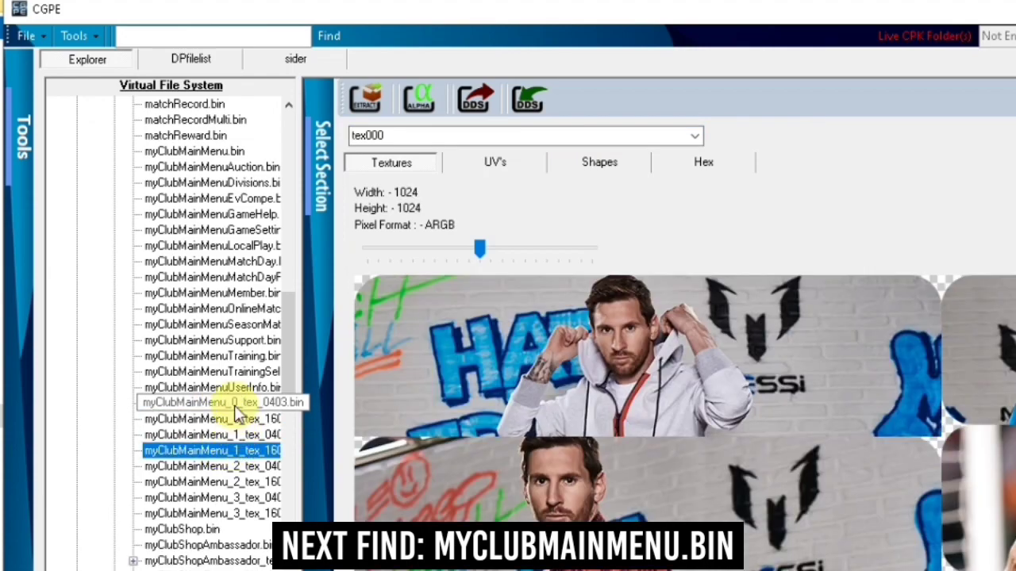
pyautogui.click(236, 419)
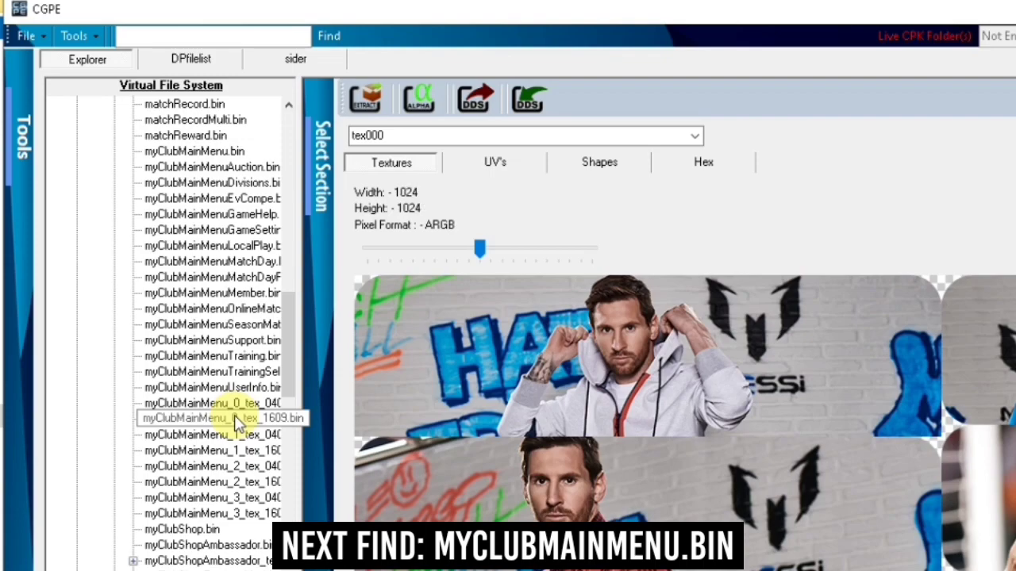
pyautogui.scroll(-2, 623, 376)
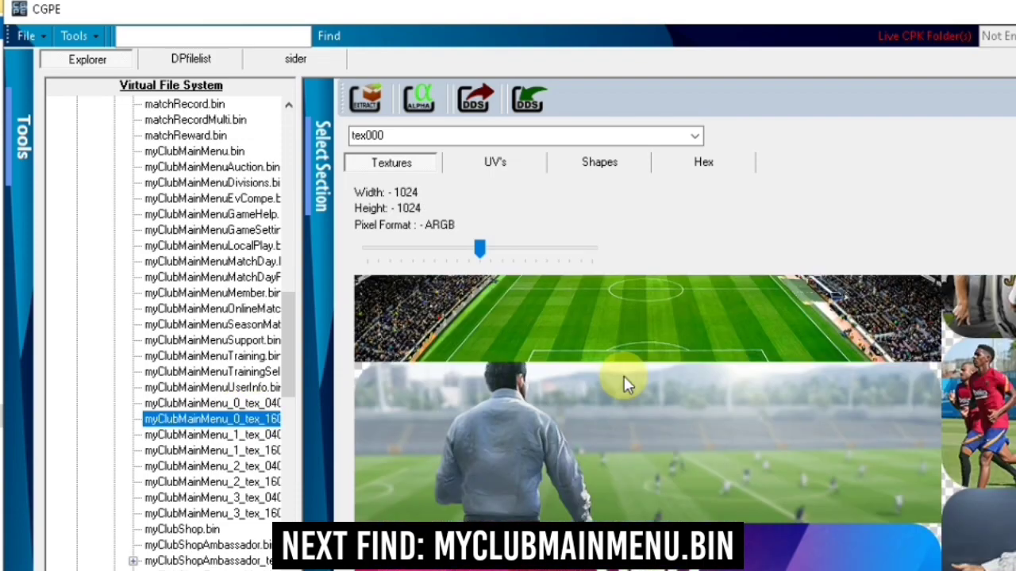
pyautogui.scroll(2, 624, 376)
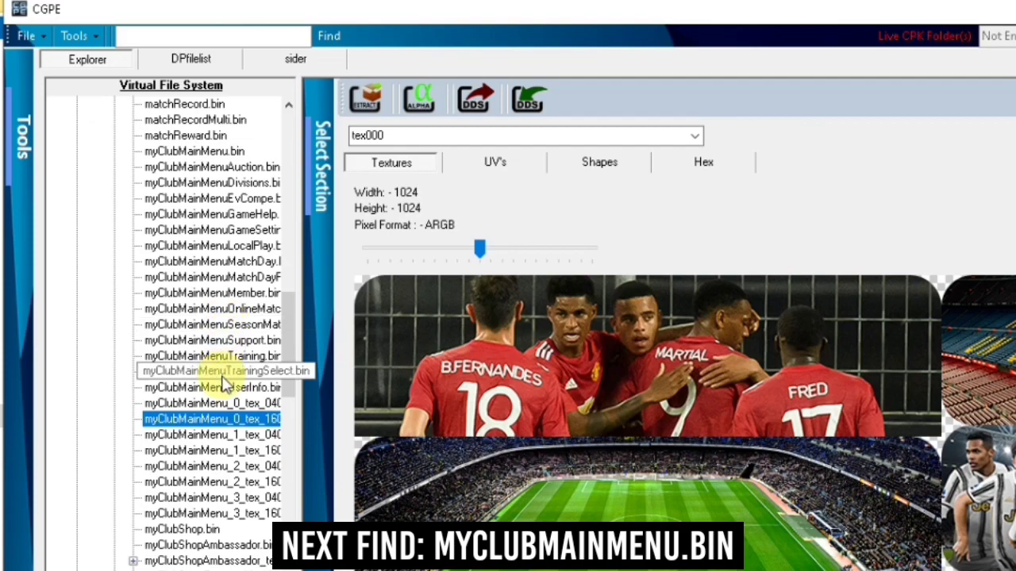
# Find and open myClubMainMenu.bin in the mode folder of the loaded CPK.
pyautogui.scroll(-1, 234, 401)
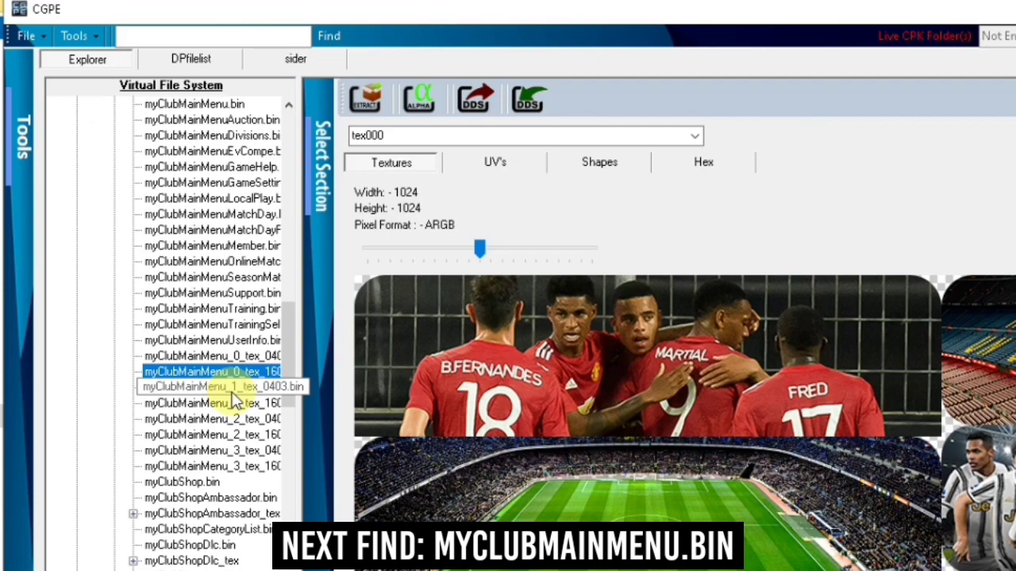
pyautogui.scroll(3, 234, 401)
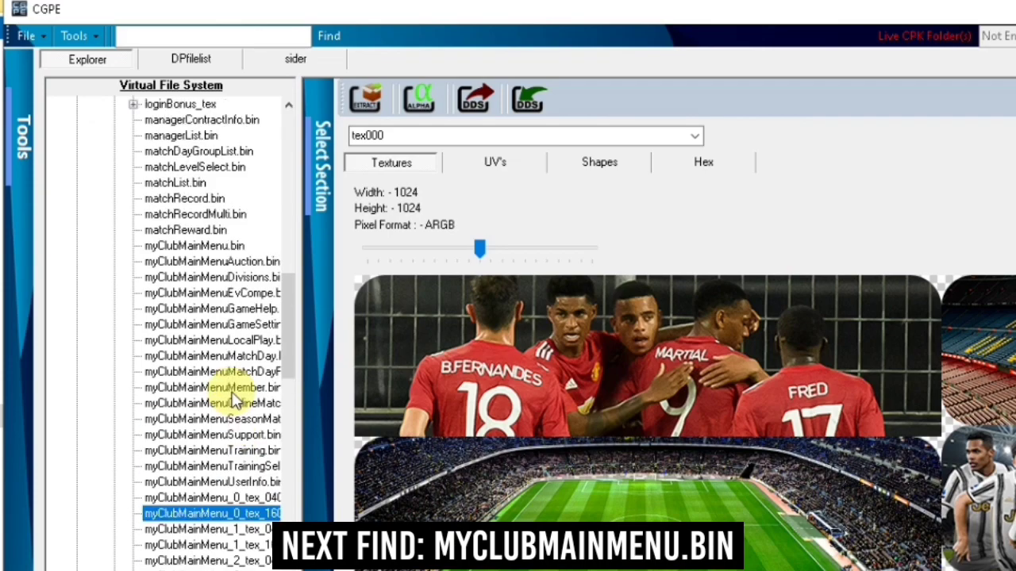
pyautogui.scroll(-2, 234, 397)
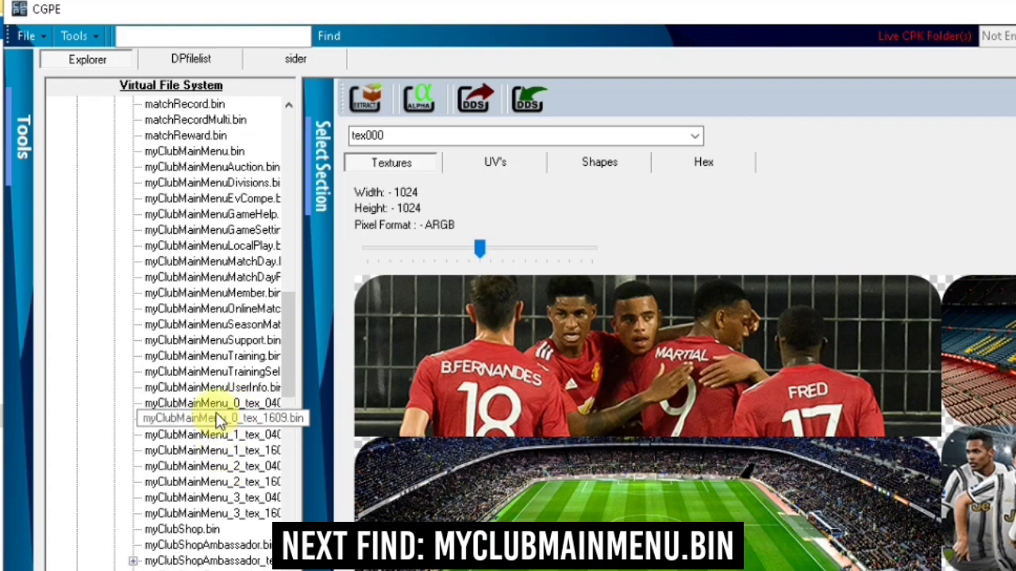
pyautogui.scroll(-1, 216, 411)
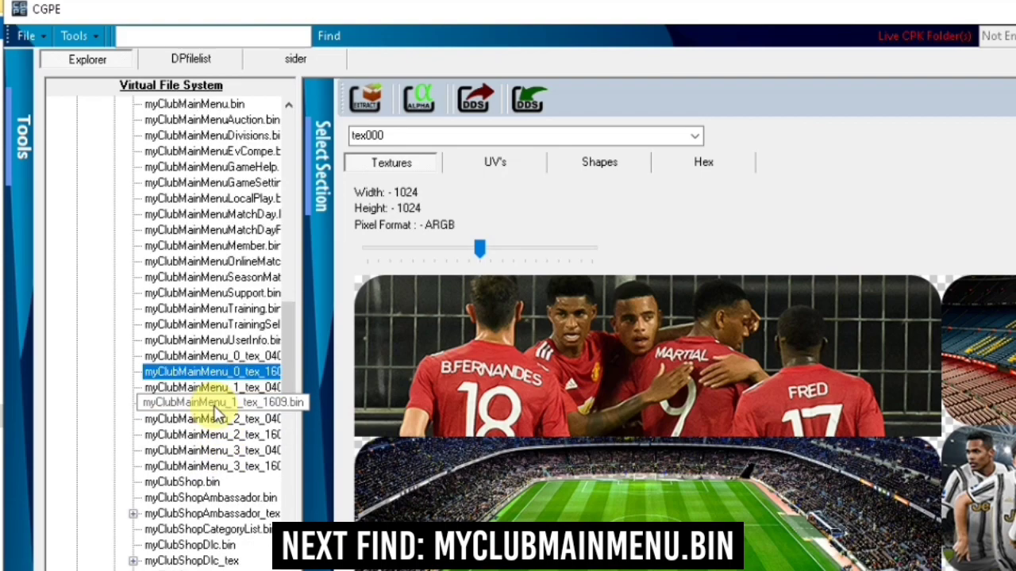
pyautogui.scroll(-1, 216, 411)
pyautogui.scroll(-1, 216, 413)
pyautogui.scroll(5, 216, 413)
pyautogui.scroll(1, 216, 414)
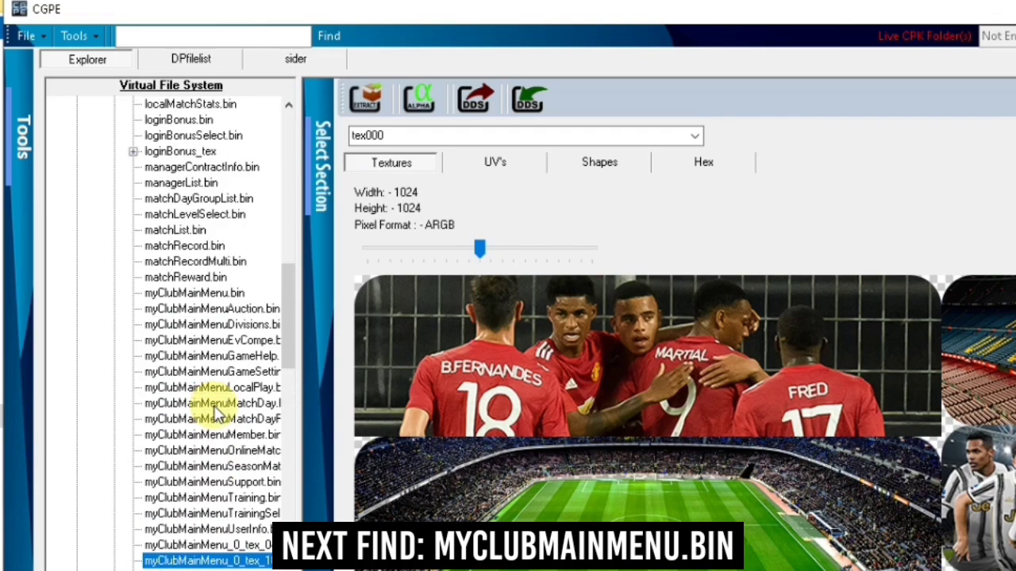
pyautogui.scroll(1, 215, 411)
pyautogui.click(153, 340)
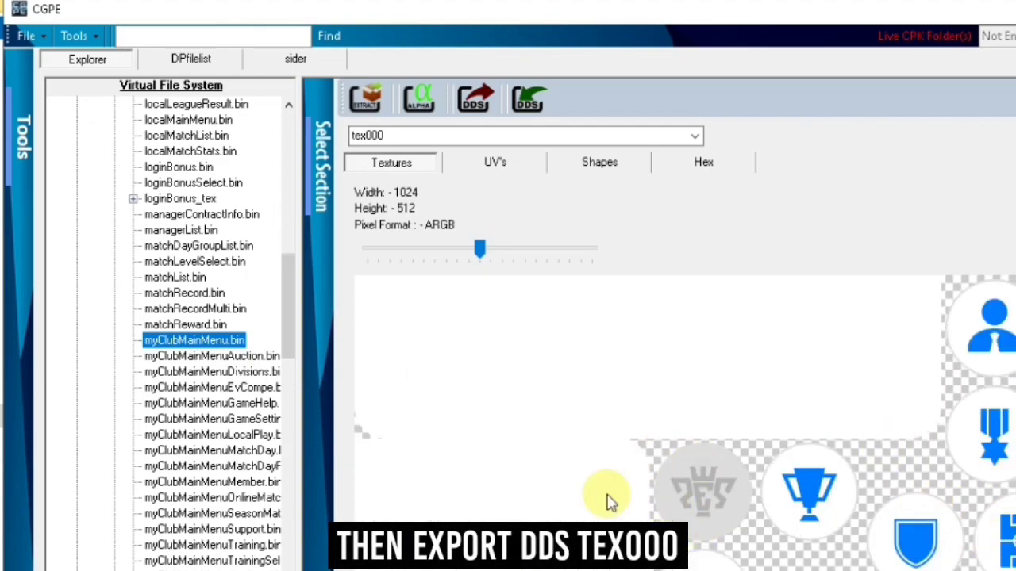
# Export the tex000 texture of myClubMainMenu.bin in DDS format to the ORIGINAL FILE folder as myClubMainMenu_tex000.dds.
pyautogui.click(476, 102)
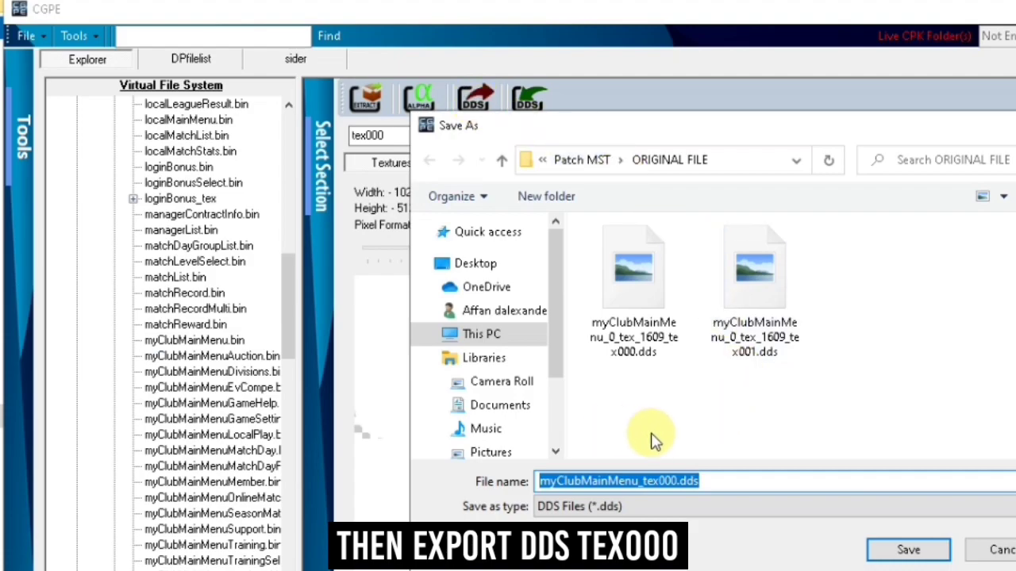
pyautogui.click(907, 549)
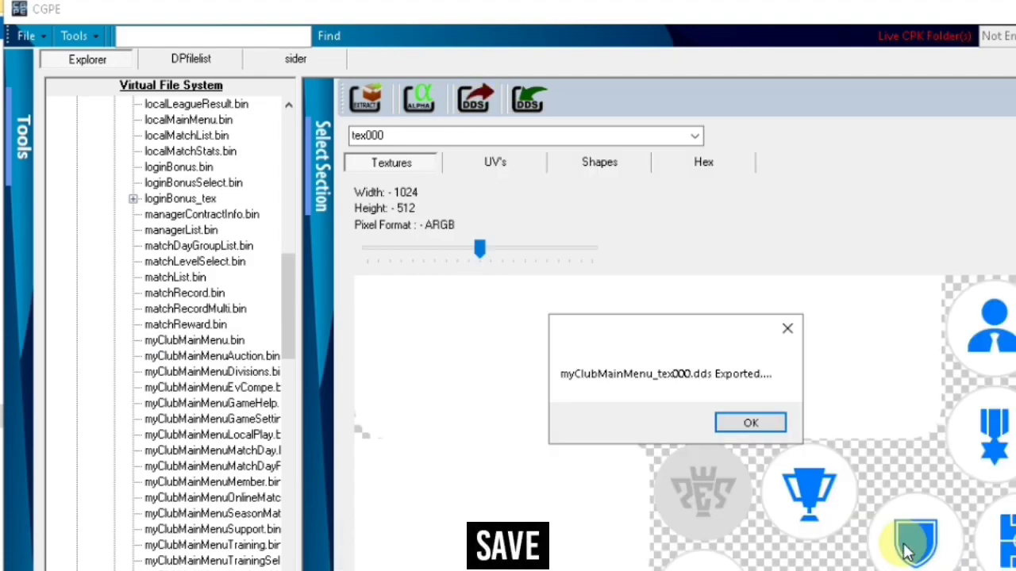
pyautogui.click(748, 422)
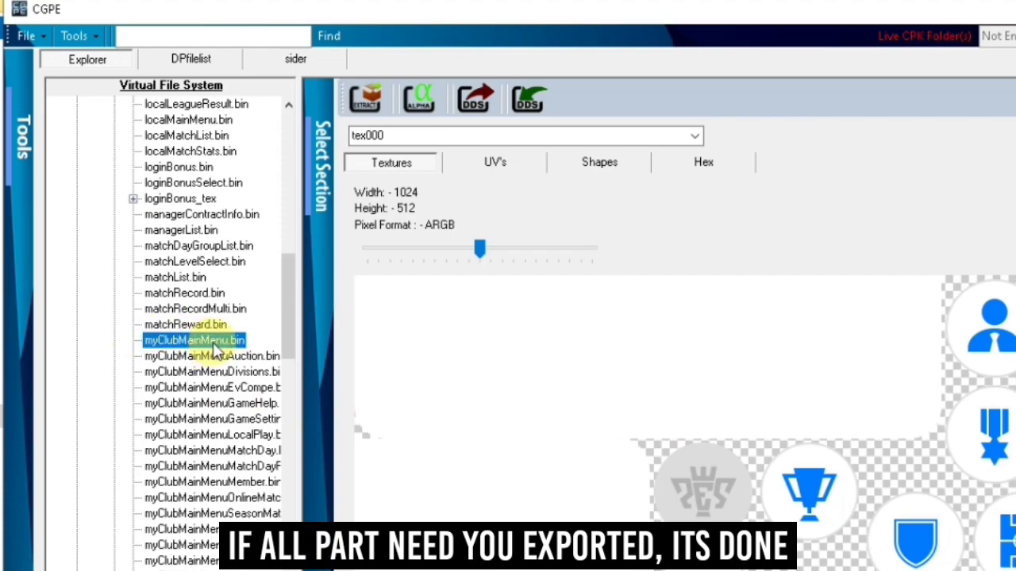
# Reopen myClubMainMenu_0_tex_1609.bin to review its tex000 and tex001 textures, and return to the start of the mode folder.
pyautogui.scroll(-4, 216, 353)
pyautogui.scroll(-1, 218, 357)
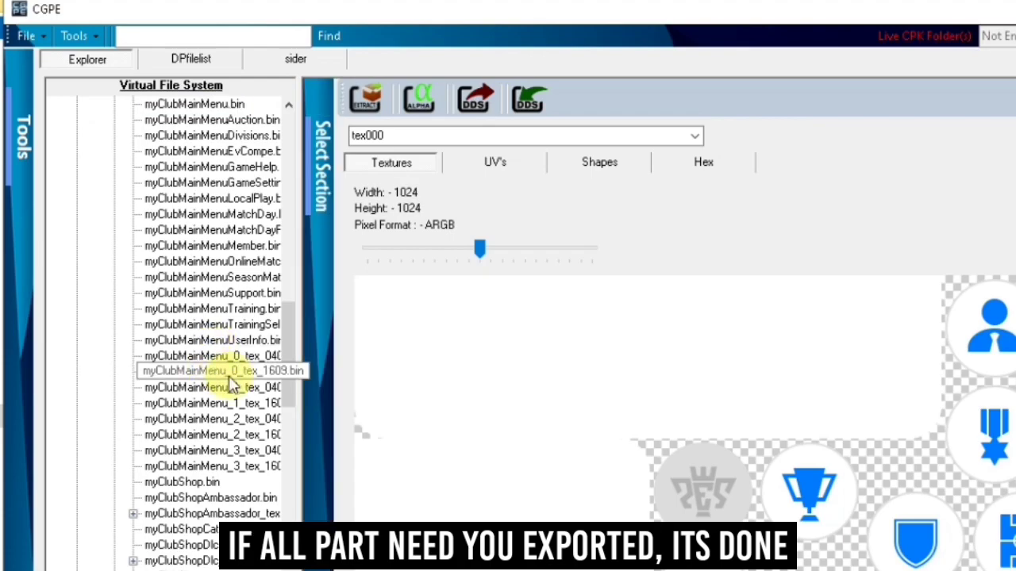
pyautogui.click(225, 373)
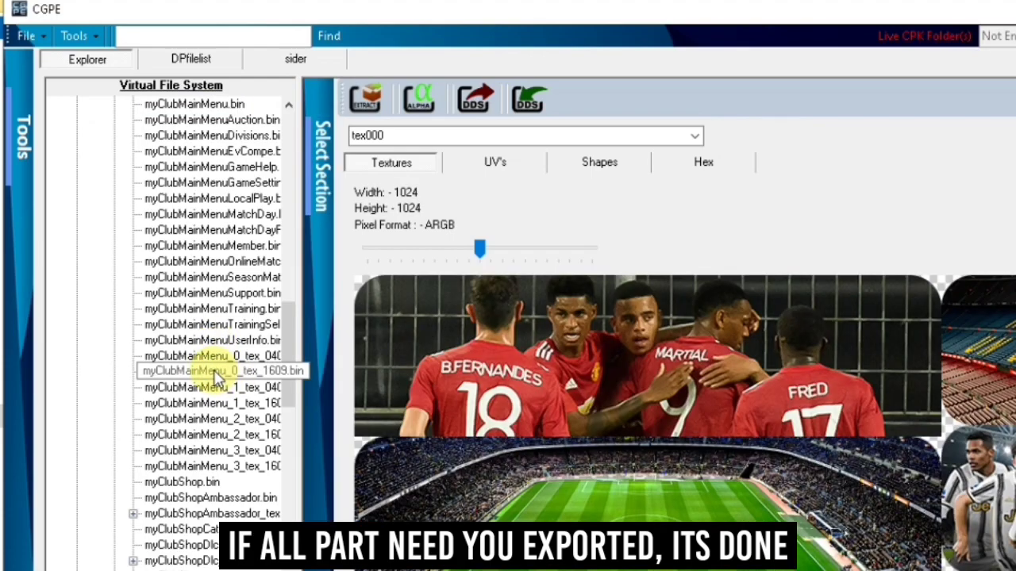
pyautogui.click(695, 137)
pyautogui.click(546, 167)
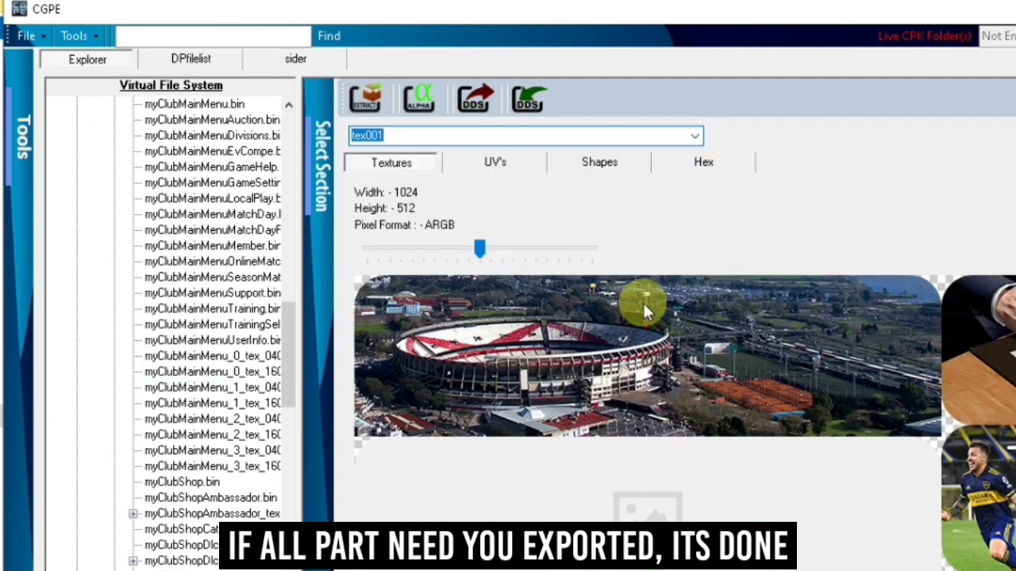
pyautogui.scroll(12, 202, 361)
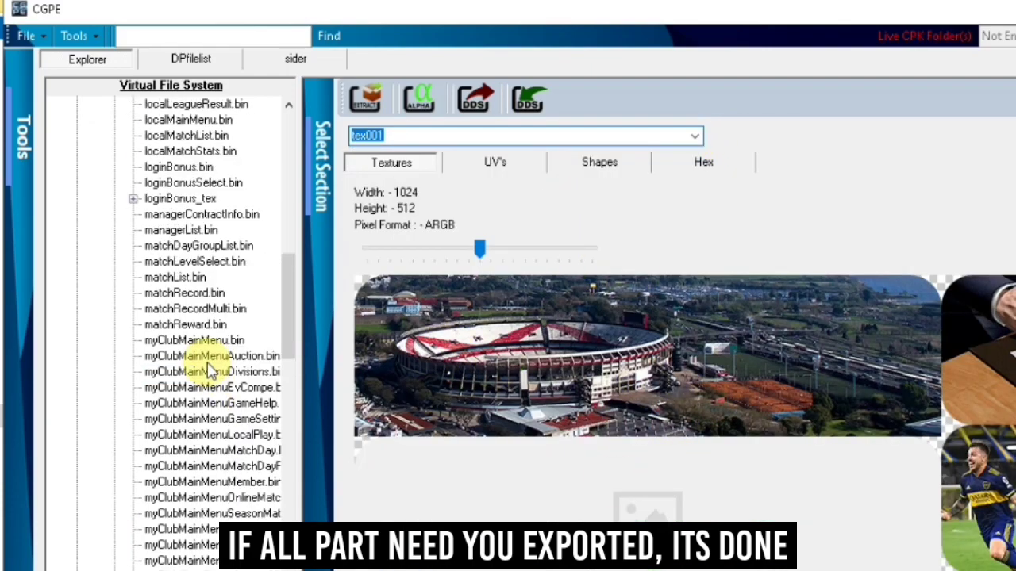
pyautogui.scroll(8, 210, 371)
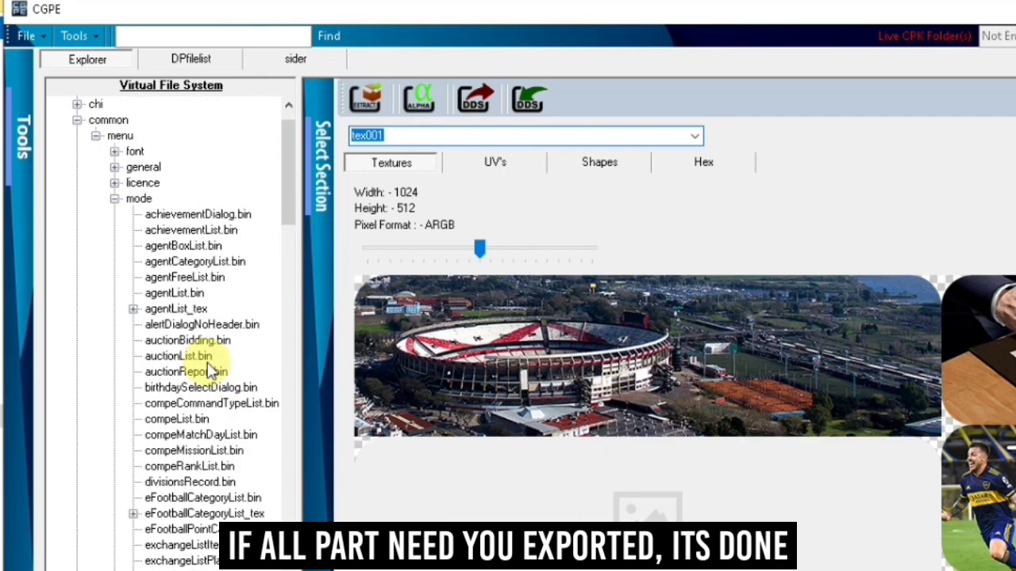
# Switch to File Explorer and check the exported DDS files in the ORIGINAL FILE folder under Patch MST.
pyautogui.click(28, 37)
pyautogui.click(32, 43)
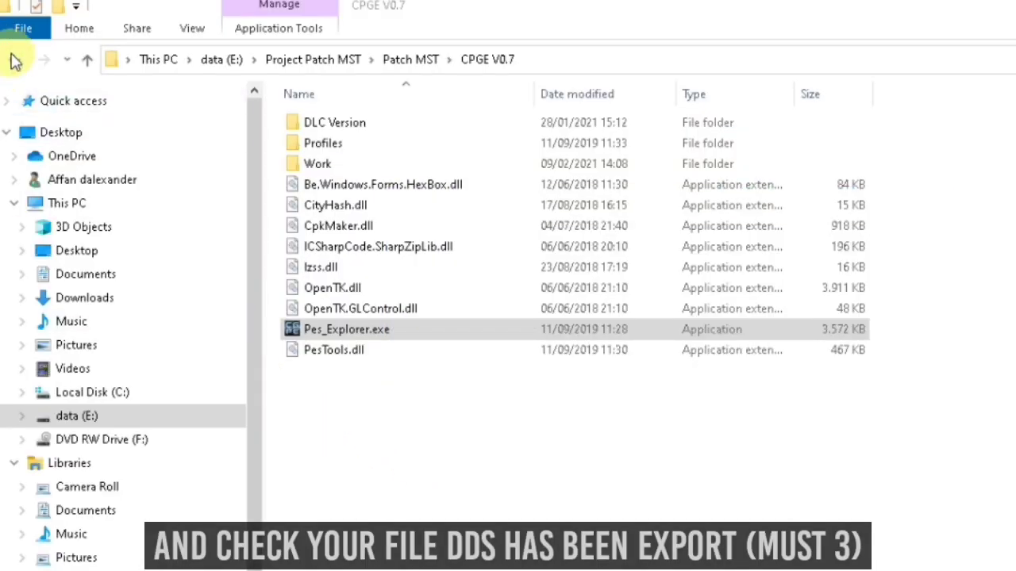
pyautogui.click(14, 60)
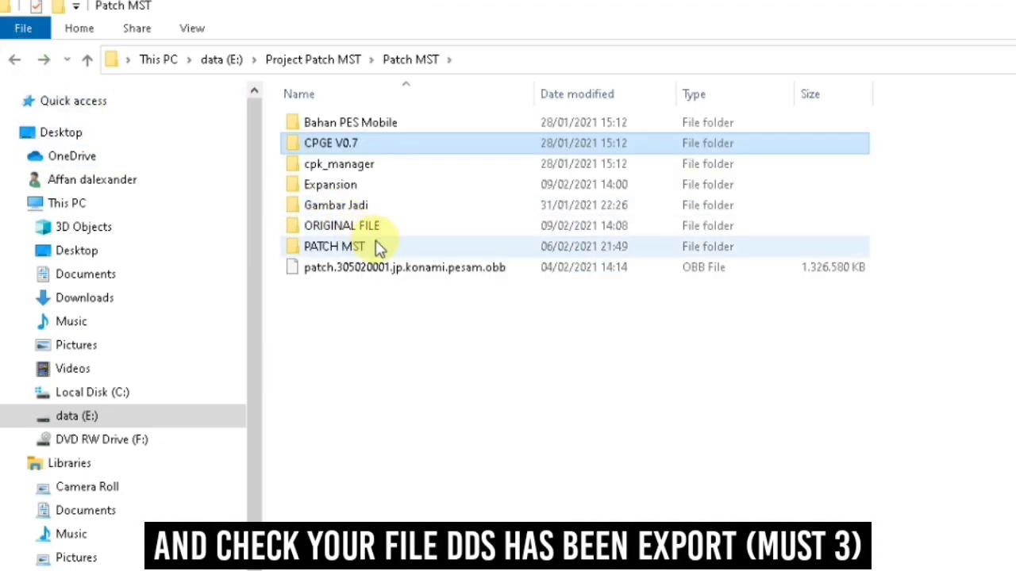
pyautogui.doubleClick(365, 229)
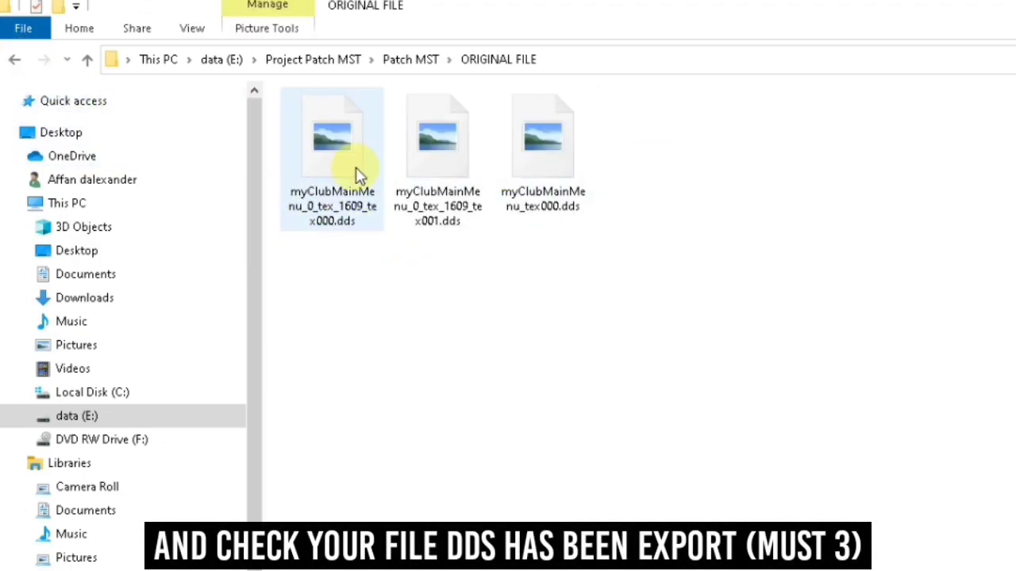
pyautogui.click(512, 167)
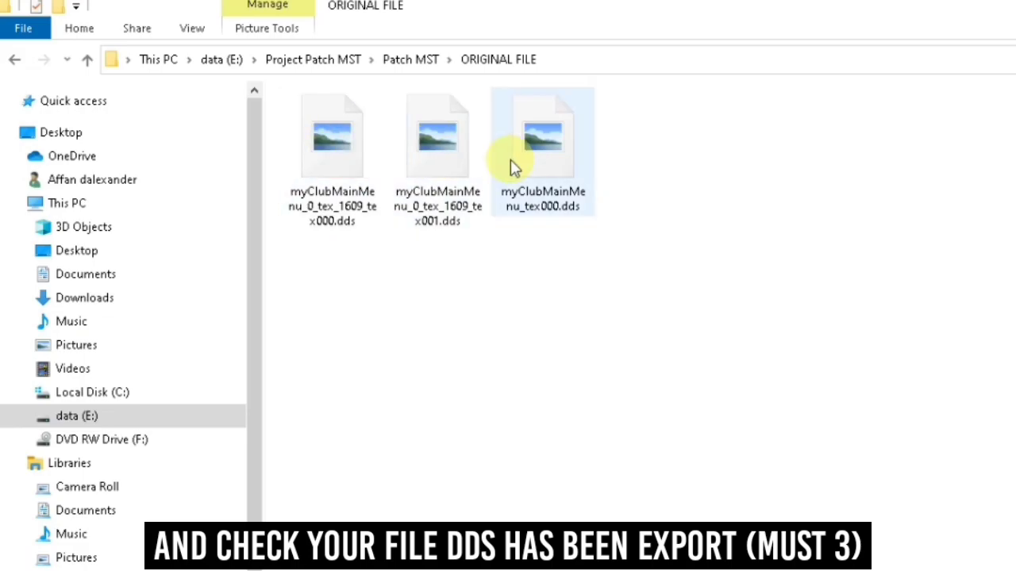
pyautogui.click(939, 129)
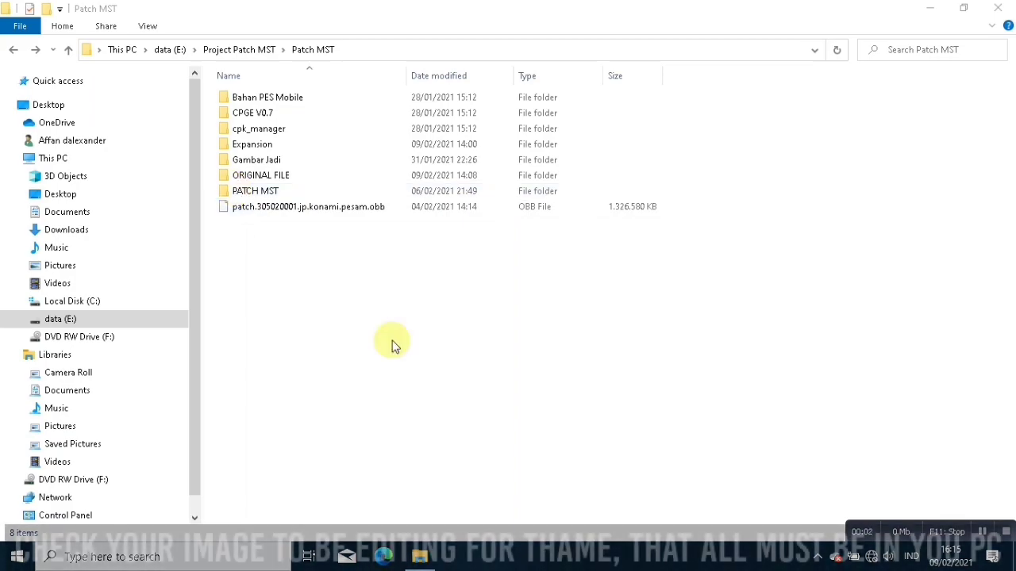
# Open the tema folder inside the PATCH MST folder to reach the theme images.
pyautogui.click(269, 194)
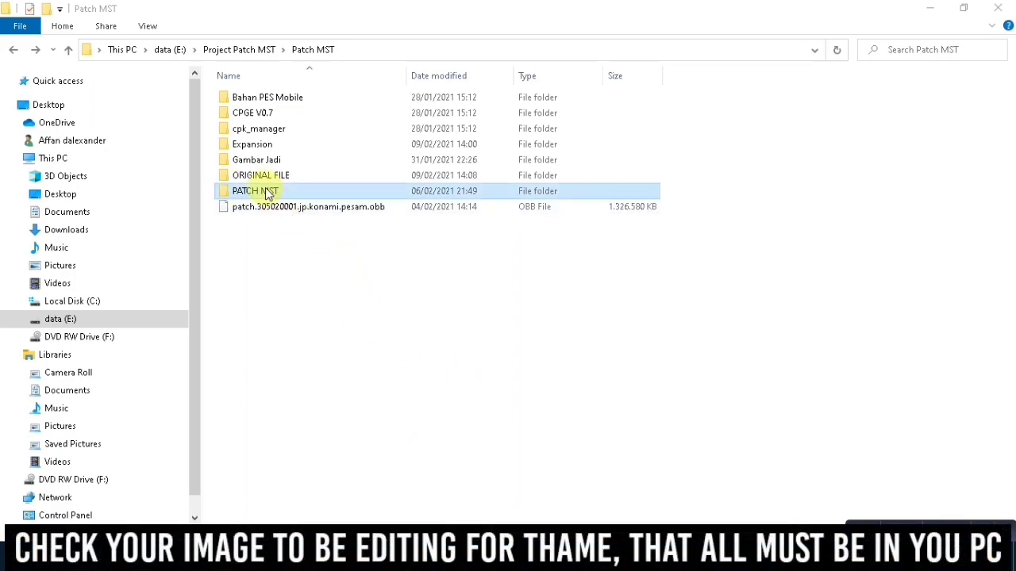
pyautogui.doubleClick(269, 193)
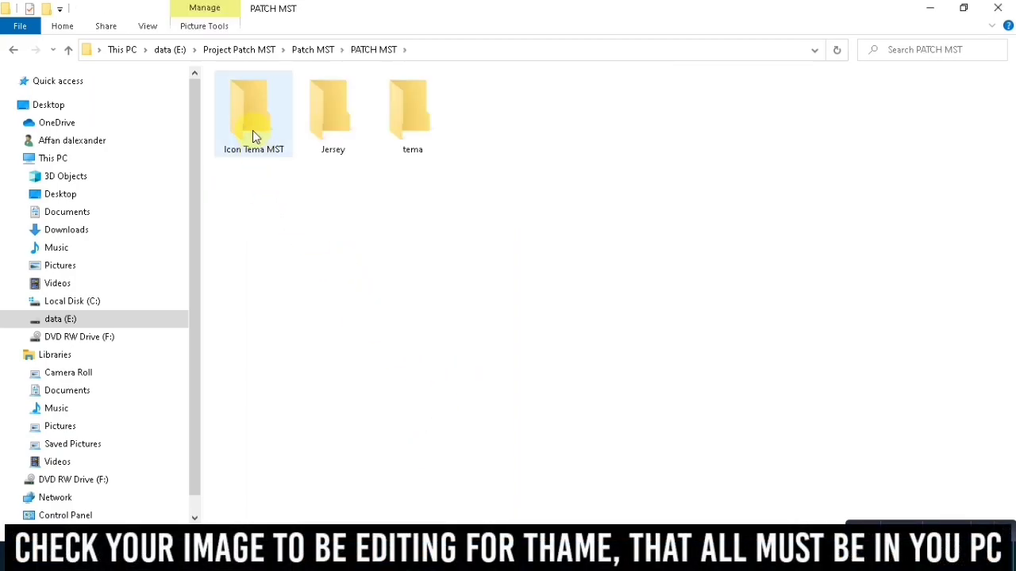
pyautogui.doubleClick(410, 143)
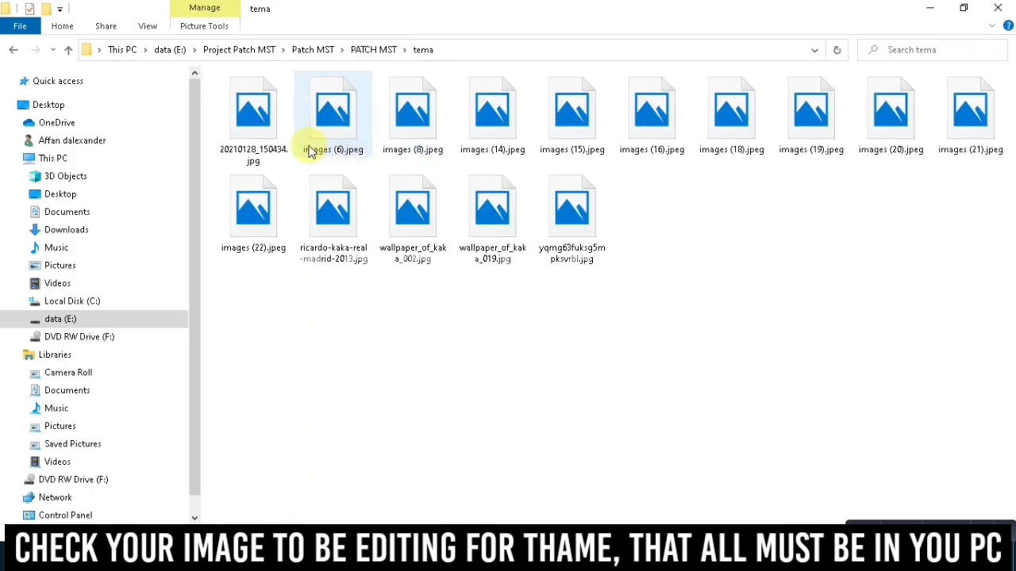
# View the theme images one after another in Photos, from 20210128_150434.jpg through images (18).jpeg.
pyautogui.click(278, 142)
pyautogui.doubleClick(277, 140)
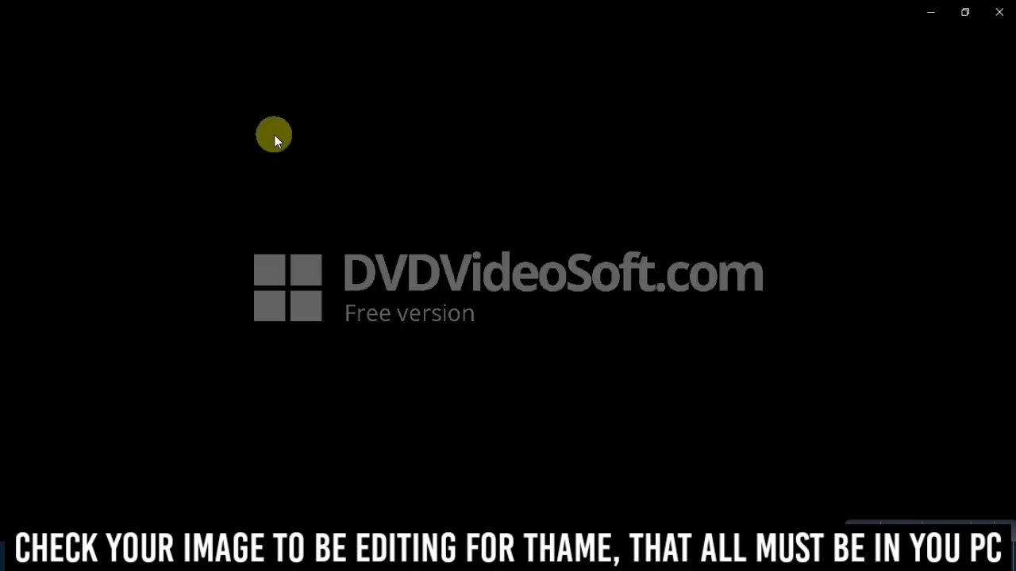
pyautogui.press('Right')
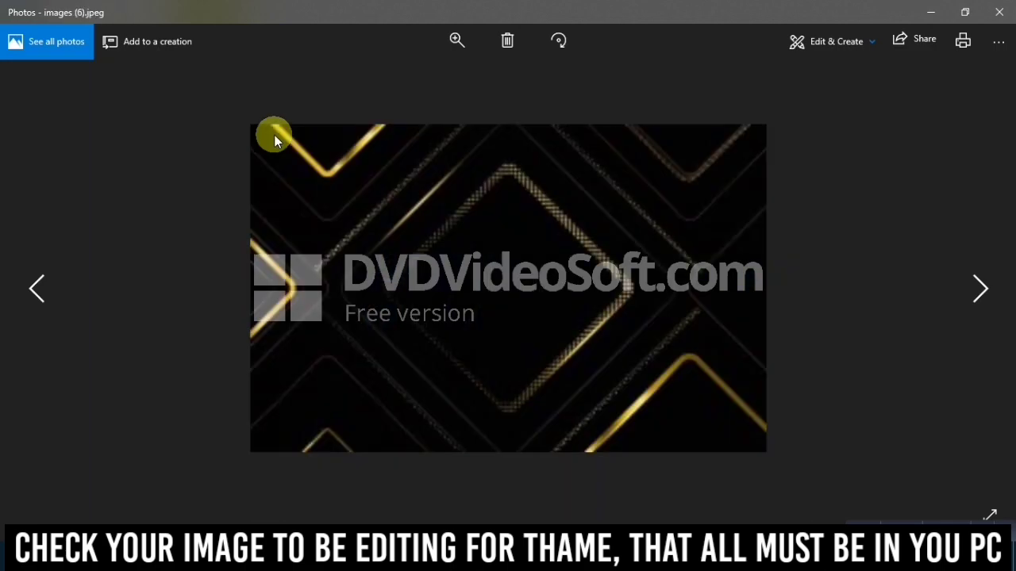
pyautogui.press('Right')
pyautogui.press('Right')
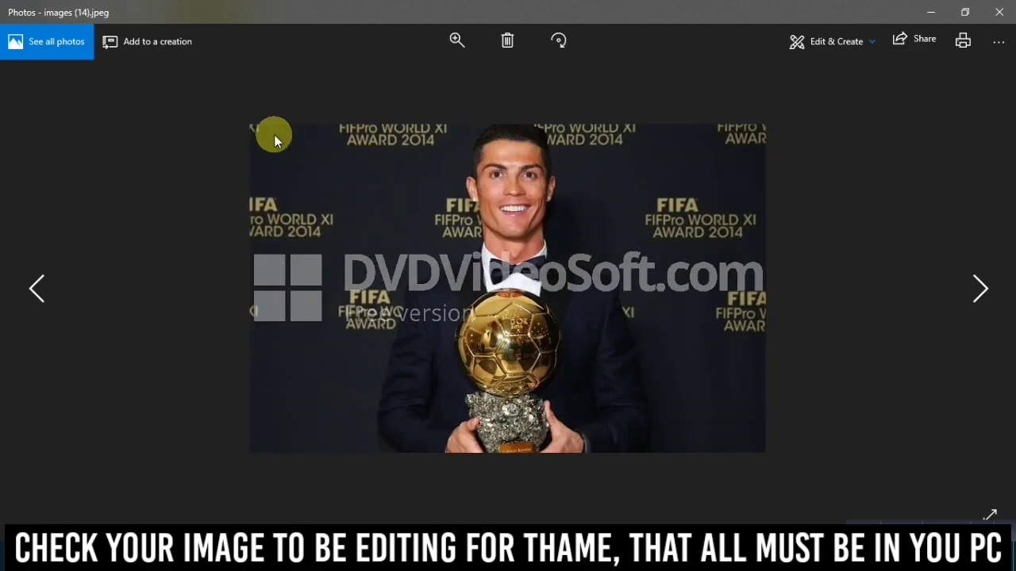
pyautogui.press('Right')
pyautogui.press('Right')
pyautogui.press('Right')
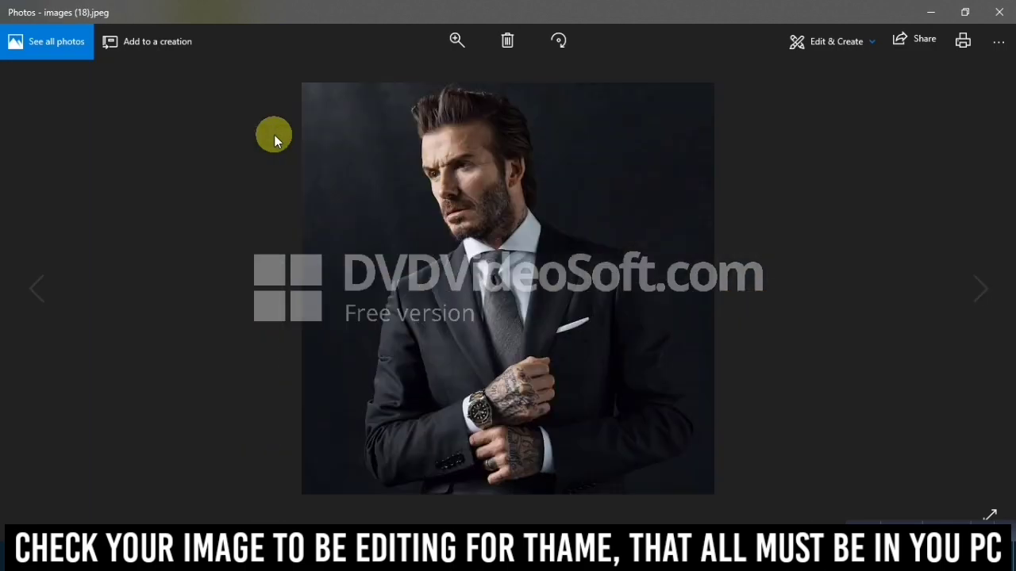
# View the remaining theme images after images (18).jpeg, through yqmg63fuksg5mpksvrbl.jpg, and close the viewer.
pyautogui.press('Right')
pyautogui.press('Right')
pyautogui.press('Right')
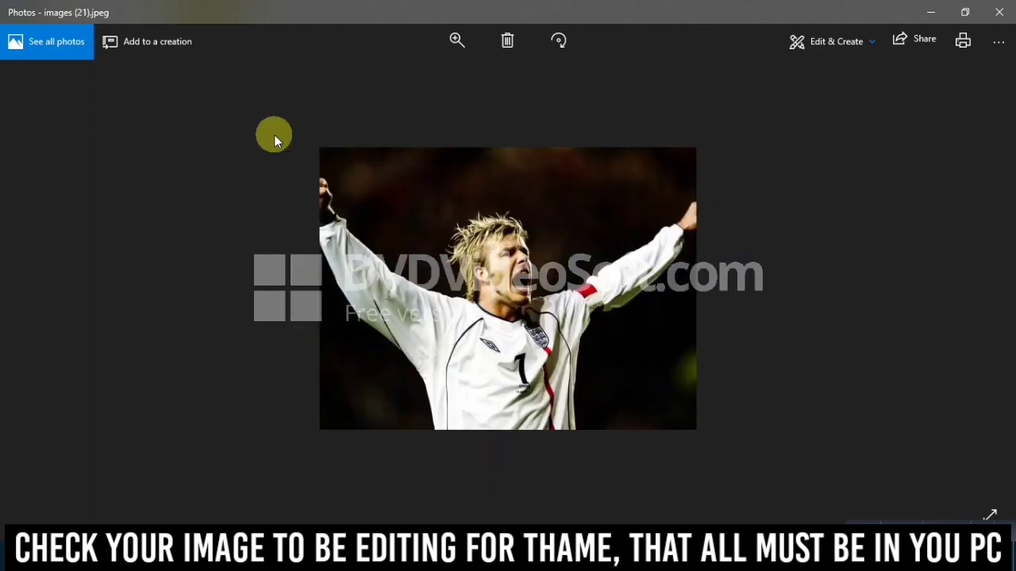
pyautogui.press('Right')
pyautogui.press('Right')
pyautogui.press('Right')
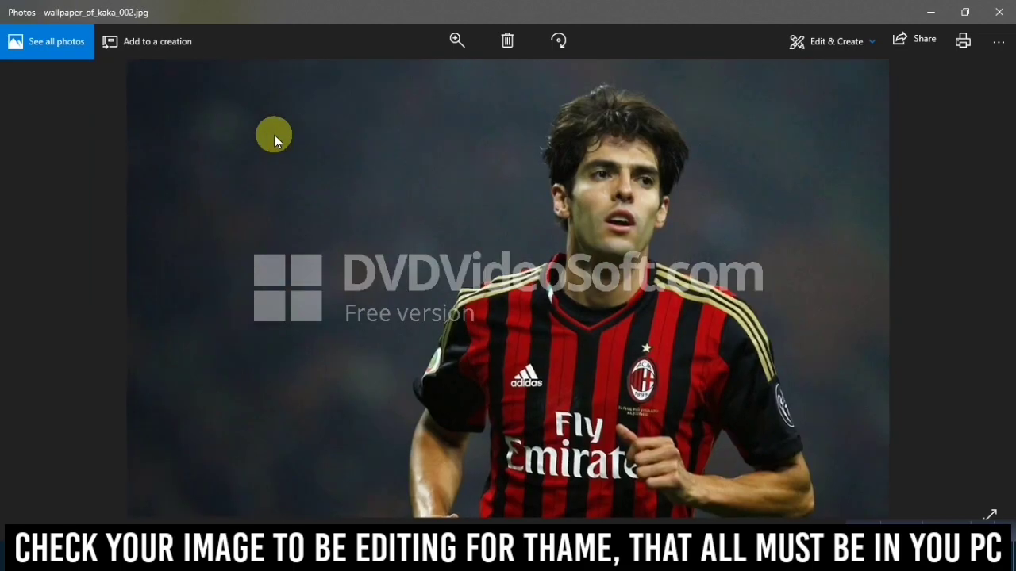
pyautogui.press('Right')
pyautogui.press('Right')
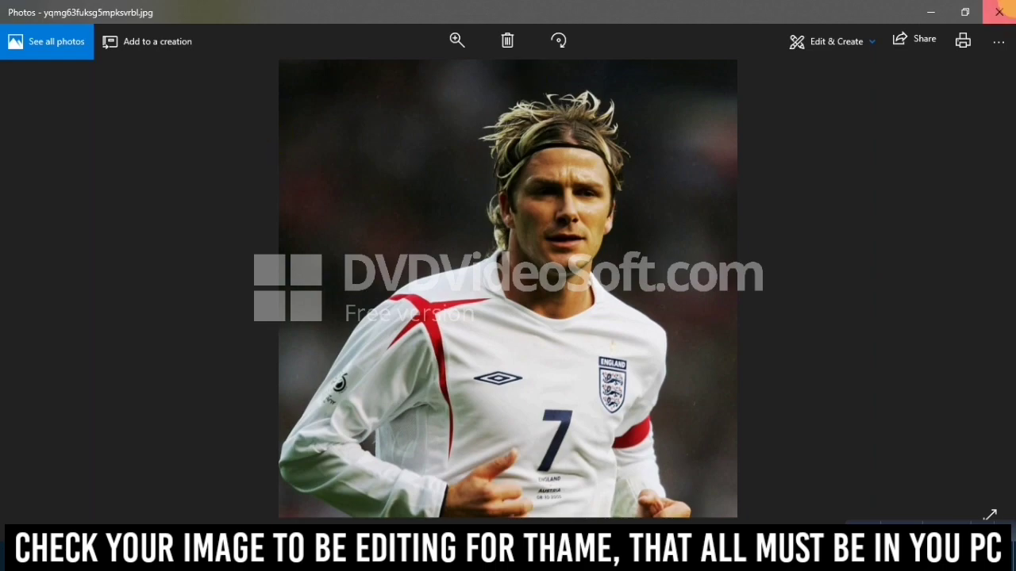
pyautogui.click(998, 12)
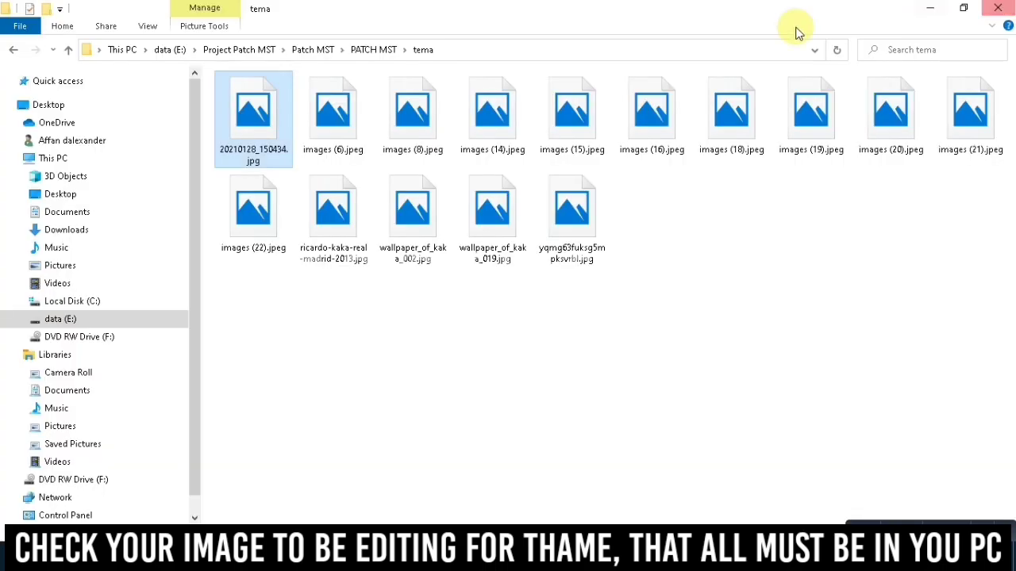
# Open the Icon Tema MST folder inside PATCH MST and display 20210128_015236.png in Photos.
pyautogui.click(15, 53)
pyautogui.doubleClick(254, 151)
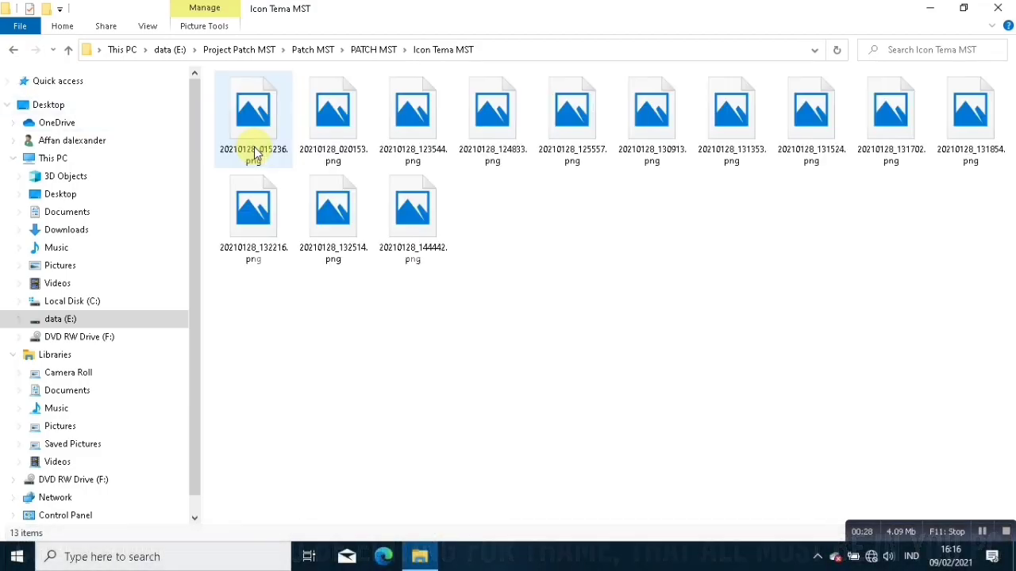
pyautogui.doubleClick(255, 153)
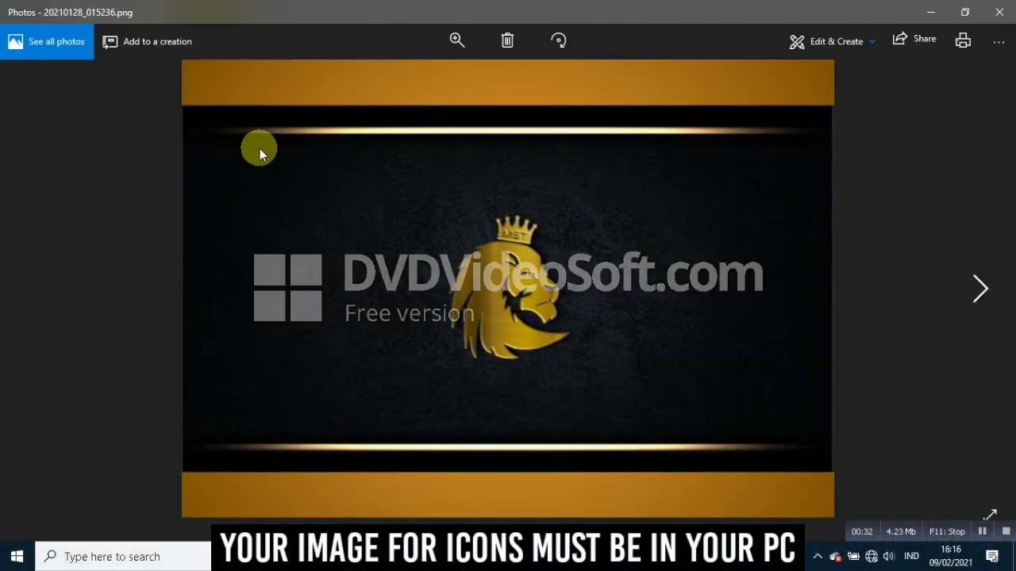
# Look through all the icon images in the Icon Tema MST folder, return to 20210128_015236.png, and close the viewer.
pyautogui.press('Right')
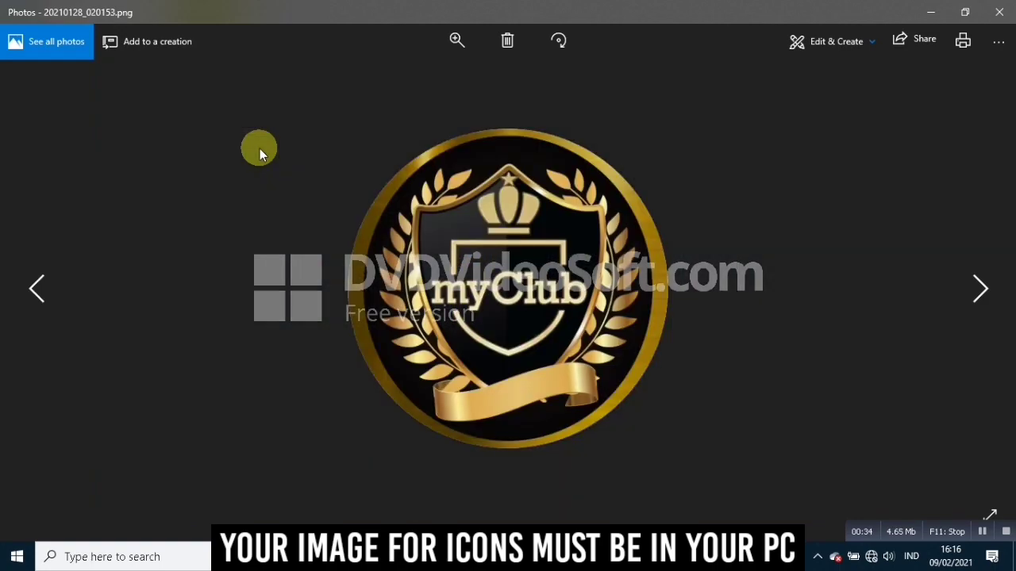
pyautogui.press('Right')
pyautogui.press('Right')
pyautogui.press('Right')
pyautogui.press('Right')
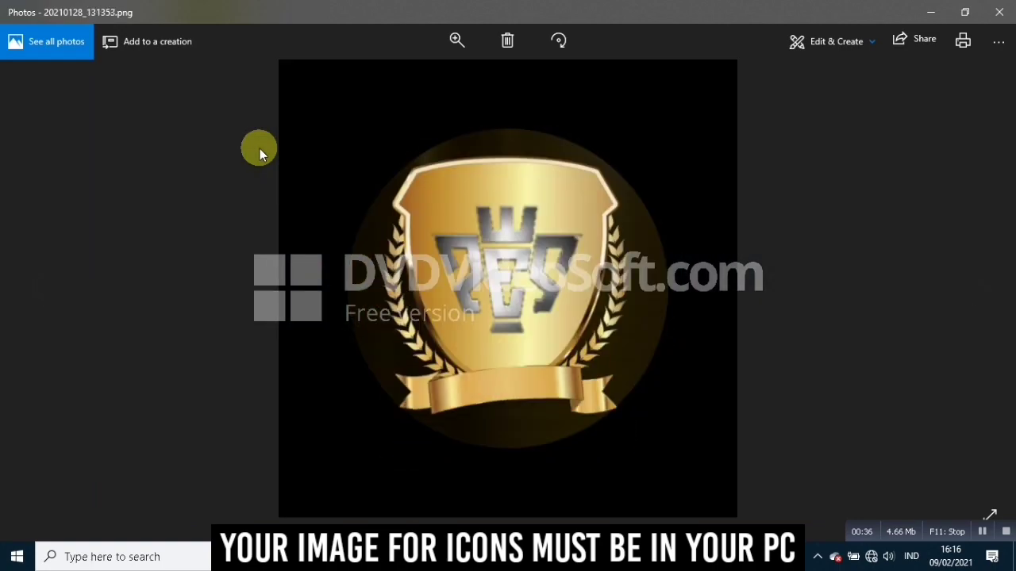
pyautogui.press('Right')
pyautogui.press('Right')
pyautogui.press('Right')
pyautogui.press('Right')
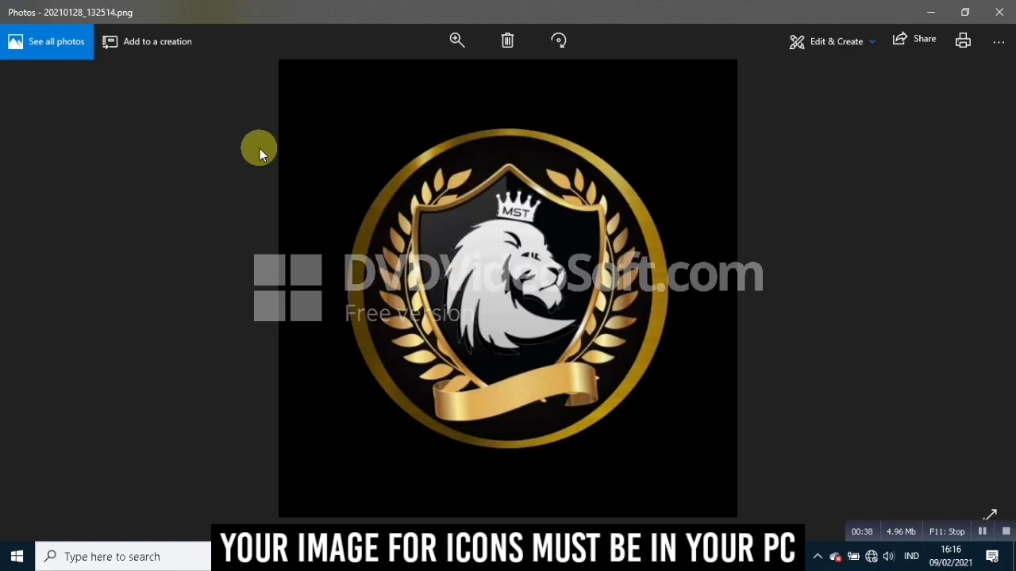
pyautogui.press('Right')
pyautogui.press('Right')
pyautogui.press('Right')
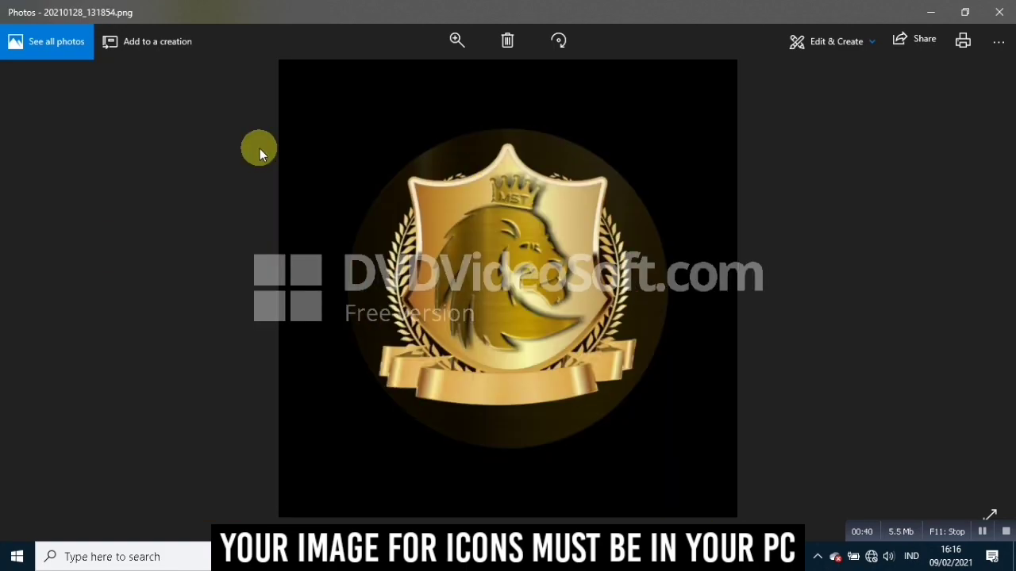
pyautogui.press('Right')
pyautogui.press('Right')
pyautogui.press('Right')
pyautogui.press('Right')
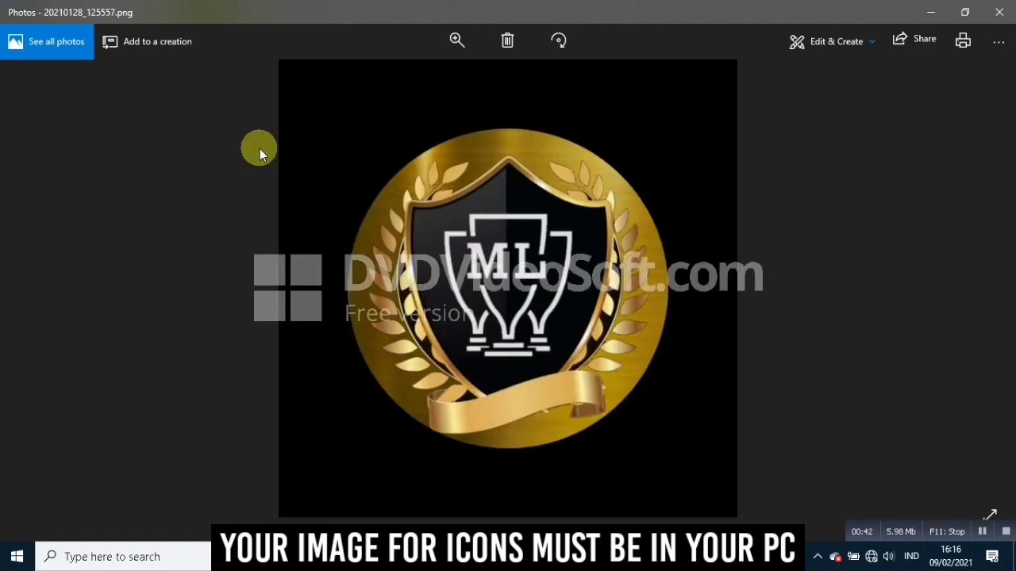
pyautogui.press('Right')
pyautogui.press('Right')
pyautogui.press('Right')
pyautogui.press('Right')
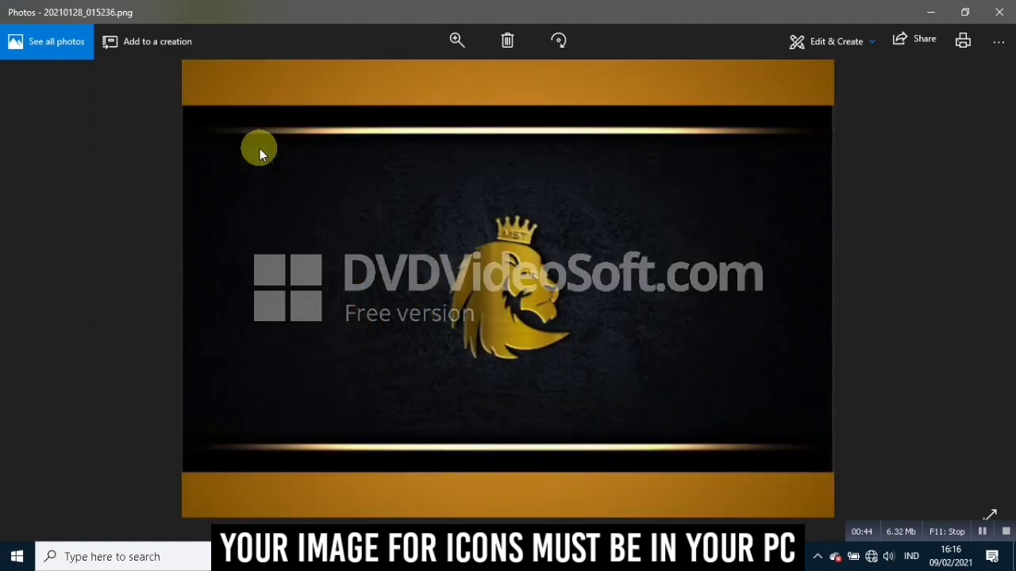
pyautogui.click(999, 12)
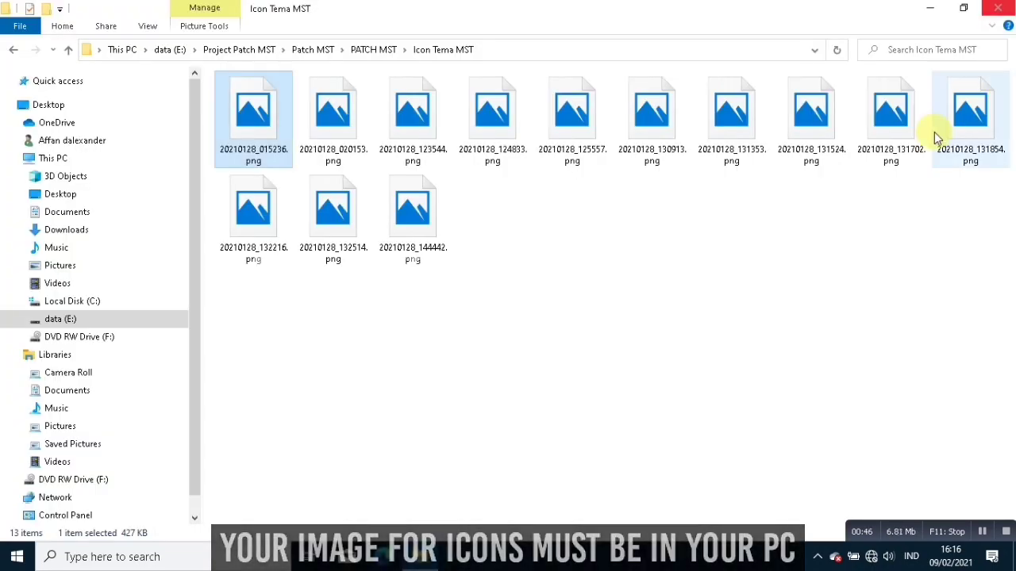
# Return to the Patch MST folder, minimize File Explorer, and launch Photoshop CS6 from the desktop.
pyautogui.click(12, 49)
pyautogui.click(311, 211)
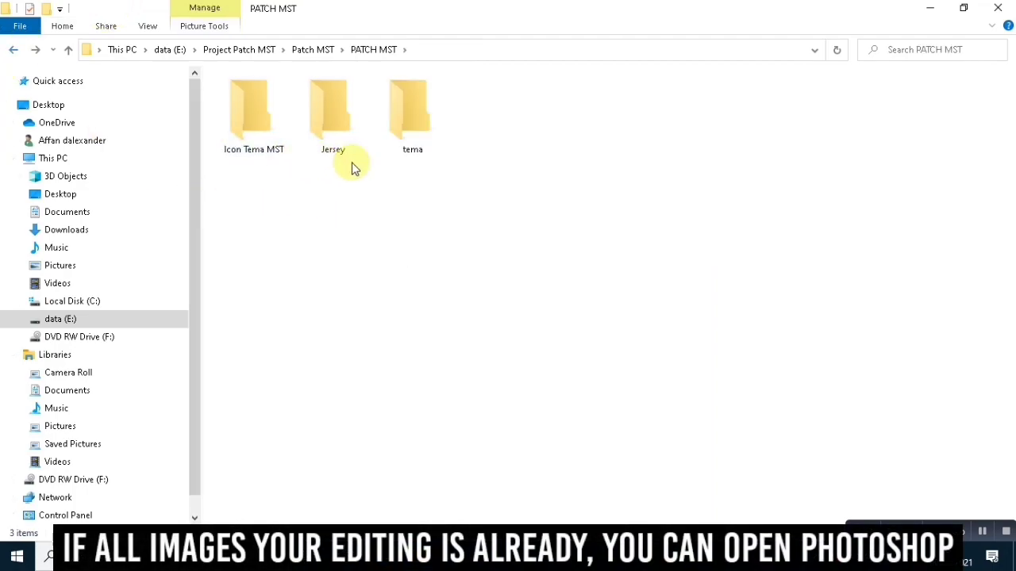
pyautogui.click(14, 50)
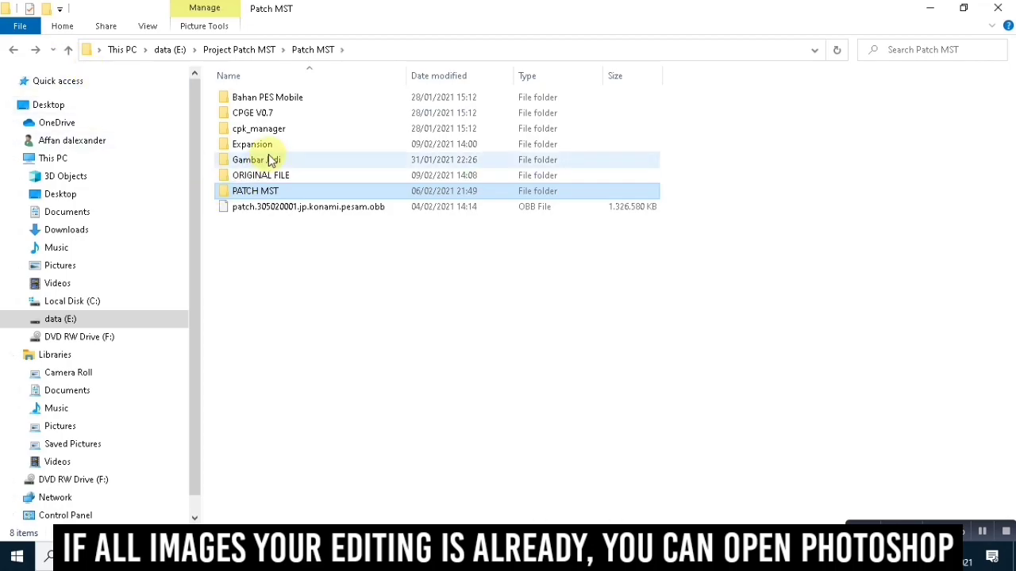
pyautogui.click(930, 10)
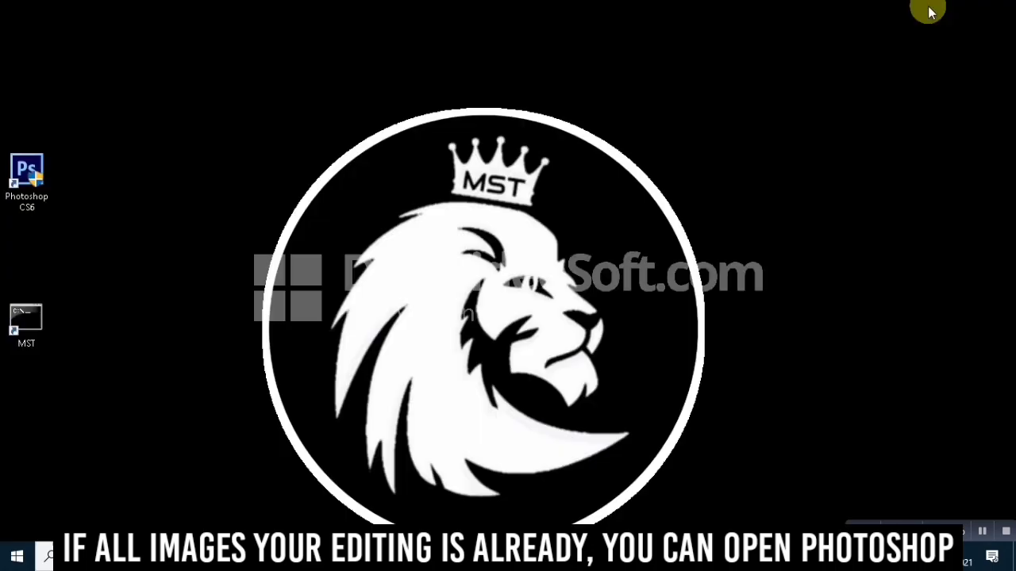
pyautogui.doubleClick(32, 178)
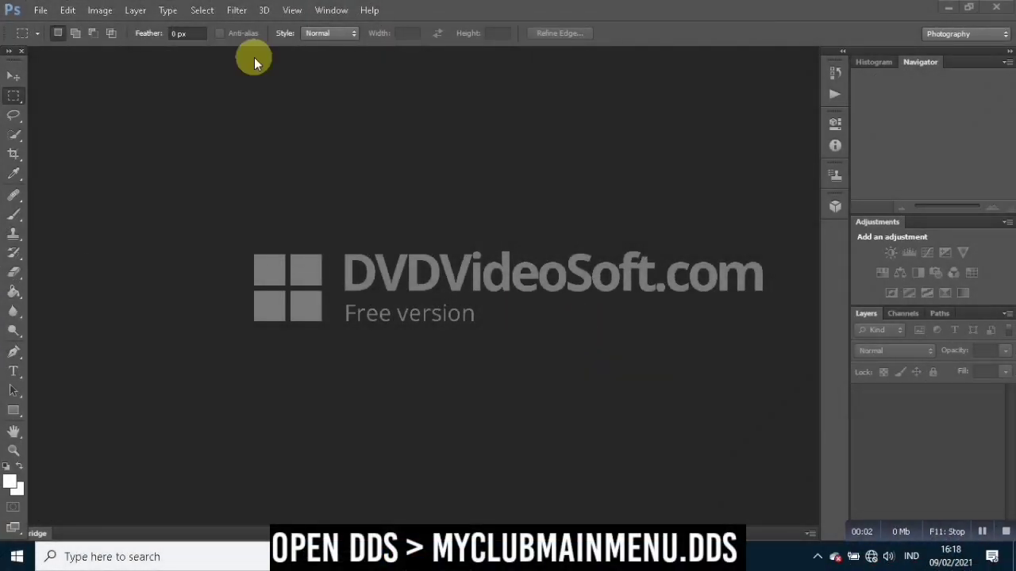
# Open myClubMainMenu_tex000.dds from the ORIGINAL FILE folder, loading it with default sizes, and dock its window as a tab.
pyautogui.click(51, 10)
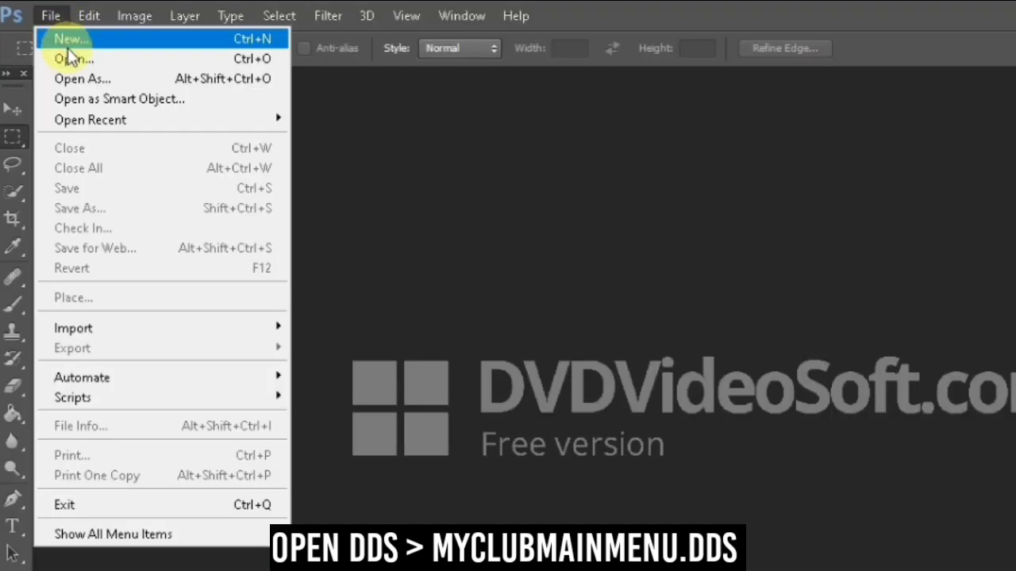
pyautogui.click(69, 58)
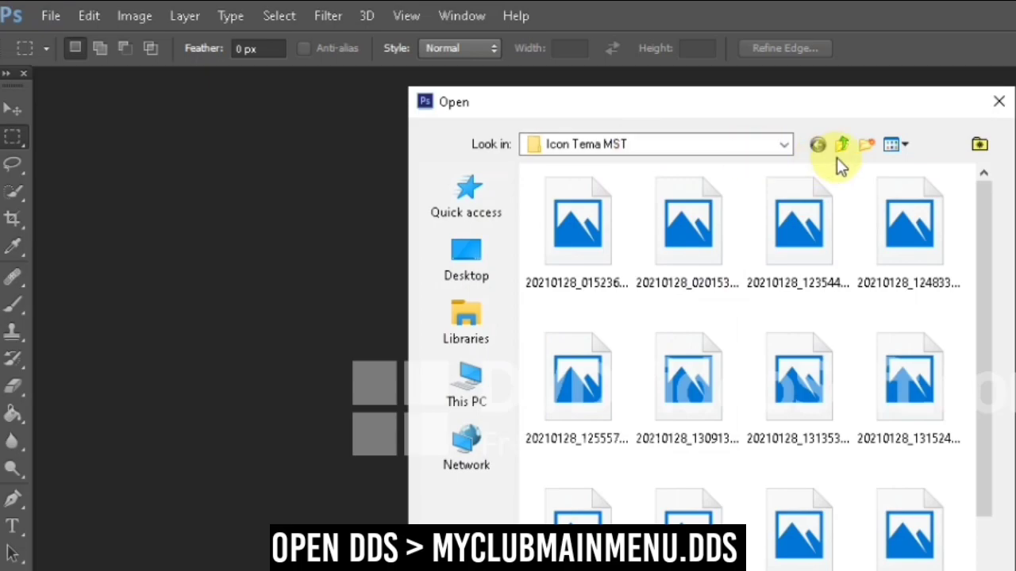
pyautogui.click(844, 147)
pyautogui.click(843, 151)
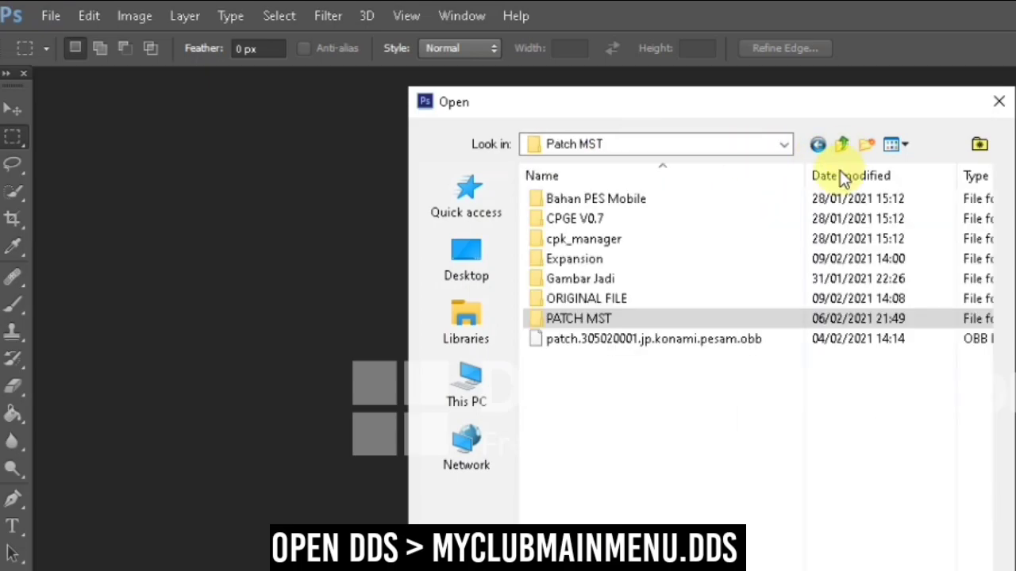
pyautogui.click(586, 302)
pyautogui.doubleClick(585, 304)
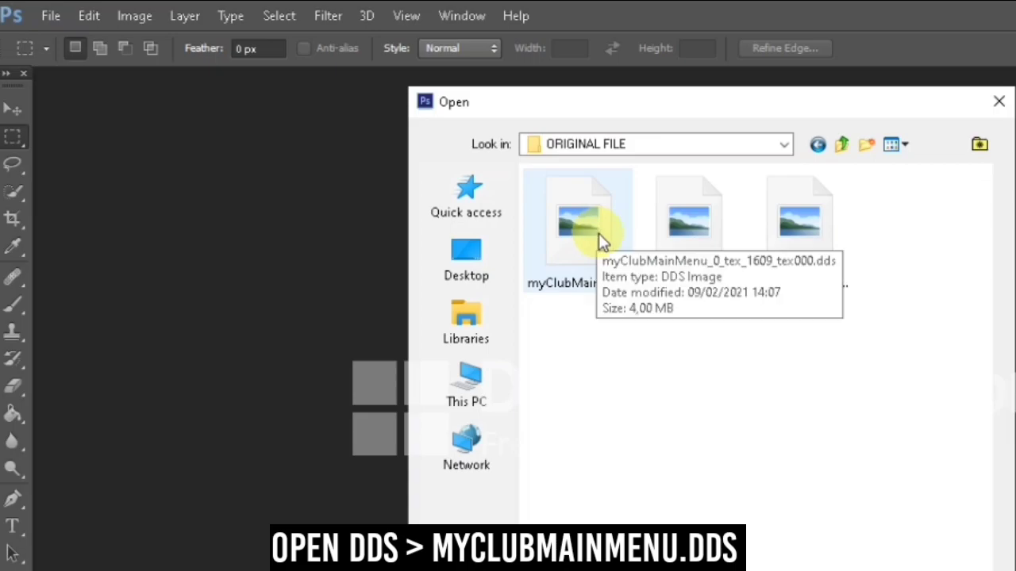
pyautogui.click(772, 241)
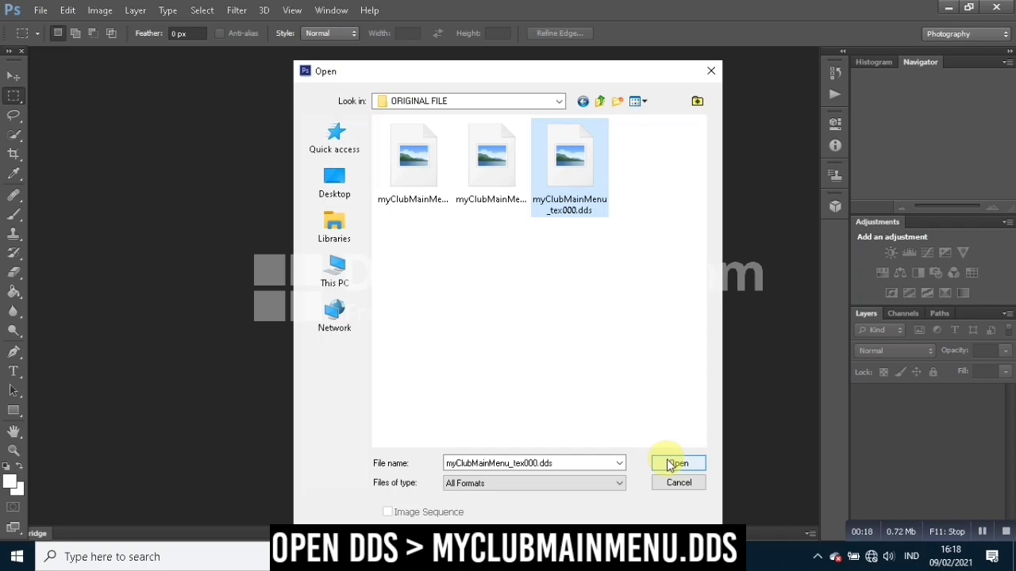
pyautogui.click(671, 466)
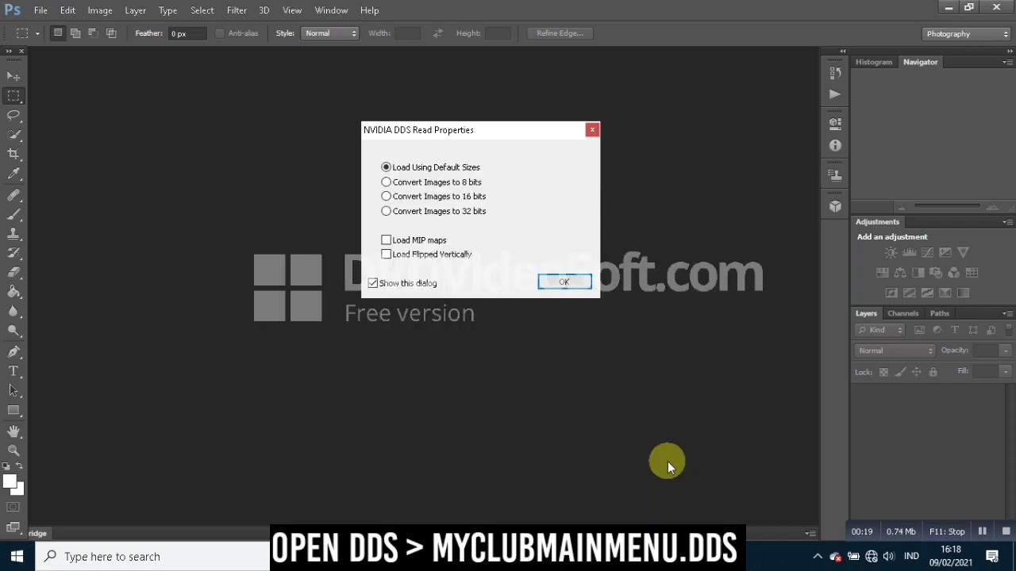
pyautogui.click(563, 283)
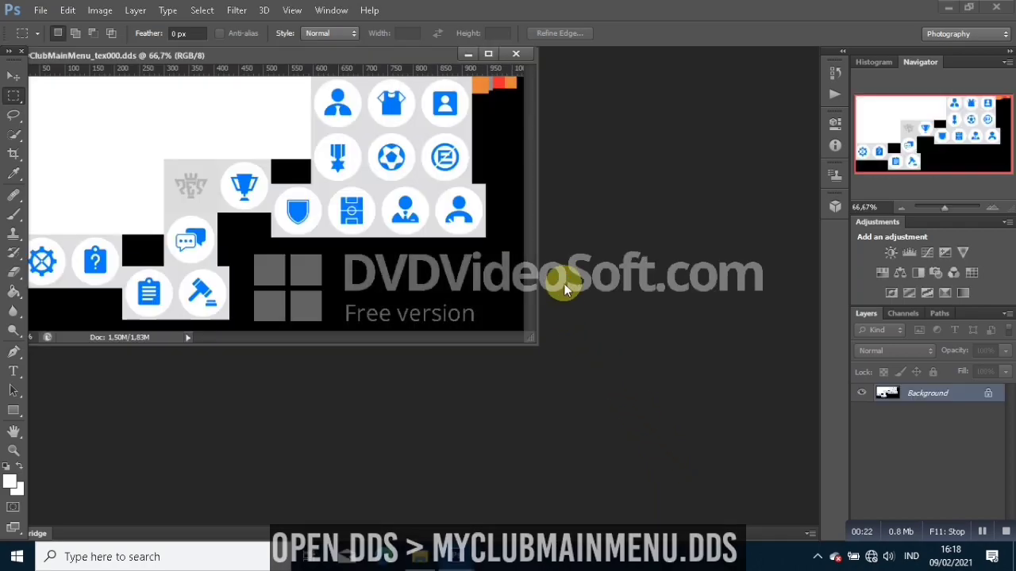
pyautogui.moveTo(334, 63); pyautogui.dragTo(352, 52)
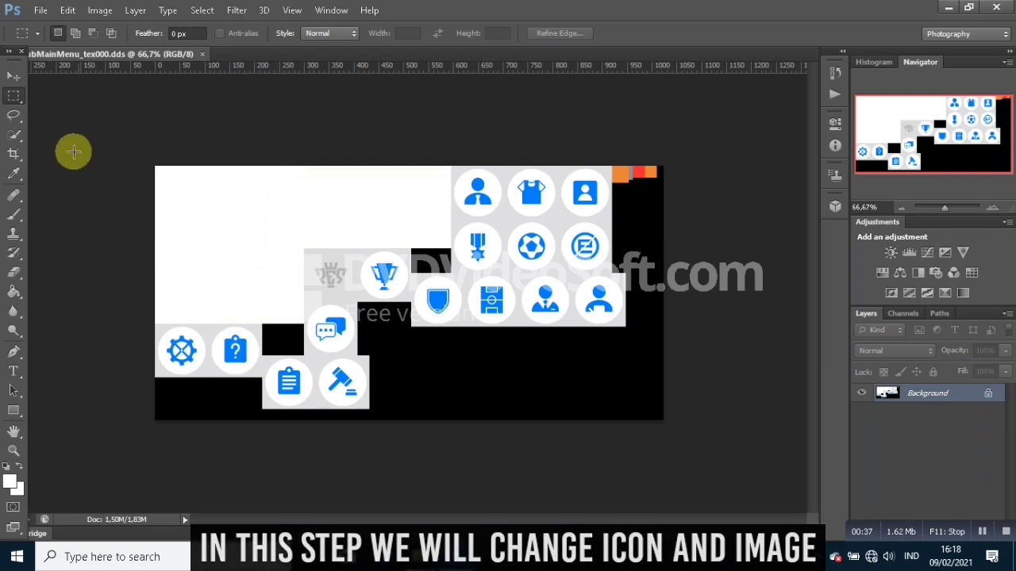
# Open images (6).jpeg from the tema folder in PATCH MST and dock it as a tab beside the DDS file.
pyautogui.click(41, 9)
pyautogui.click(57, 41)
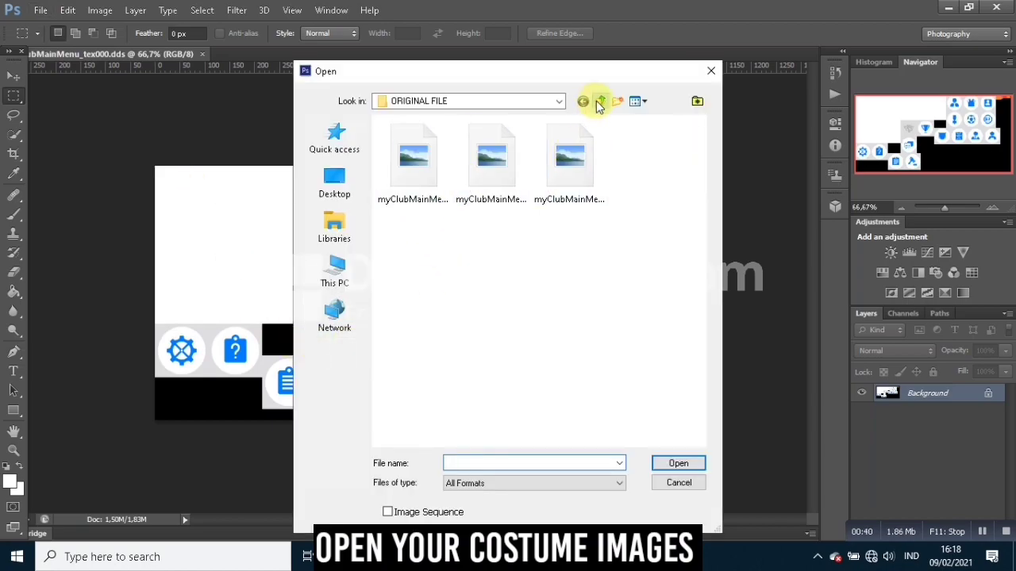
pyautogui.click(599, 102)
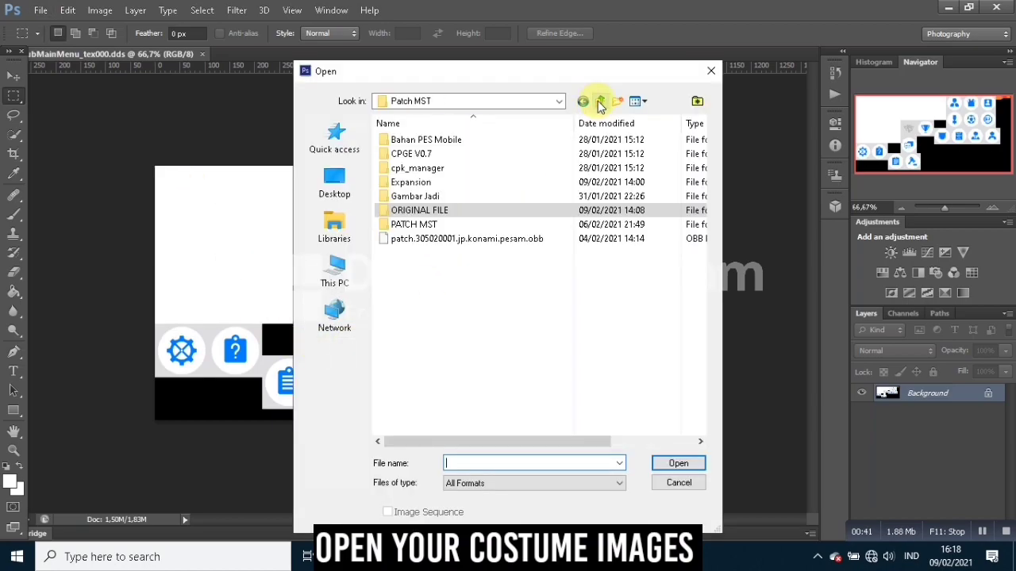
pyautogui.doubleClick(428, 225)
pyautogui.doubleClick(556, 195)
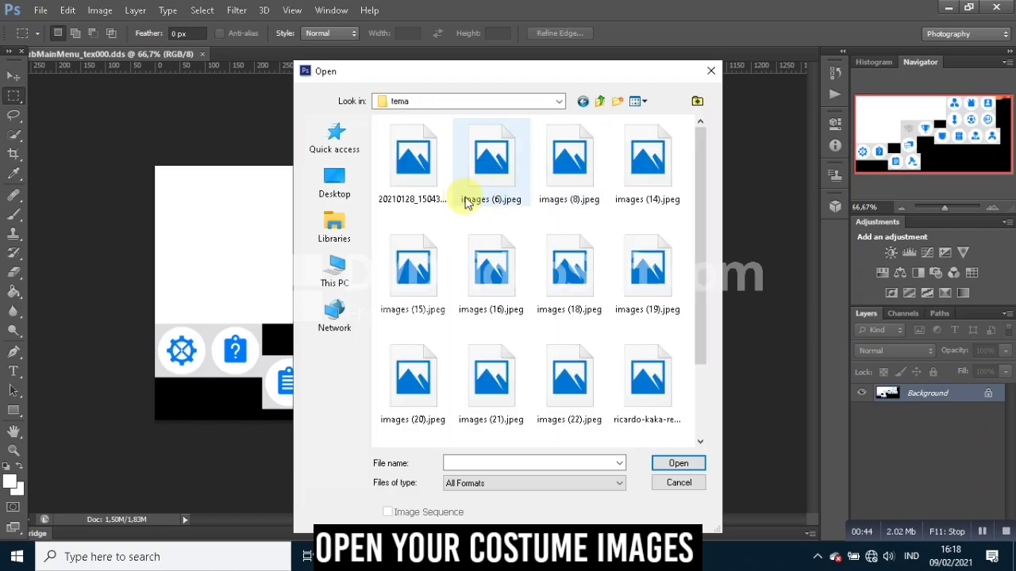
pyautogui.click(485, 195)
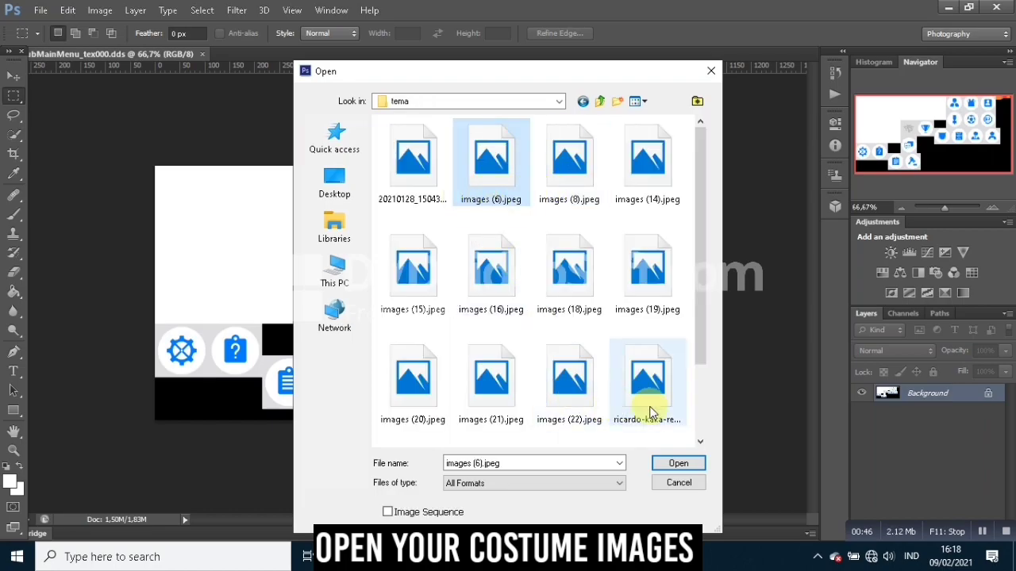
pyautogui.click(681, 464)
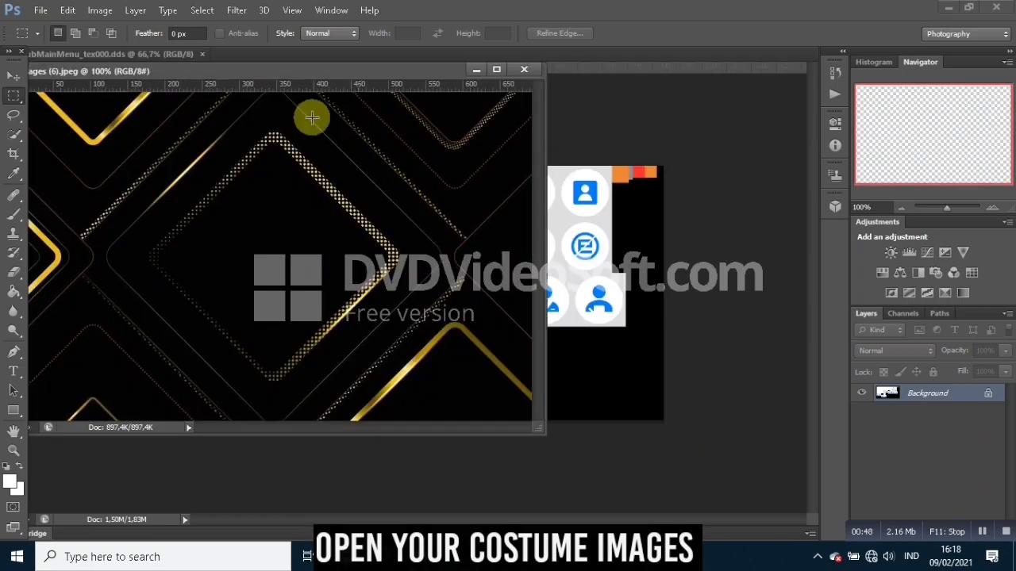
pyautogui.moveTo(238, 74); pyautogui.dragTo(254, 53)
# Open images (8).jpeg from the tema folder and dock it as a tab beside the other documents.
pyautogui.click(44, 8)
pyautogui.click(68, 39)
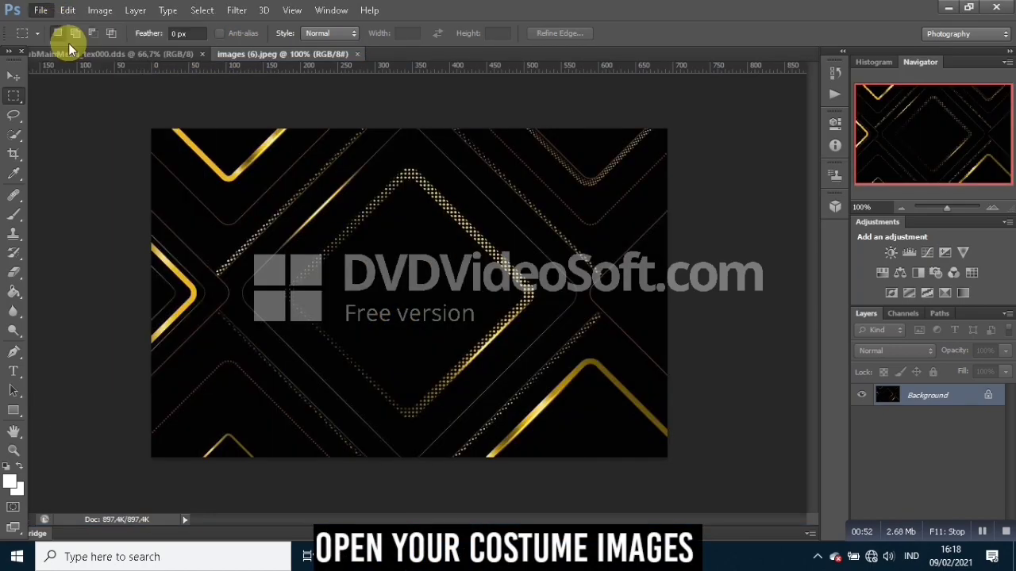
pyautogui.doubleClick(558, 175)
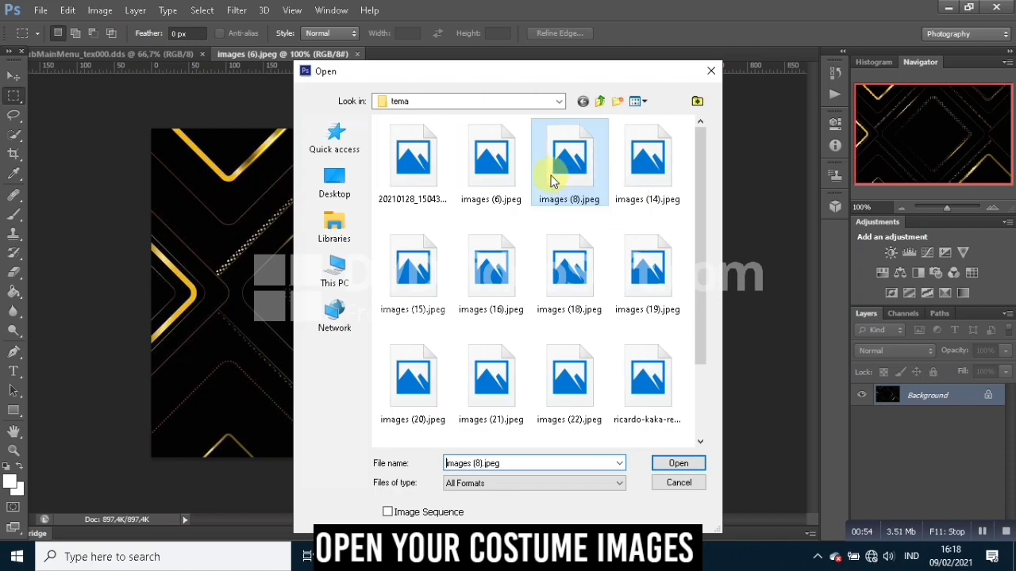
pyautogui.moveTo(243, 70); pyautogui.dragTo(381, 60)
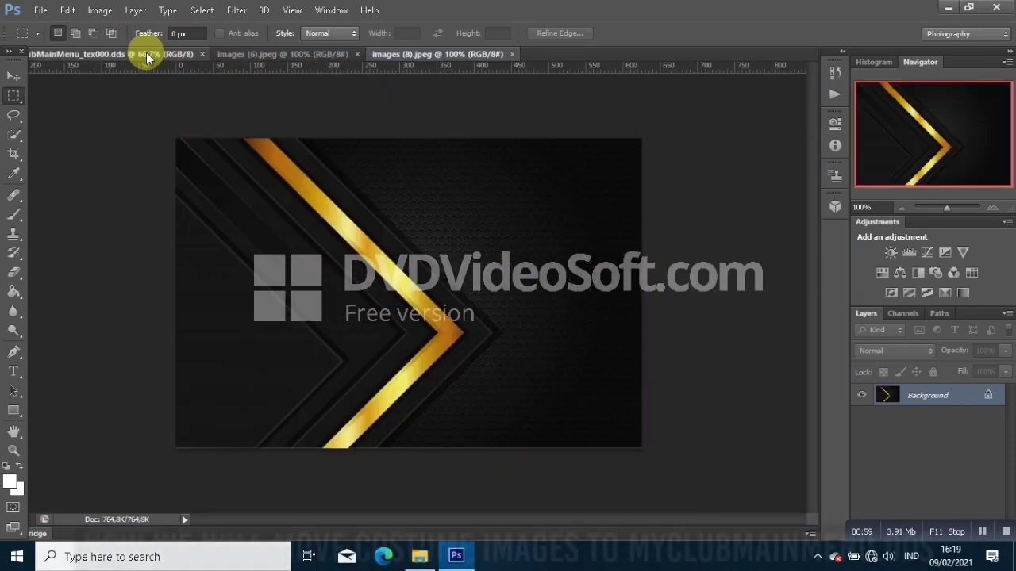
# Review myClubMainMenu_tex000.dds, images (6).jpeg and images (8).jpeg by switching between the open documents.
pyautogui.click(143, 53)
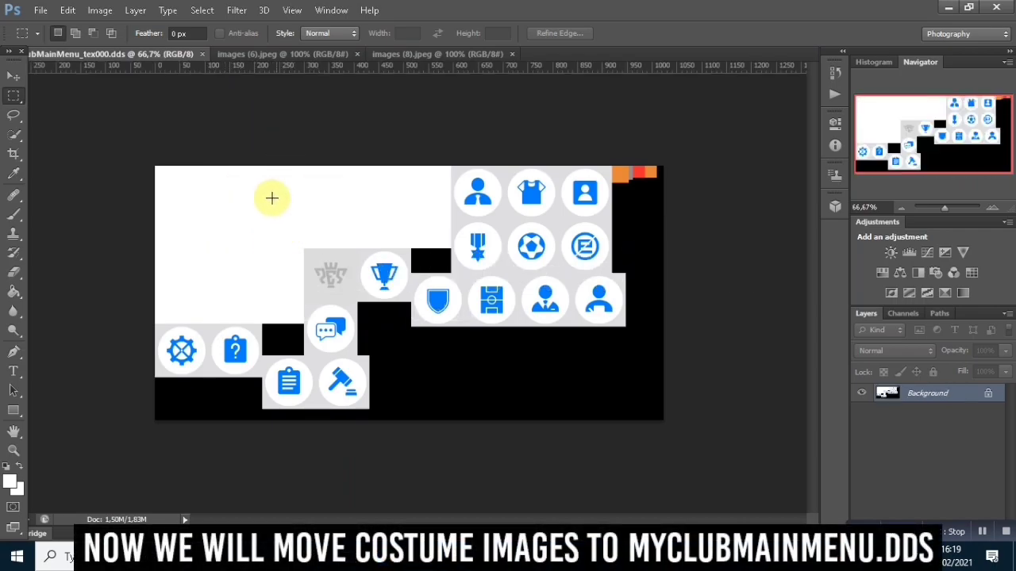
pyautogui.click(290, 54)
pyautogui.click(437, 54)
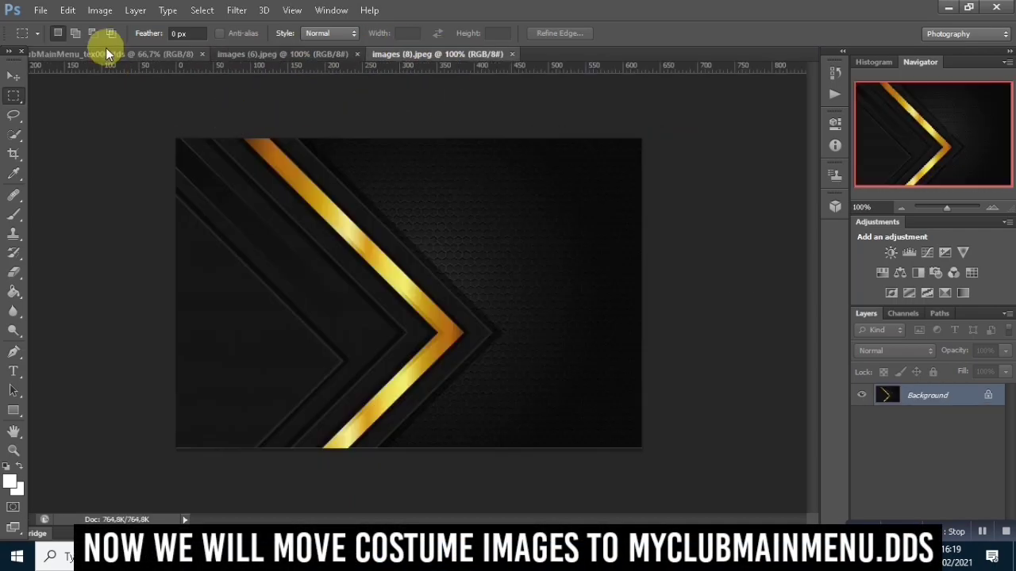
# Set up a crop of images (6).jpeg with the Crop tool, using a custom aspect ratio of 596 x 197.
pyautogui.click(102, 55)
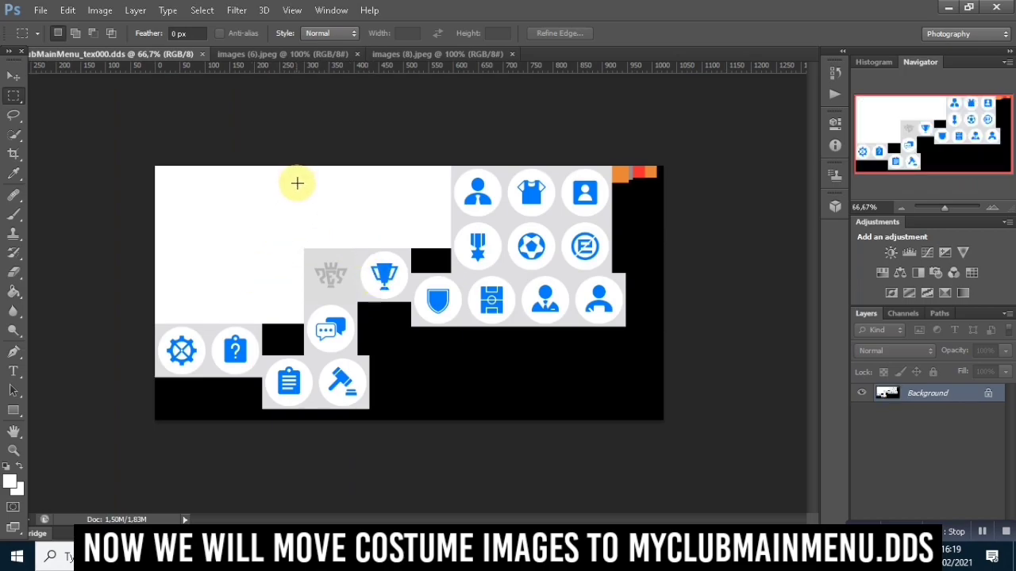
pyautogui.click(249, 55)
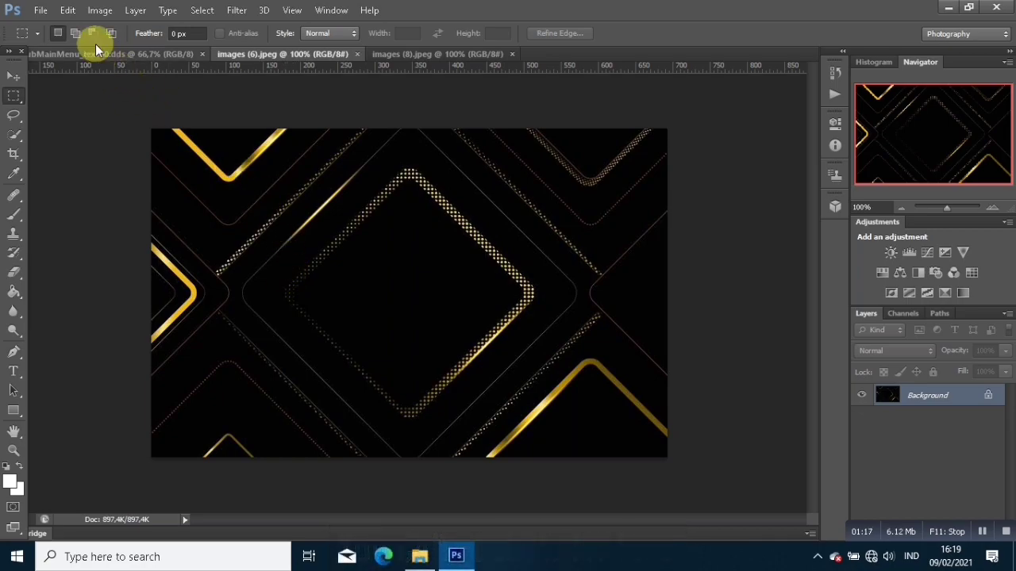
pyautogui.click(68, 10)
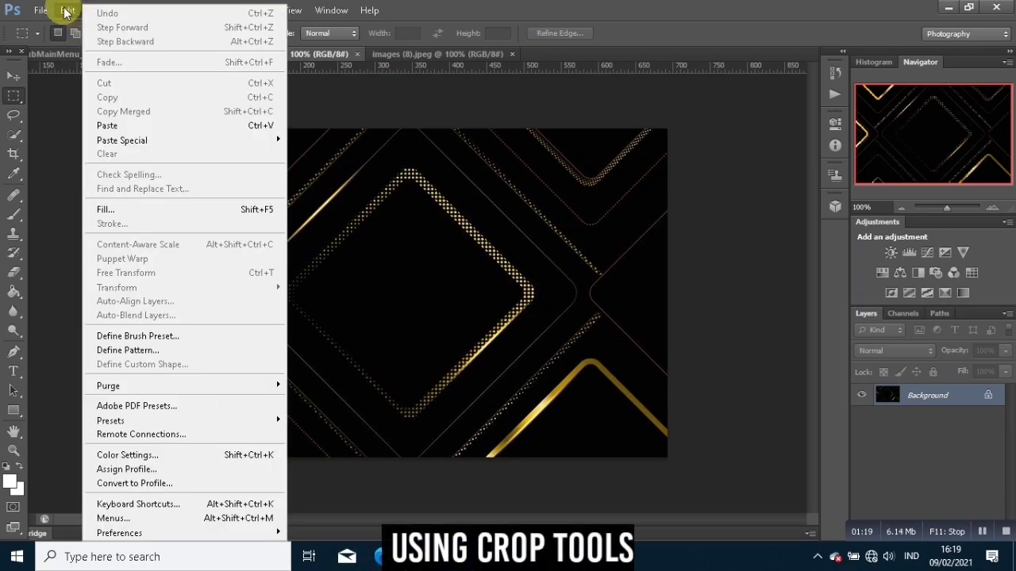
pyautogui.click(66, 11)
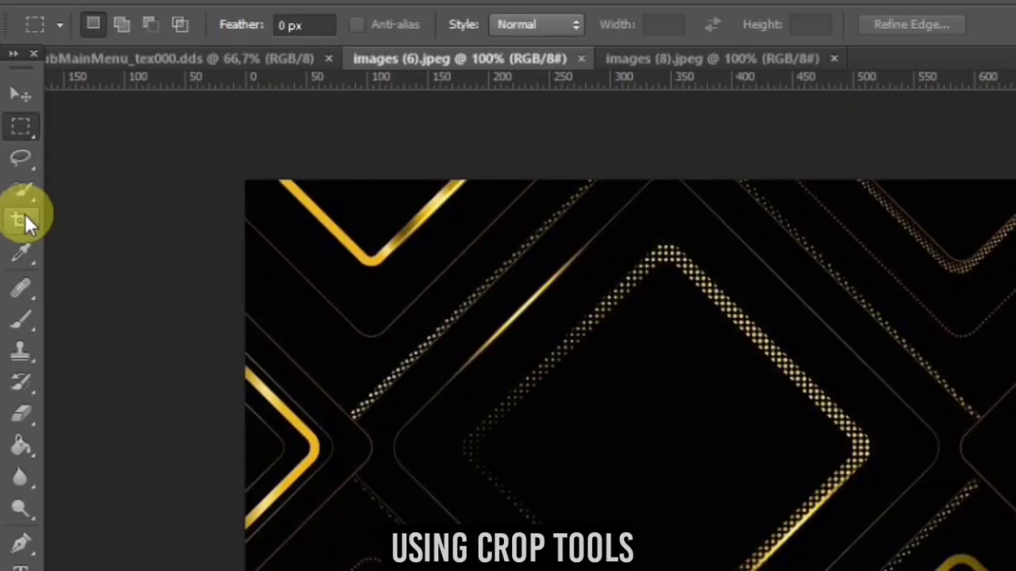
pyautogui.click(25, 215)
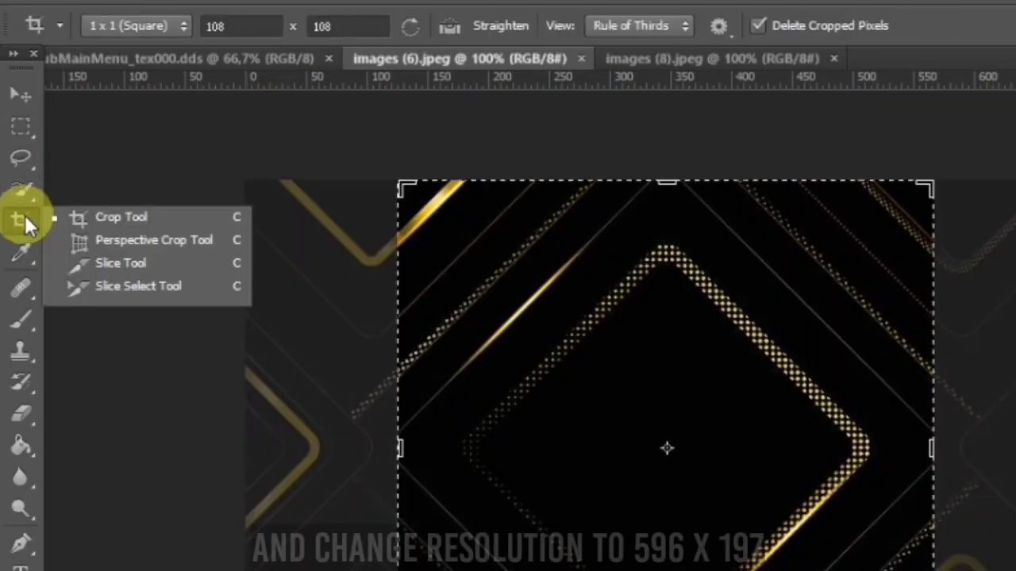
pyautogui.click(109, 215)
pyautogui.click(219, 24)
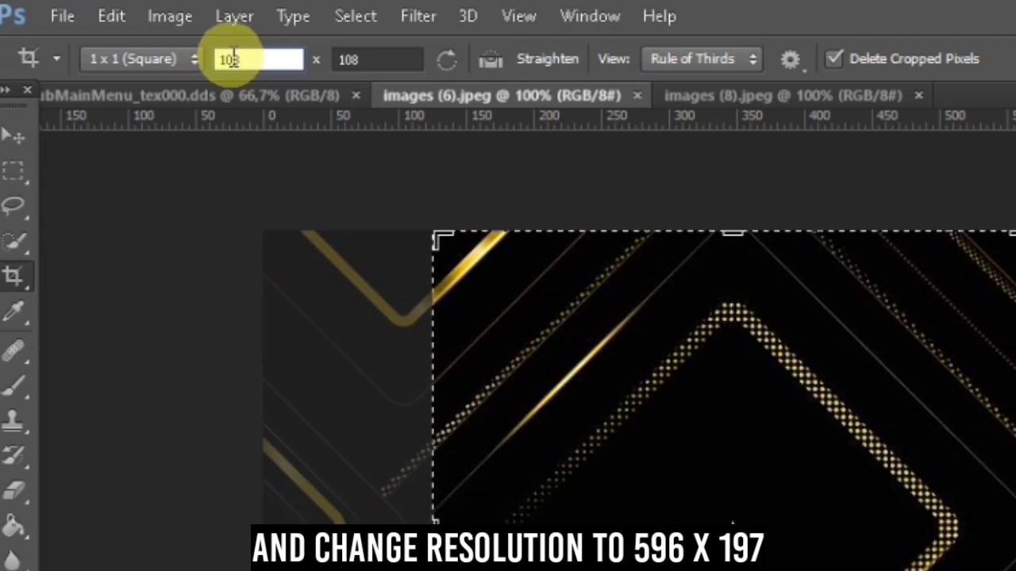
pyautogui.press('BackSpace')
pyautogui.press('BackSpace')
pyautogui.press('BackSpace')
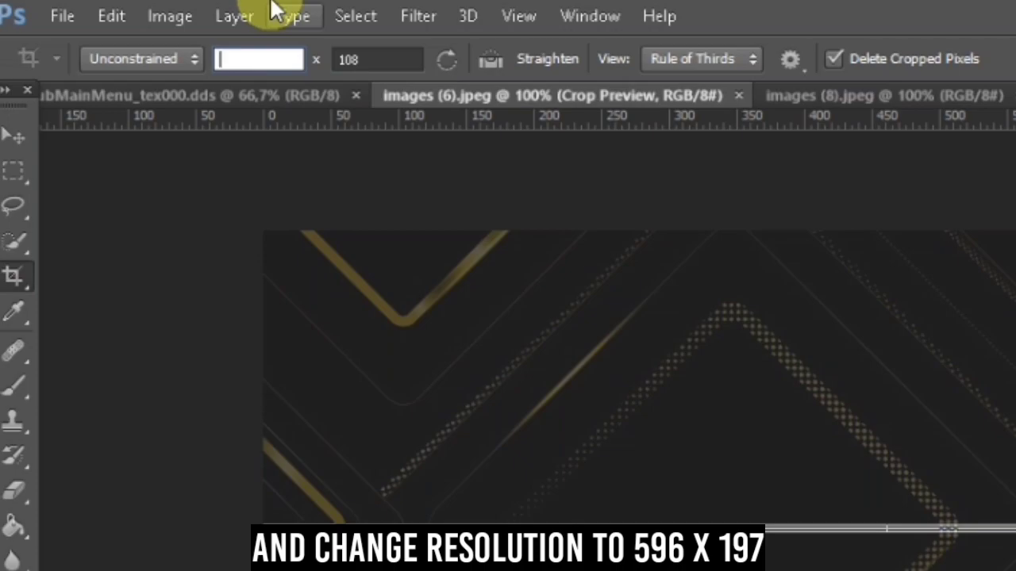
pyautogui.write('596')
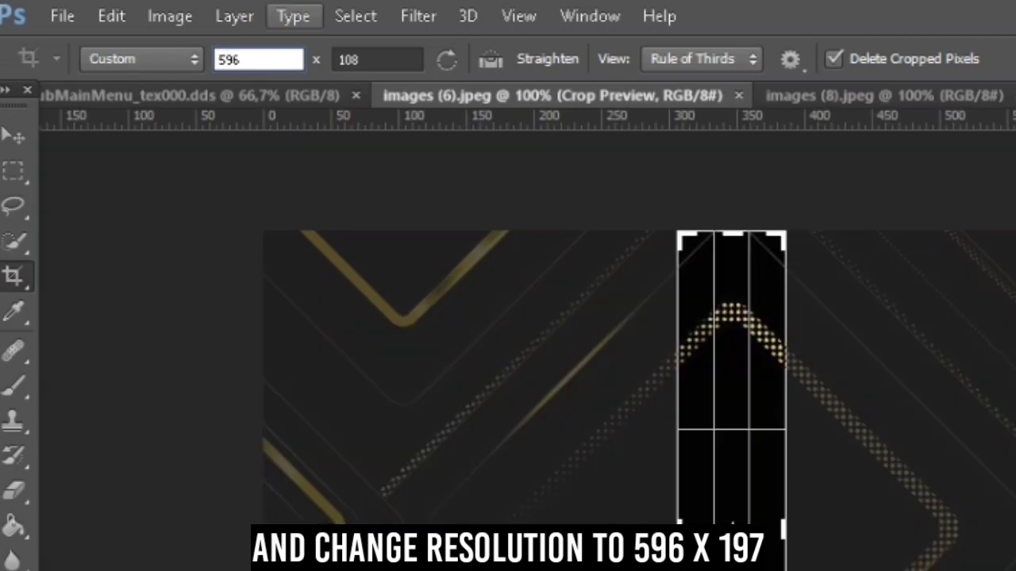
pyautogui.click(408, 58)
pyautogui.press('BackSpace')
pyautogui.press('BackSpace')
pyautogui.press('BackSpace')
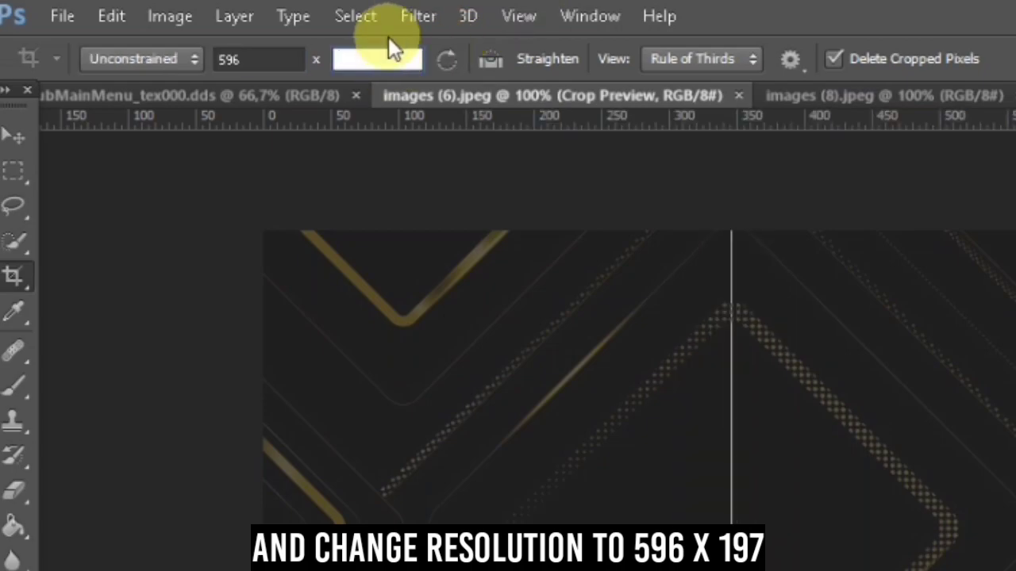
pyautogui.write('19')
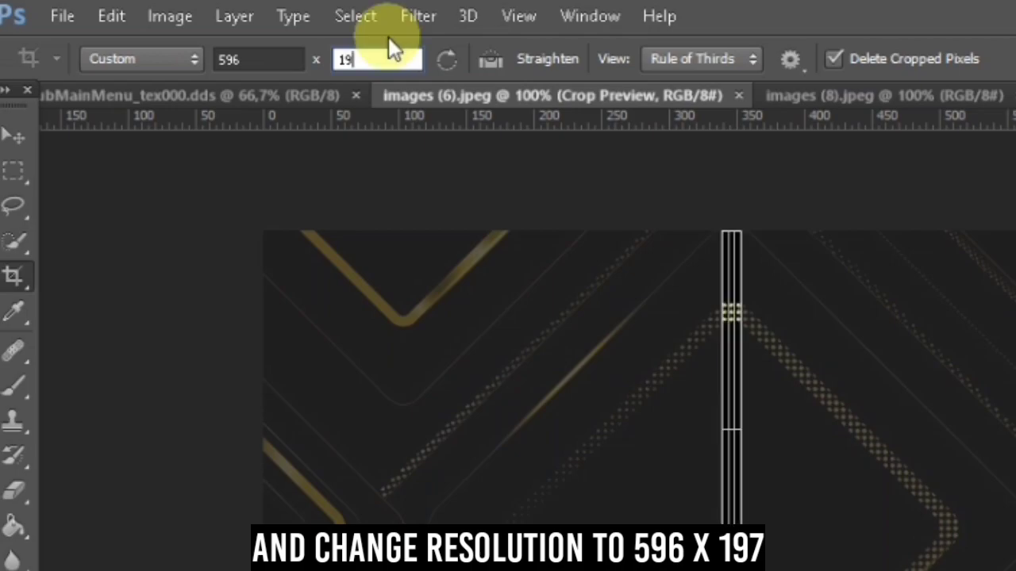
pyautogui.write('7')
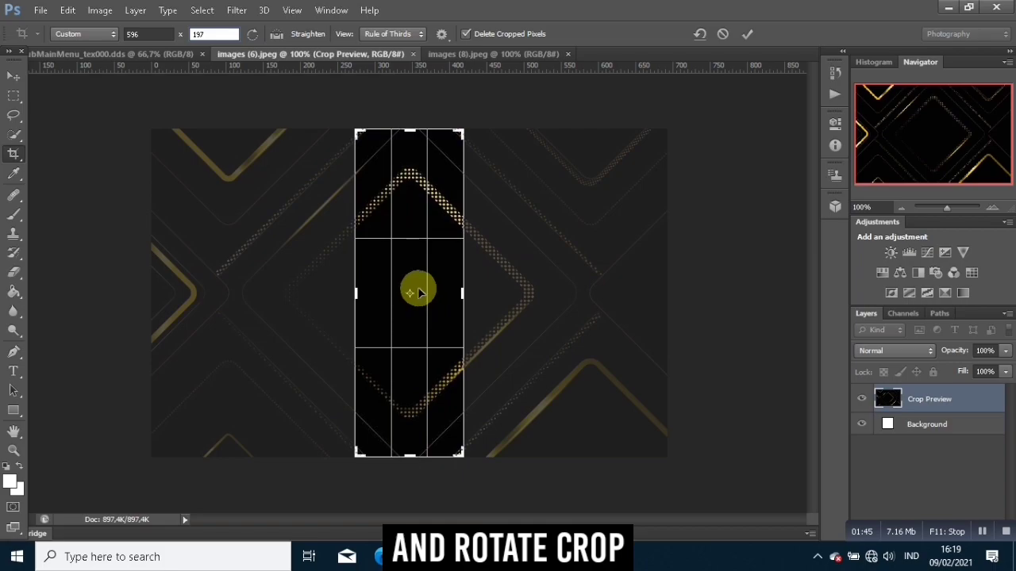
# Rotate the crop frame to landscape, shift the image slightly upward inside it, and apply the crop to images (6).jpeg.
pyautogui.click(254, 35)
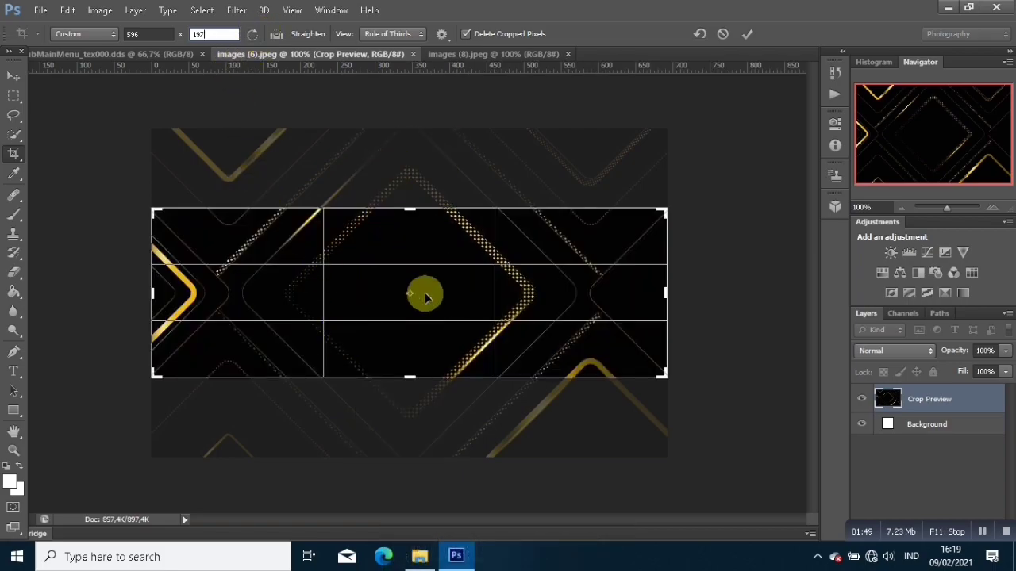
pyautogui.moveTo(480, 272); pyautogui.dragTo(481, 247)
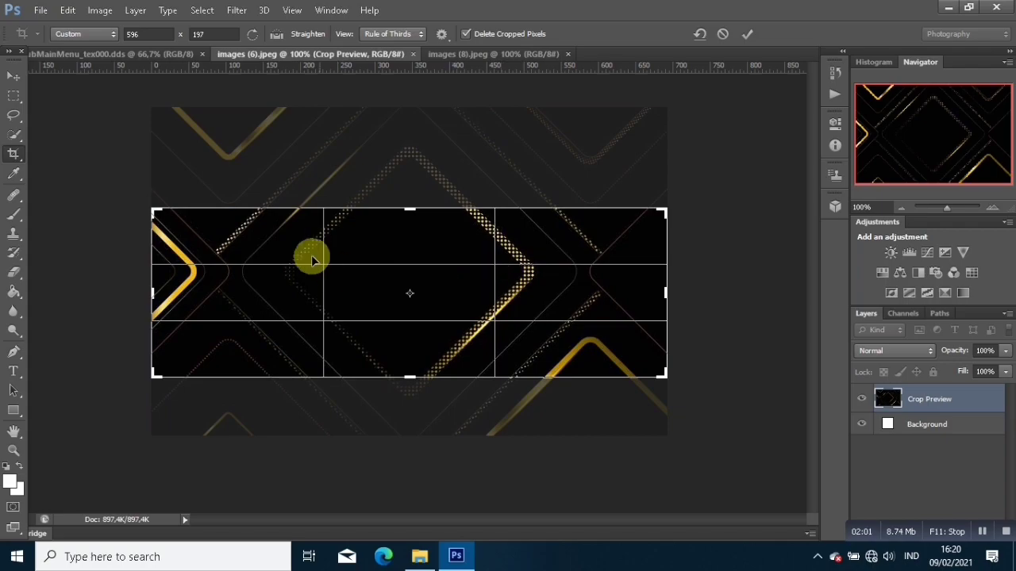
pyautogui.click(15, 96)
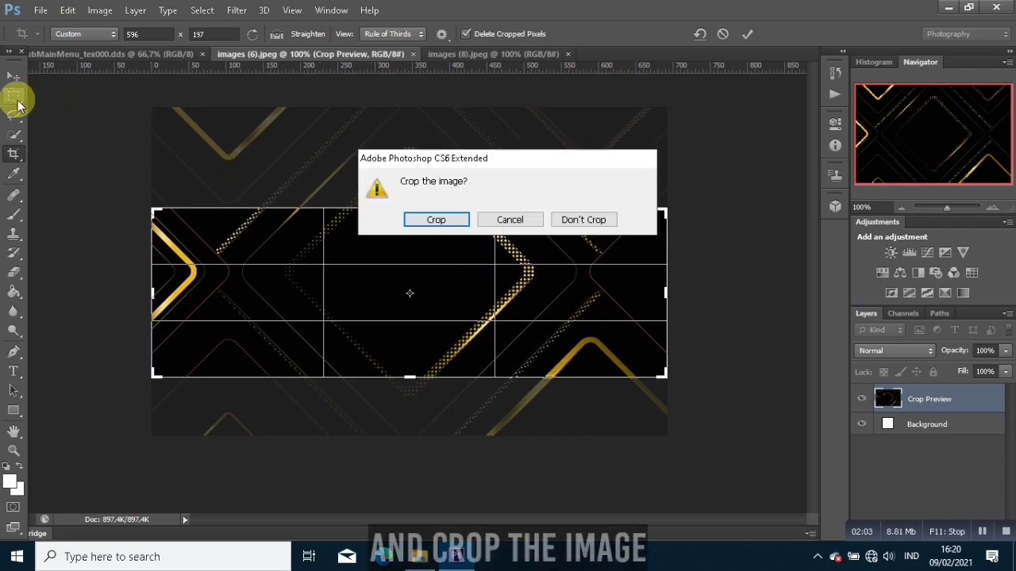
pyautogui.click(437, 220)
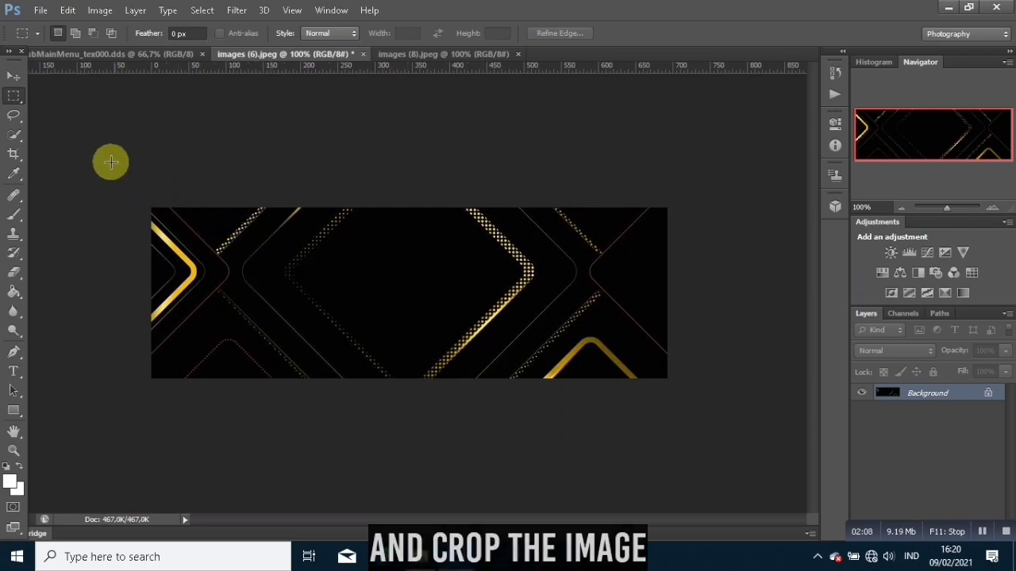
# Resize the cropped images (6).jpeg to 596 pixels wide and 167 pixels high.
pyautogui.click(100, 10)
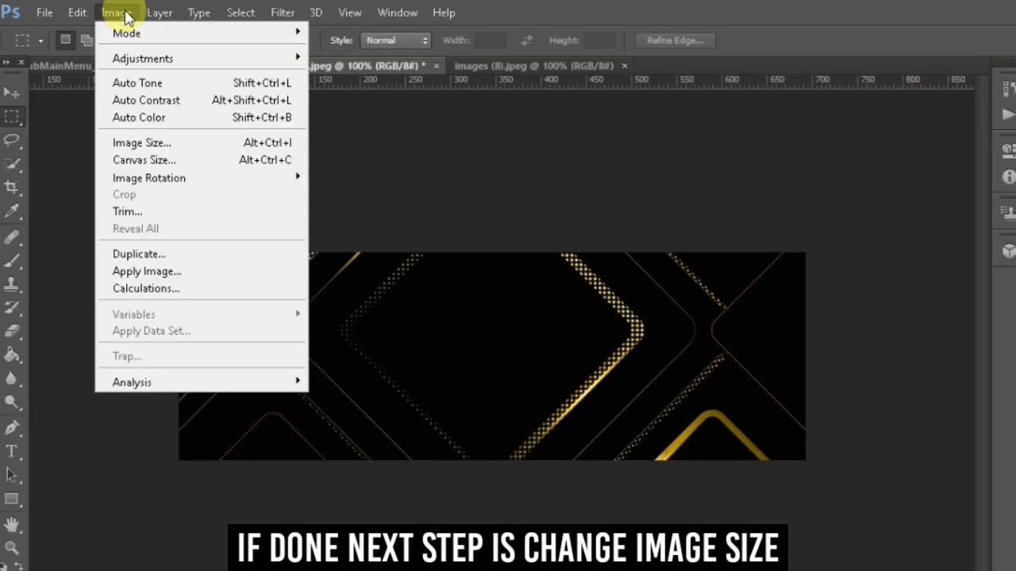
pyautogui.moveTo(166, 20)
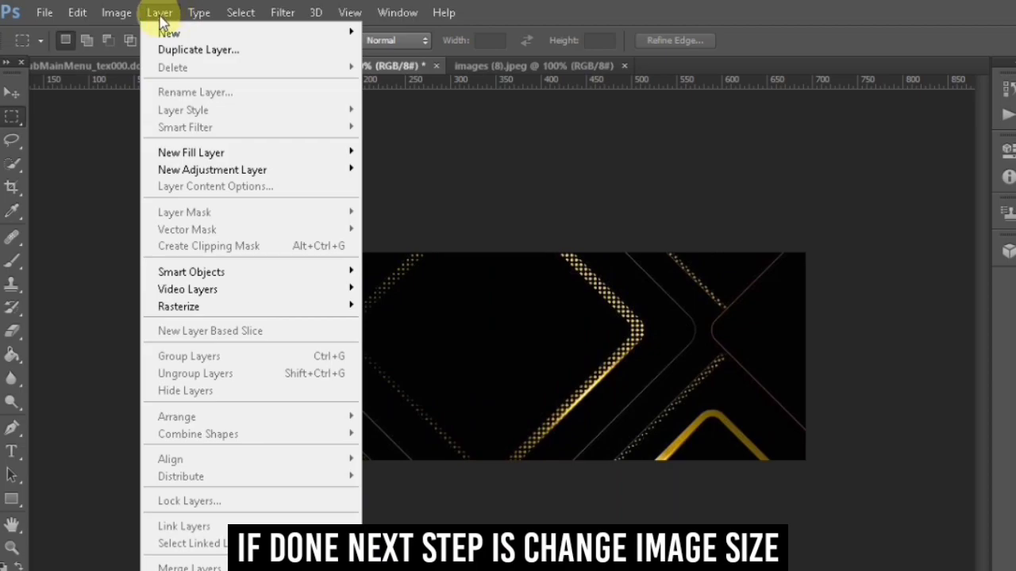
pyautogui.click(129, 11)
pyautogui.click(129, 11)
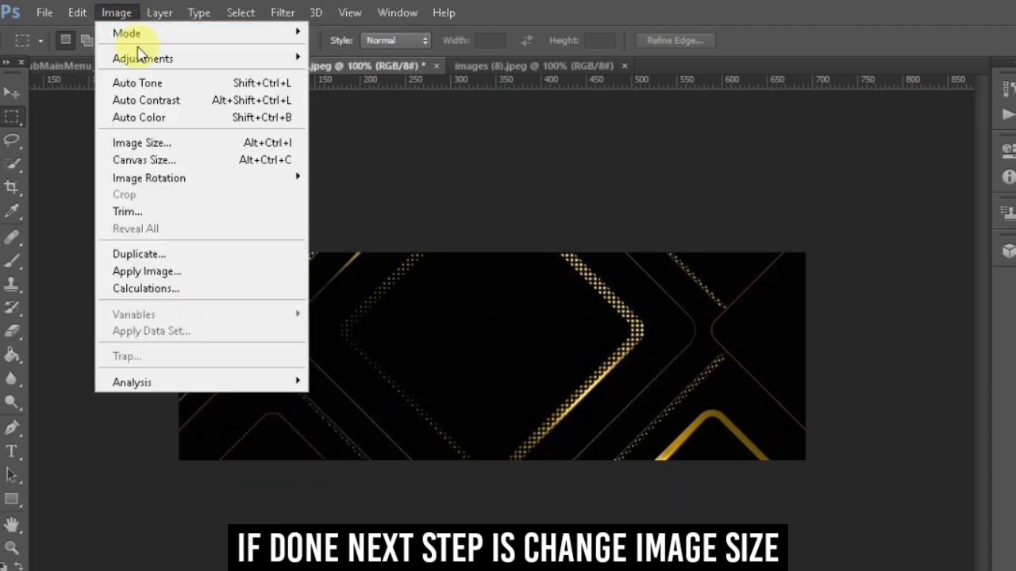
pyautogui.click(139, 142)
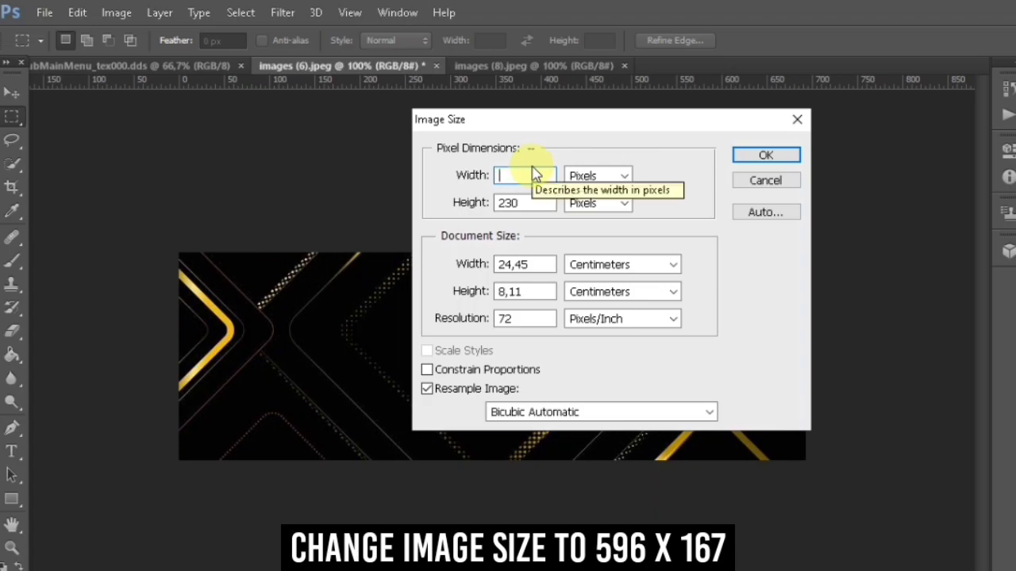
pyautogui.write('596')
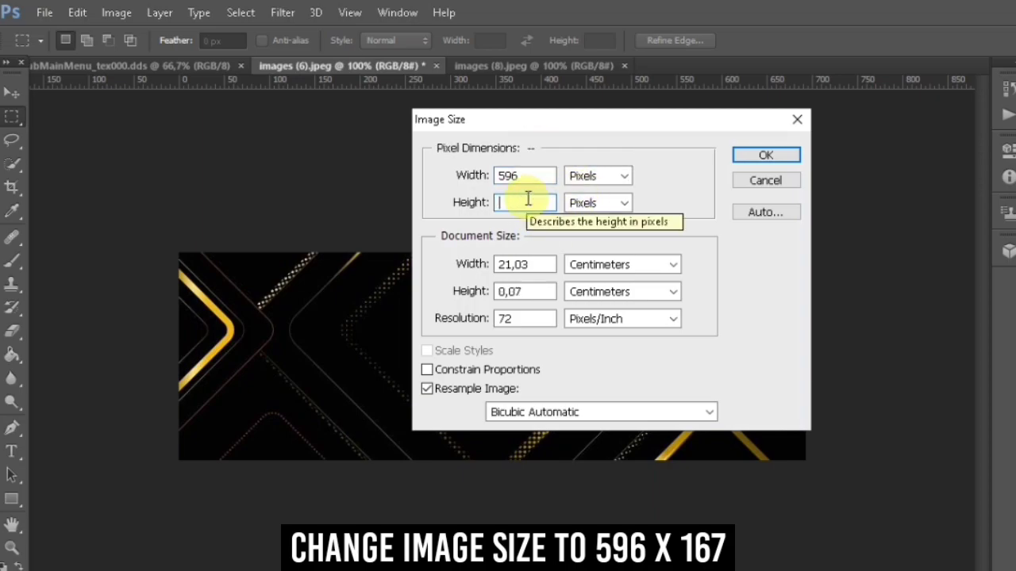
pyautogui.write('167')
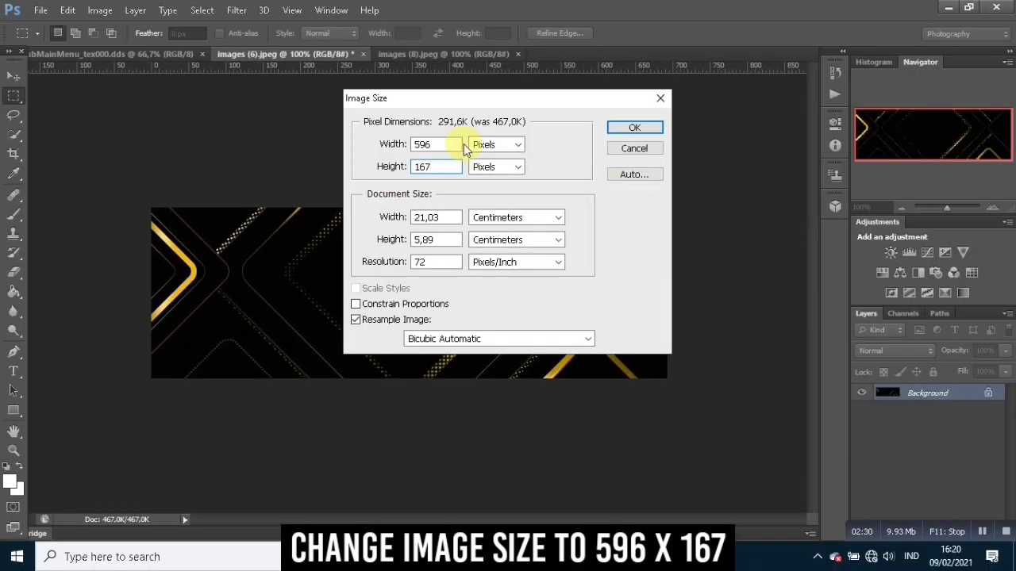
pyautogui.click(617, 126)
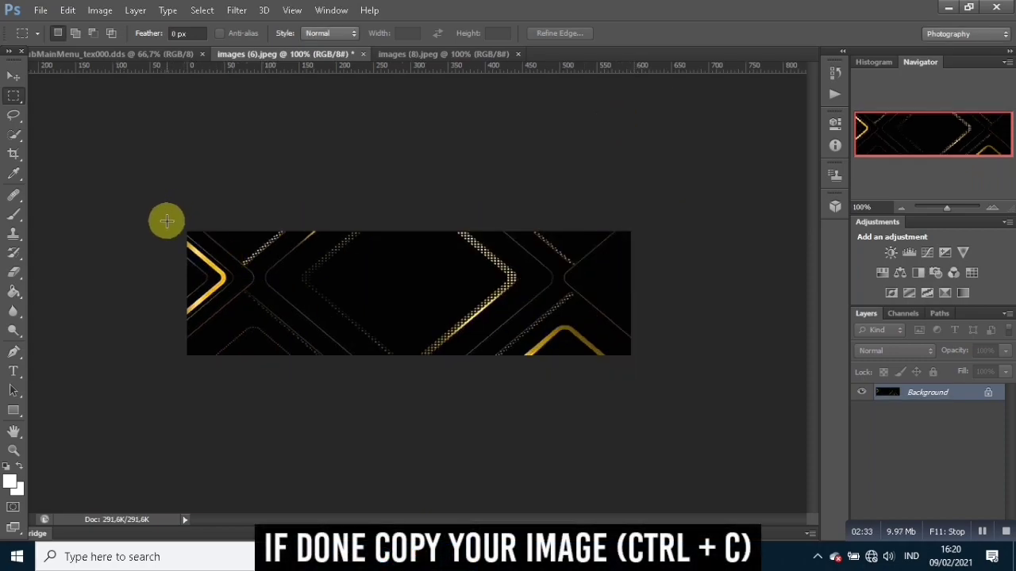
# Copy the whole resized image into myClubMainMenu_tex000.dds and move it into the texture's top-left corner, covering the wide white area beside the icons.
pyautogui.moveTo(166, 220); pyautogui.dragTo(652, 360)
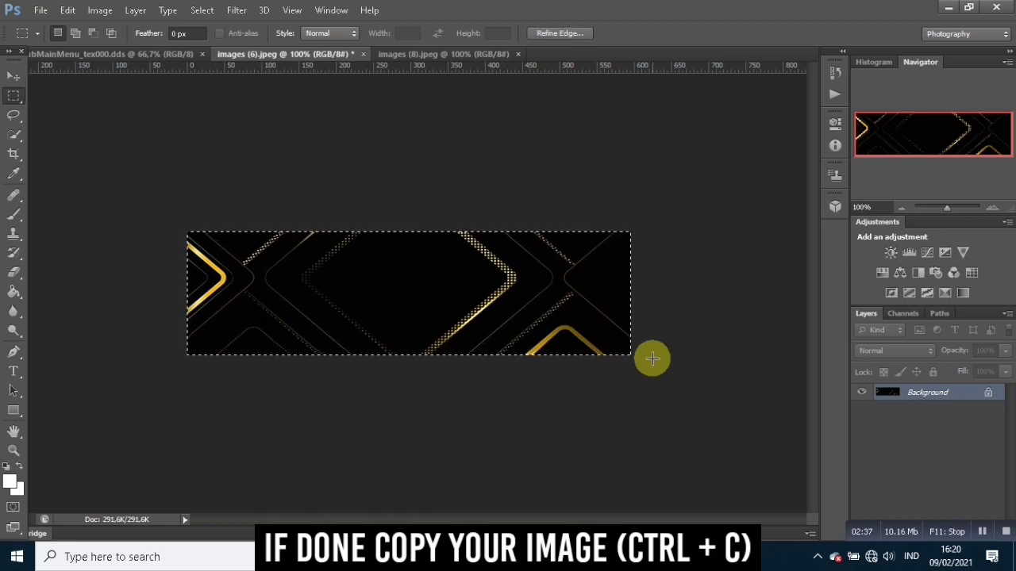
pyautogui.hotkey('ctrl', 'c')
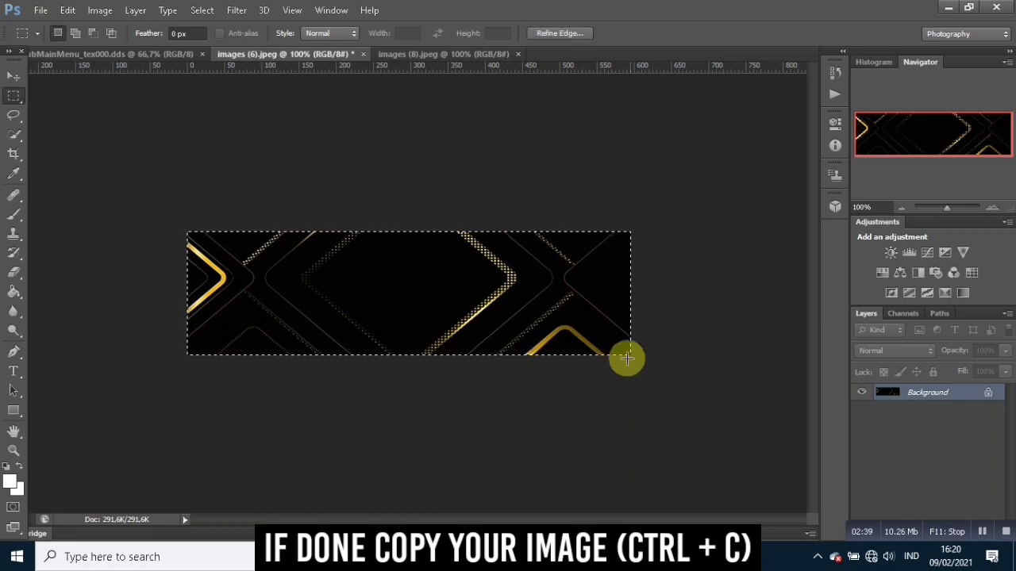
pyautogui.click(109, 56)
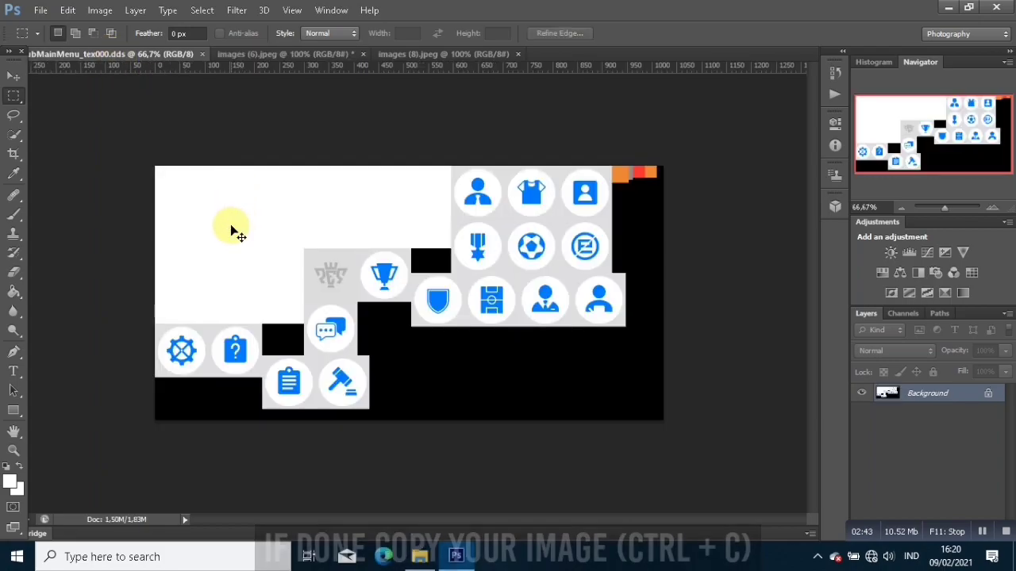
pyautogui.hotkey('ctrl', 'v')
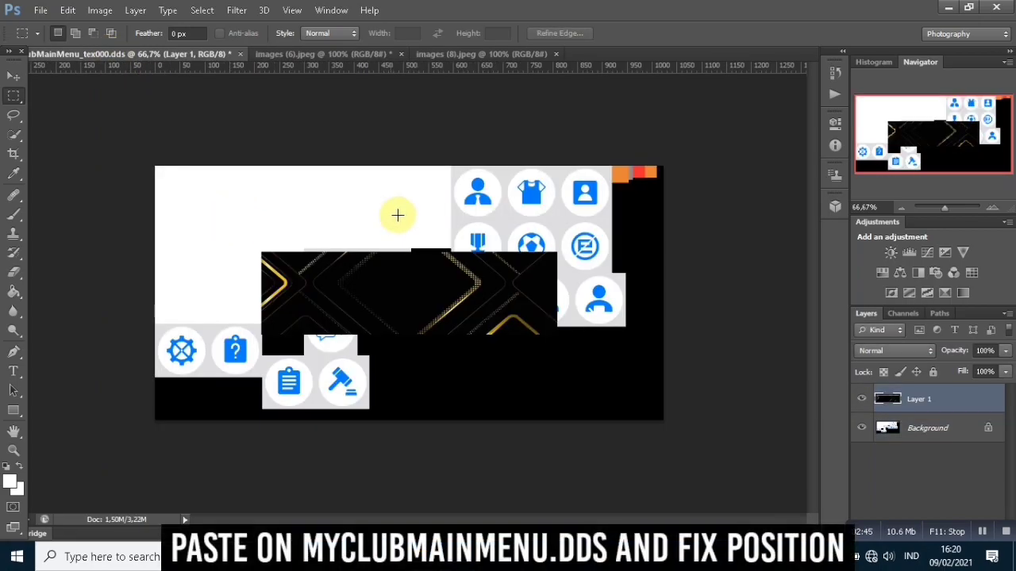
pyautogui.rightClick(393, 301)
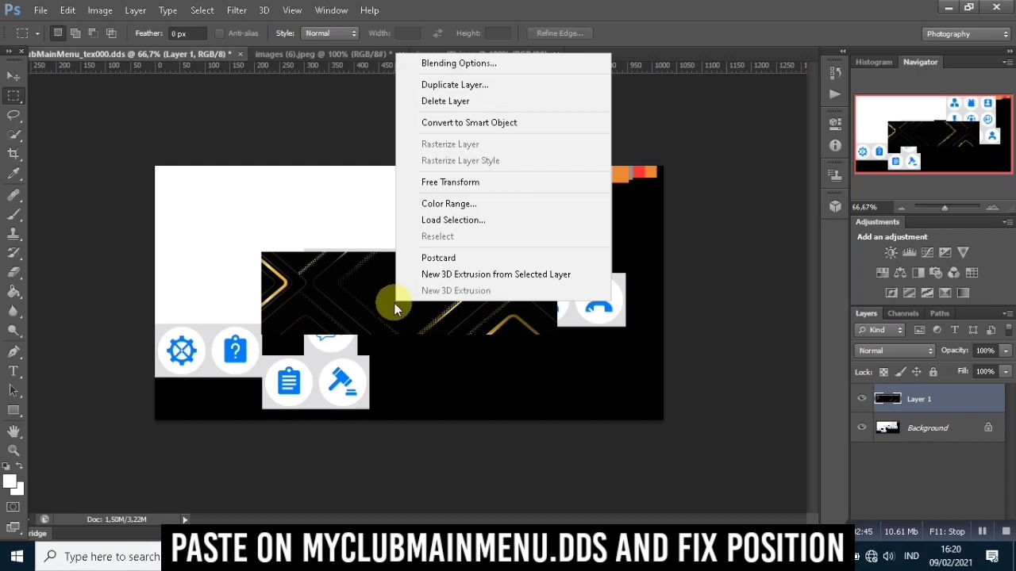
pyautogui.click(440, 182)
pyautogui.moveTo(371, 264); pyautogui.dragTo(270, 200)
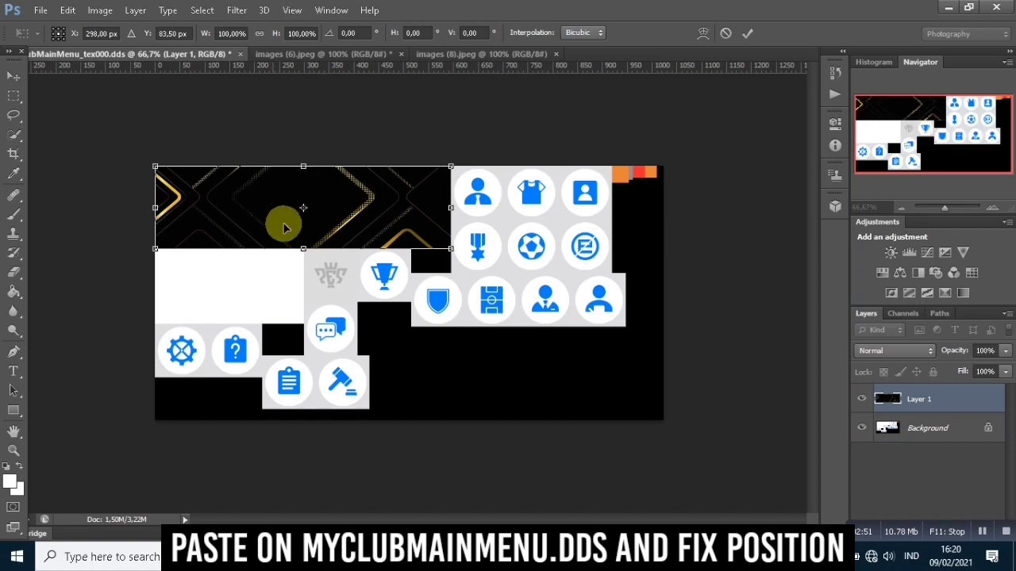
pyautogui.press('m')
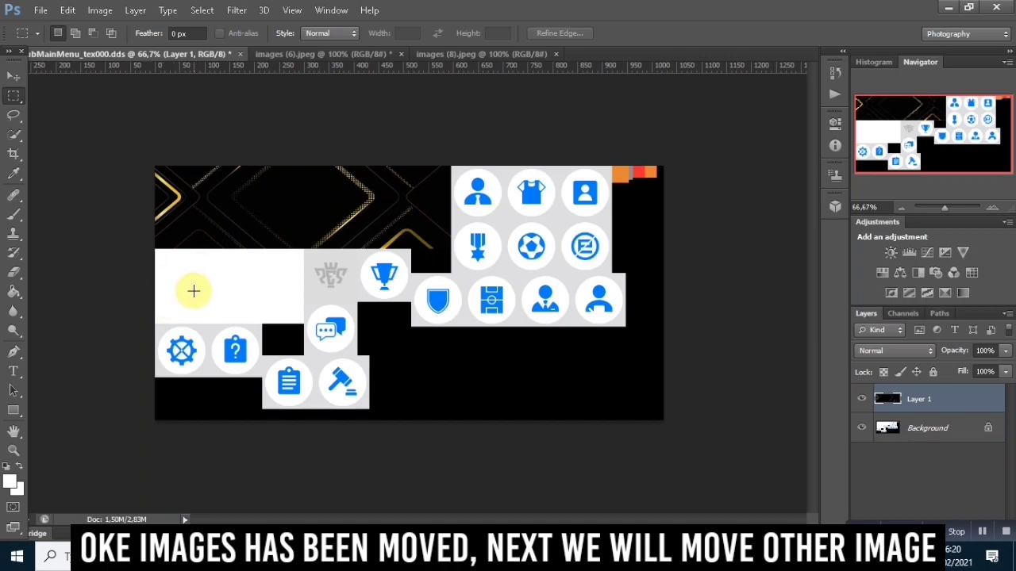
# Set up a crop of images (8).jpeg with the Crop tool, using a custom aspect ratio of 298 x 152.
pyautogui.click(450, 55)
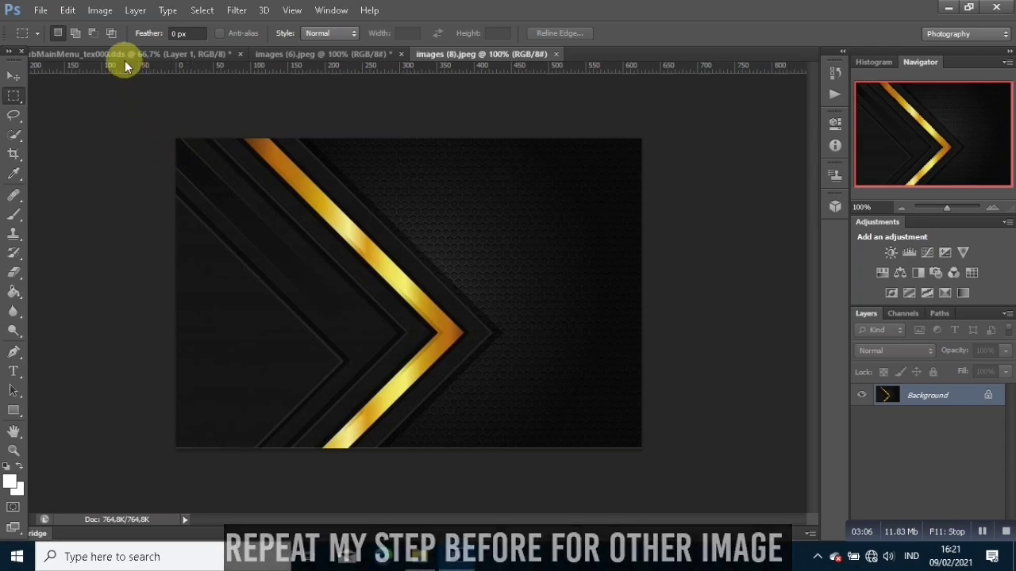
pyautogui.click(14, 153)
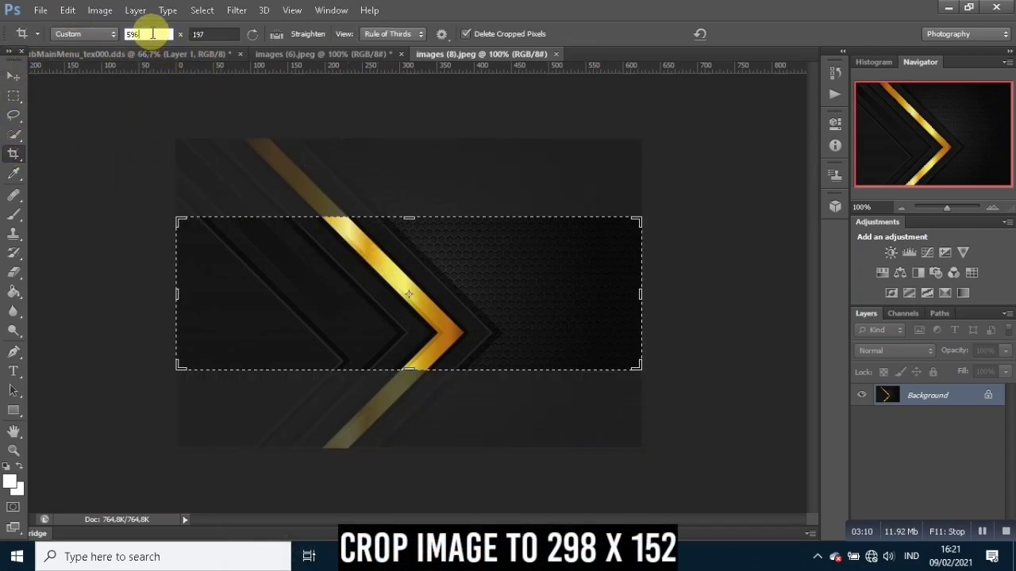
pyautogui.press('BackSpace')
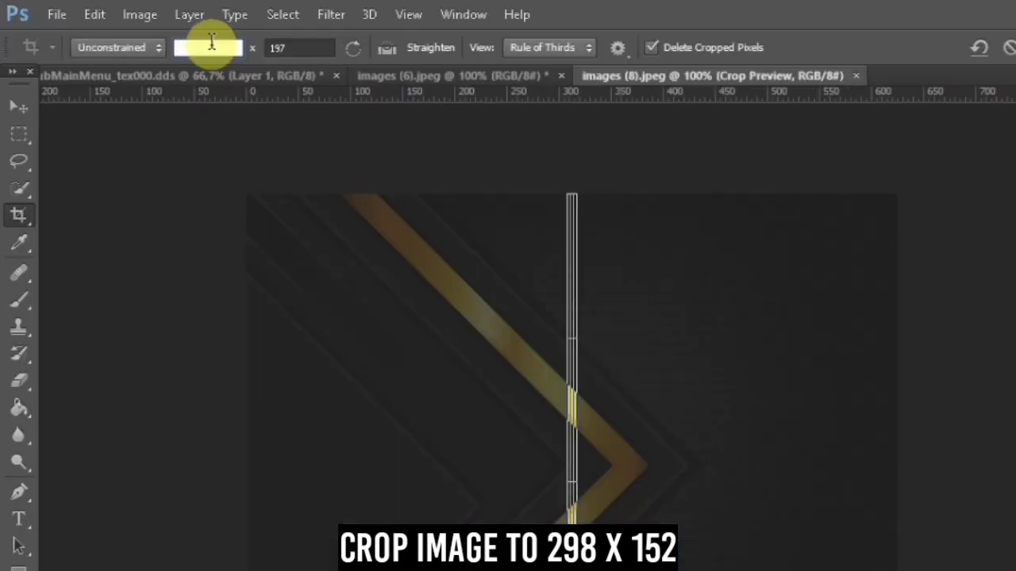
pyautogui.write('2')
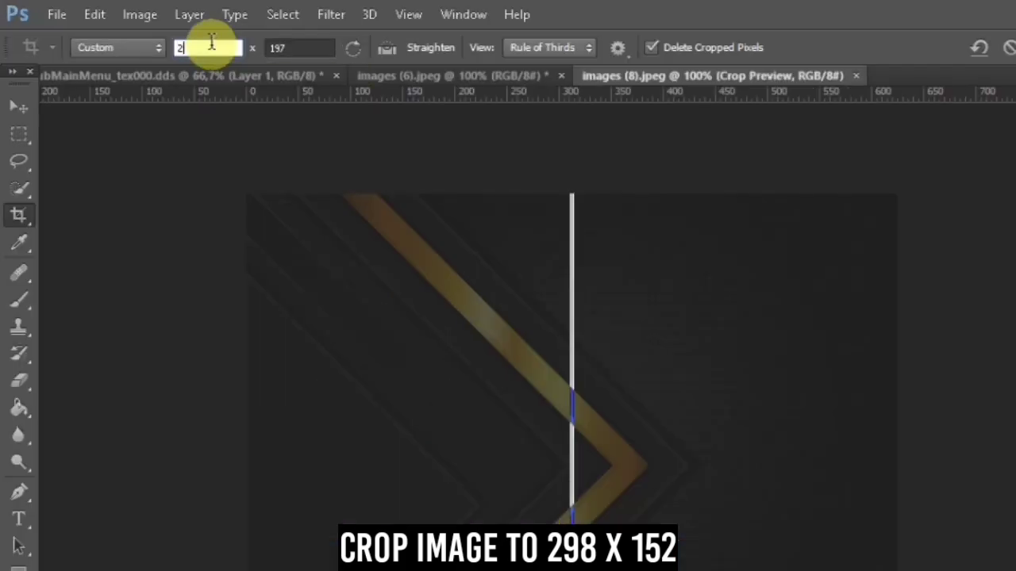
pyautogui.write('98')
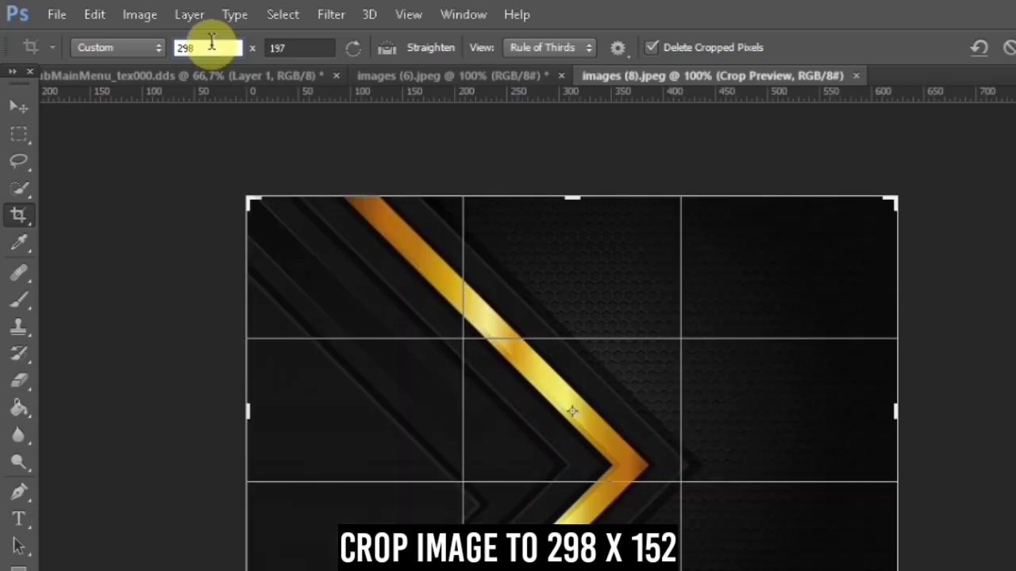
pyautogui.click(292, 45)
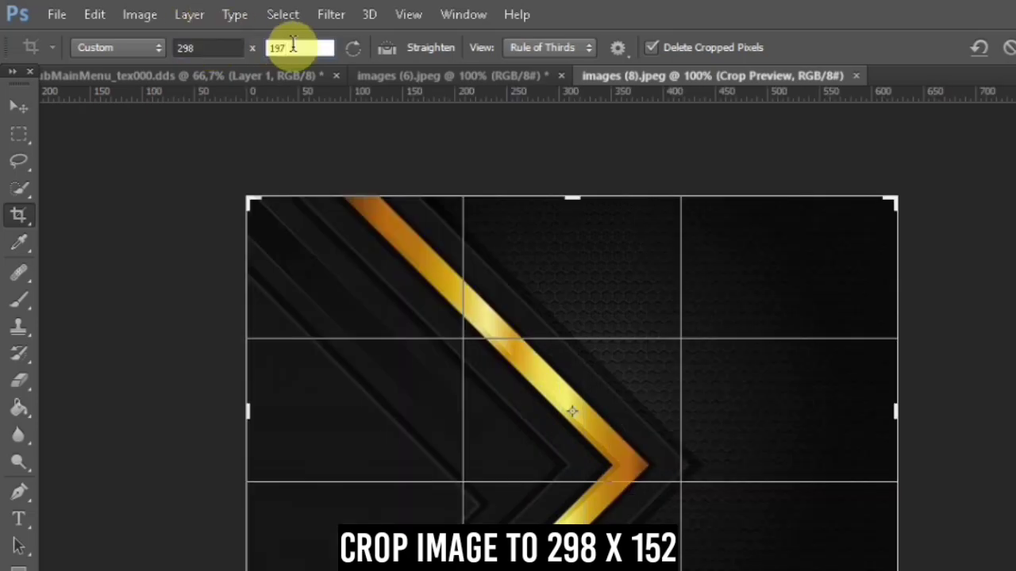
pyautogui.press('BackSpace')
pyautogui.press('BackSpace')
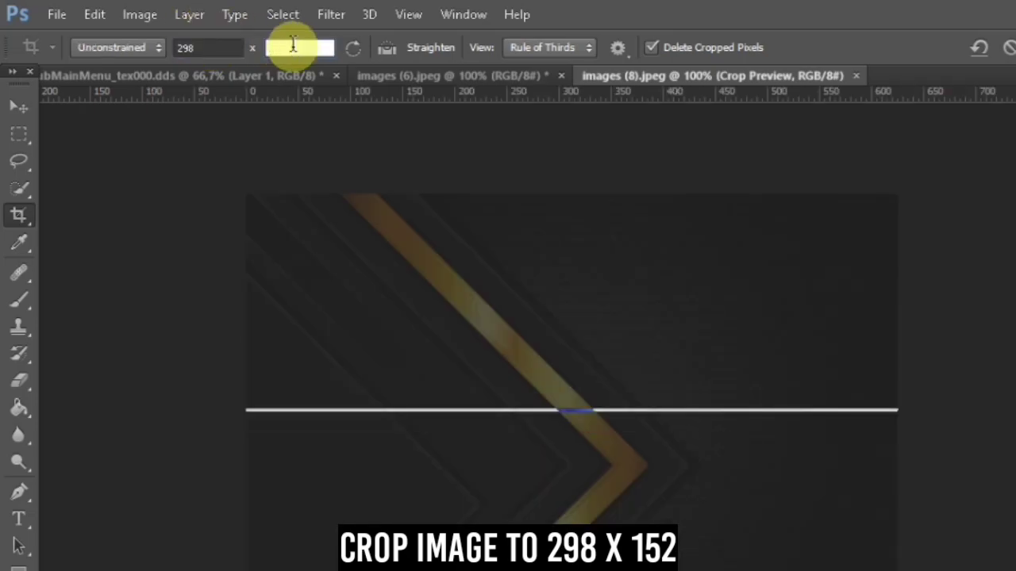
pyautogui.write('152')
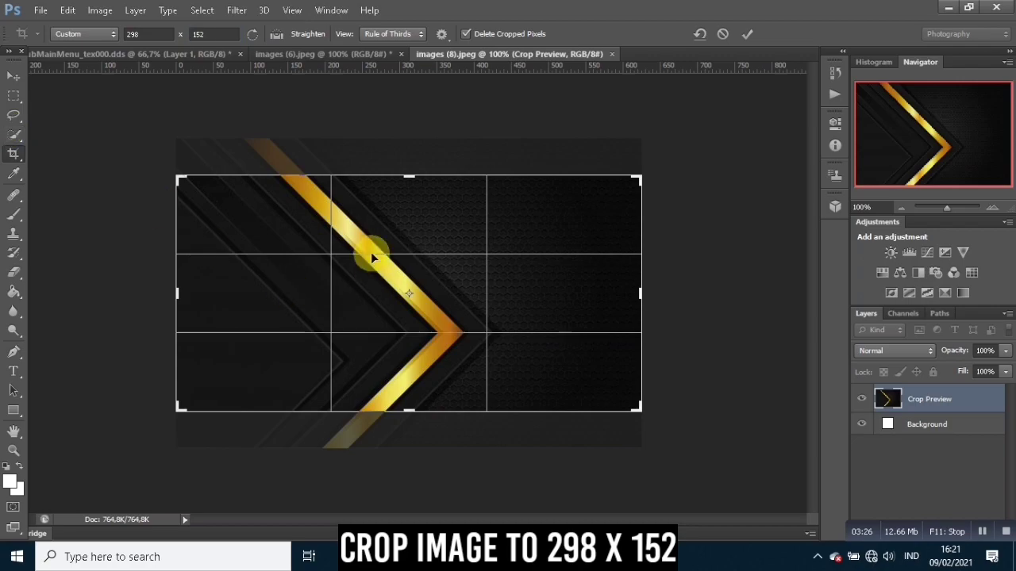
# Shift the image about 31 px upward inside the crop frame and apply the crop to images (8).jpeg.
pyautogui.moveTo(370, 254); pyautogui.dragTo(369, 229)
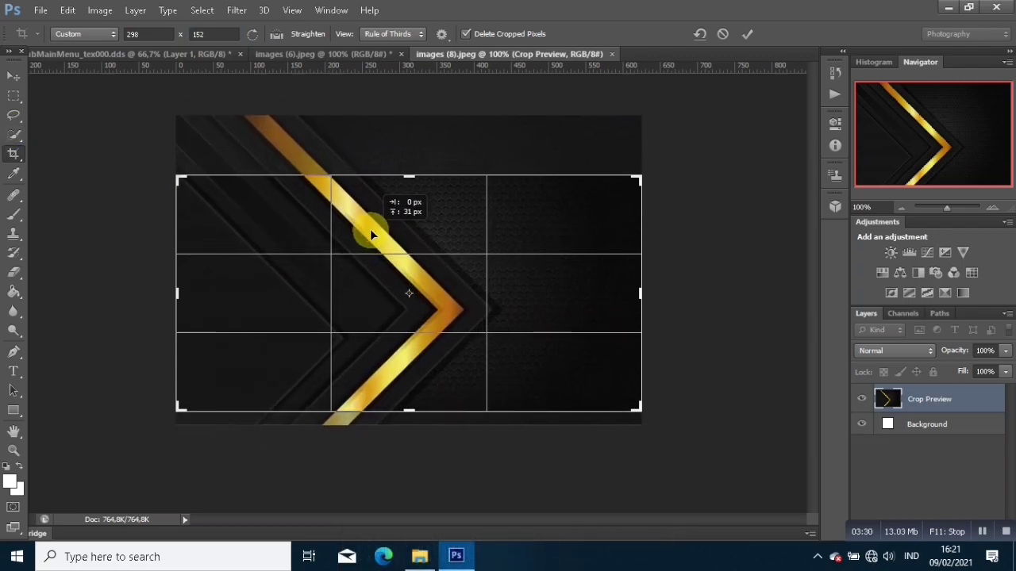
pyautogui.click(14, 95)
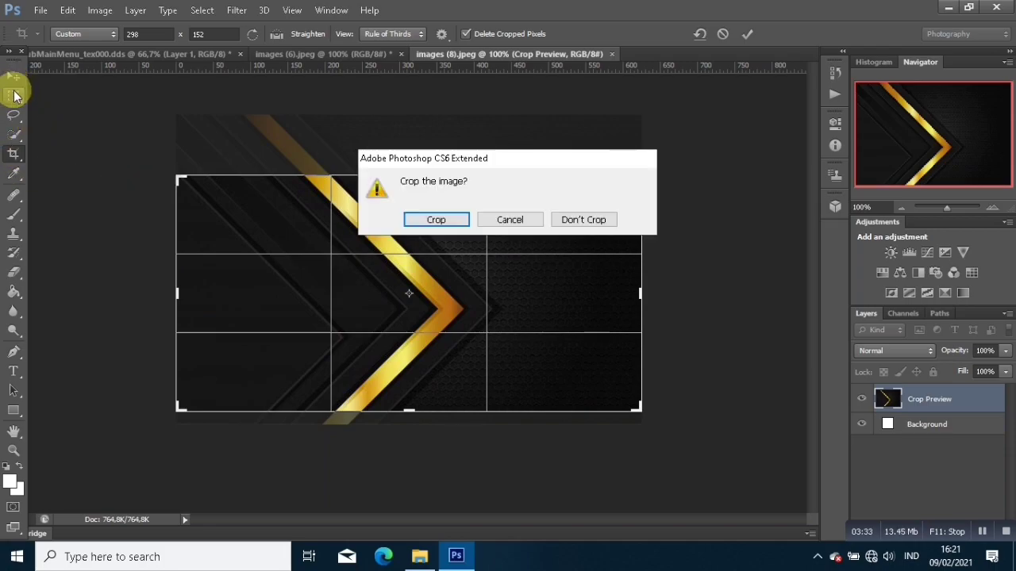
pyautogui.click(423, 218)
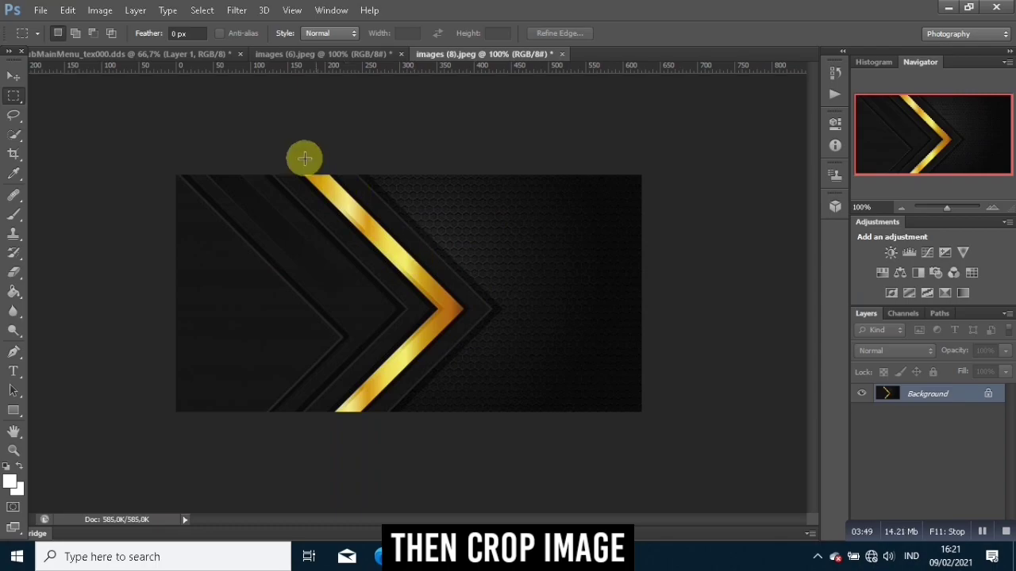
# Resize the cropped images (8).jpeg to 298 pixels wide and 152 pixels high.
pyautogui.click(97, 13)
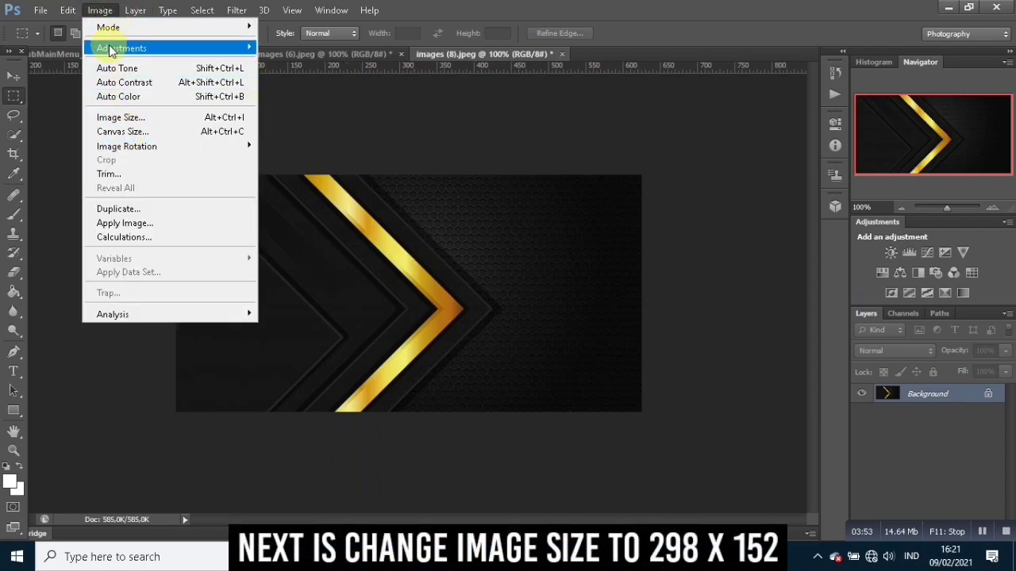
pyautogui.click(111, 118)
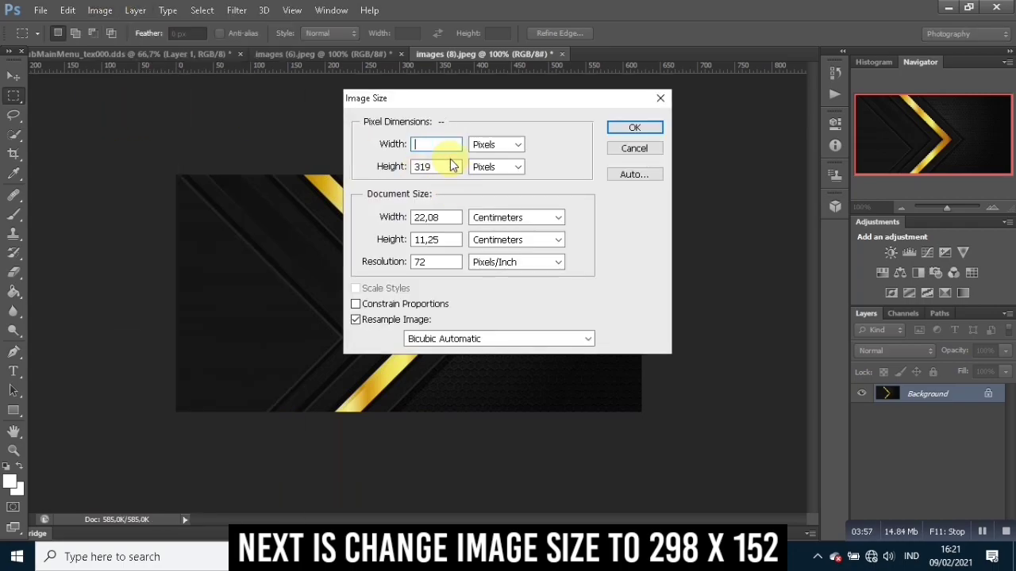
pyautogui.write('2')
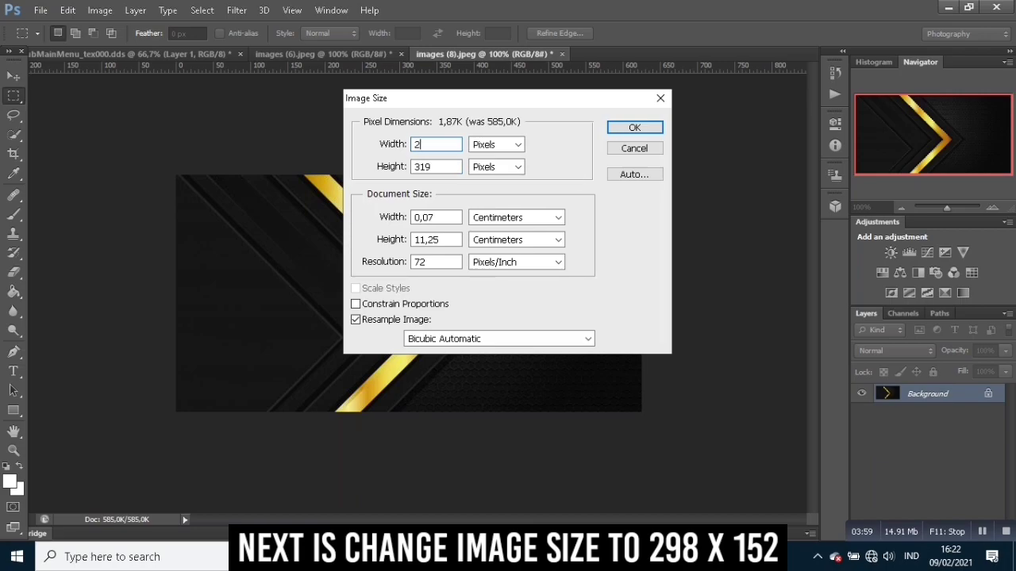
pyautogui.write('98')
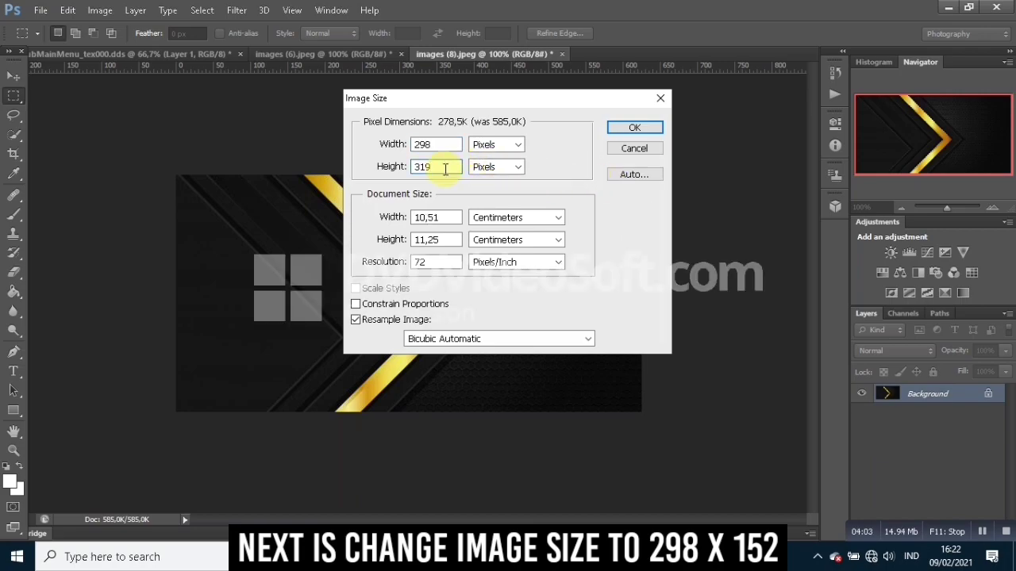
pyautogui.press('BackSpace')
pyautogui.press('BackSpace')
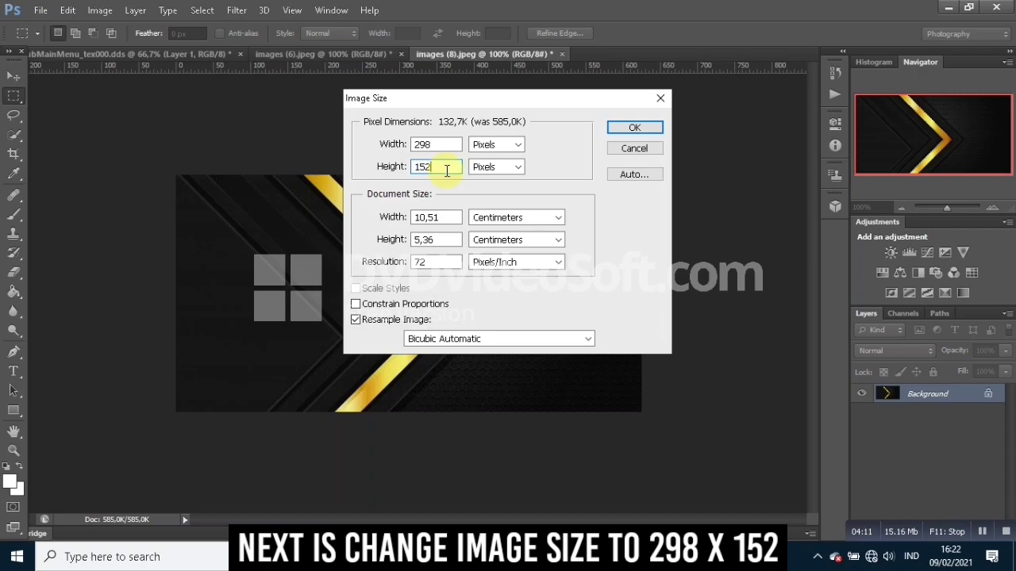
pyautogui.click(624, 130)
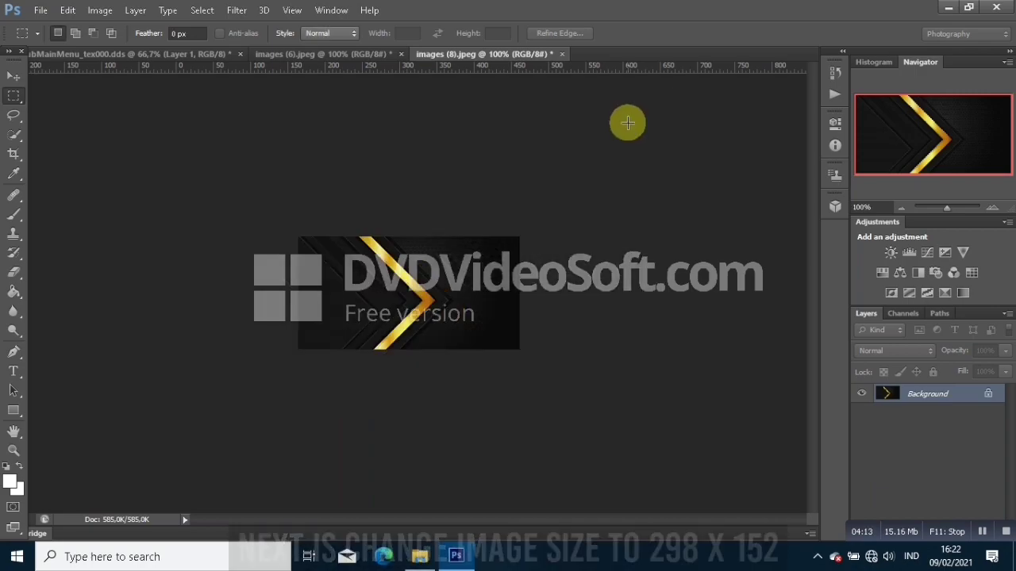
# Copy the whole resized image into myClubMainMenu_tex000.dds and move it over the remaining white rectangle below the first pasted background.
pyautogui.moveTo(298, 237); pyautogui.dragTo(580, 349)
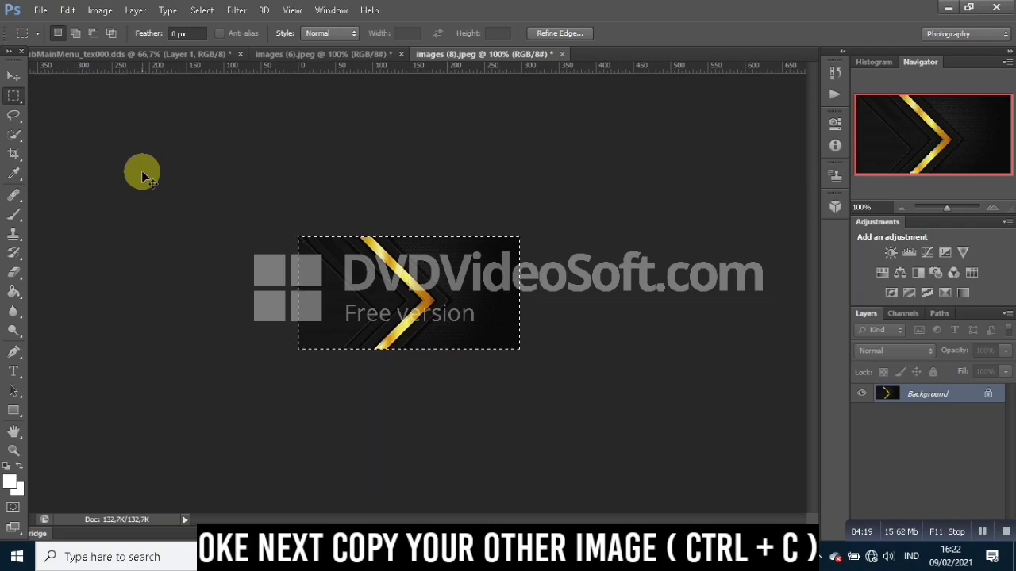
pyautogui.click(109, 53)
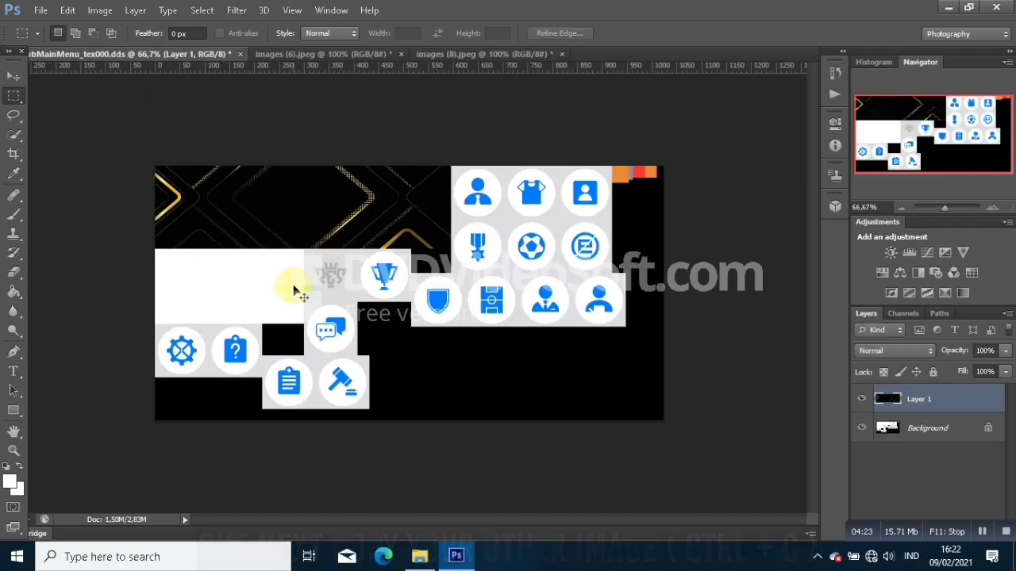
pyautogui.hotkey('ctrl', 'v')
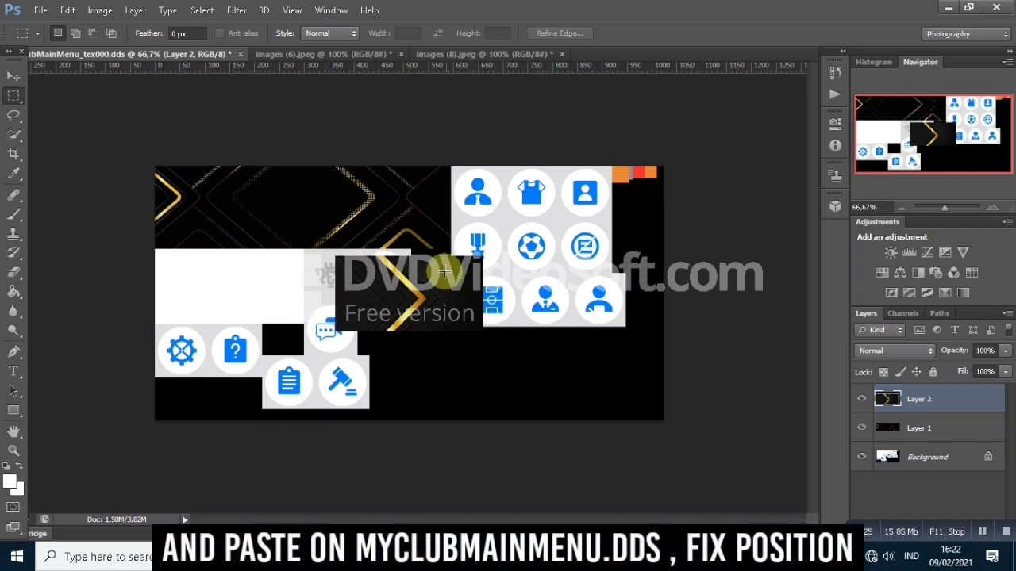
pyautogui.rightClick(419, 281)
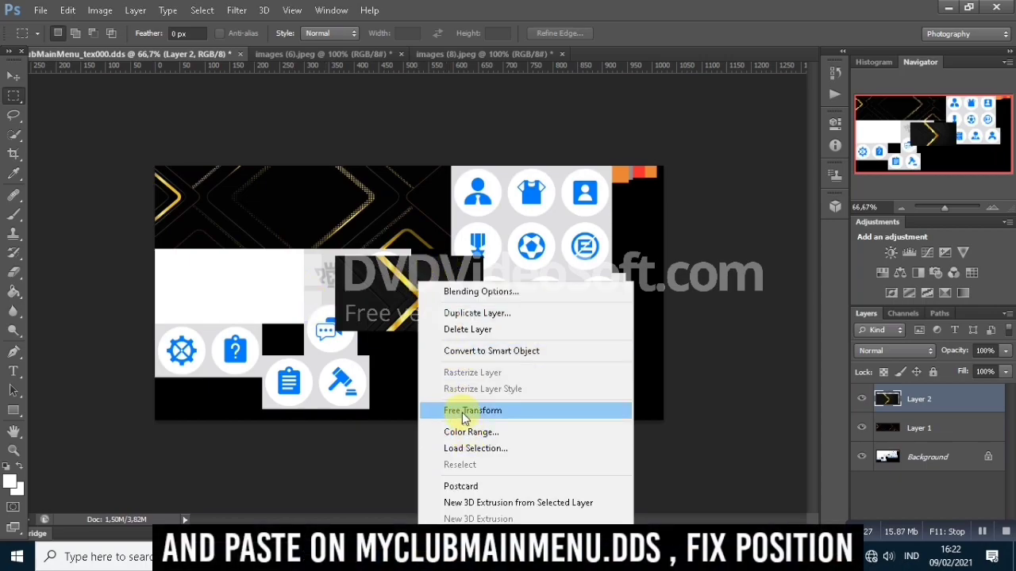
pyautogui.click(464, 410)
pyautogui.moveTo(435, 274); pyautogui.dragTo(261, 271)
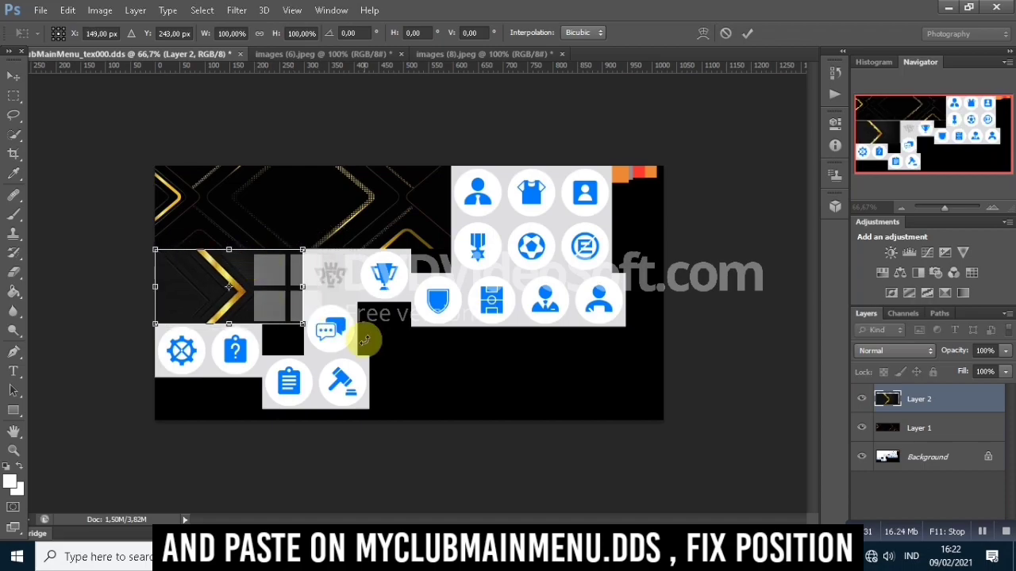
pyautogui.press('Return')
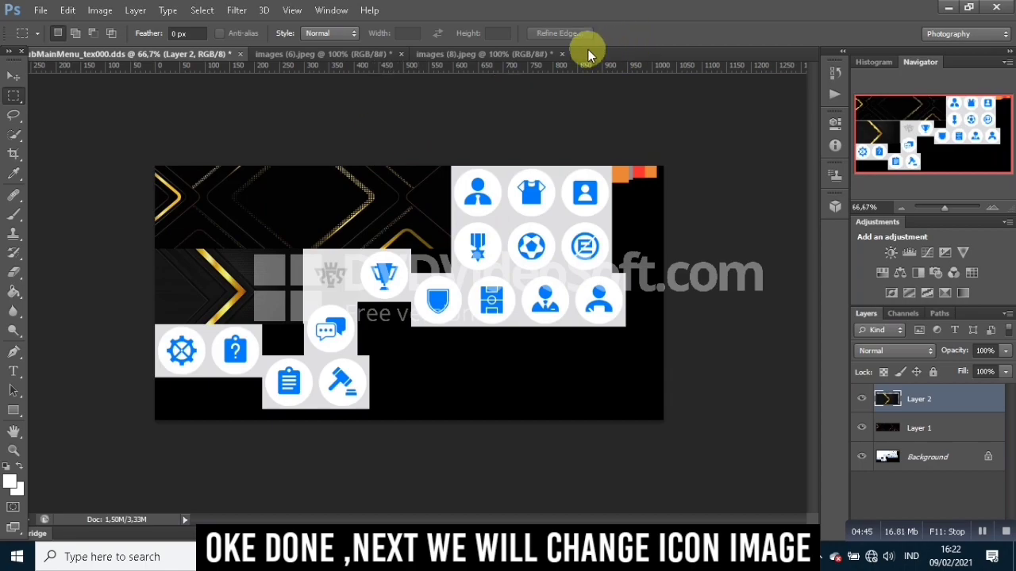
# Close images (8).jpeg and images (6).jpeg without saving their changes.
pyautogui.click(559, 54)
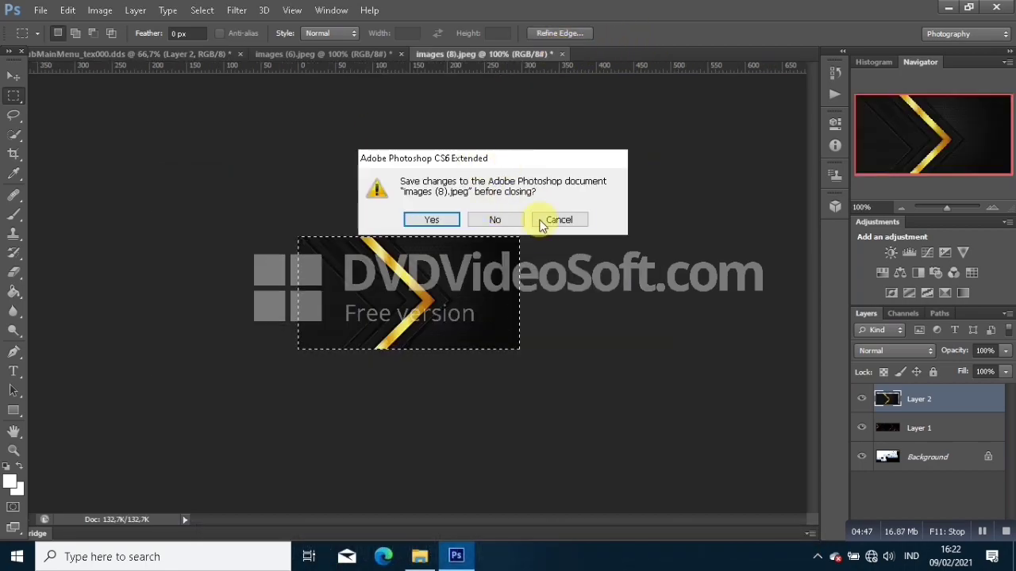
pyautogui.click(494, 219)
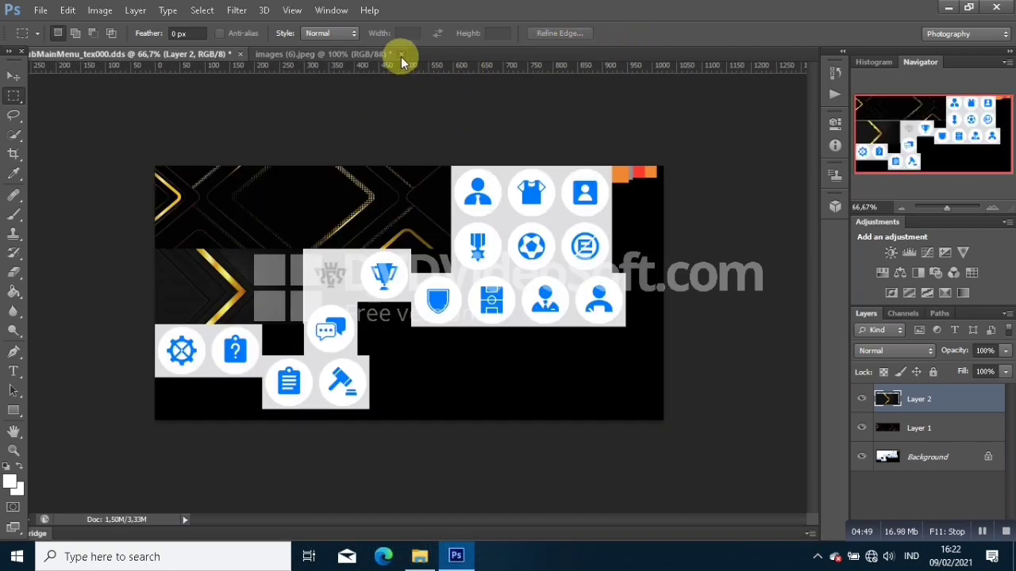
pyautogui.click(402, 54)
pyautogui.click(480, 225)
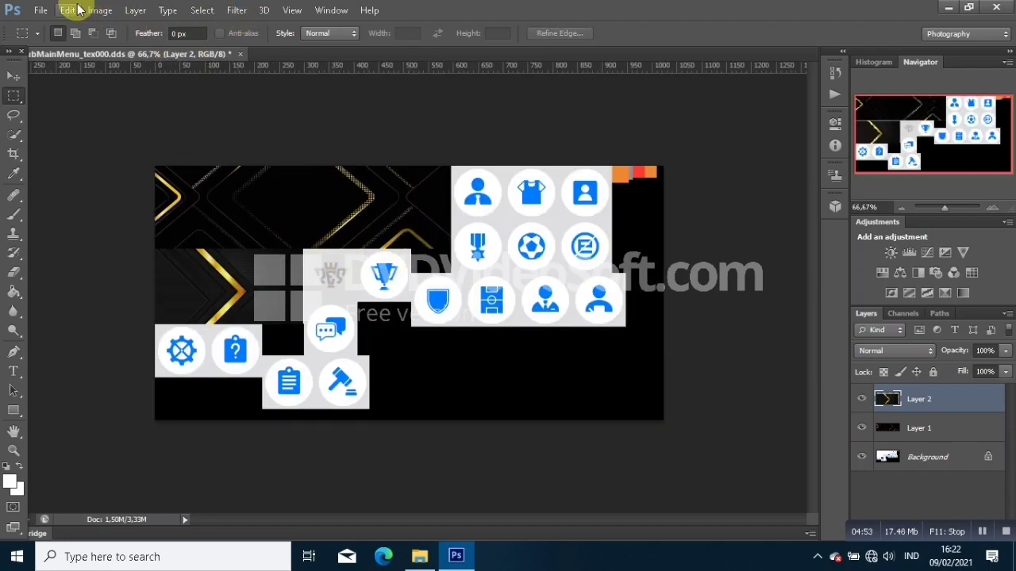
# Open the icon image 20210128_125557.png from the Icon Tema MST folder and dock its floating window beside the texture document.
pyautogui.click(38, 9)
pyautogui.moveTo(68, 10)
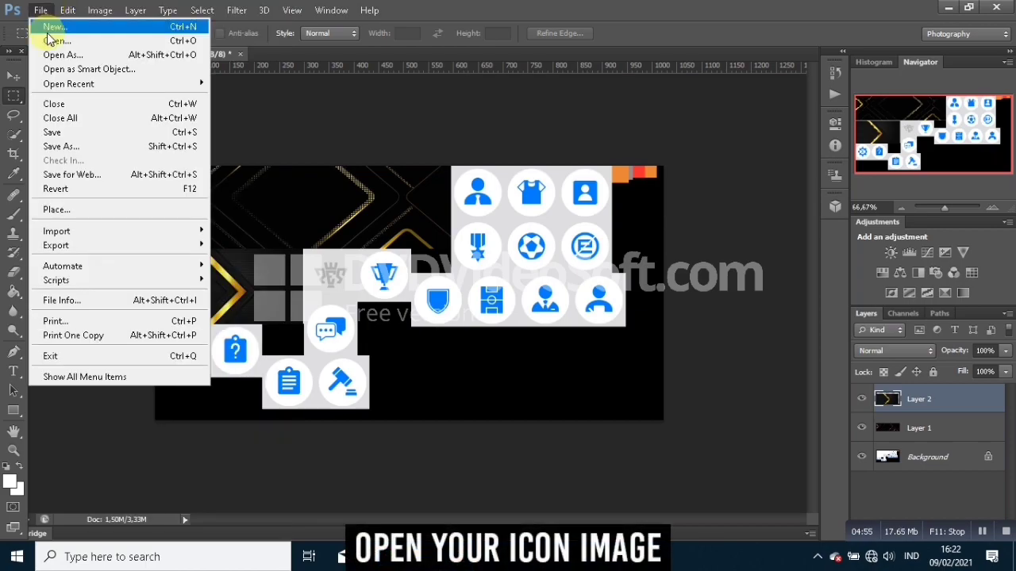
pyautogui.click(45, 41)
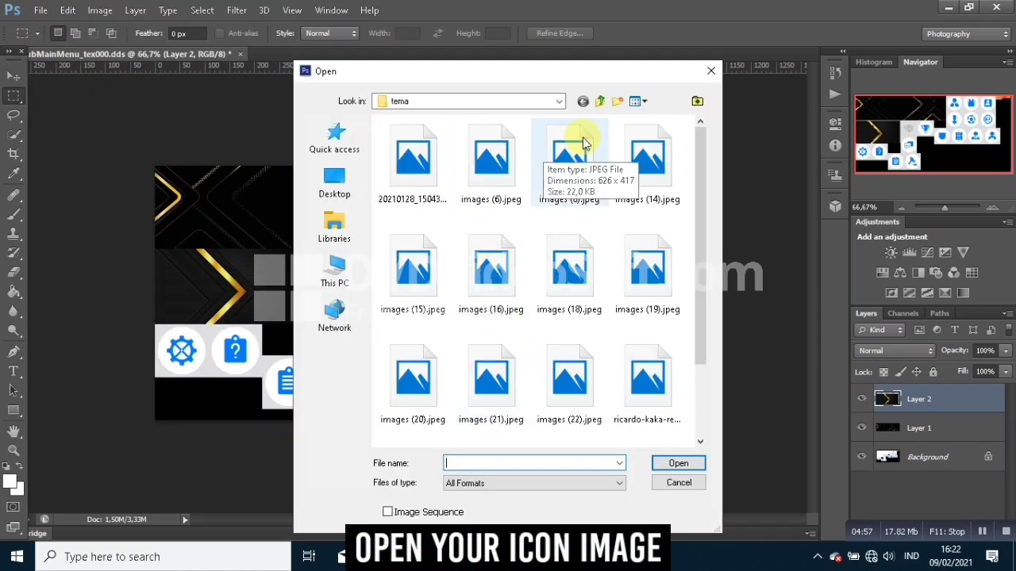
pyautogui.click(599, 103)
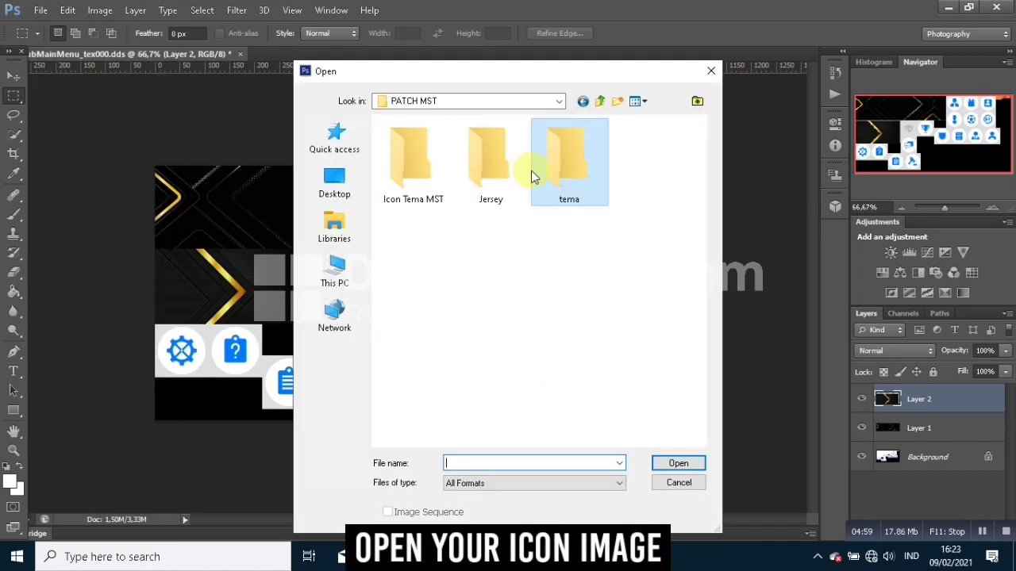
pyautogui.doubleClick(408, 186)
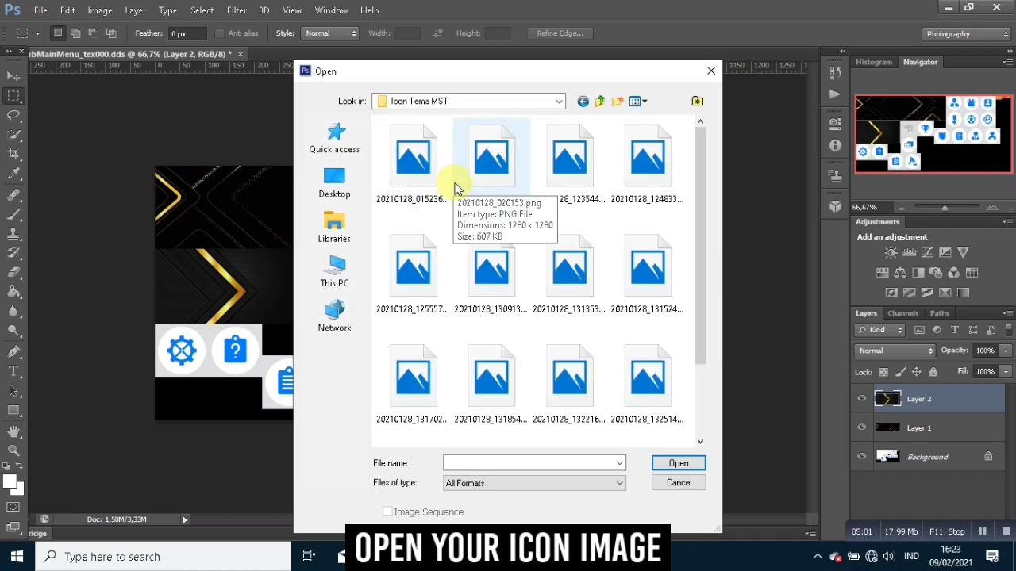
pyautogui.click(414, 270)
pyautogui.click(677, 464)
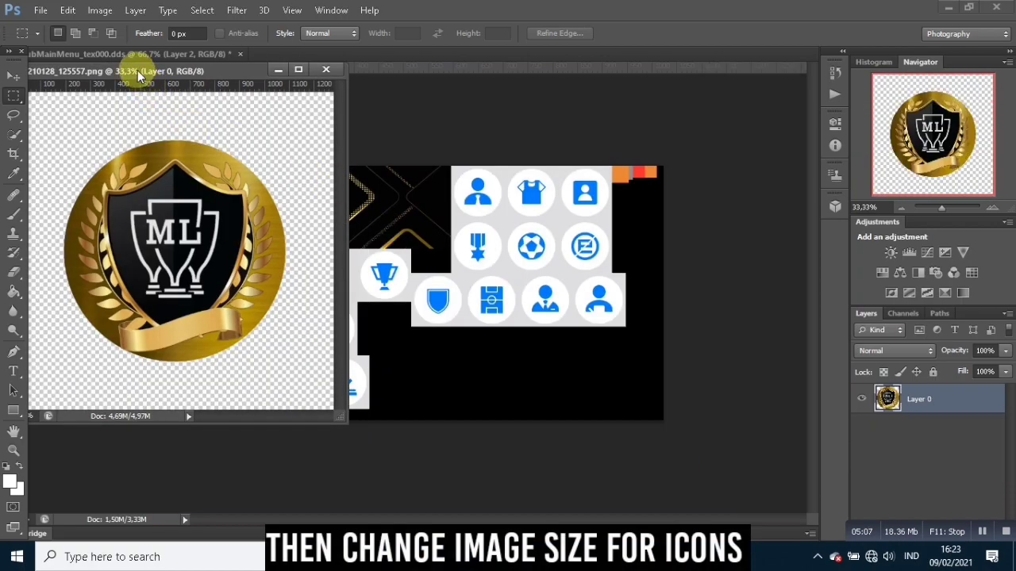
pyautogui.moveTo(138, 74); pyautogui.dragTo(290, 63)
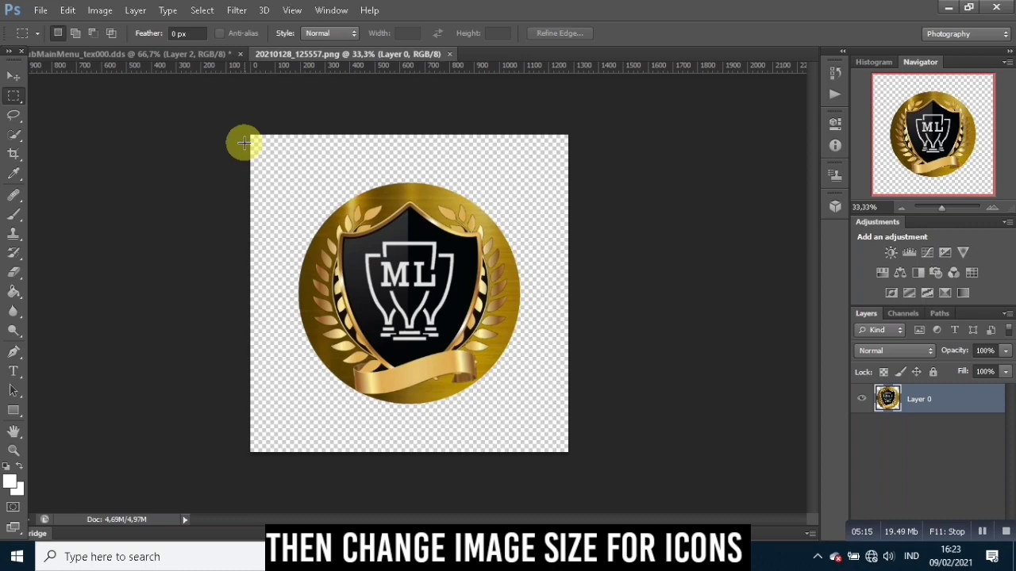
# Resize the icon image 20210128_125557.png to 168 pixels wide and 168 pixels high.
pyautogui.click(100, 10)
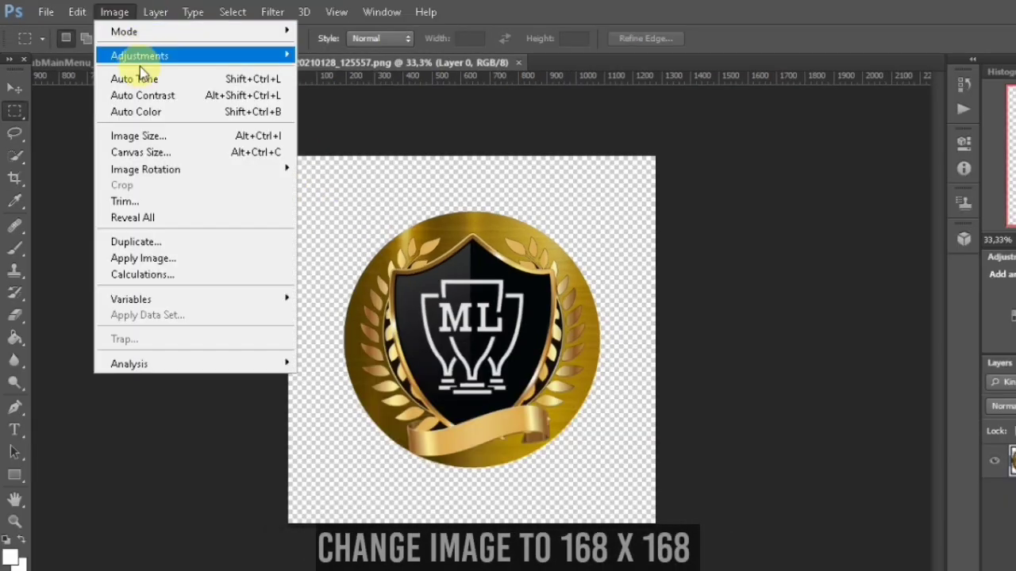
pyautogui.click(150, 135)
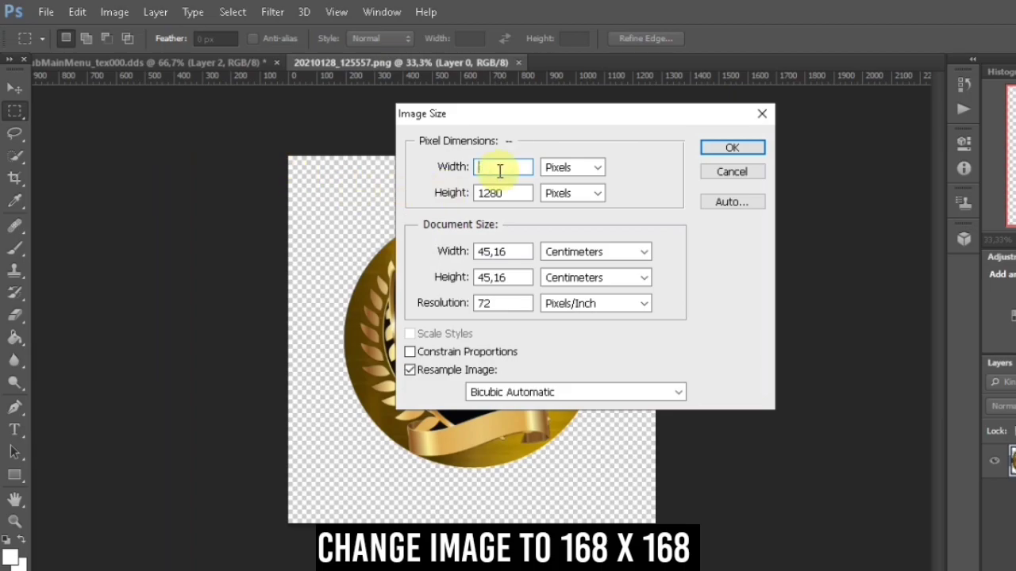
pyautogui.write('168')
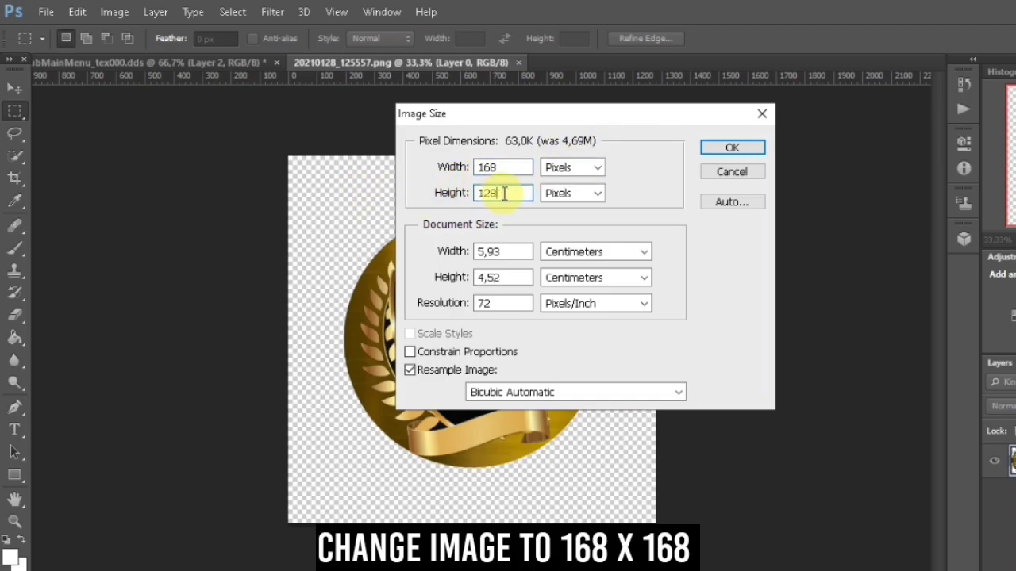
pyautogui.write('1')
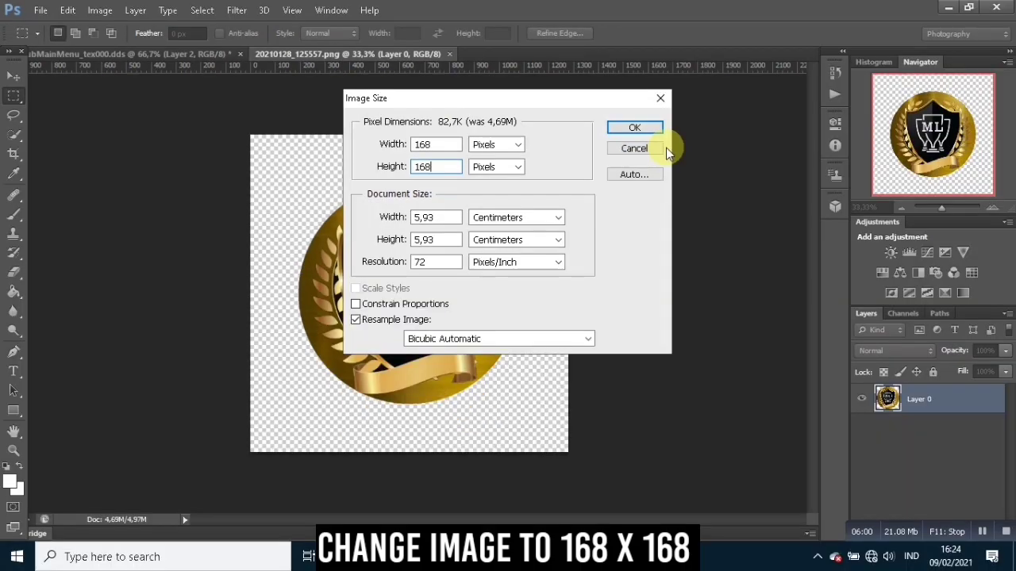
pyautogui.click(645, 129)
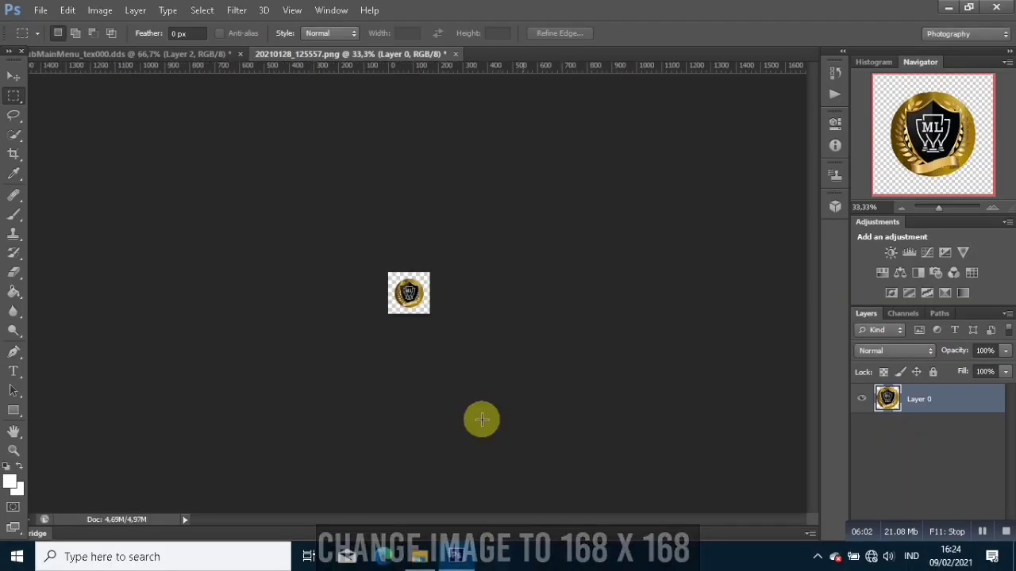
# Copy the whole resized ML icon and paste it into myClubMainMenu_tex000.dds.
pyautogui.moveTo(376, 260); pyautogui.dragTo(492, 336)
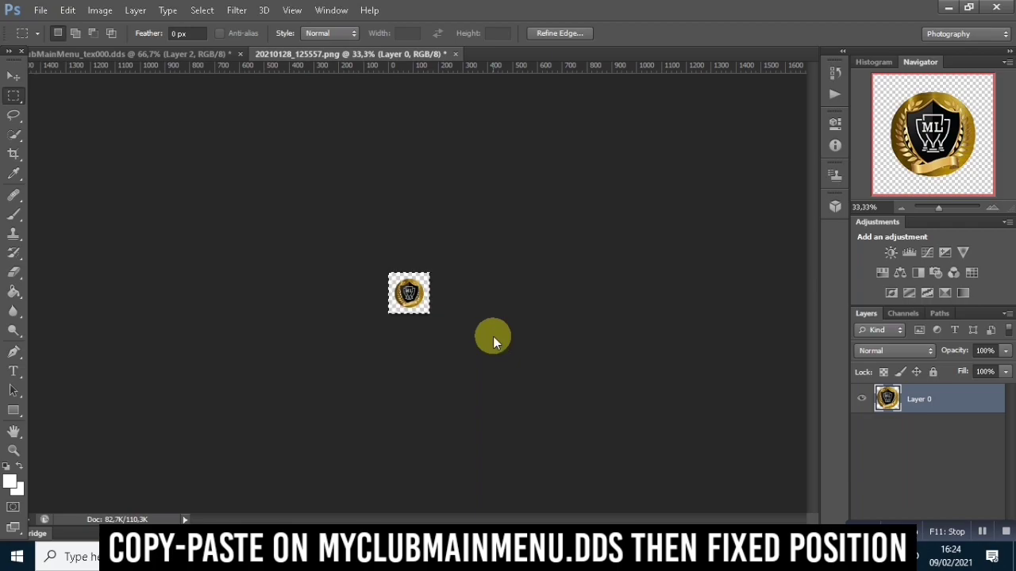
pyautogui.click(191, 53)
pyautogui.hotkey('ctrl', 'v')
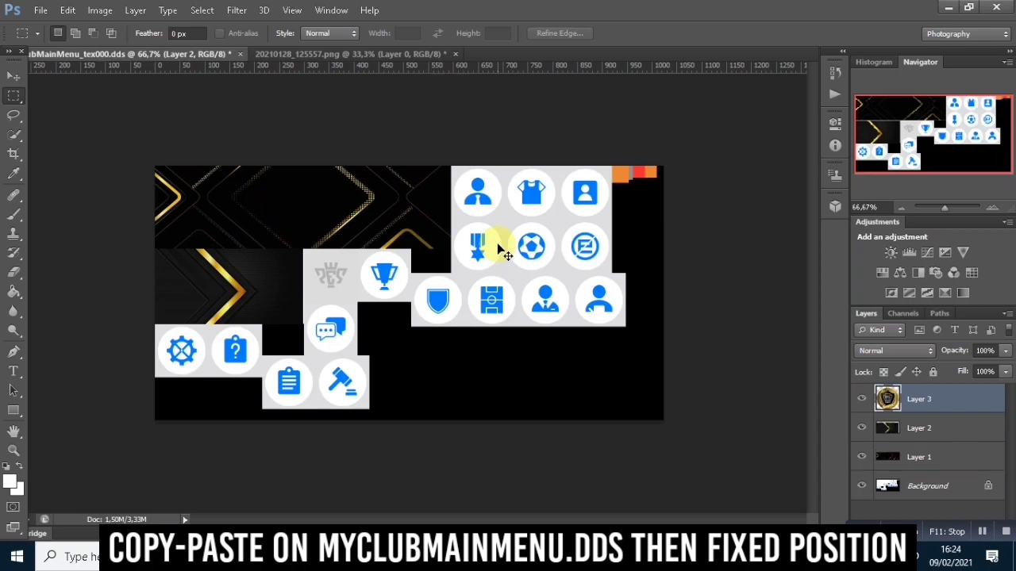
# Free-transform the pasted ML icon, moving it over the first icon in the upper row and shrinking it to fit its cell.
pyautogui.rightClick(416, 309)
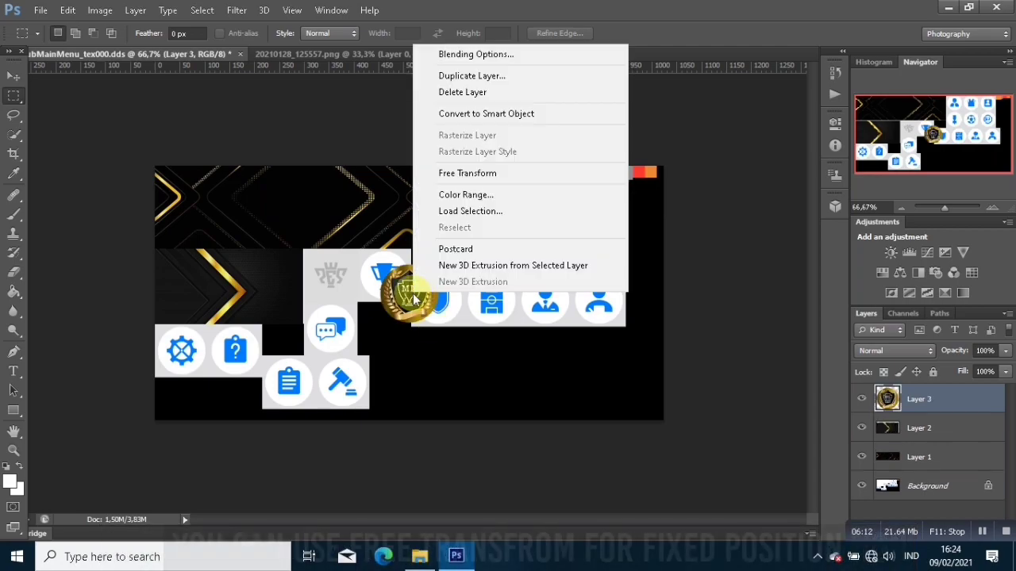
pyautogui.click(456, 181)
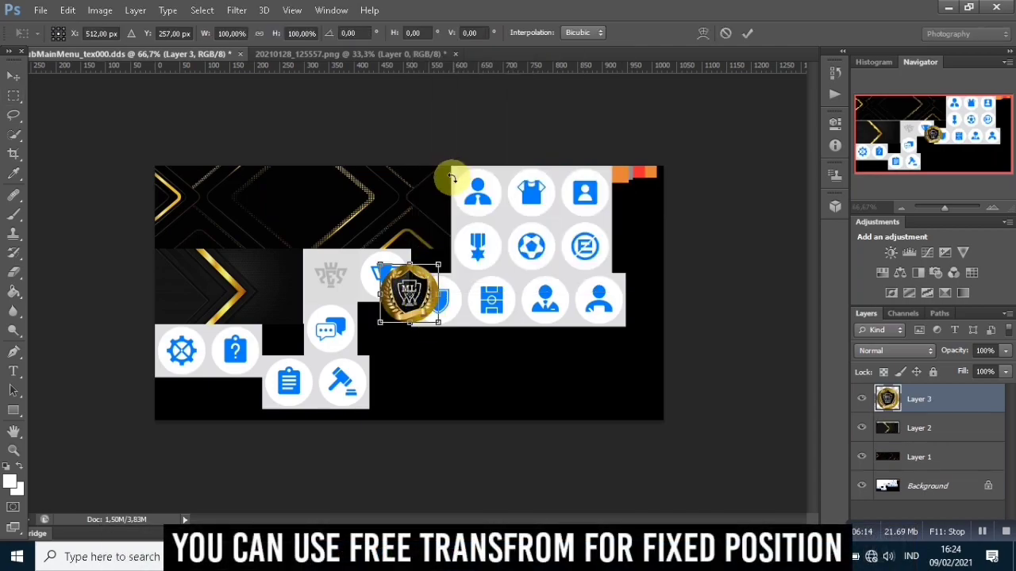
pyautogui.moveTo(419, 287); pyautogui.dragTo(486, 190)
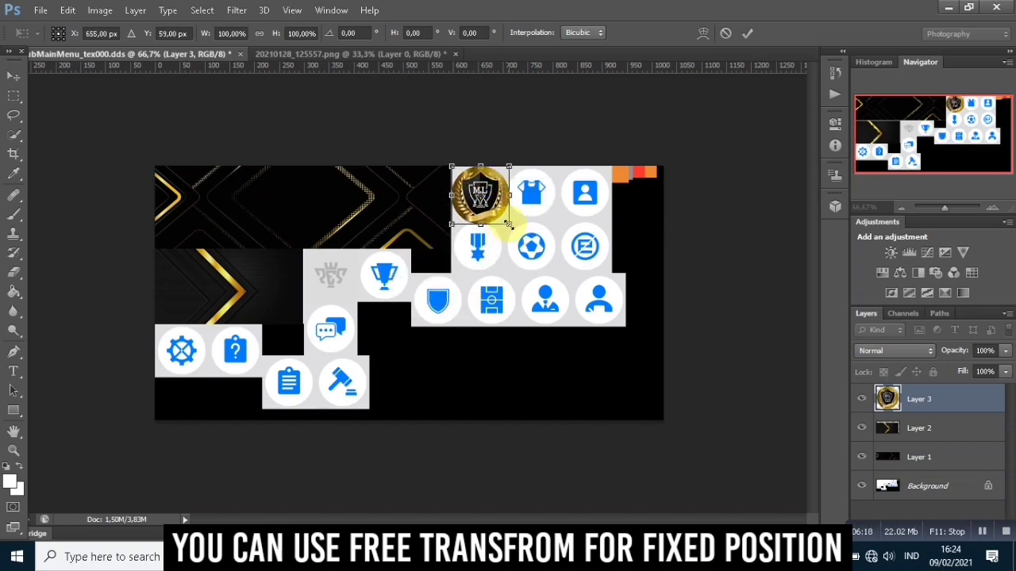
pyautogui.moveTo(509, 223)
pyautogui.mouseDown()
pyautogui.moveTo(489, 203)
pyautogui.moveTo(503, 217)
pyautogui.mouseUp()
pyautogui.press('Return')
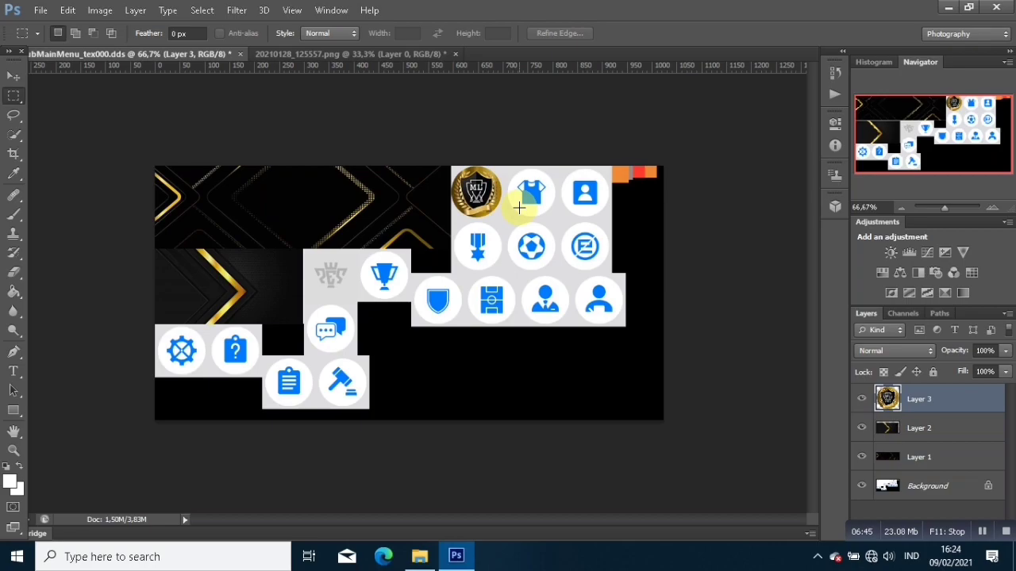
pyautogui.rightClick(480, 182)
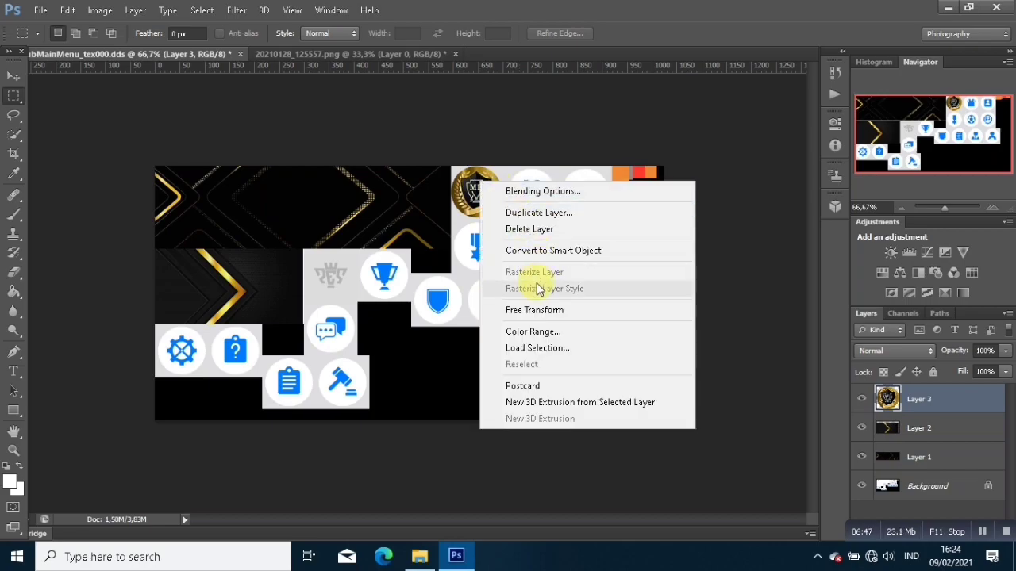
pyautogui.click(532, 311)
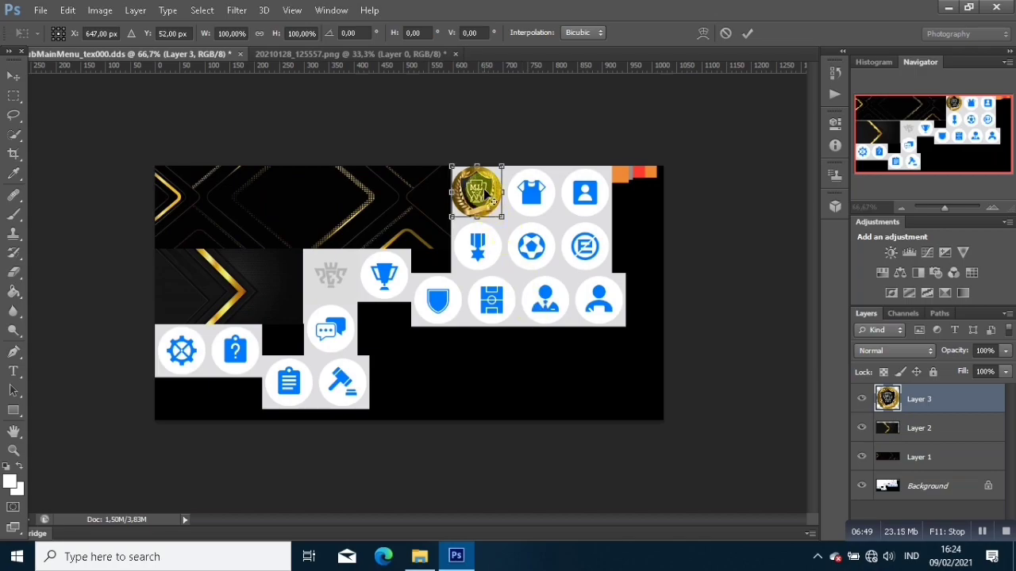
pyautogui.moveTo(489, 184); pyautogui.dragTo(496, 186)
pyautogui.press('Escape')
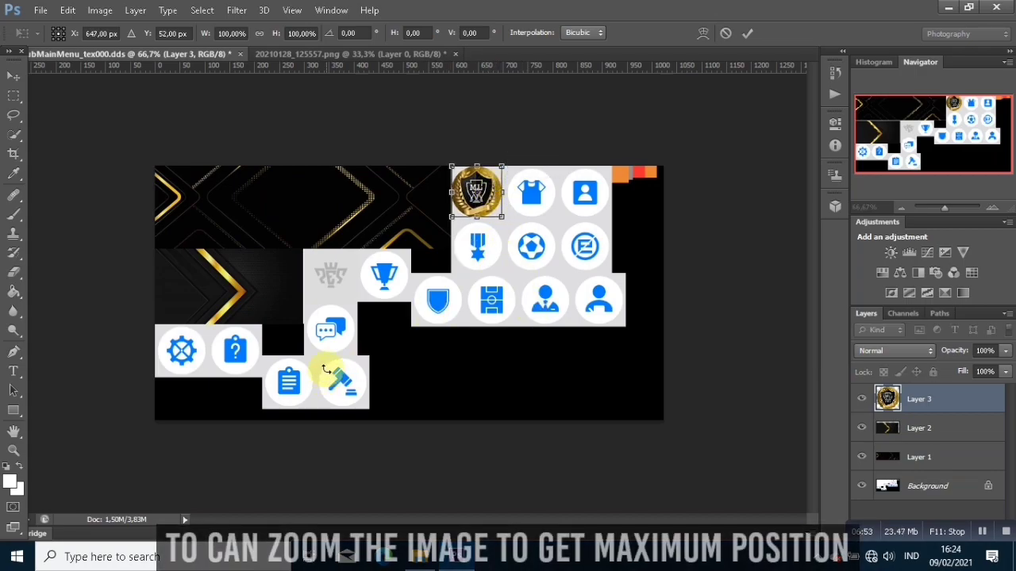
# Free-transform the ML icon layer at close zoom and shift it slightly right over its cell, to about X 652 px.
pyautogui.click(14, 450)
pyautogui.click(469, 217)
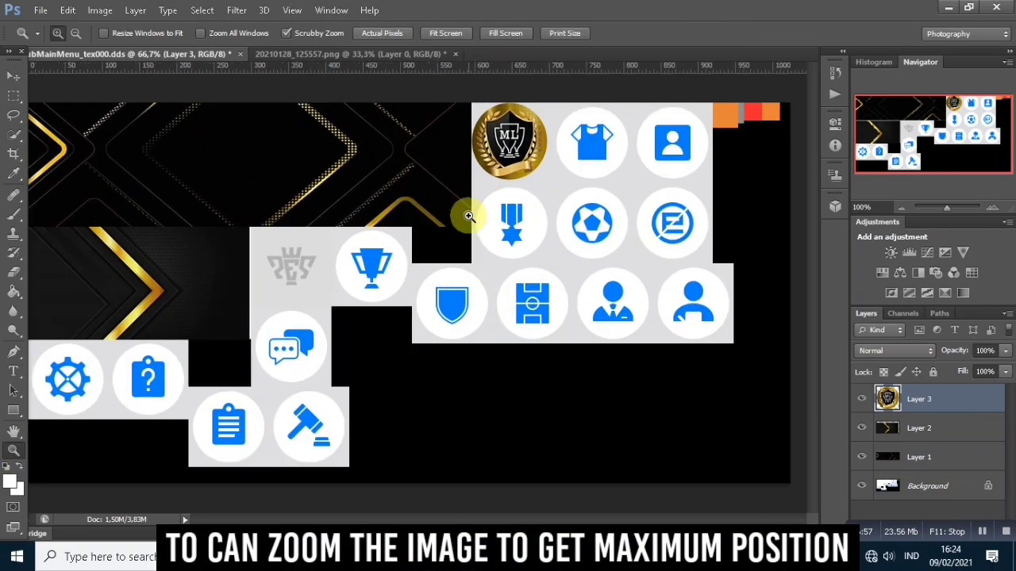
pyautogui.click(468, 216)
pyautogui.scroll(3, 643, 291)
pyautogui.scroll(1, 643, 293)
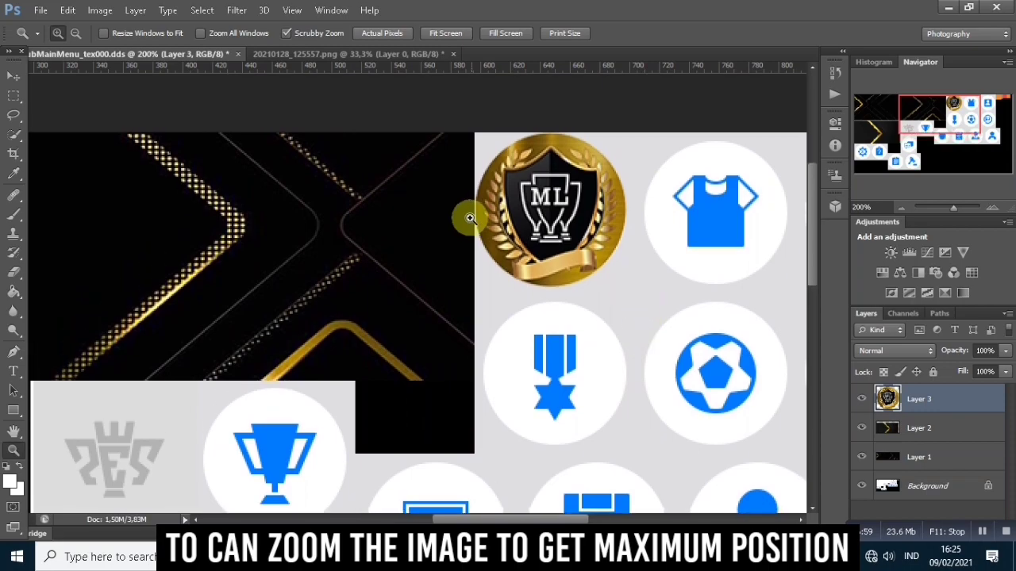
pyautogui.rightClick(524, 238)
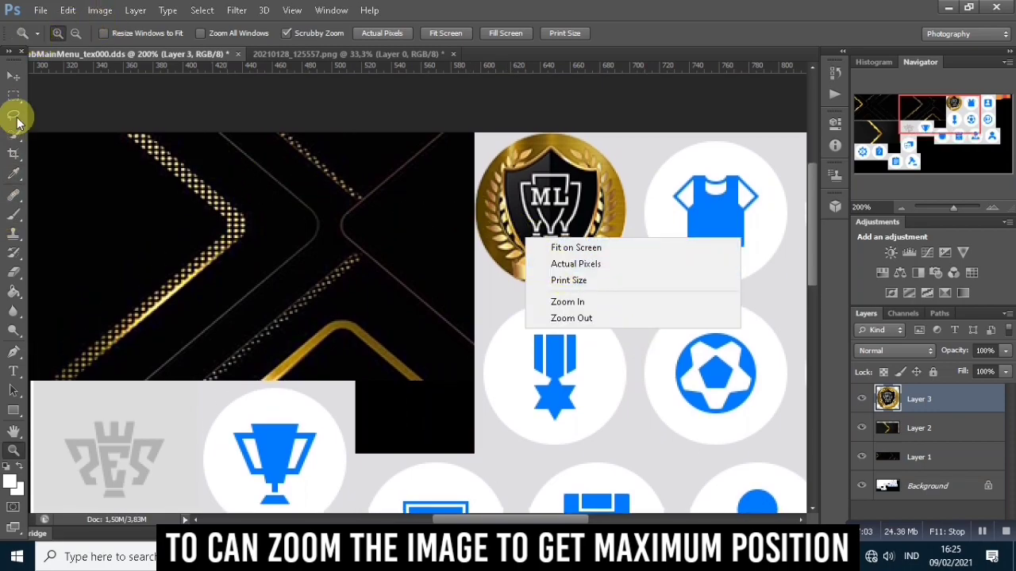
pyautogui.press('Escape')
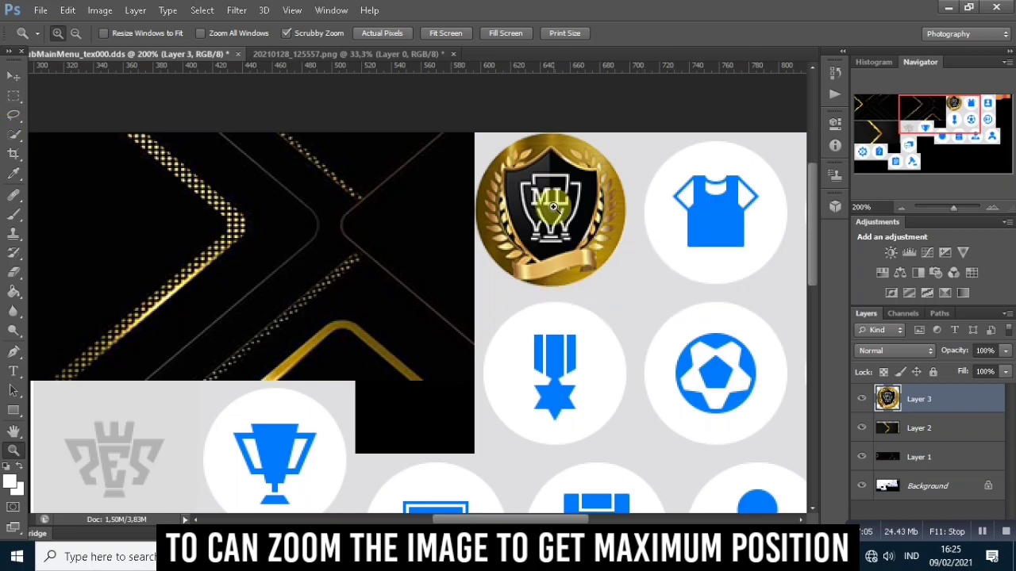
pyautogui.click(13, 95)
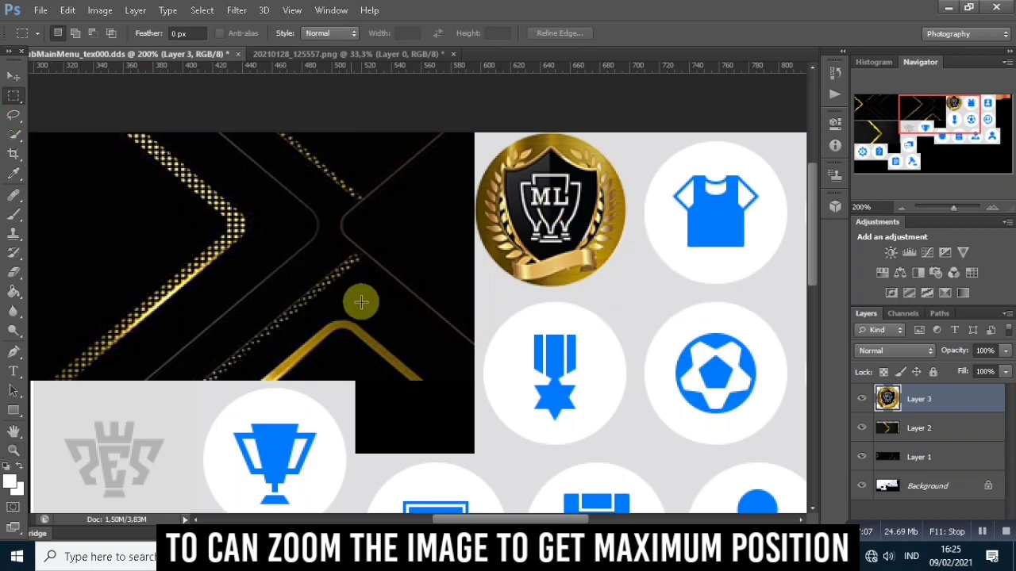
pyautogui.rightClick(555, 204)
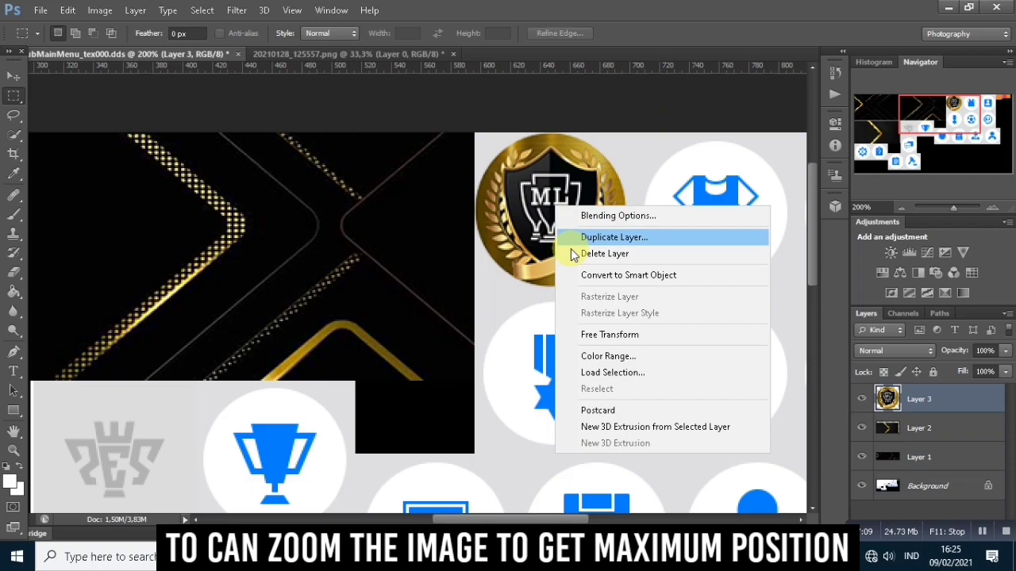
pyautogui.click(627, 337)
pyautogui.moveTo(574, 225); pyautogui.dragTo(581, 227)
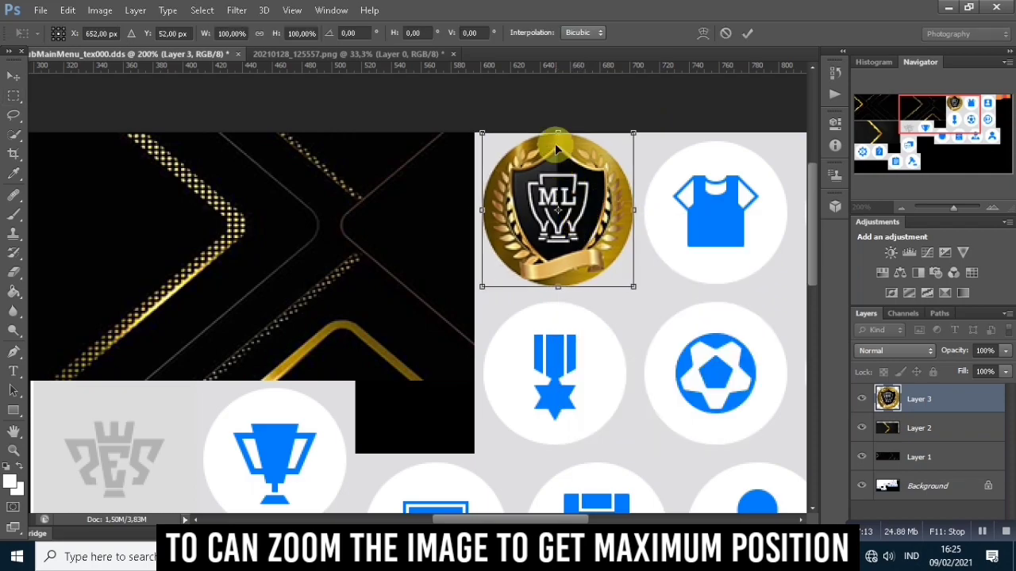
# Scale the ML icon to about 96% in width and height so it fits the white circle, and apply the transform.
pyautogui.moveTo(558, 140); pyautogui.dragTo(558, 147)
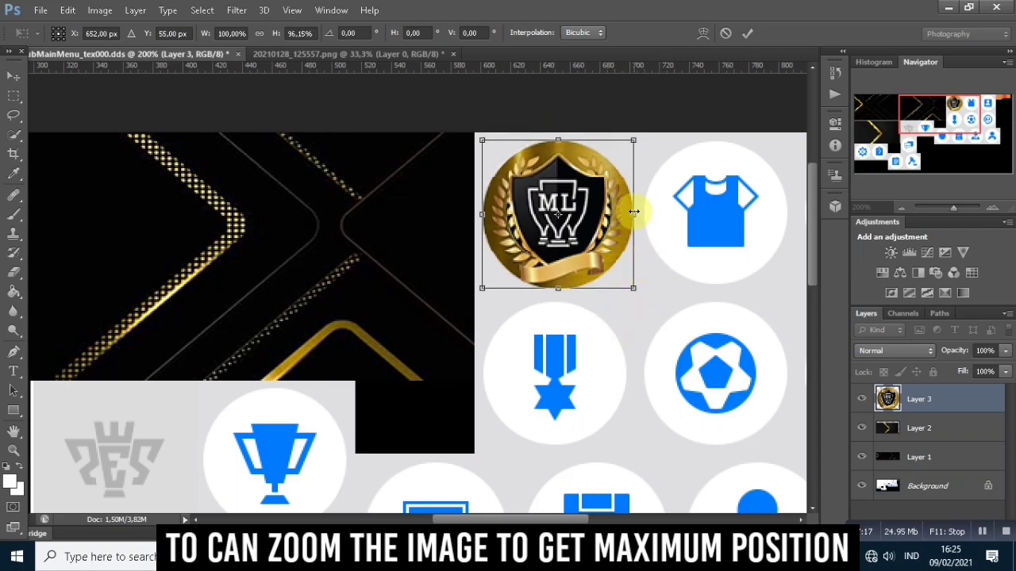
pyautogui.moveTo(633, 212); pyautogui.dragTo(628, 212)
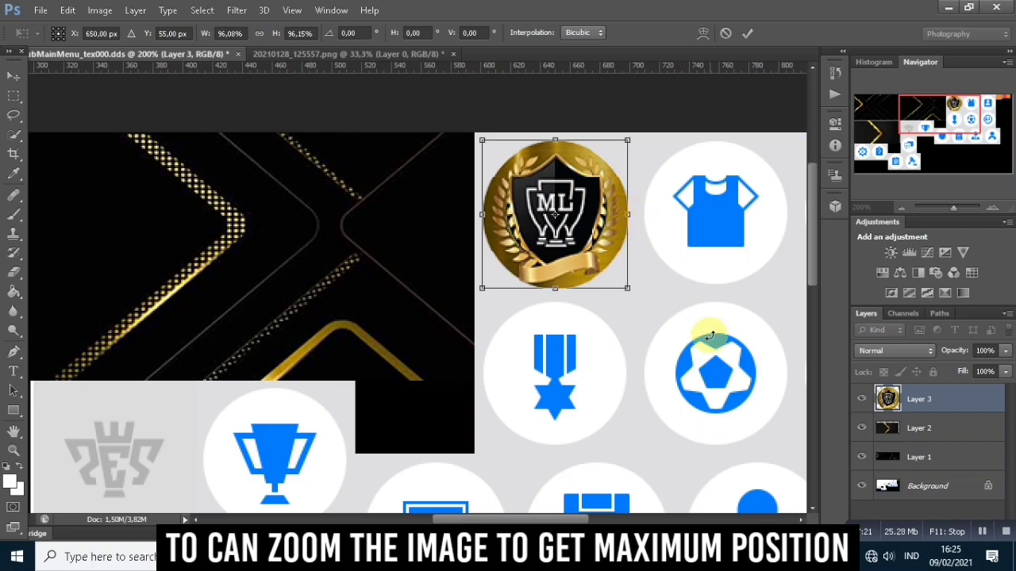
pyautogui.press('Return')
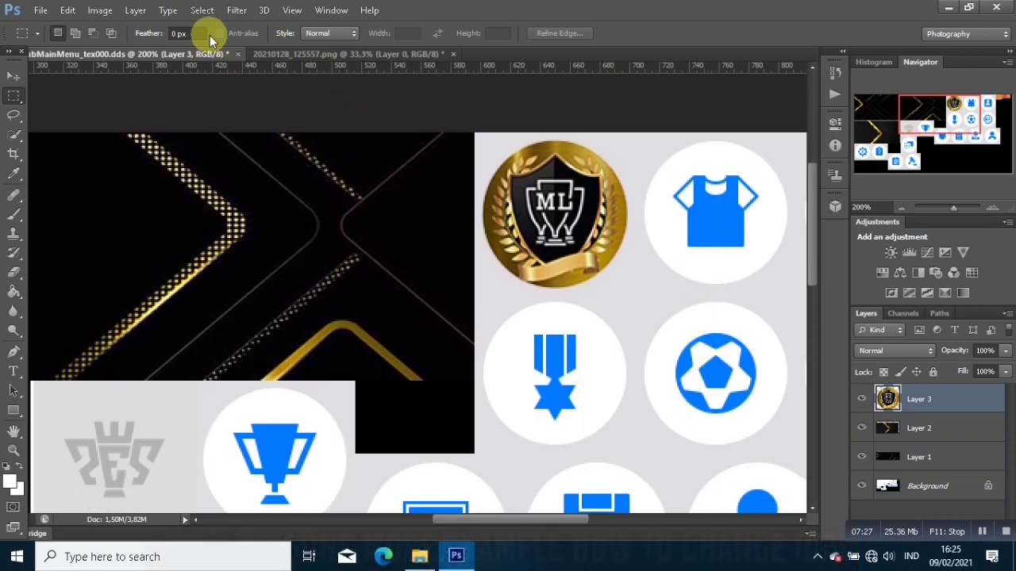
# Open the icon image 20210128_123544.png from the Icon Tema MST folder and dock its floating window beside the other documents.
pyautogui.moveTo(460, 521); pyautogui.dragTo(492, 522)
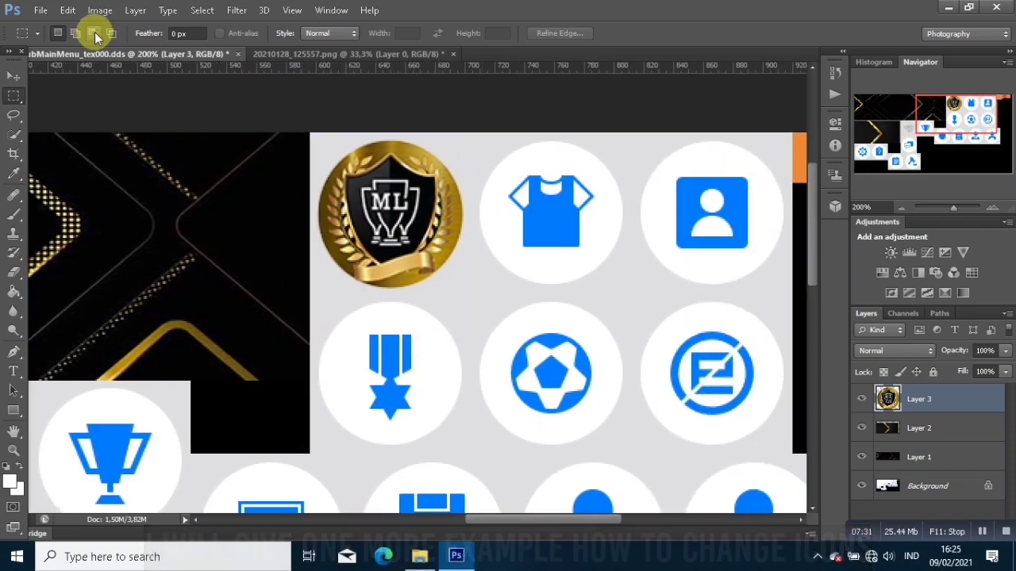
pyautogui.click(40, 10)
pyautogui.click(47, 36)
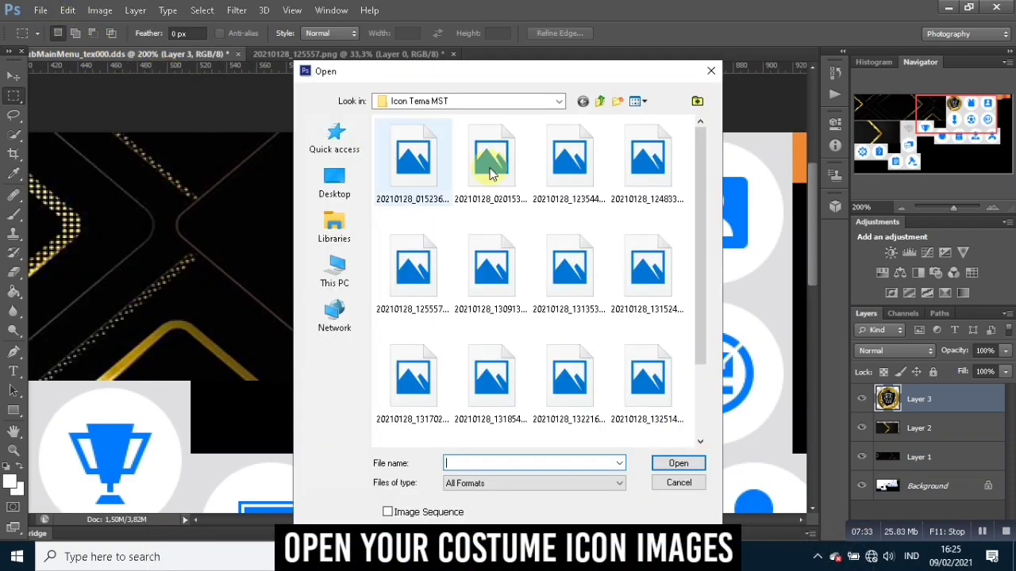
pyautogui.doubleClick(571, 176)
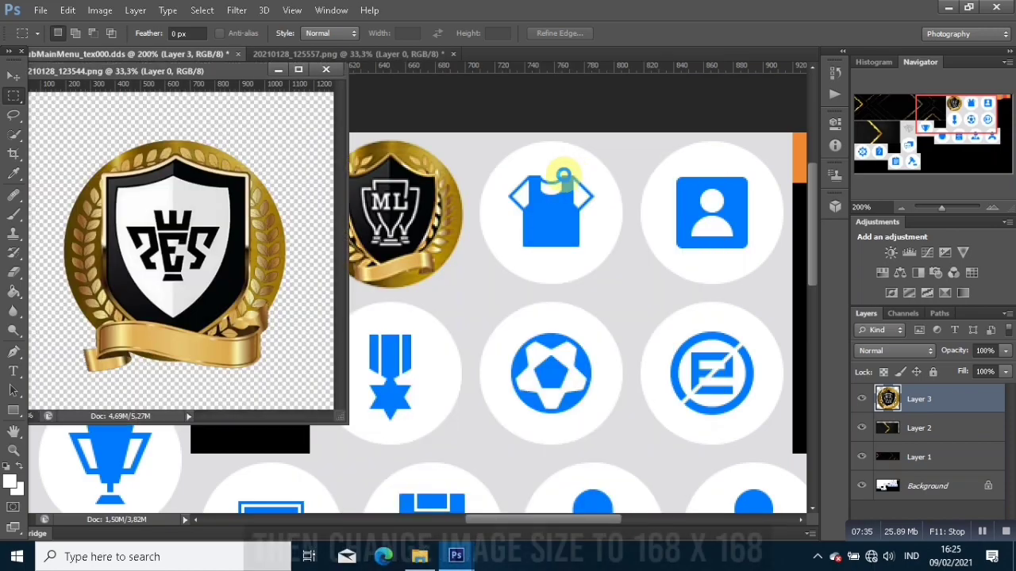
pyautogui.moveTo(191, 70); pyautogui.dragTo(486, 57)
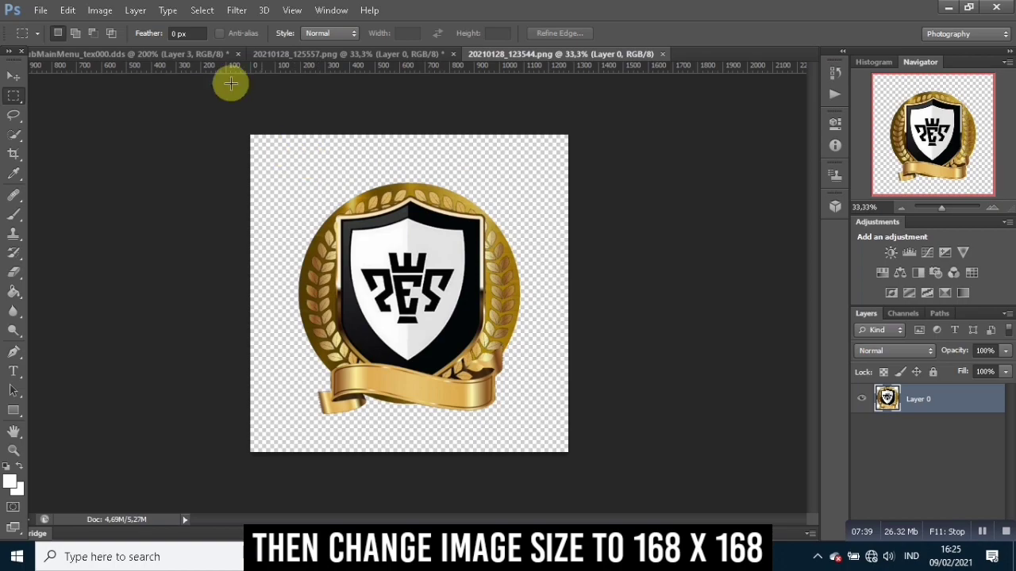
# Resize the icon image 20210128_123544.png to 168 pixels wide and 168 pixels high.
pyautogui.click(98, 9)
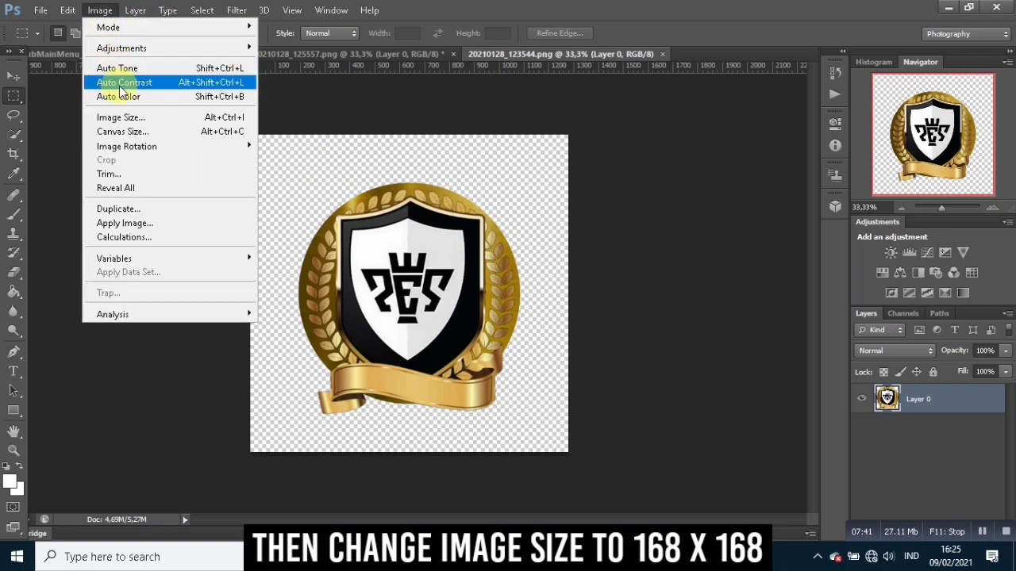
pyautogui.click(121, 118)
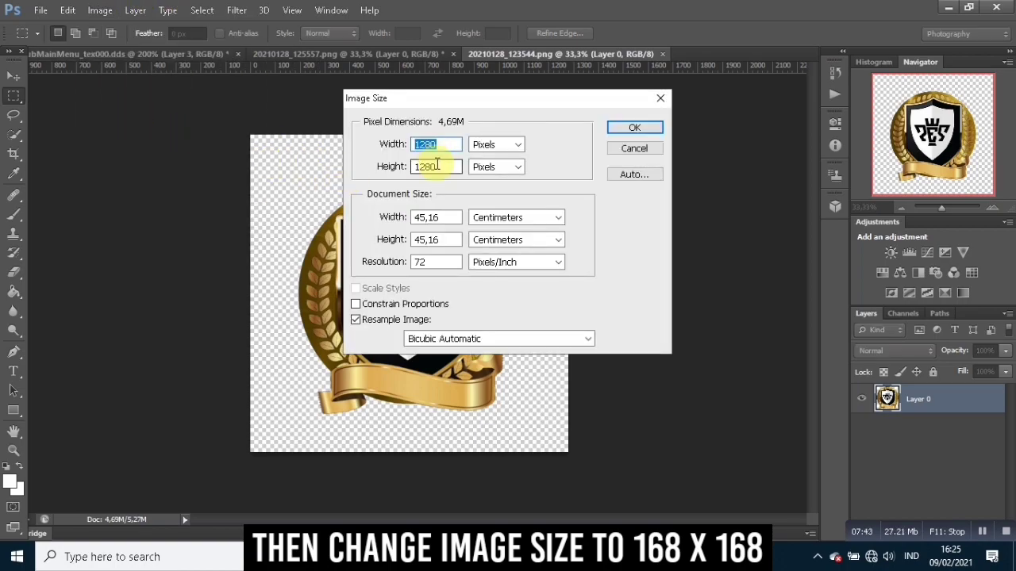
pyautogui.write('1')
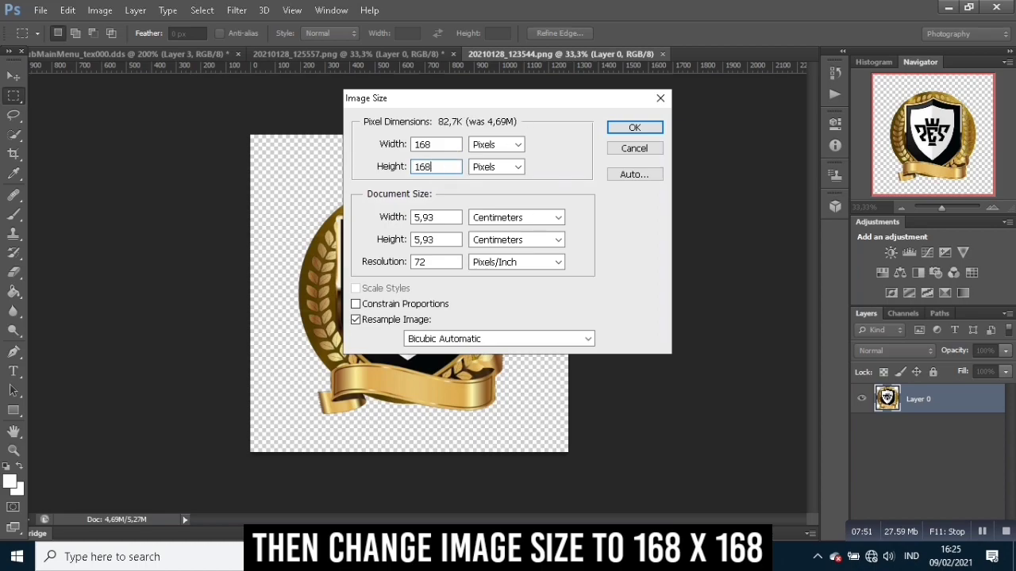
pyautogui.click(635, 129)
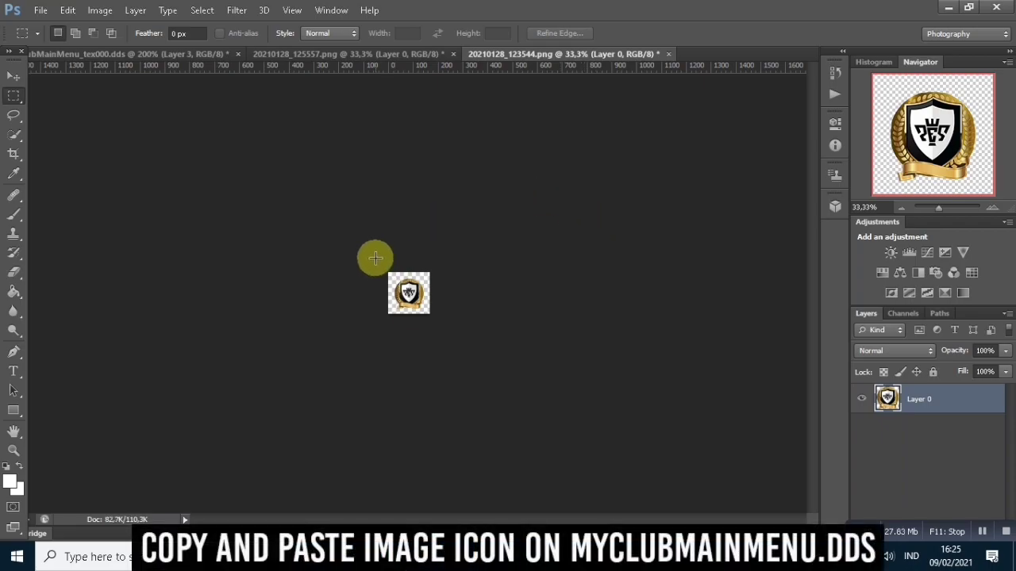
# Copy the whole resized PES shield icon and paste it into myClubMainMenu_tex000.dds.
pyautogui.moveTo(372, 257); pyautogui.dragTo(471, 348)
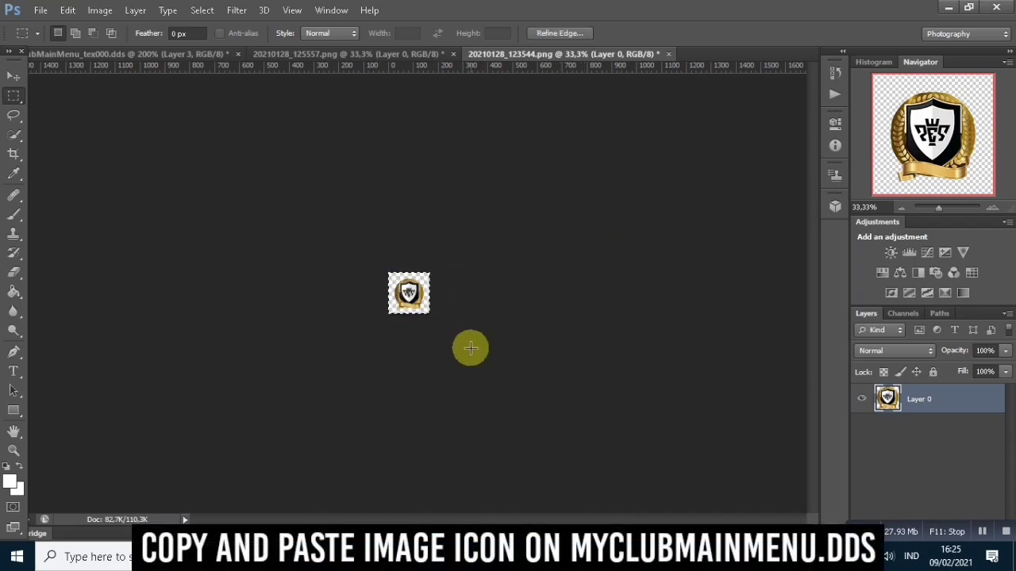
pyautogui.click(198, 53)
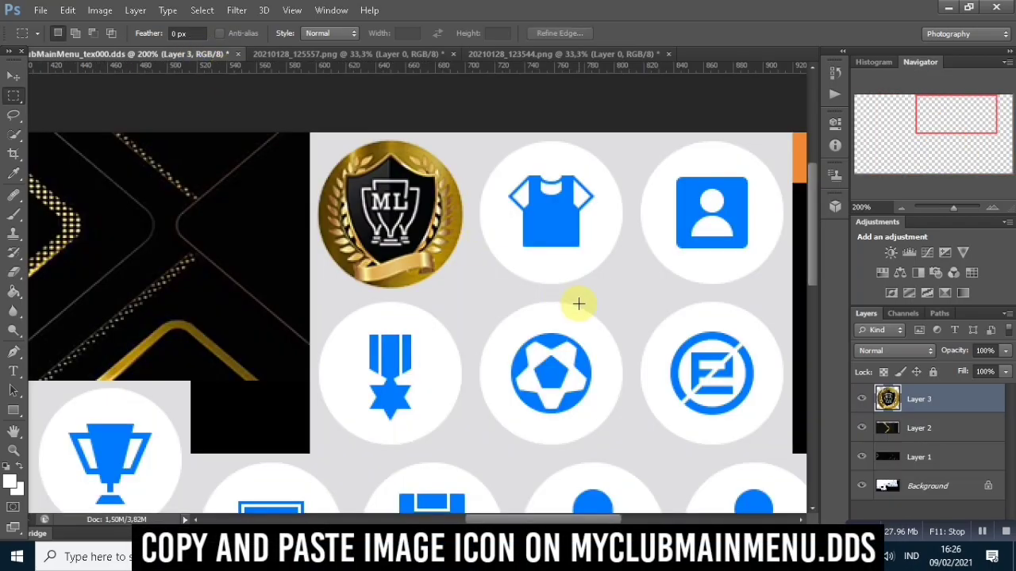
pyautogui.hotkey('ctrl', 'v')
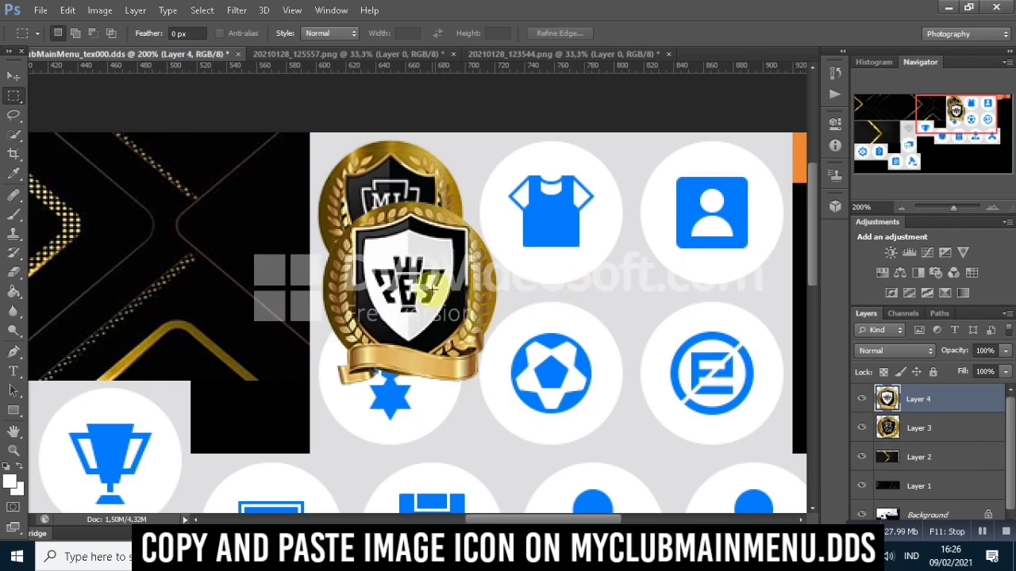
# Start a free transform on the pasted PES shield icon and move it over the blue shirt icon's circle.
pyautogui.rightClick(432, 290)
pyautogui.click(489, 417)
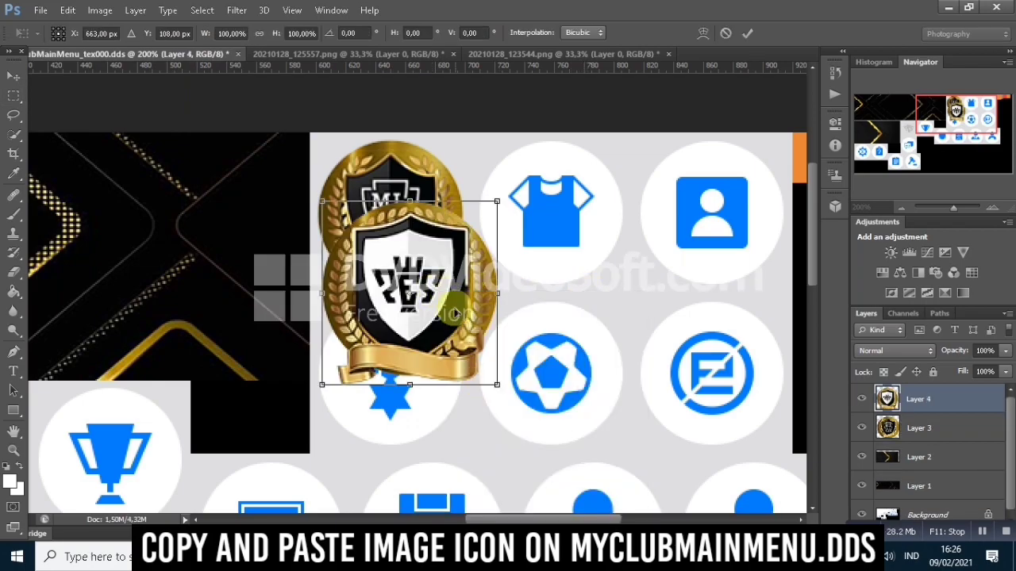
pyautogui.moveTo(440, 284); pyautogui.dragTo(581, 223)
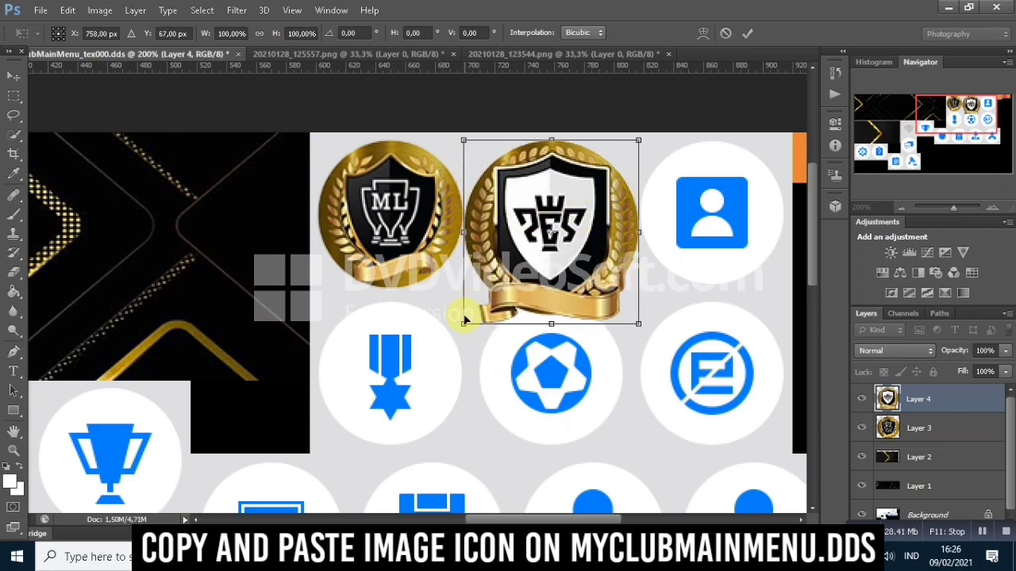
# Scale the PES shield icon to about 83% width and 81% height so it fits the circle, and apply the transform.
pyautogui.moveTo(463, 320); pyautogui.dragTo(491, 286)
pyautogui.moveTo(558, 233); pyautogui.dragTo(543, 233)
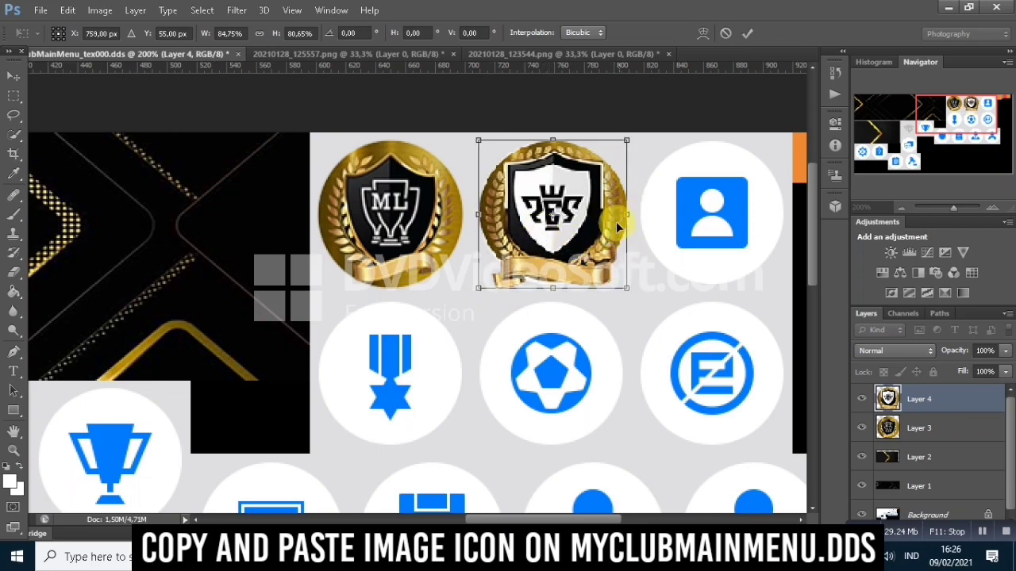
pyautogui.moveTo(626, 214); pyautogui.dragTo(625, 213)
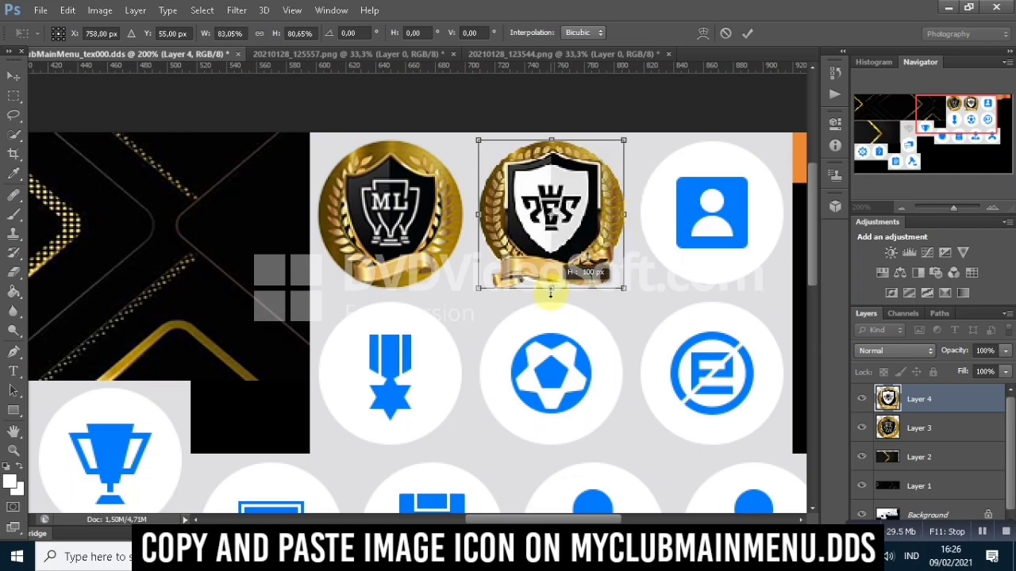
pyautogui.moveTo(550, 292); pyautogui.dragTo(548, 292)
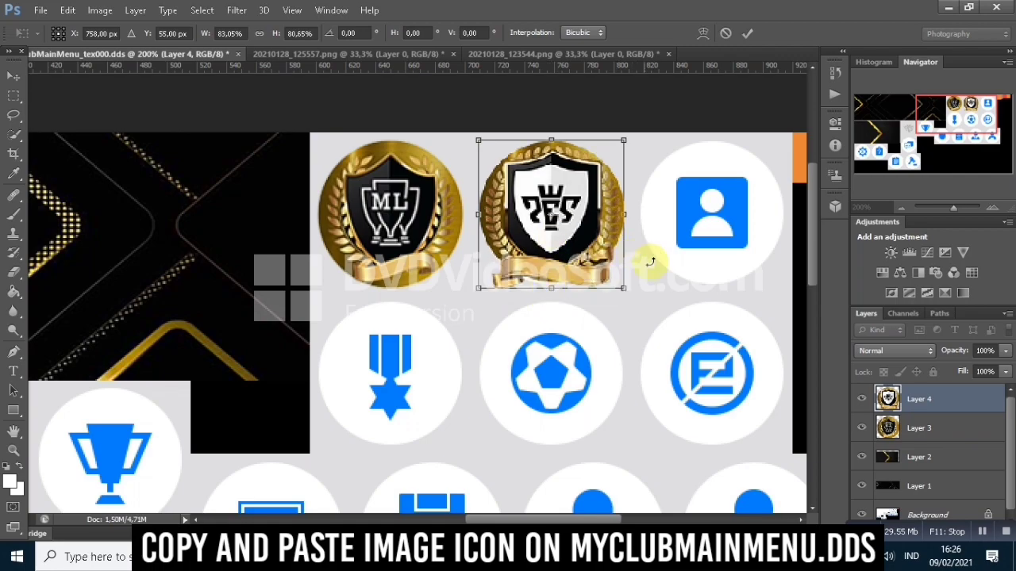
pyautogui.press('Return')
pyautogui.press('m')
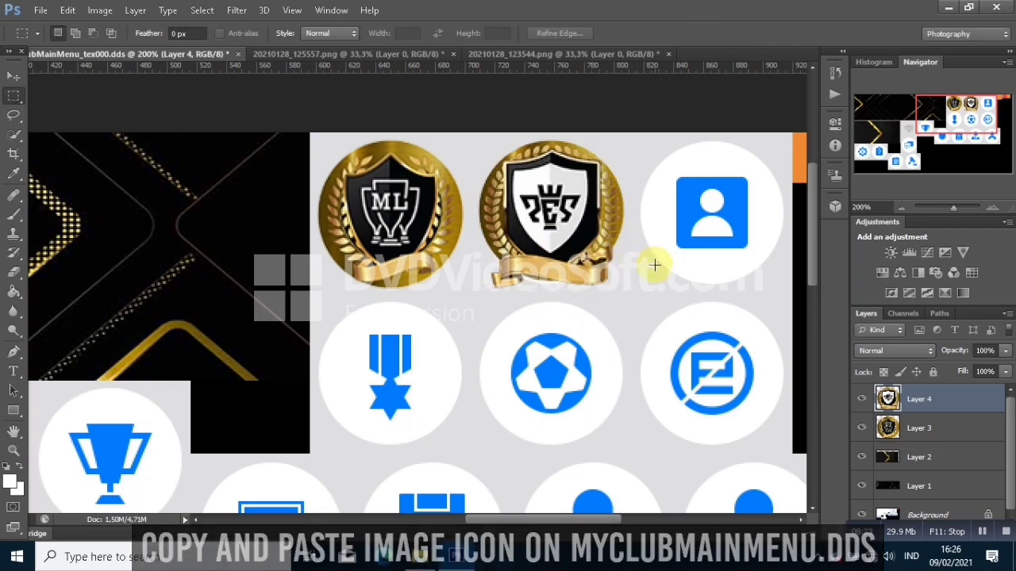
# Review the whole myClubMainMenu_tex000.dds texture at 100% with the replaced ML and PES icons.
pyautogui.scroll(1, 684, 330)
pyautogui.scroll(1, 684, 329)
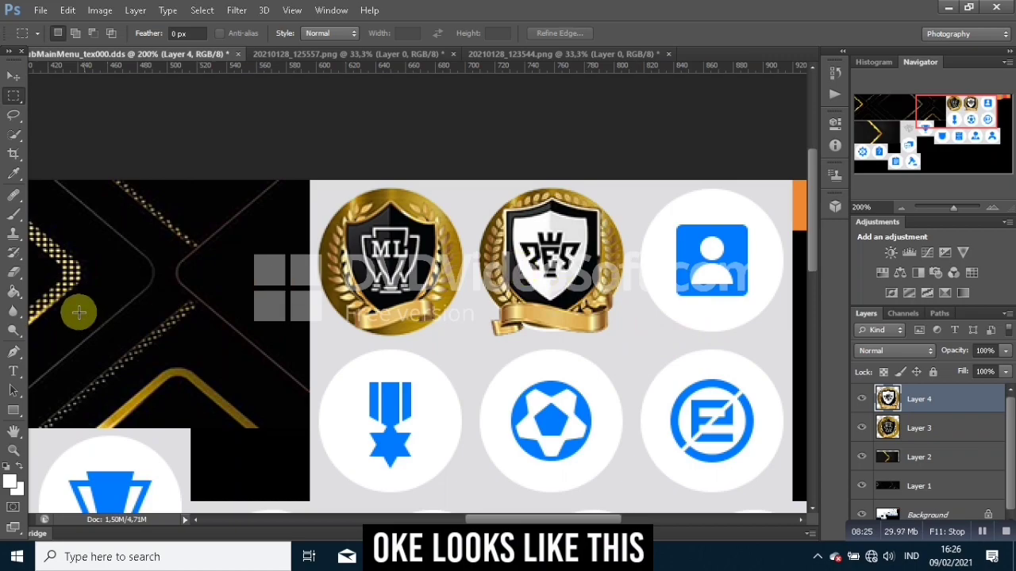
pyautogui.click(13, 450)
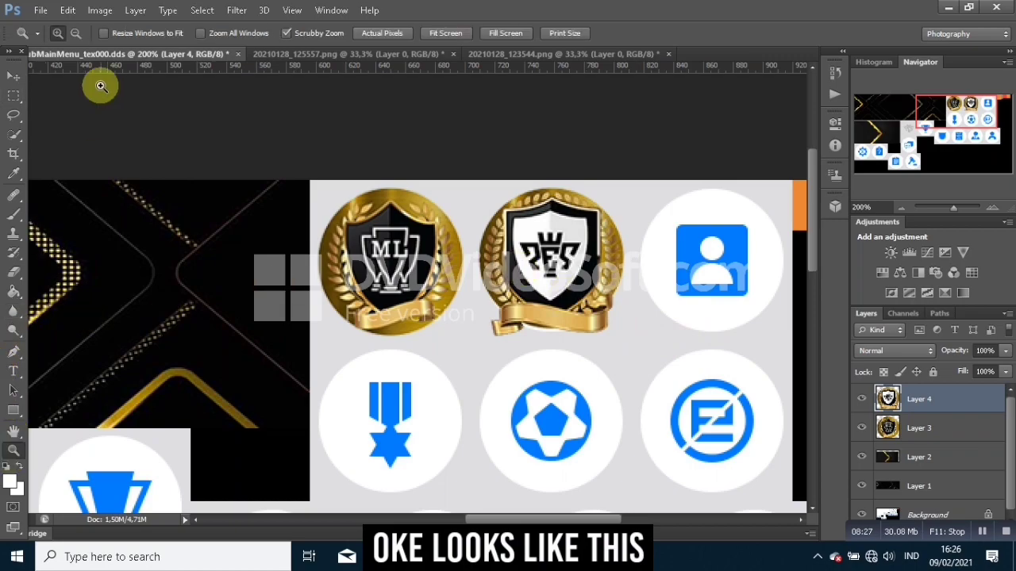
pyautogui.keyDown('alt'); pyautogui.click(255, 143); pyautogui.keyUp('alt')
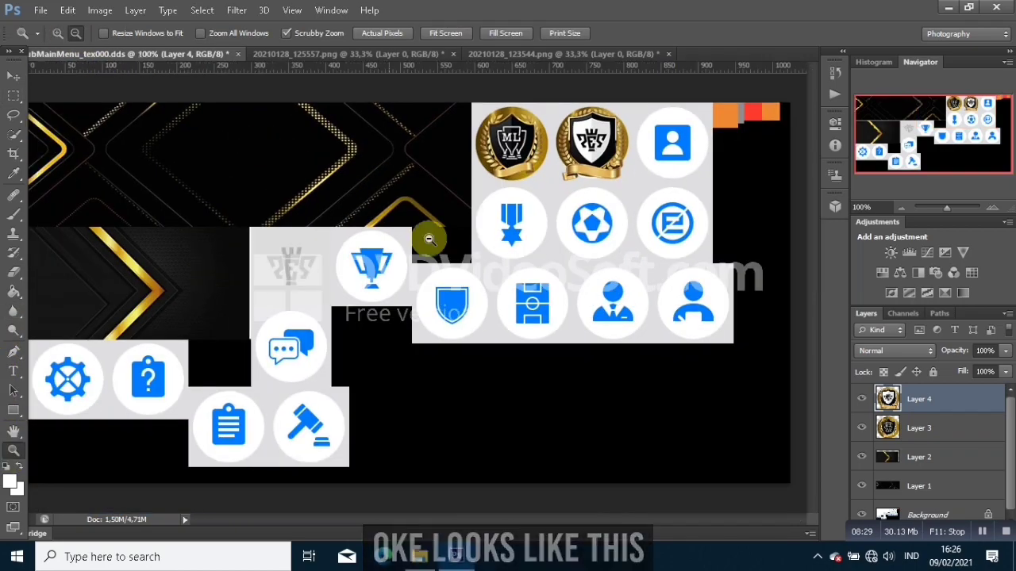
# Start saving a copy of the finished icon texture myClubMainMenu_tex000.dds, with D3D/DDS as the file format.
pyautogui.keyDown('alt'); pyautogui.click(335, 317); pyautogui.keyUp('alt')
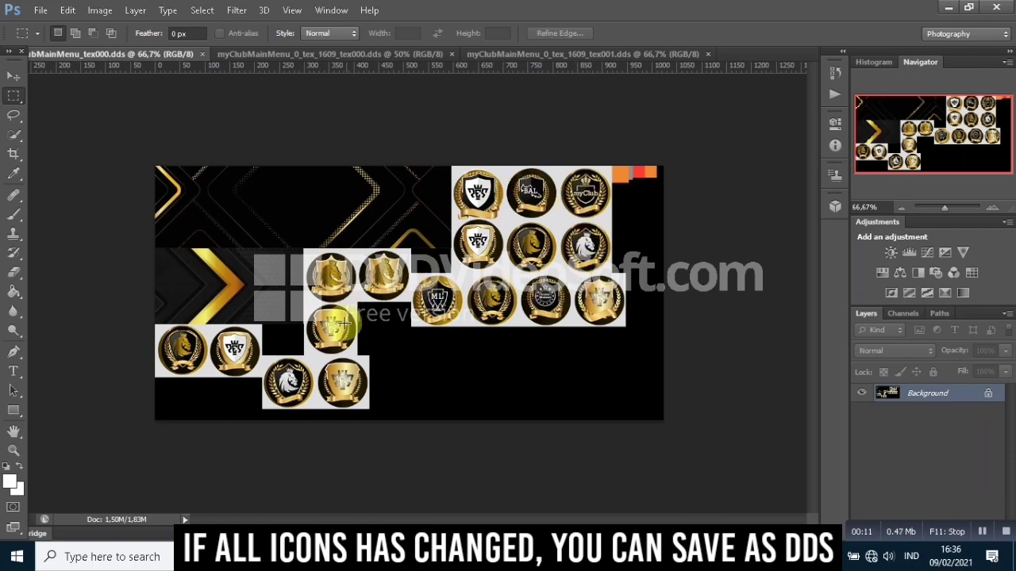
pyautogui.click(40, 9)
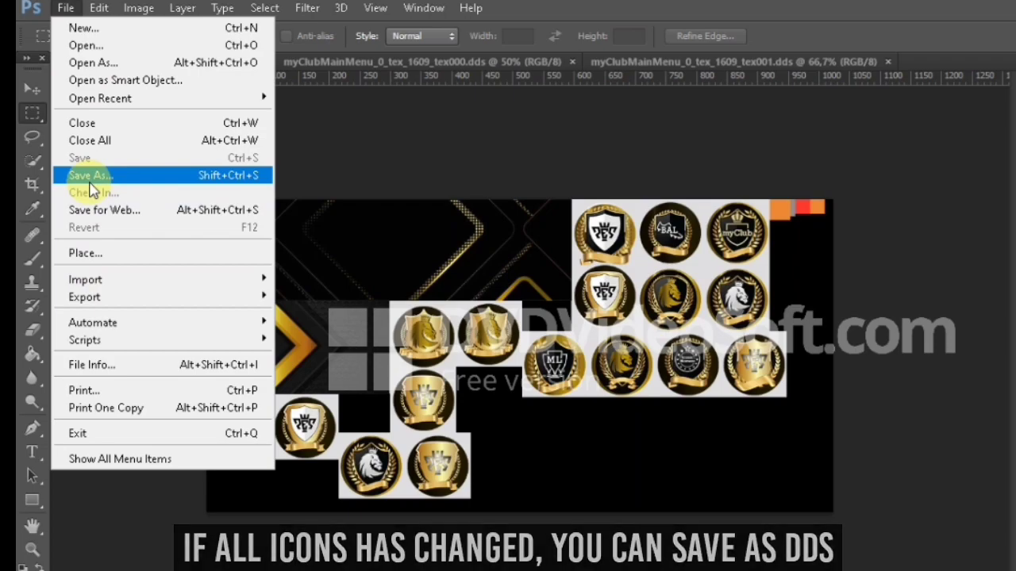
pyautogui.click(89, 181)
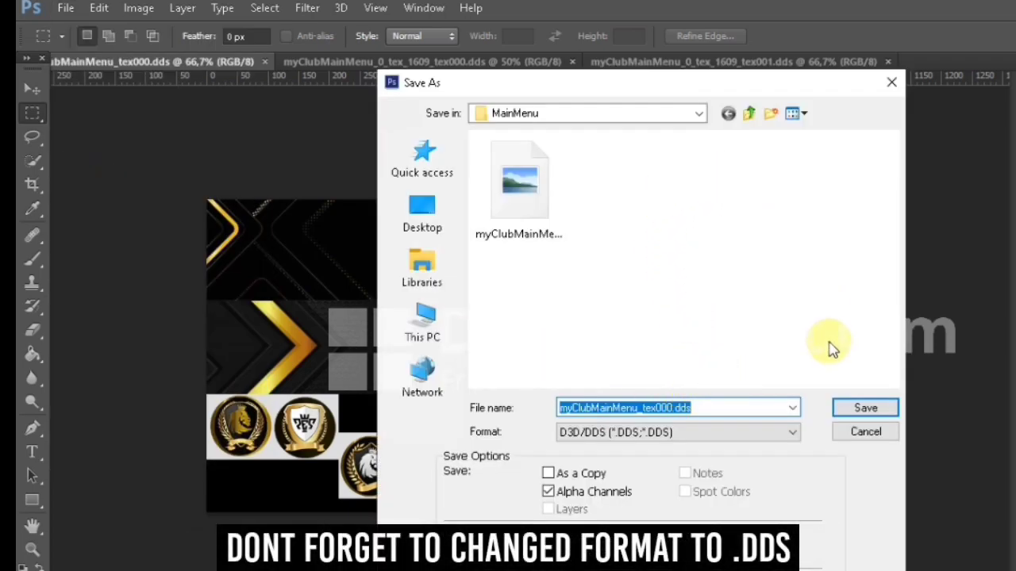
pyautogui.click(778, 434)
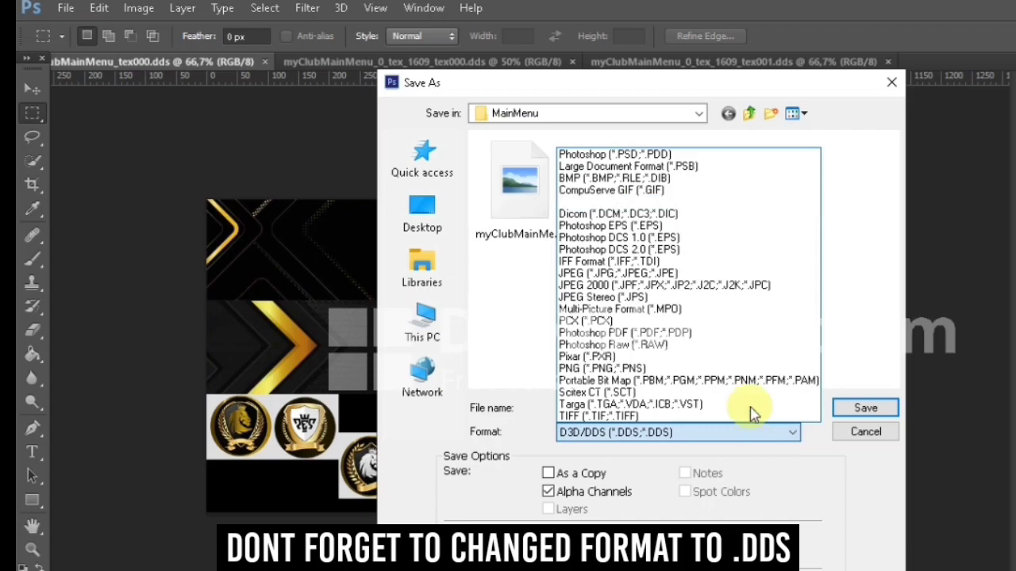
pyautogui.click(657, 198)
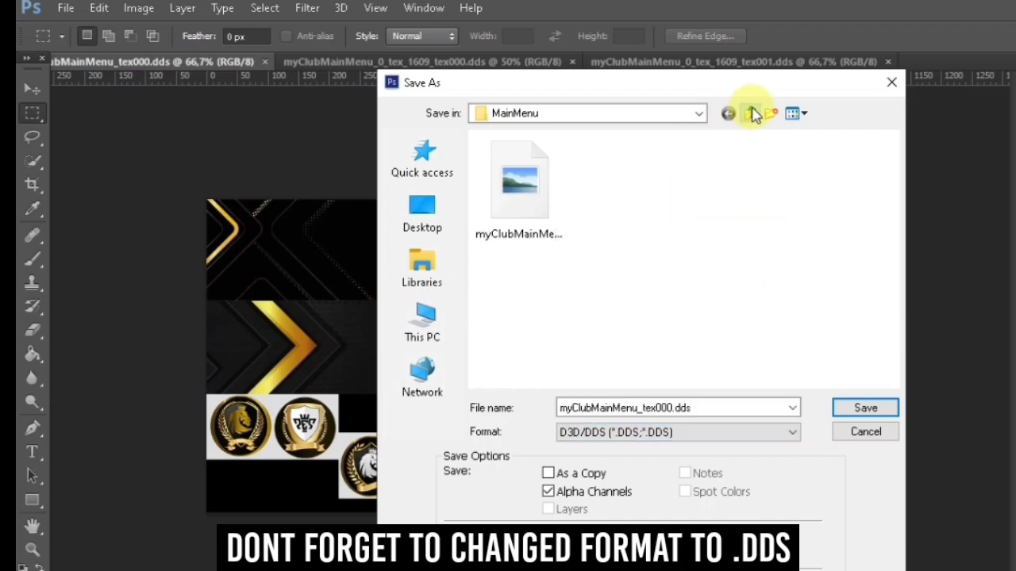
# Create a folder named Gambar Icon inside the Patch MST folder and make it the save location.
pyautogui.click(751, 113)
pyautogui.click(750, 113)
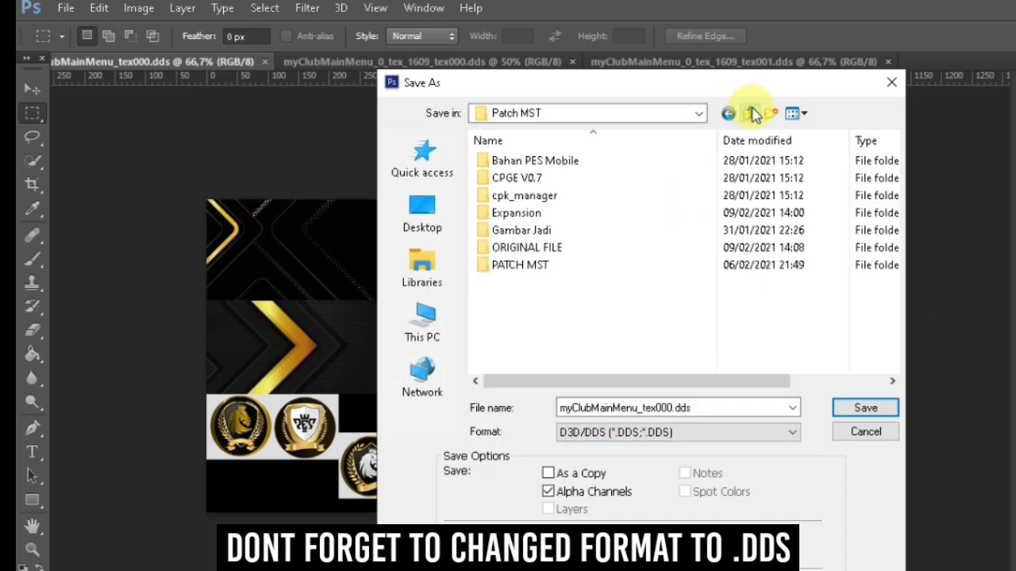
pyautogui.click(772, 114)
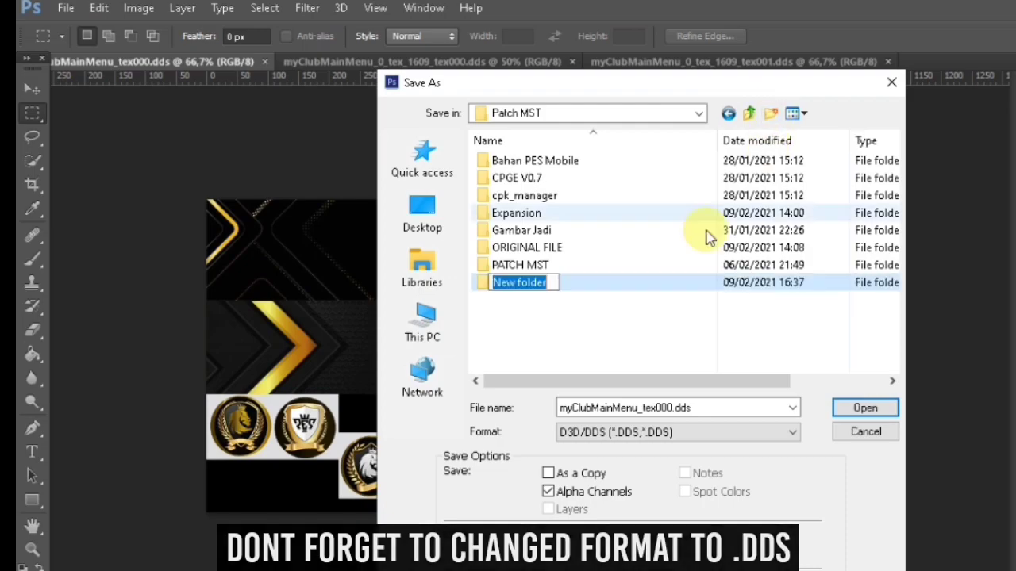
pyautogui.press('BackSpace')
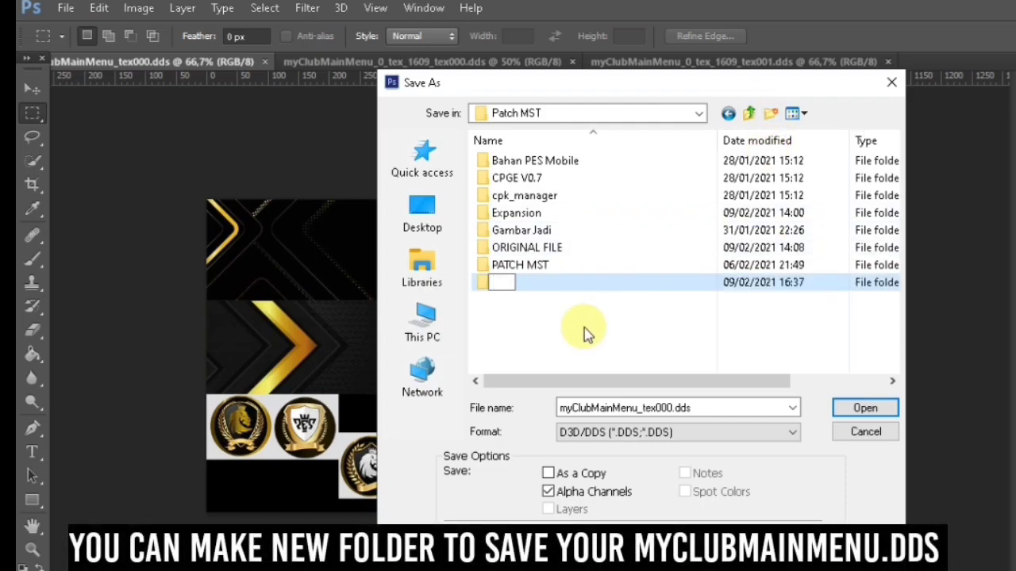
pyautogui.write('Gambar Icon')
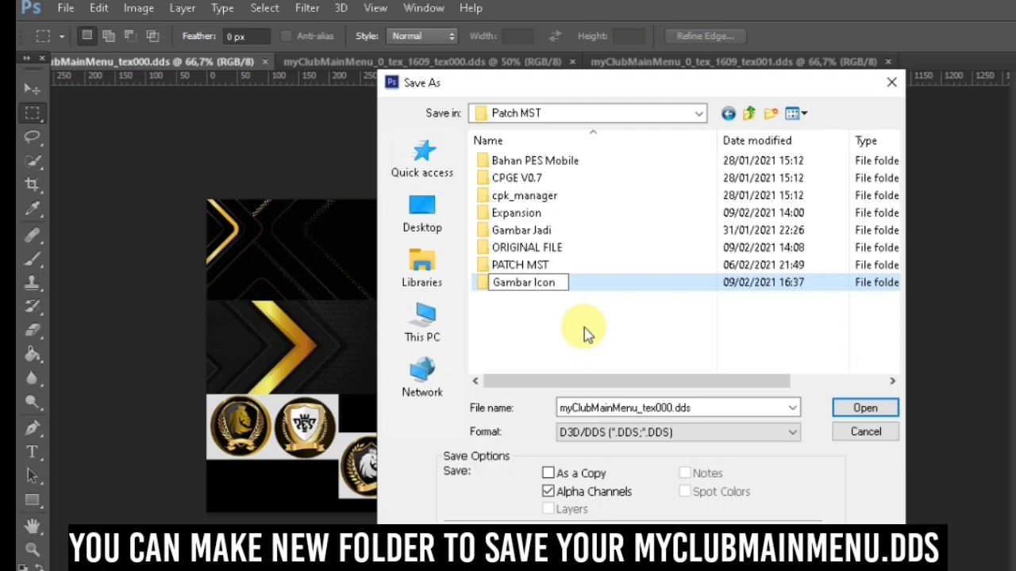
pyautogui.press('Return')
pyautogui.doubleClick(585, 286)
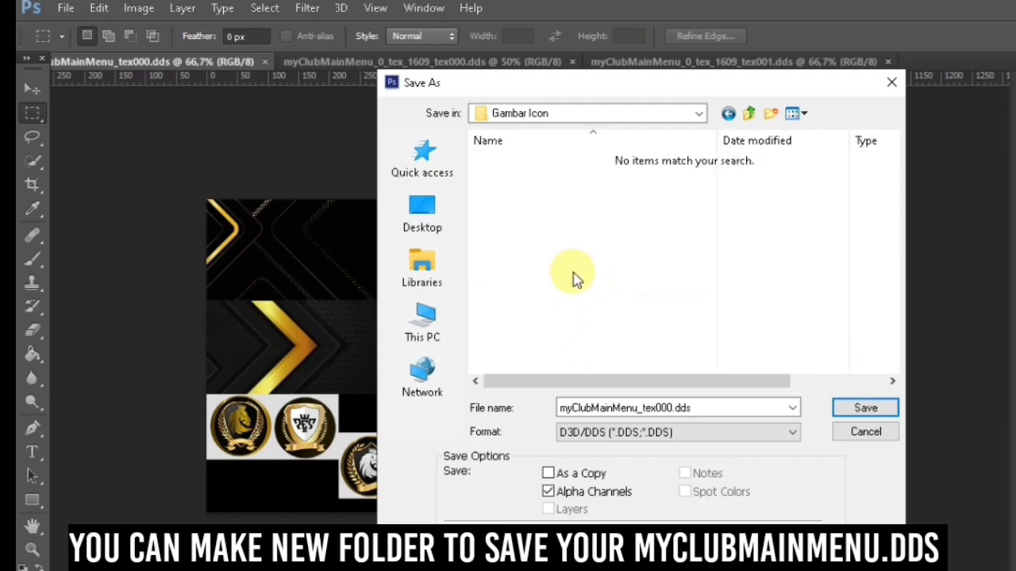
# Save myClubMainMenu_tex000.dds in D3D/DDS format as 8.8.8.8 ARGB 32 bpp unsigned with no MIP maps.
pyautogui.click(684, 426)
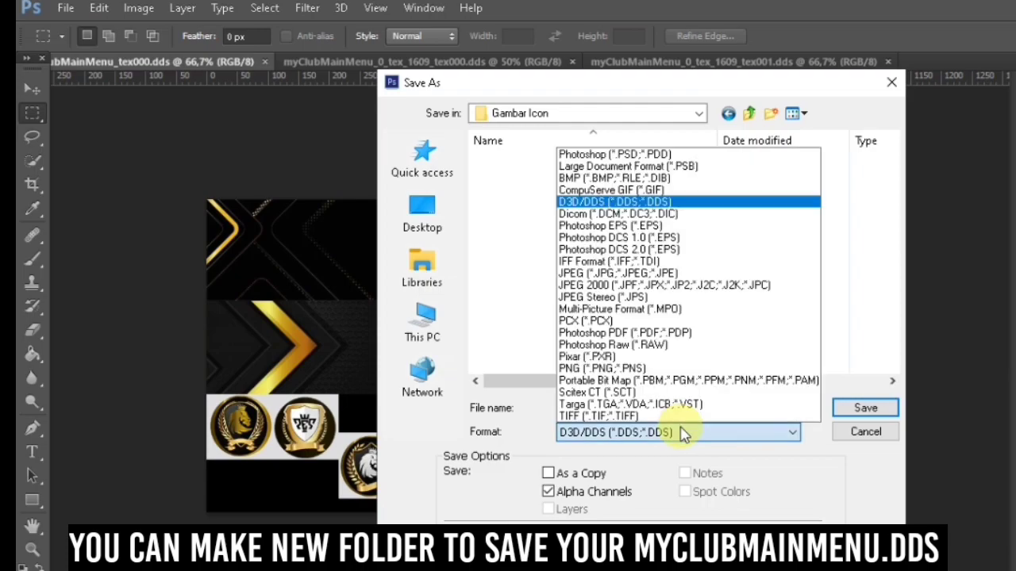
pyautogui.click(657, 203)
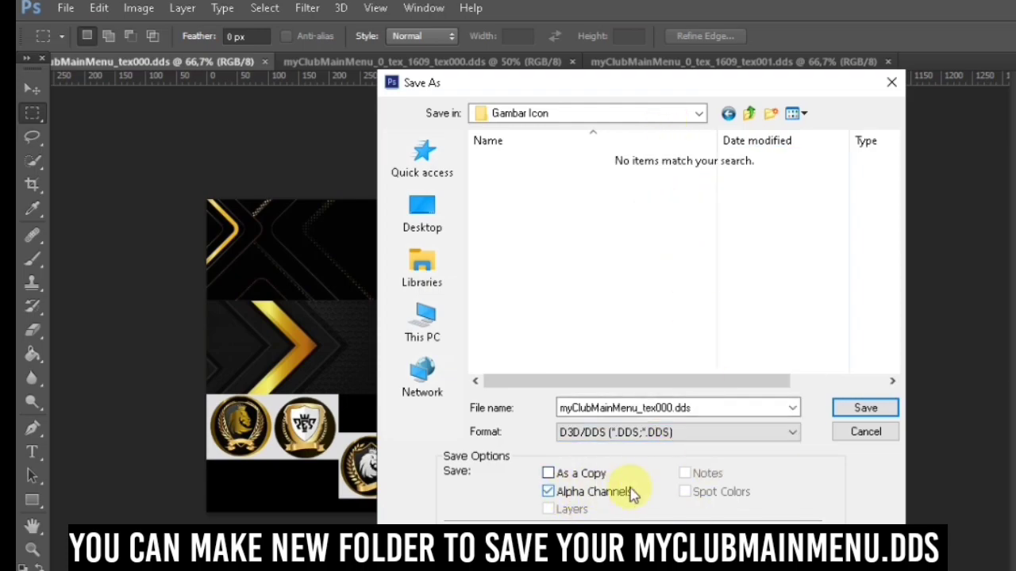
pyautogui.click(865, 408)
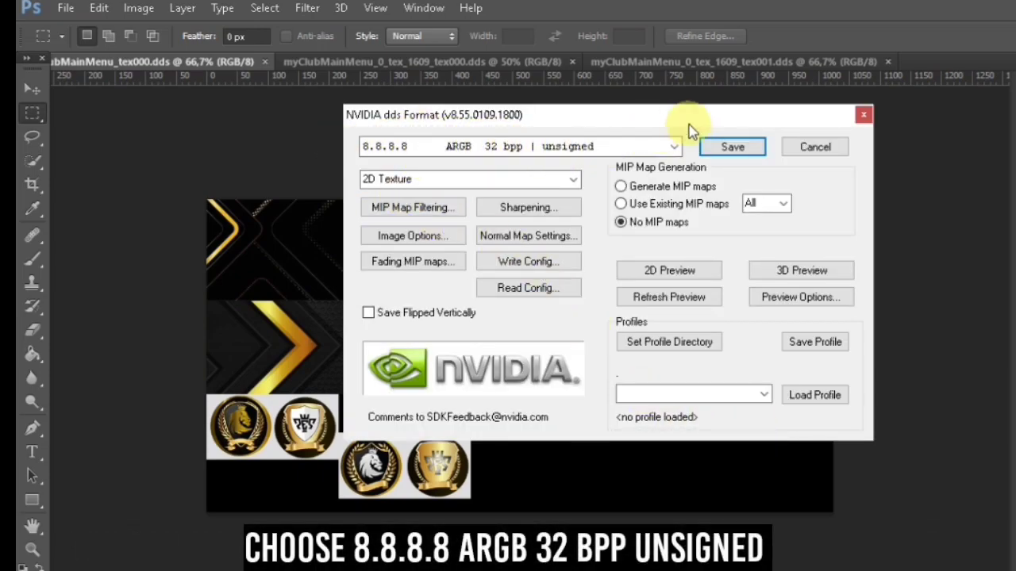
pyautogui.click(735, 147)
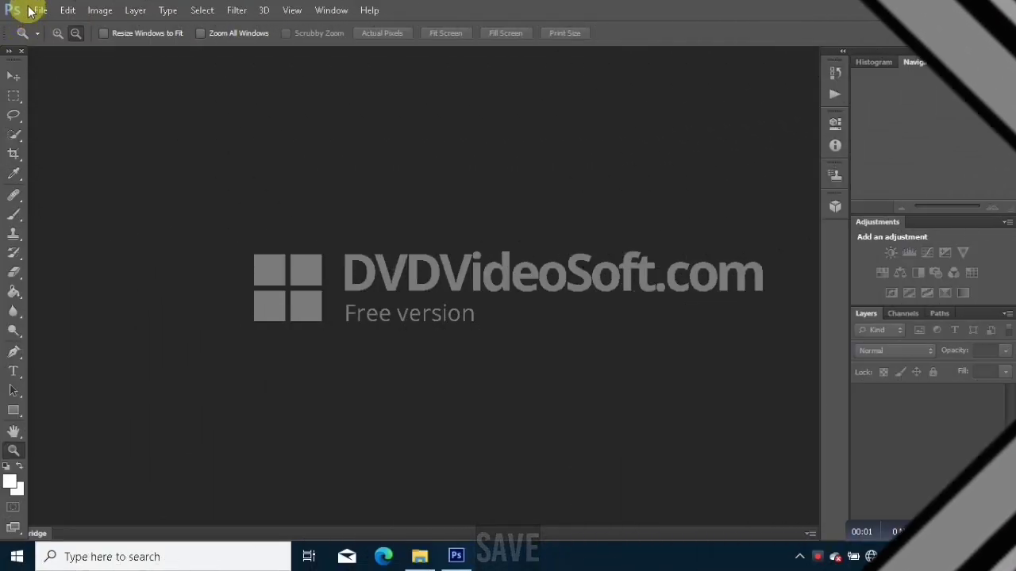
# Open myClubMainMenu_0_tex_1609_tex001.dds from the ORIGINAL FILE folder in Patch MST, accepting the default load options.
pyautogui.click(40, 10)
pyautogui.moveTo(63, 12)
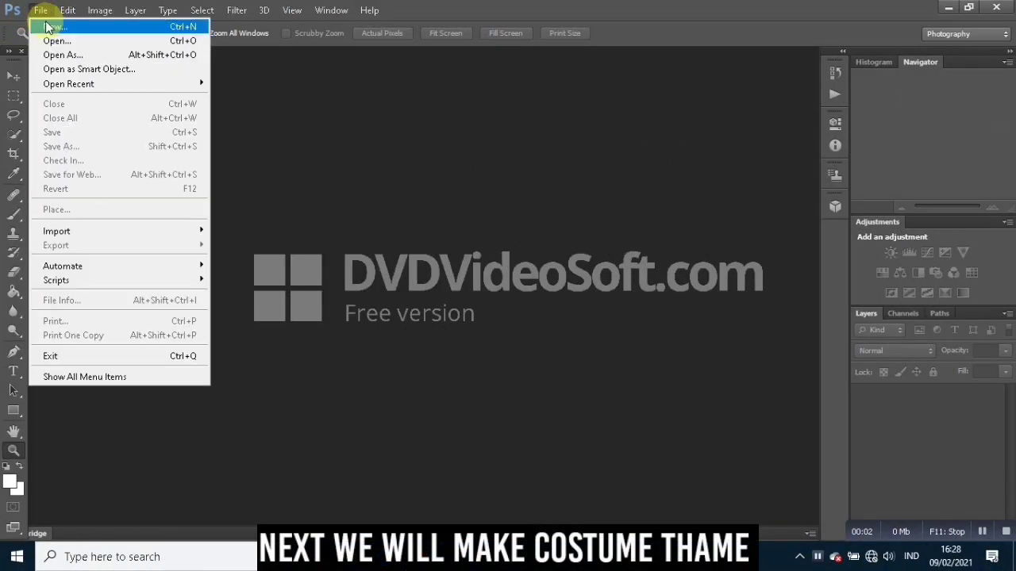
pyautogui.click(47, 39)
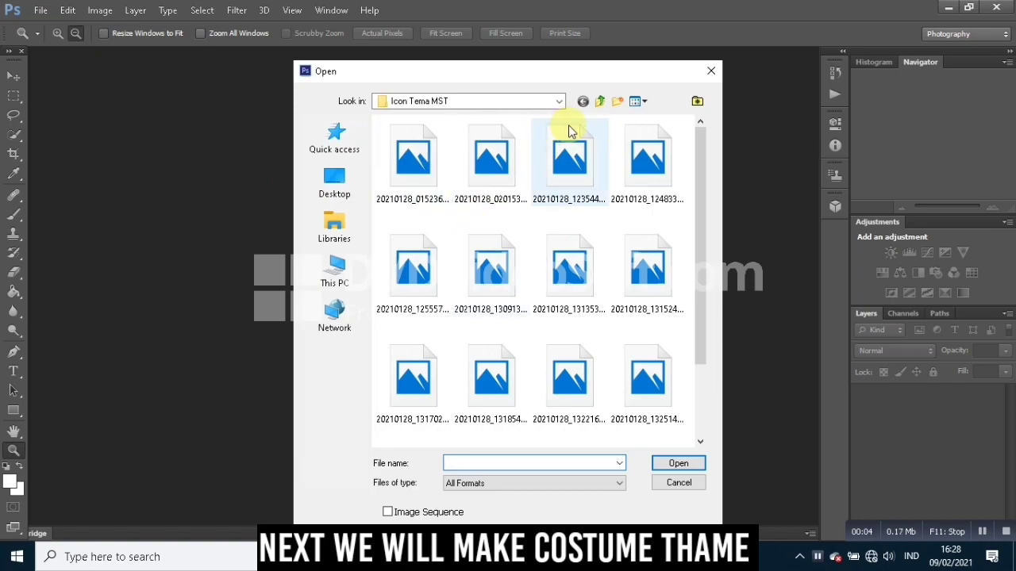
pyautogui.click(595, 107)
pyautogui.click(594, 107)
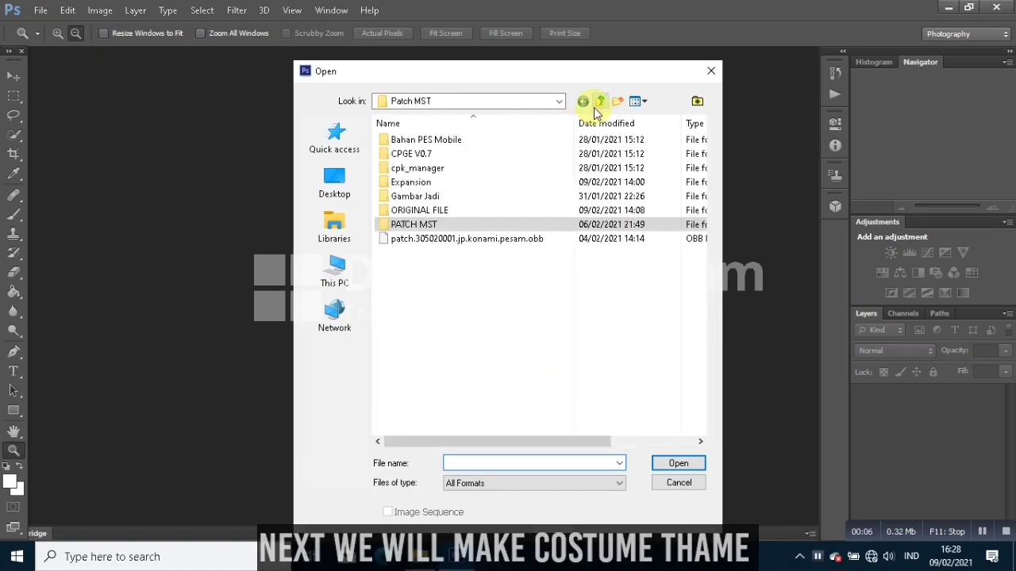
pyautogui.doubleClick(425, 211)
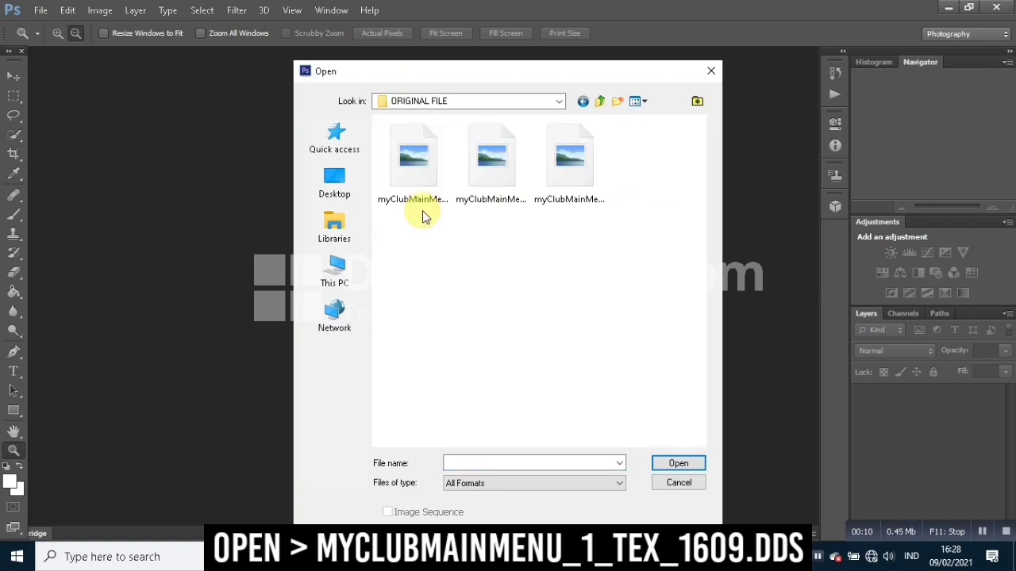
pyautogui.click(507, 185)
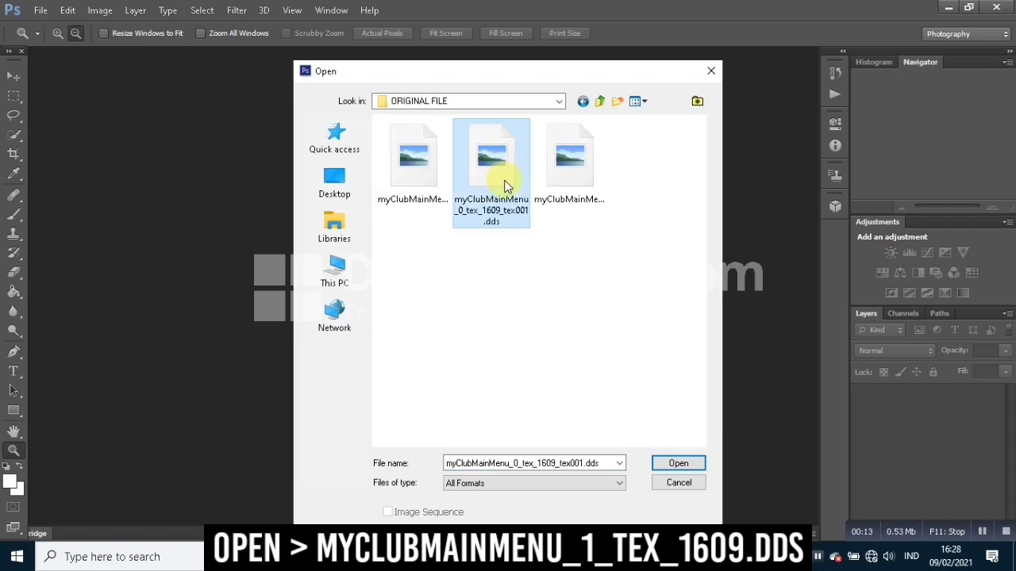
pyautogui.click(667, 464)
pyautogui.click(557, 282)
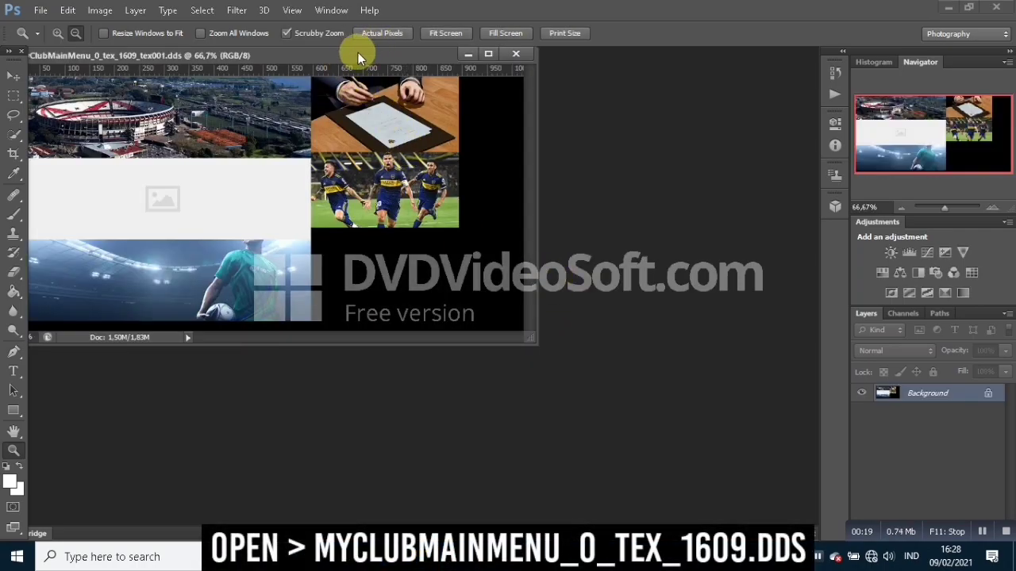
pyautogui.moveTo(354, 55); pyautogui.dragTo(408, 87)
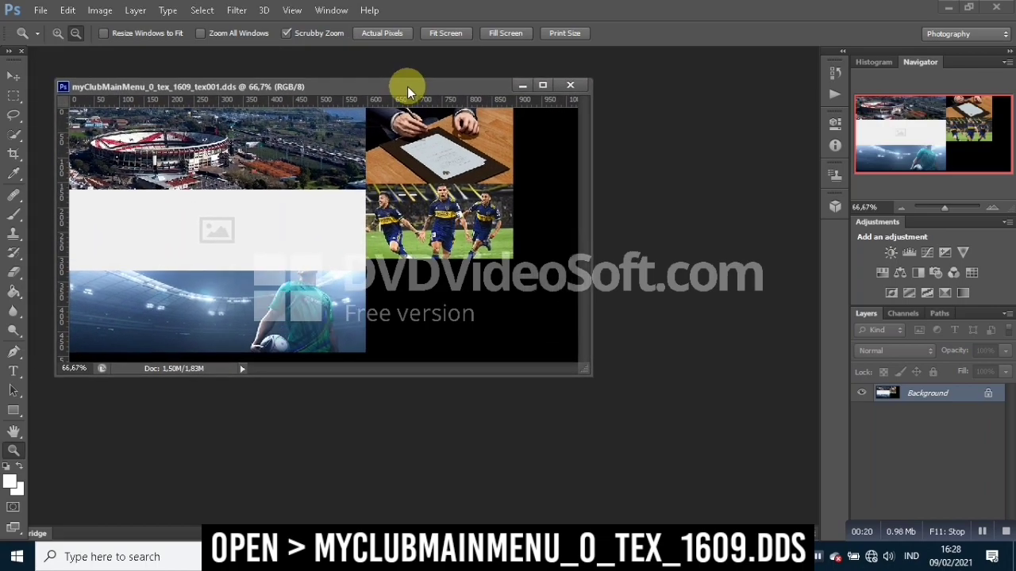
# Open myClubMainMenu_0_tex_1609_tex000.dds from the ORIGINAL FILE folder, accepting the default load options.
pyautogui.click(40, 10)
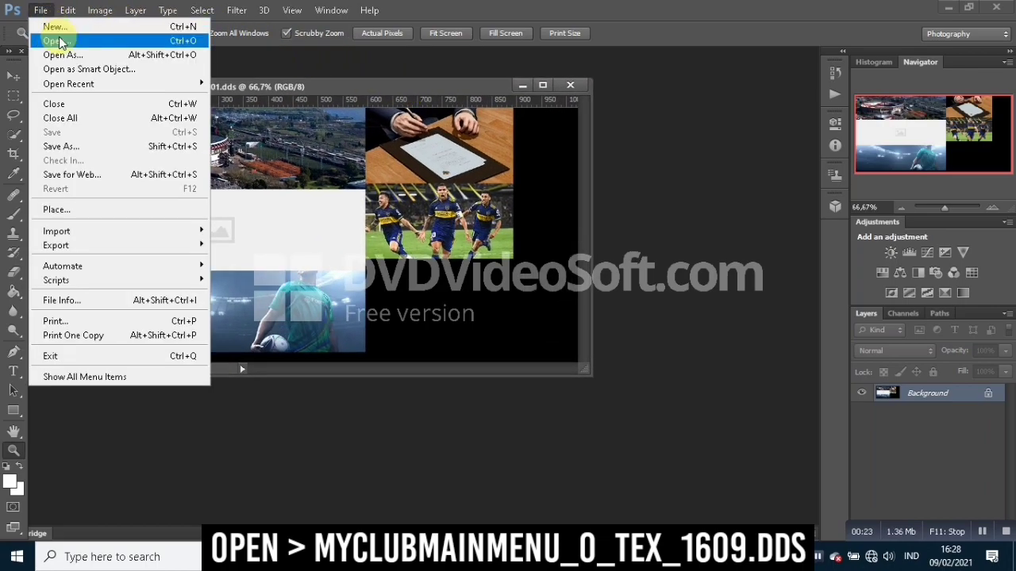
pyautogui.click(59, 41)
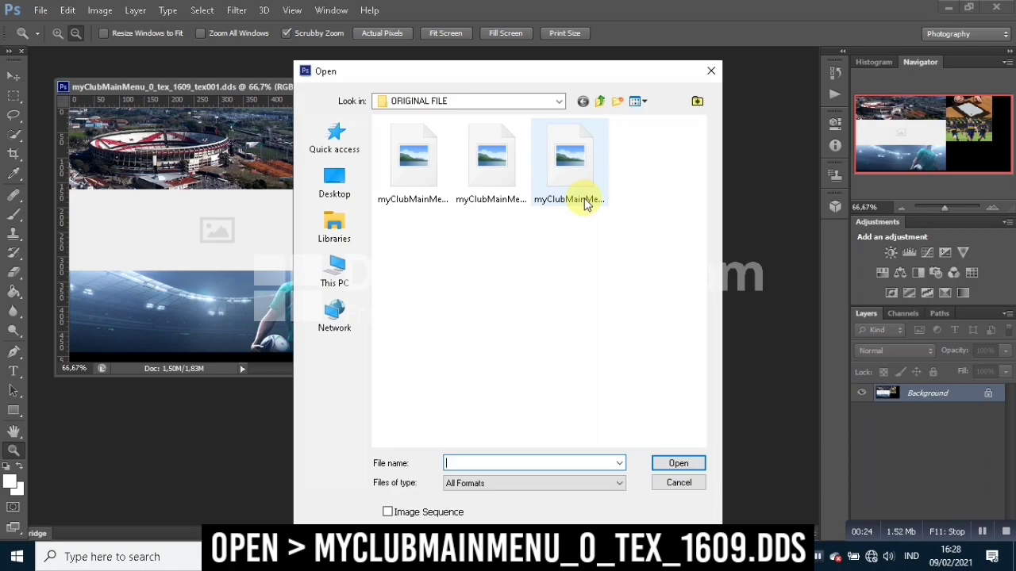
pyautogui.click(418, 163)
pyautogui.click(679, 463)
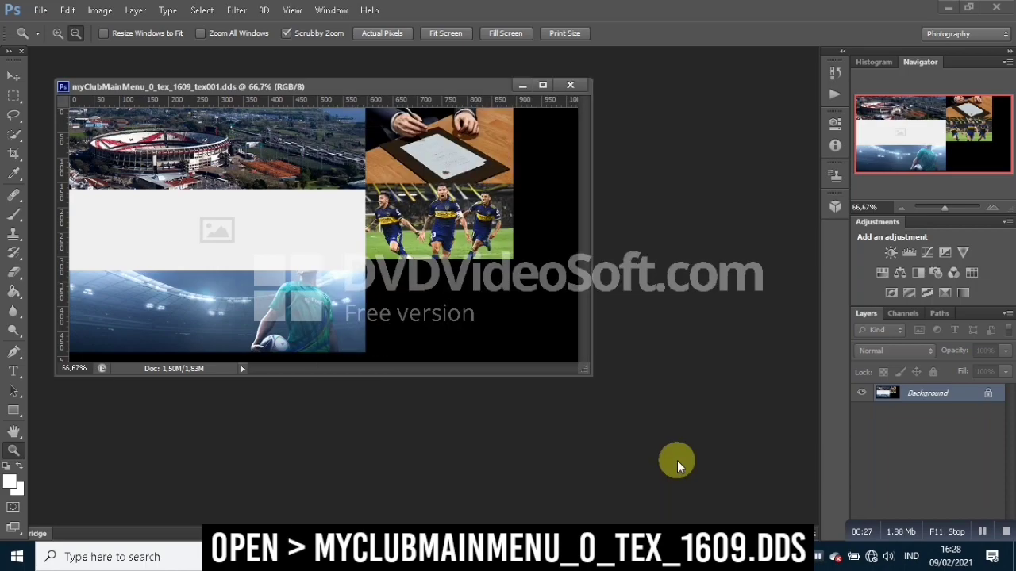
pyautogui.click(560, 283)
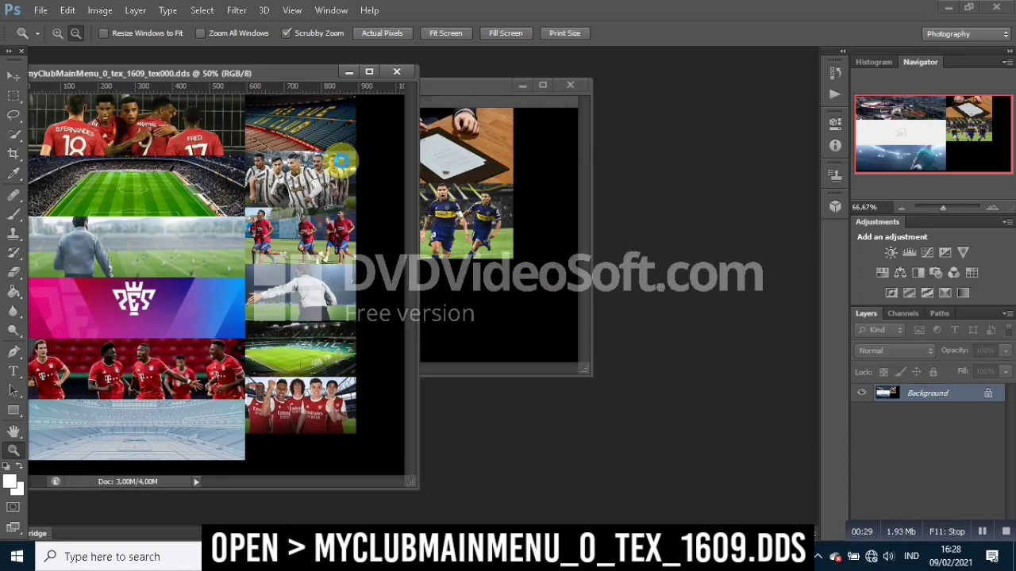
# Dock both floating texture documents as tabs and display myClubMainMenu_0_tex_1609_tex000.dds at 100%.
pyautogui.moveTo(181, 75); pyautogui.dragTo(168, 47)
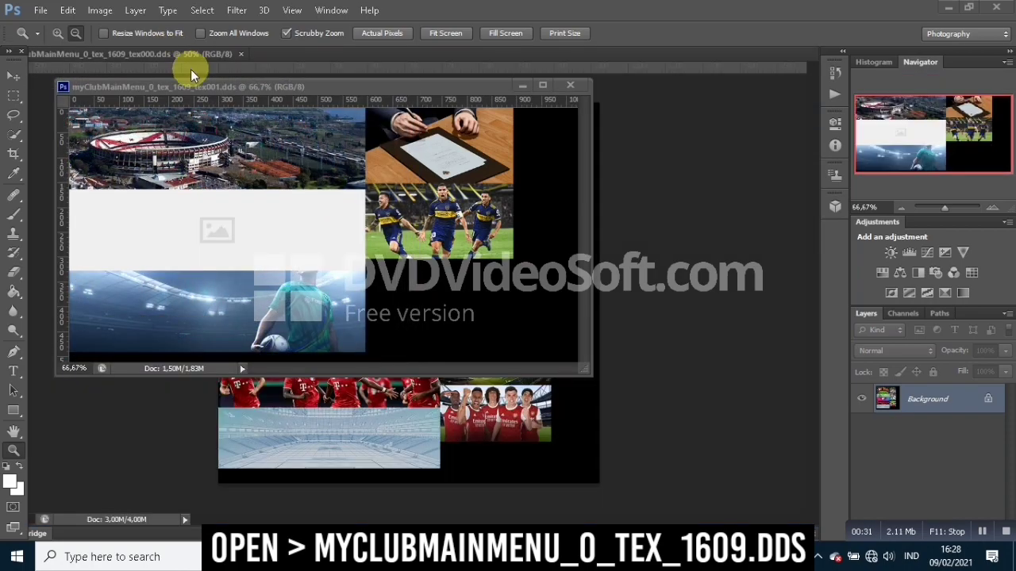
pyautogui.moveTo(222, 88); pyautogui.dragTo(286, 59)
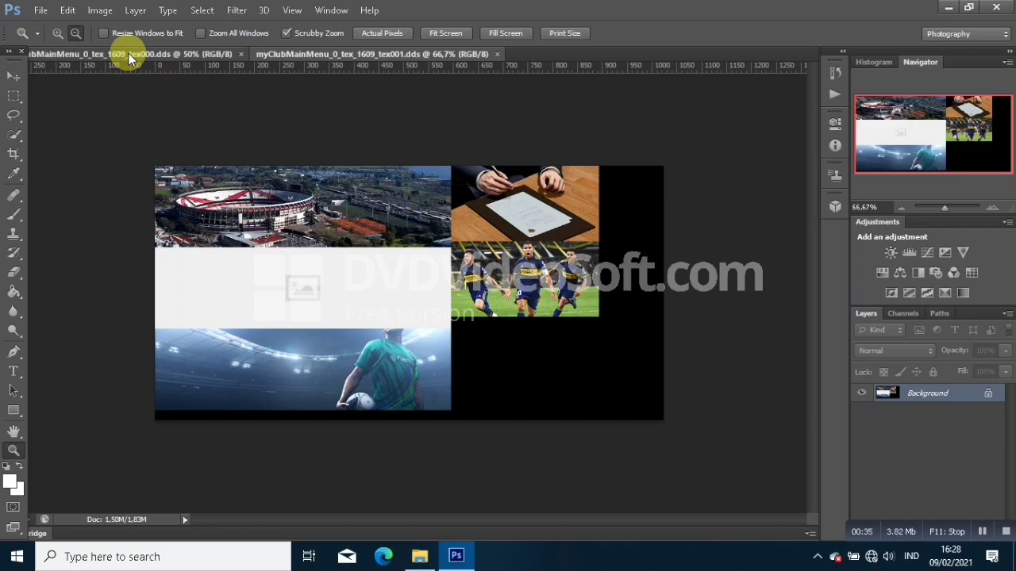
pyautogui.click(128, 53)
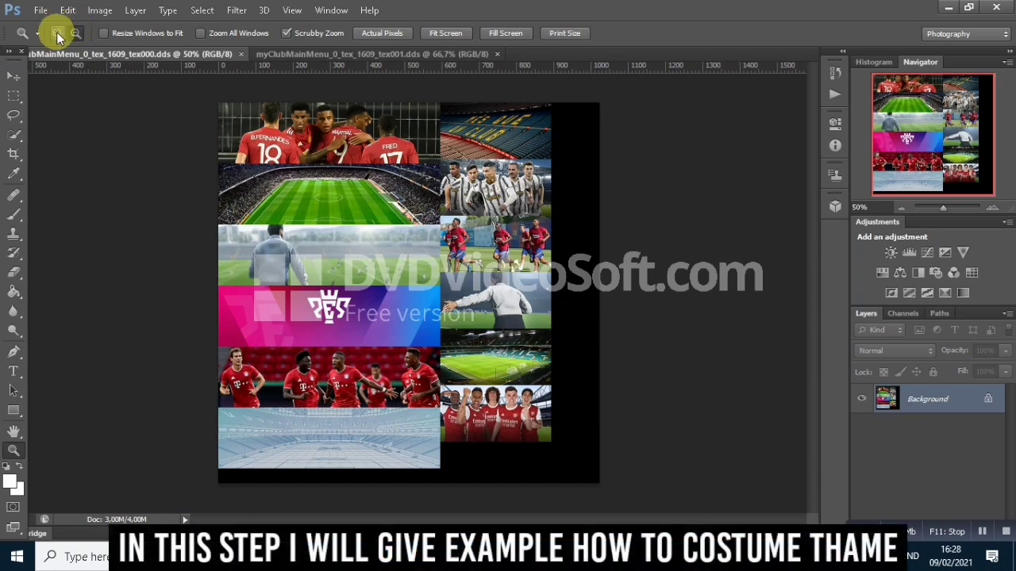
pyautogui.click(326, 188)
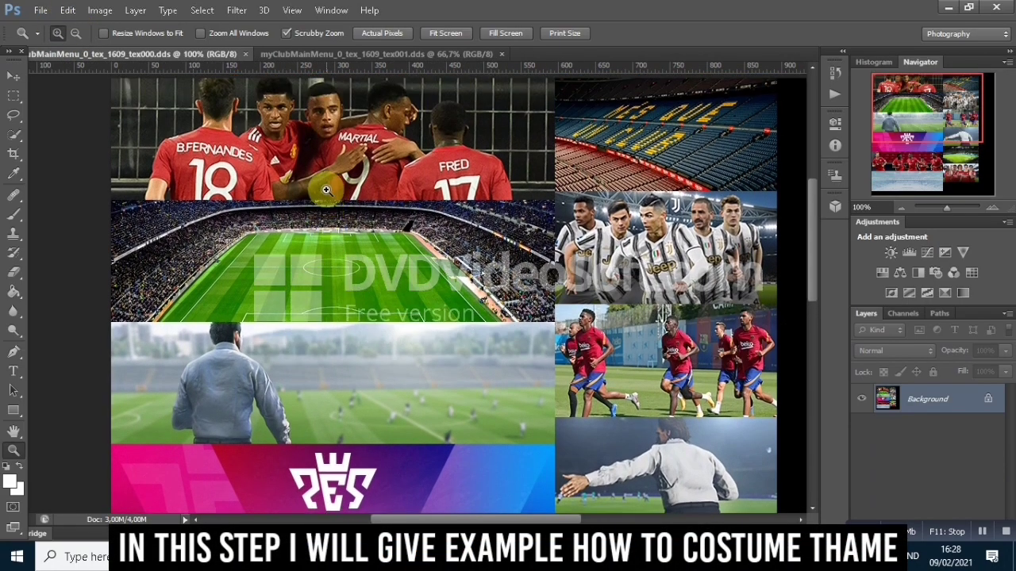
pyautogui.click(326, 188)
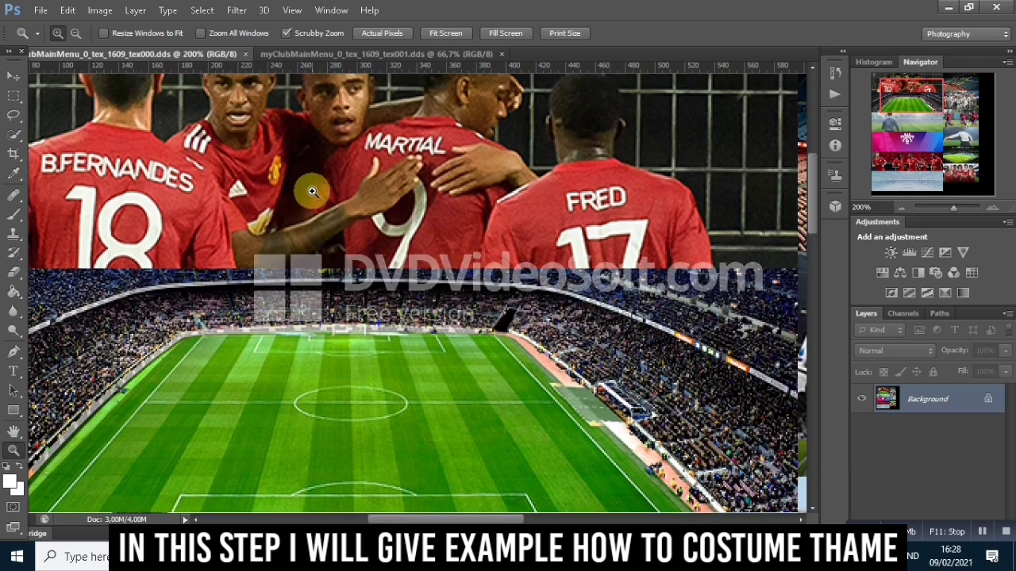
pyautogui.click(76, 33)
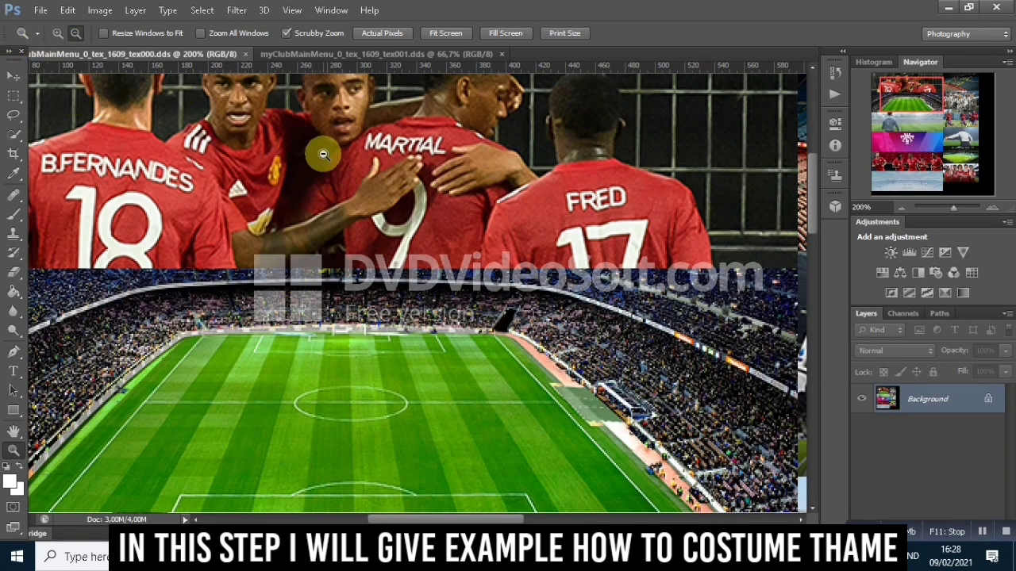
pyautogui.click(321, 154)
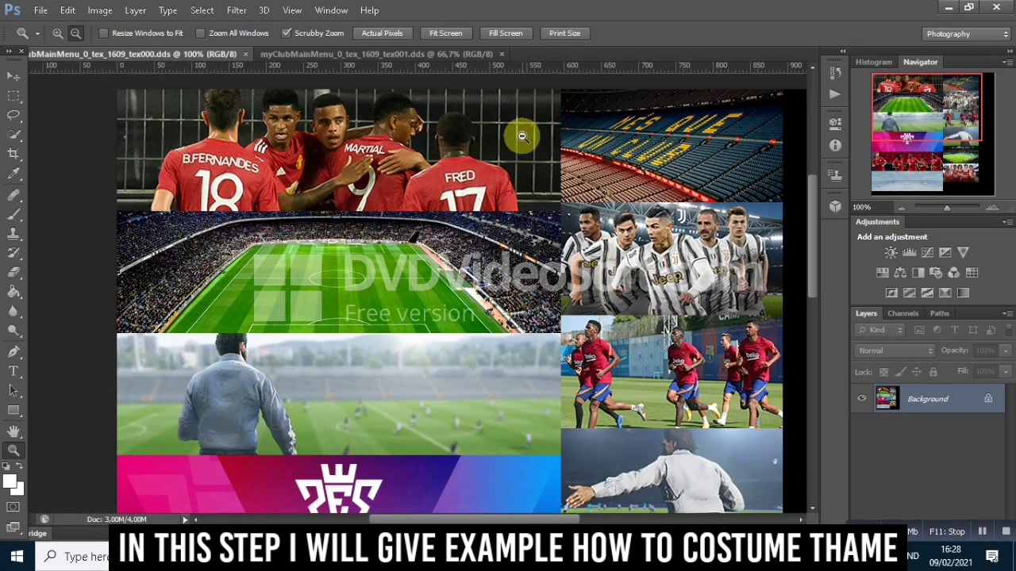
# Open images (19).jpeg from the tema folder inside PATCH MST and dock its floating window as a tab.
pyautogui.click(12, 74)
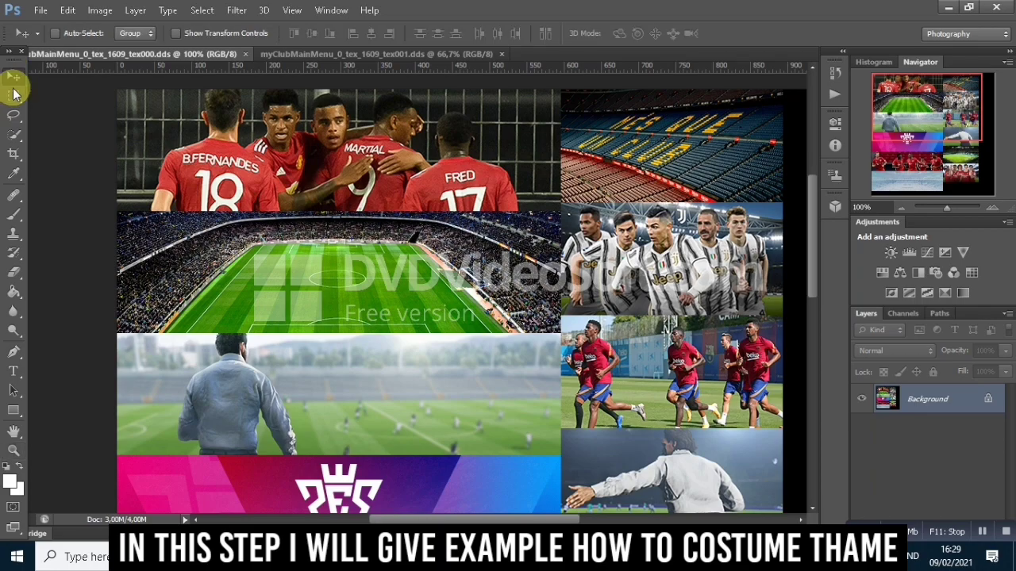
pyautogui.press('m')
pyautogui.click(13, 75)
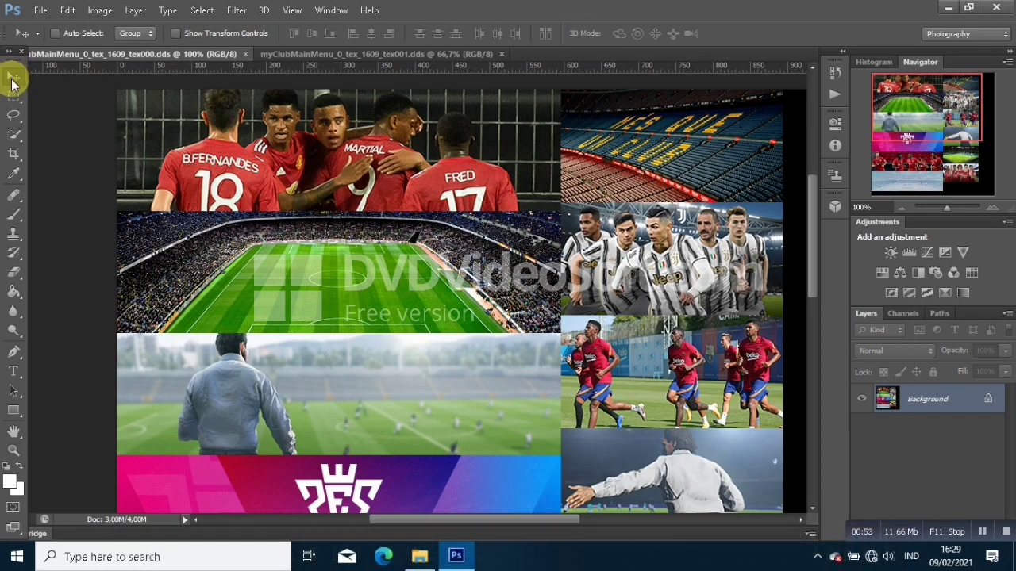
pyautogui.click(39, 11)
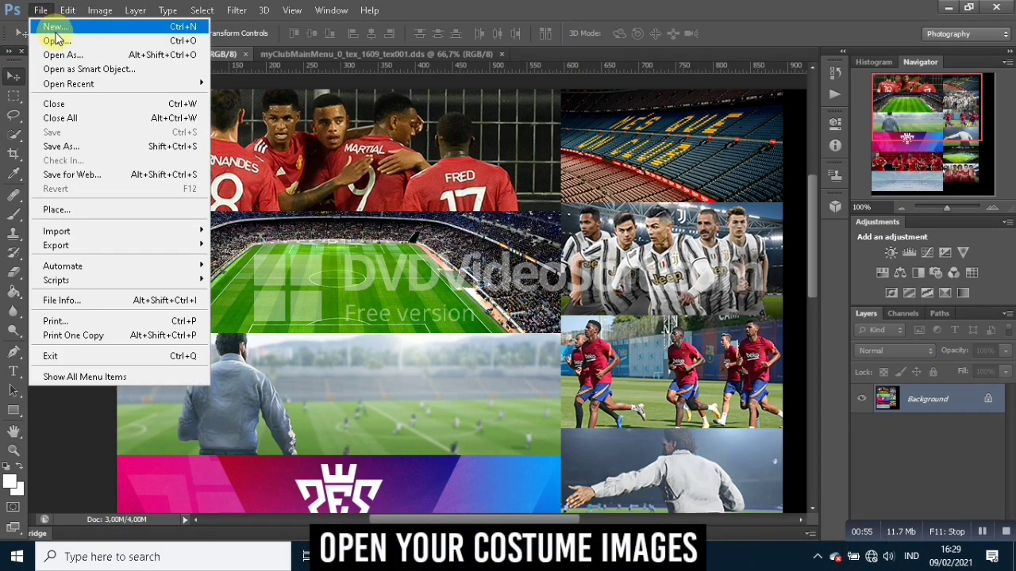
pyautogui.click(60, 40)
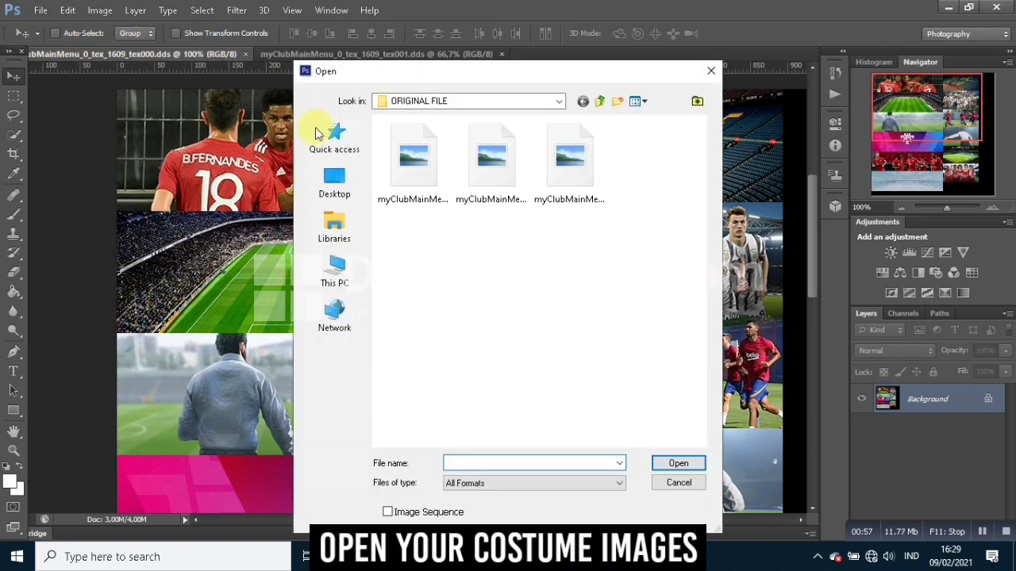
pyautogui.click(601, 102)
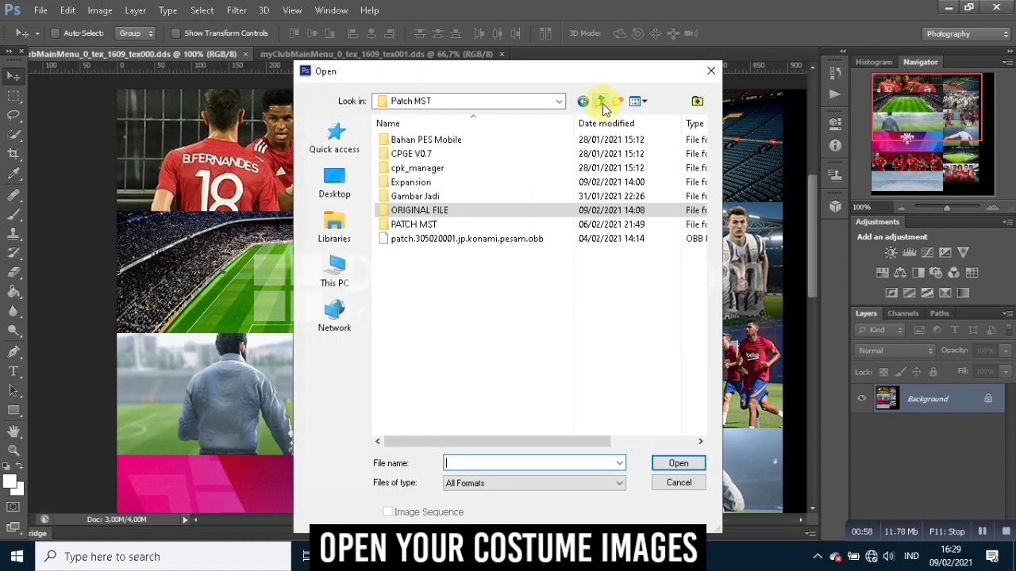
pyautogui.doubleClick(427, 227)
pyautogui.doubleClick(557, 185)
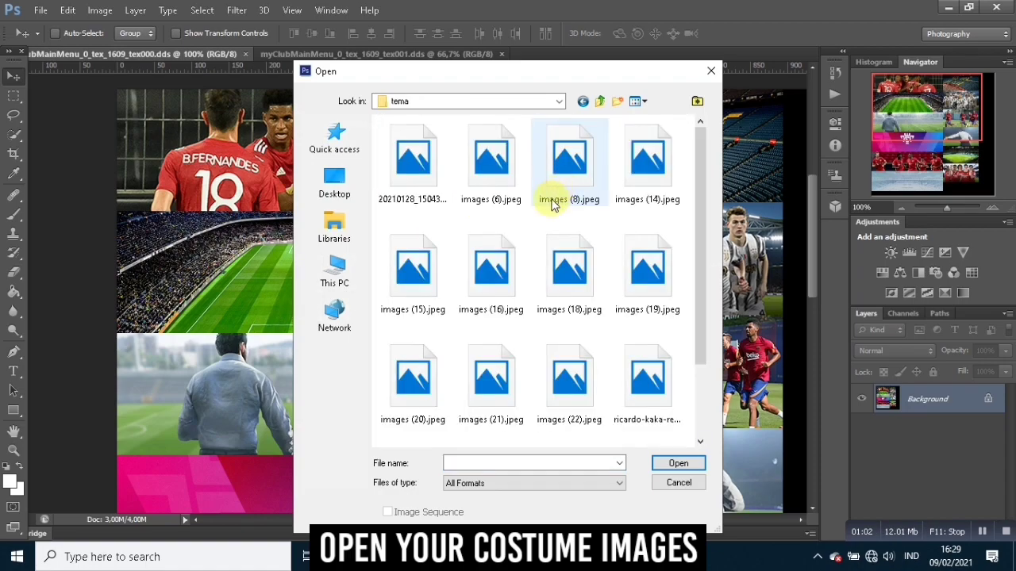
pyautogui.scroll(-3, 492, 216)
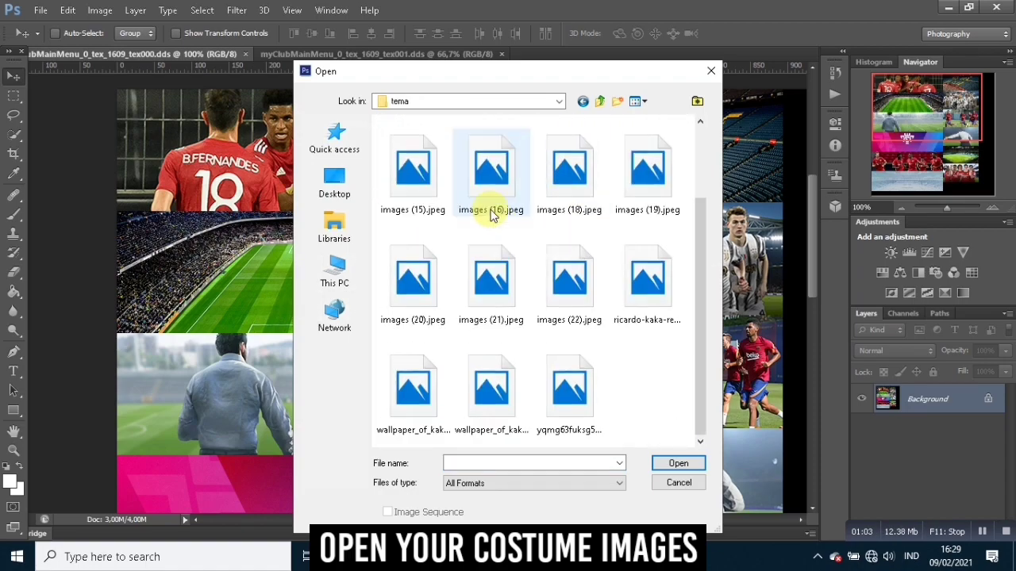
pyautogui.doubleClick(647, 170)
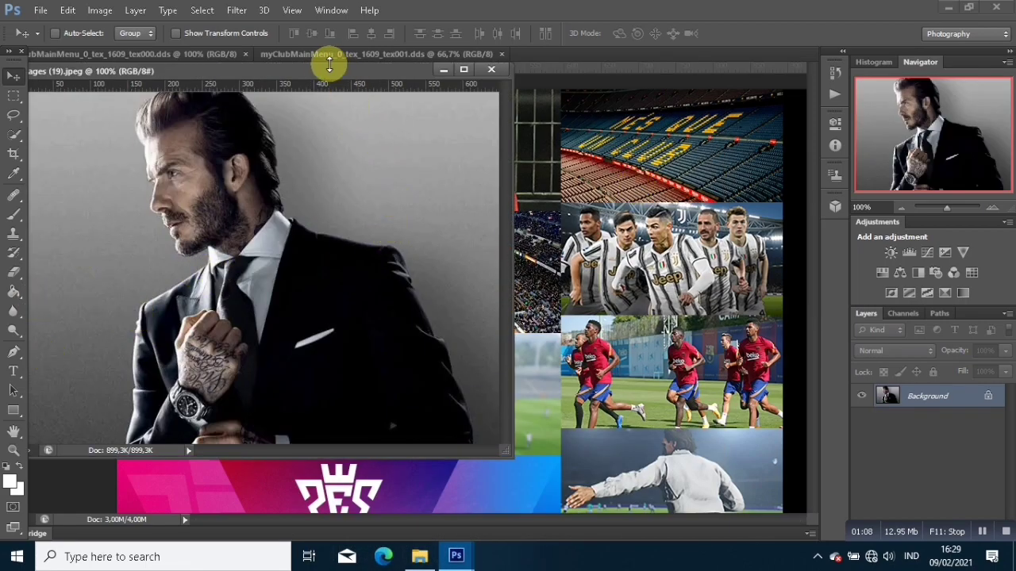
pyautogui.moveTo(309, 73); pyautogui.dragTo(530, 57)
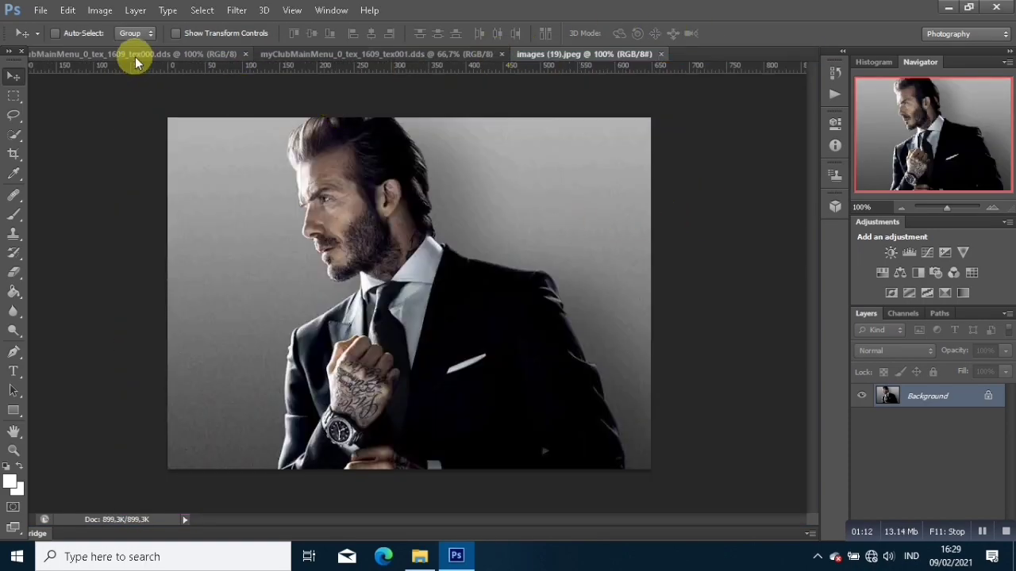
# Set the Crop tool's custom ratio to 300 x 153 for images (19).jpeg.
pyautogui.press('m')
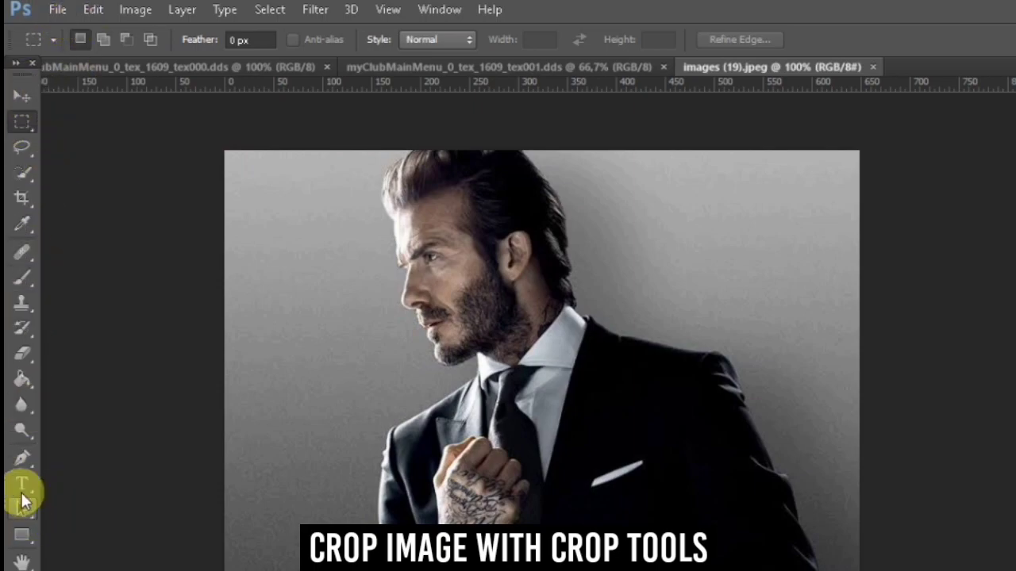
pyautogui.click(18, 200)
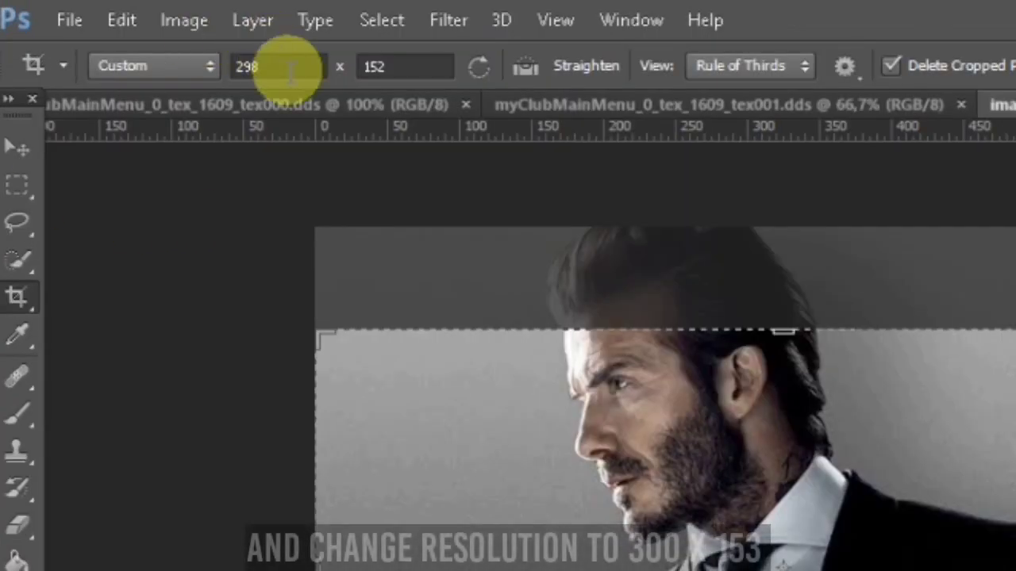
pyautogui.click(289, 70)
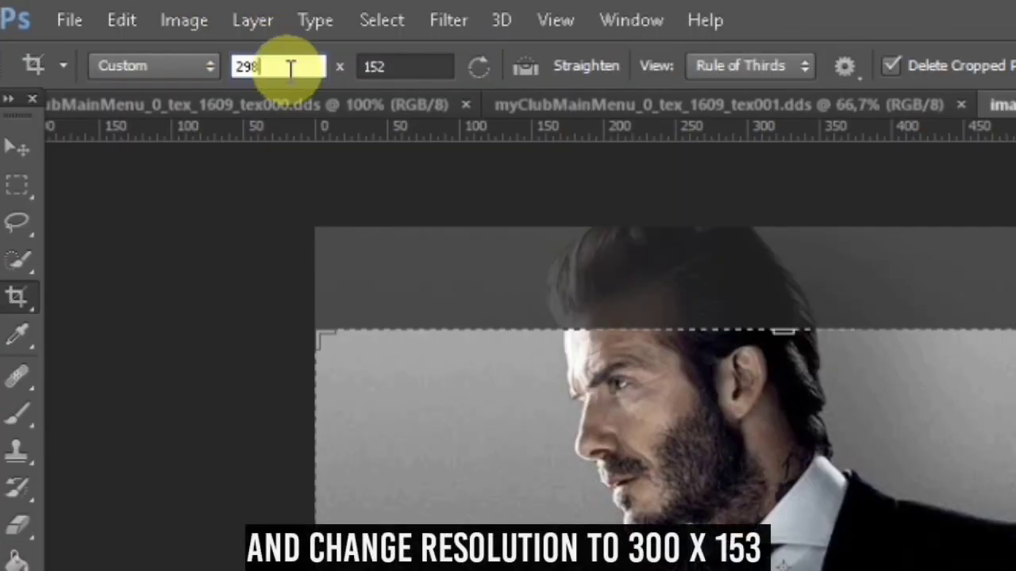
pyautogui.press('BackSpace')
pyautogui.press('BackSpace')
pyautogui.press('BackSpace')
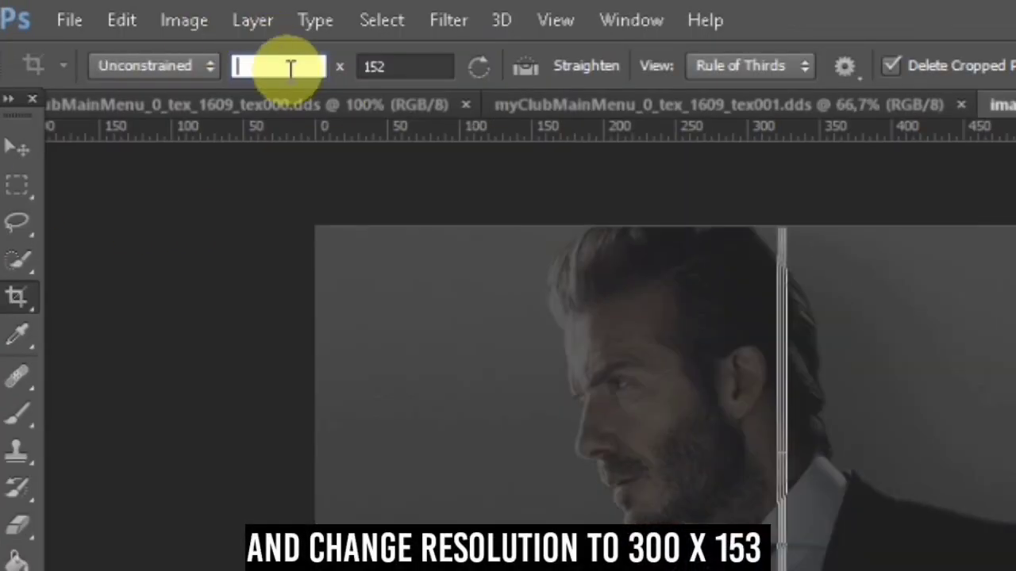
pyautogui.write('300')
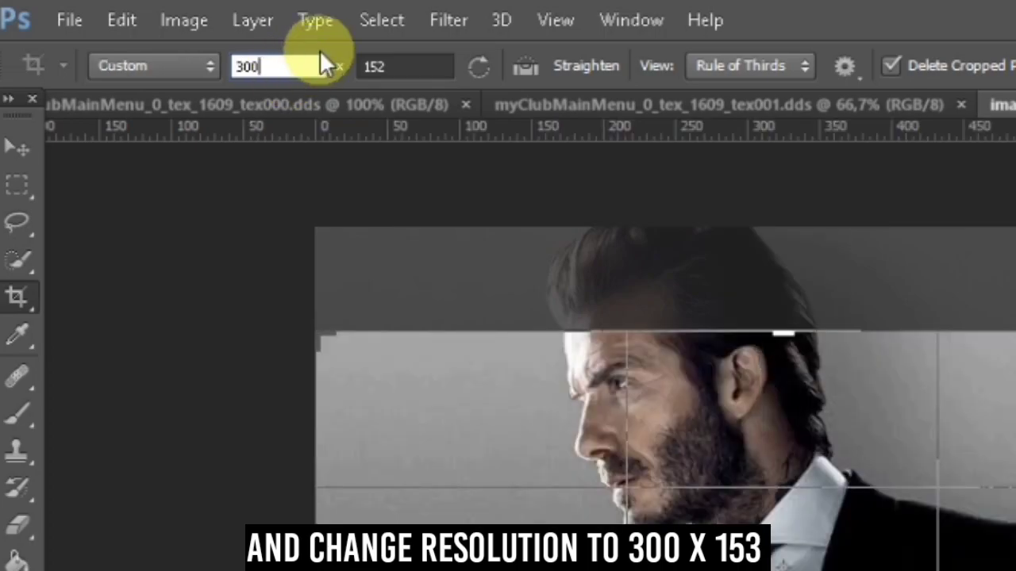
pyautogui.click(414, 72)
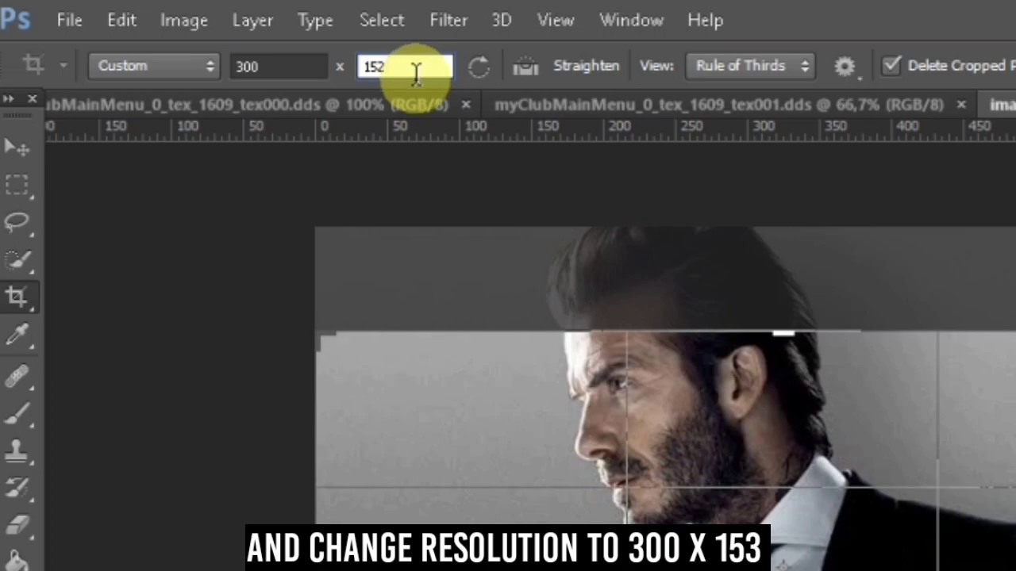
pyautogui.press('BackSpace')
pyautogui.write('3')
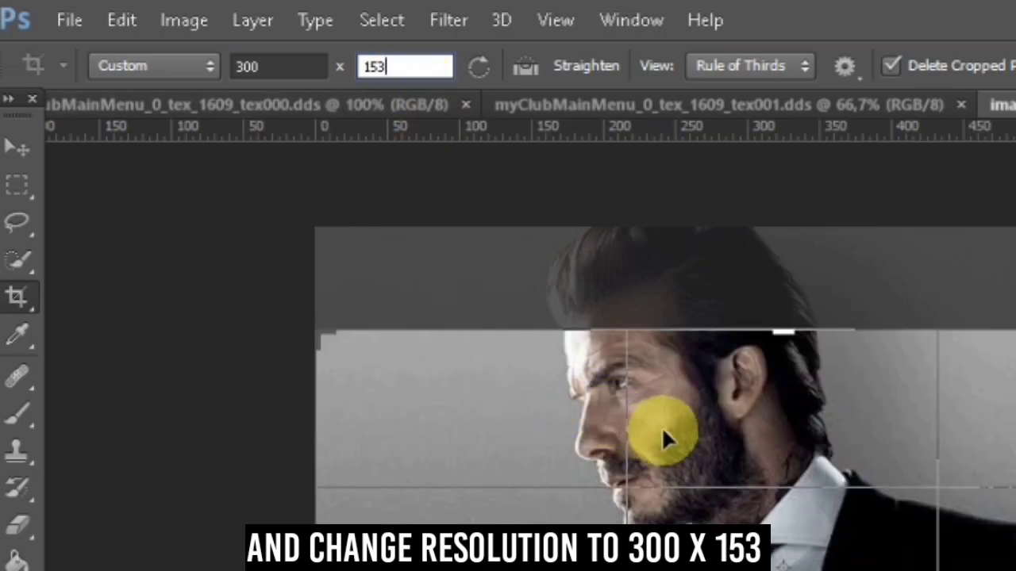
# Position the full-width crop frame over the man's face and upper body, then apply the crop.
pyautogui.moveTo(662, 427); pyautogui.dragTo(661, 504)
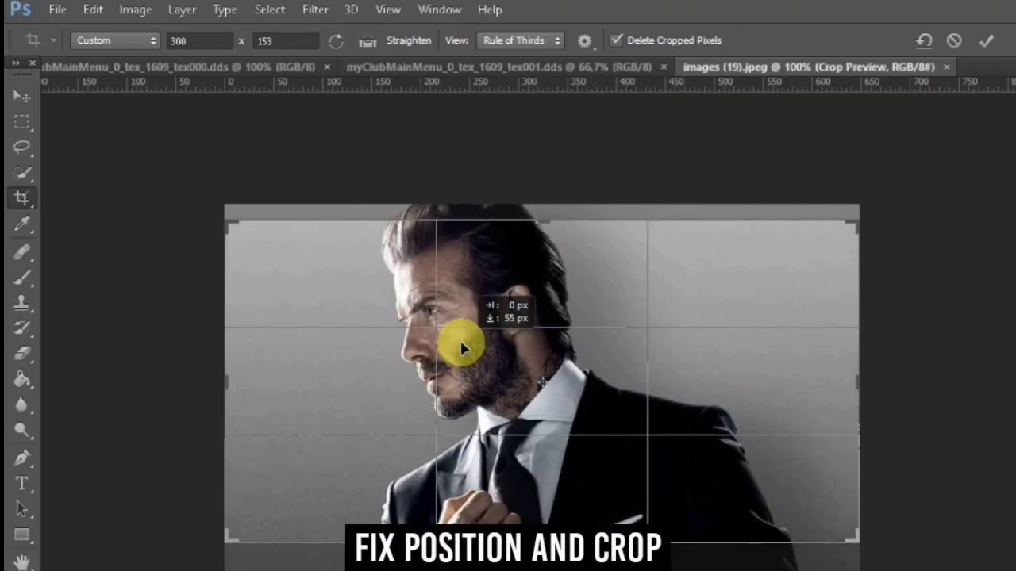
pyautogui.moveTo(460, 344); pyautogui.dragTo(457, 329)
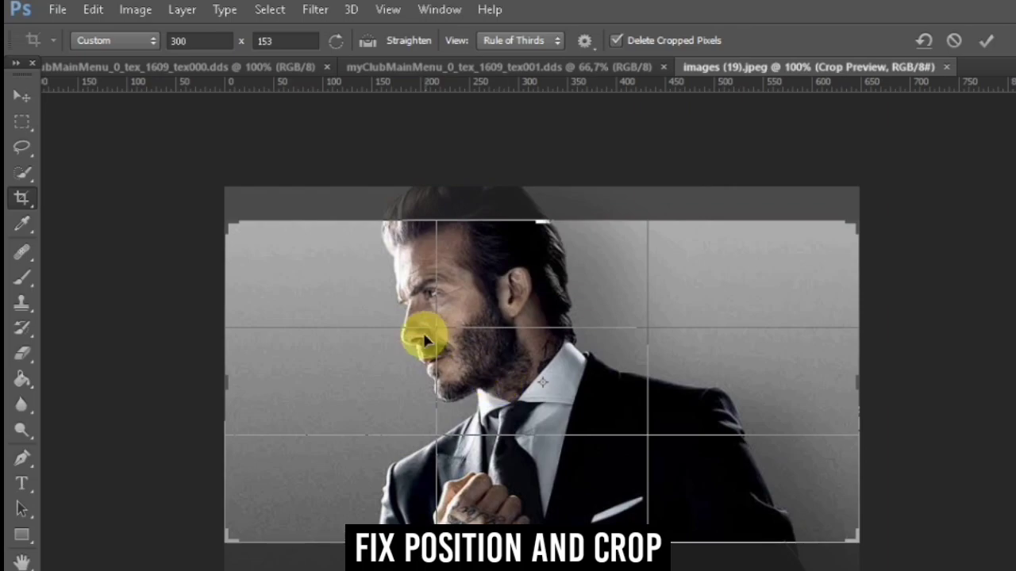
pyautogui.click(14, 123)
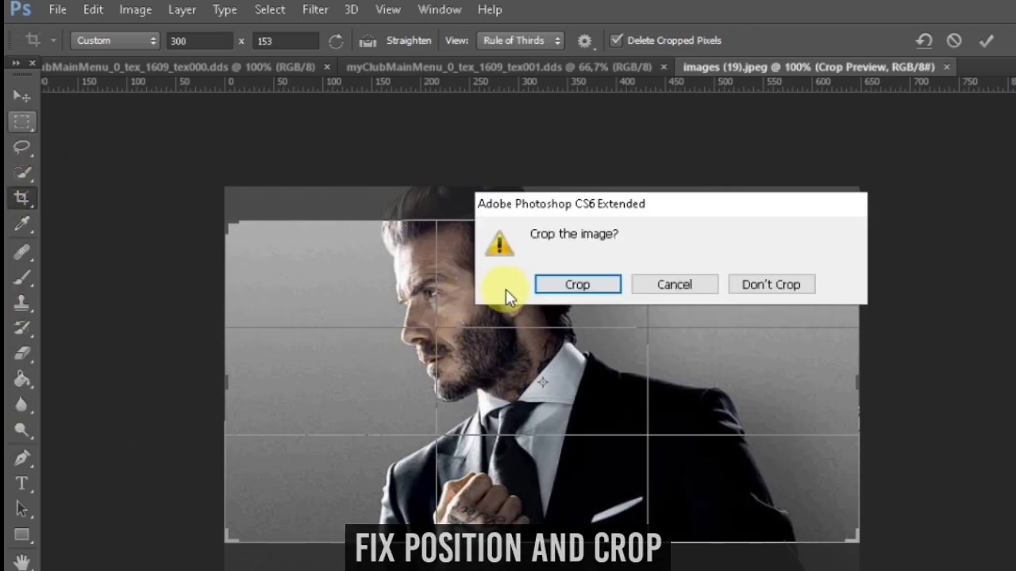
pyautogui.click(552, 288)
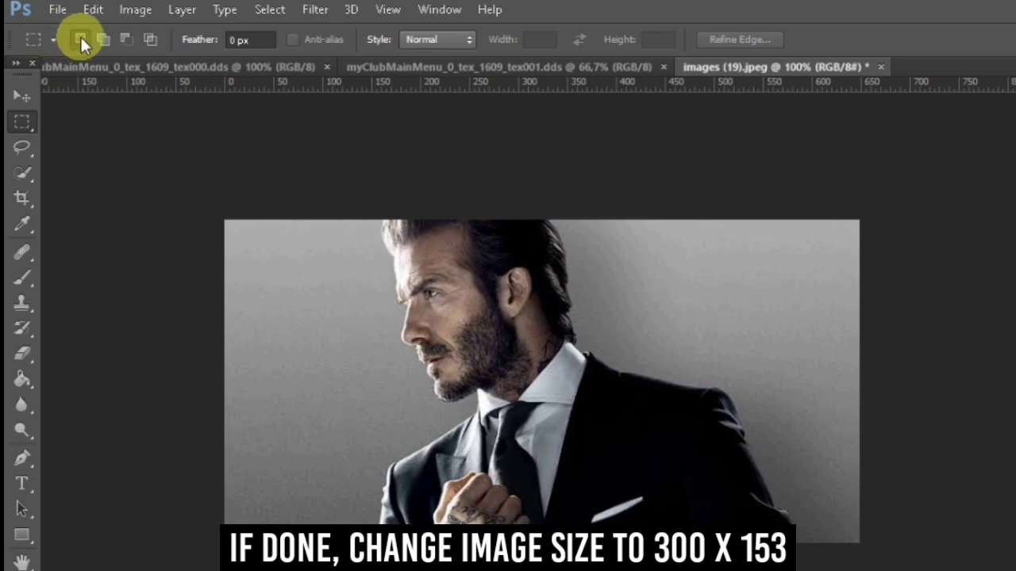
# Resize the cropped image to 300 pixels wide and 153 pixels high.
pyautogui.click(135, 10)
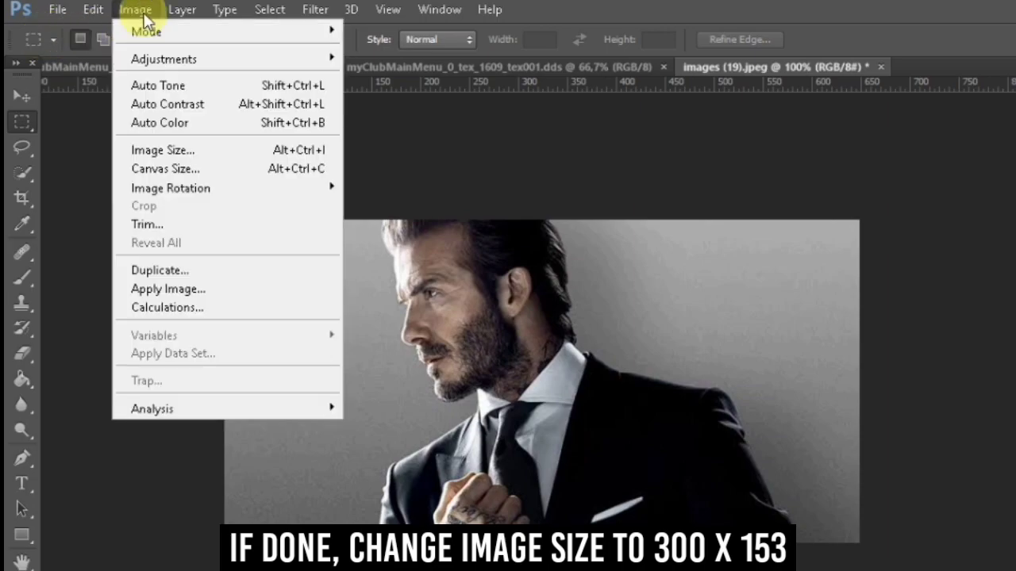
pyautogui.click(141, 150)
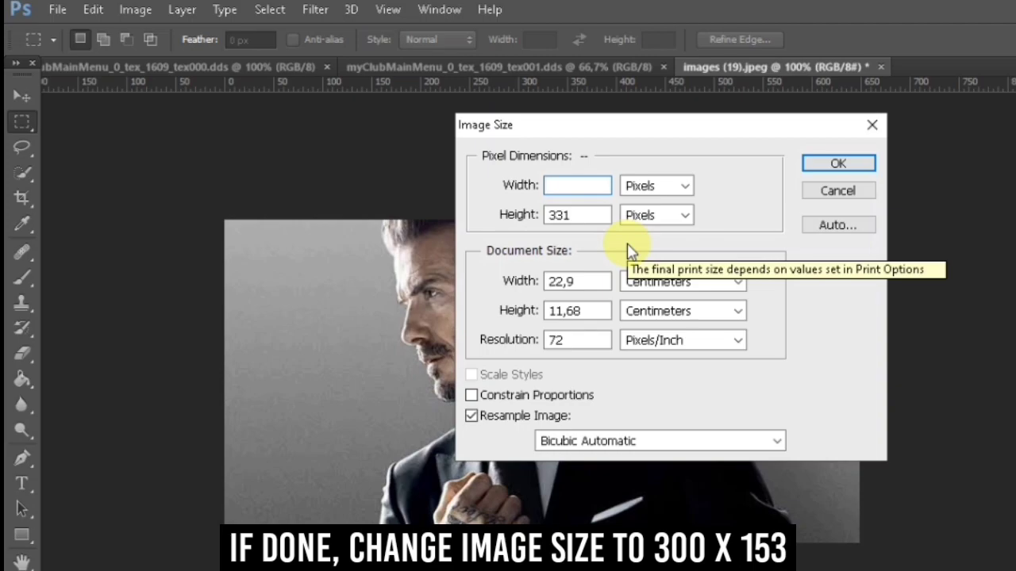
pyautogui.write('300')
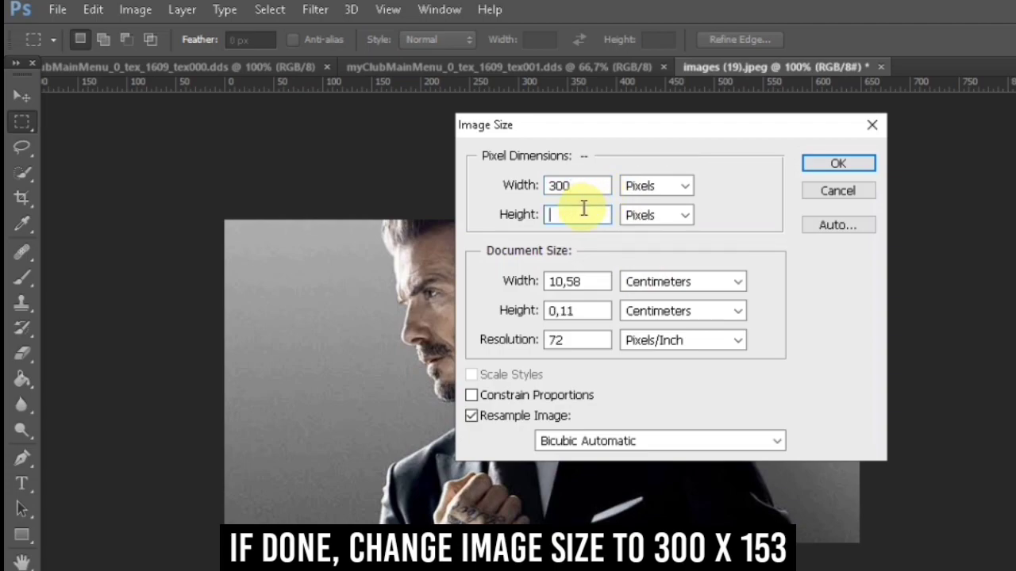
pyautogui.write('153')
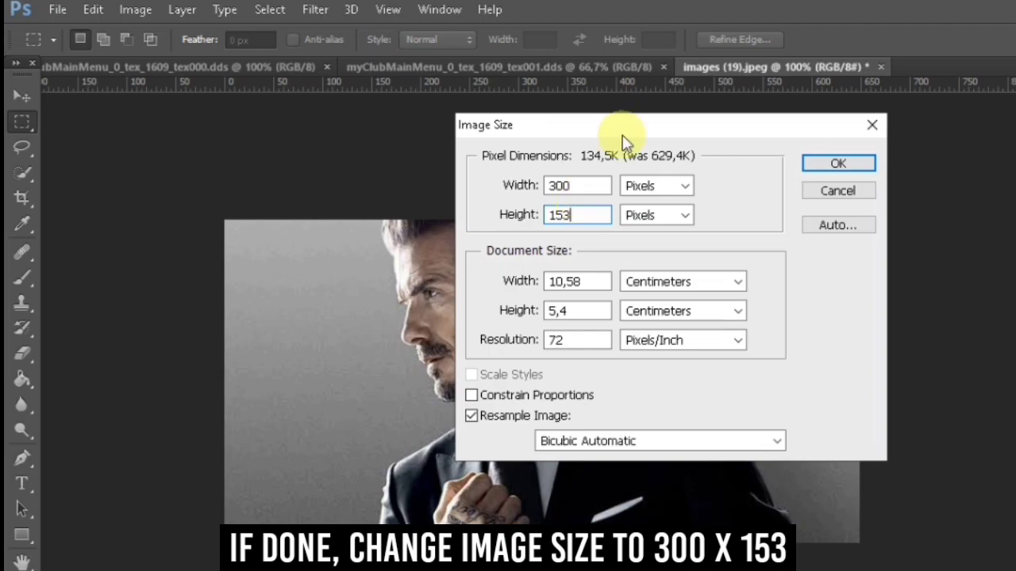
pyautogui.click(805, 158)
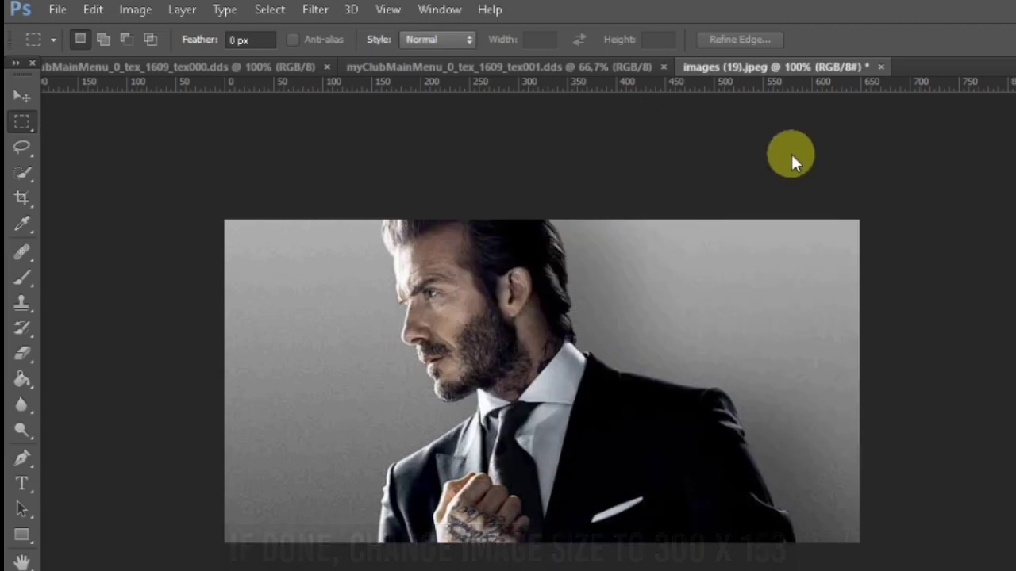
# Copy the entire resized image and paste it into myClubMainMenu_0_tex_1609_tex000.dds.
pyautogui.moveTo(377, 282); pyautogui.dragTo(756, 474)
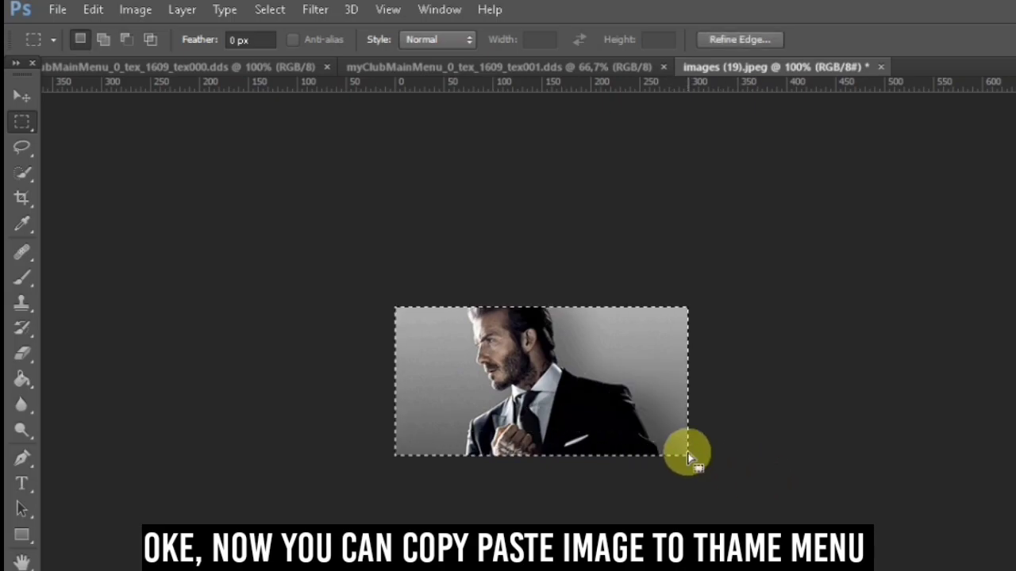
pyautogui.click(153, 68)
pyautogui.scroll(4, 612, 318)
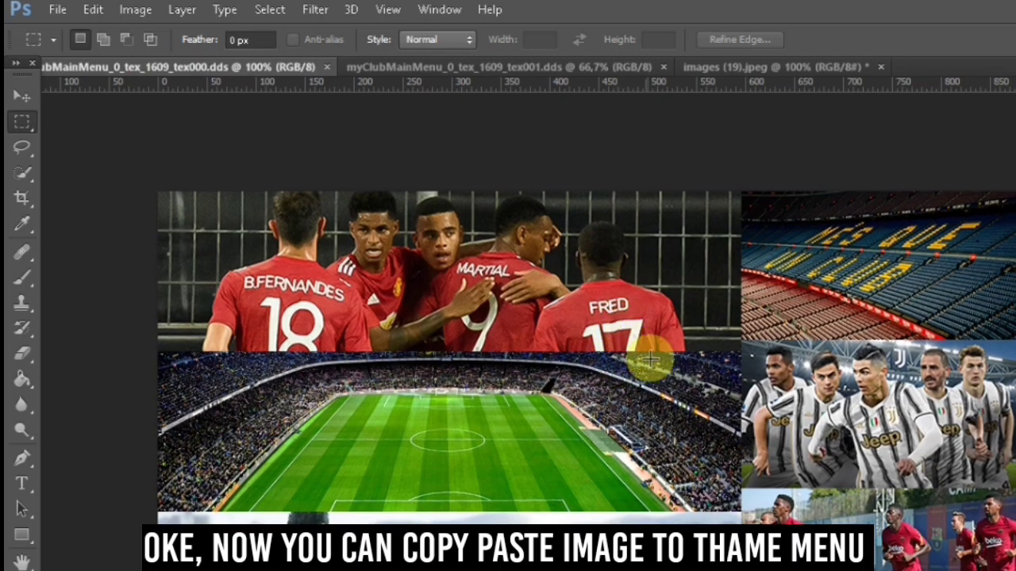
pyautogui.hotkey('ctrl', 'v')
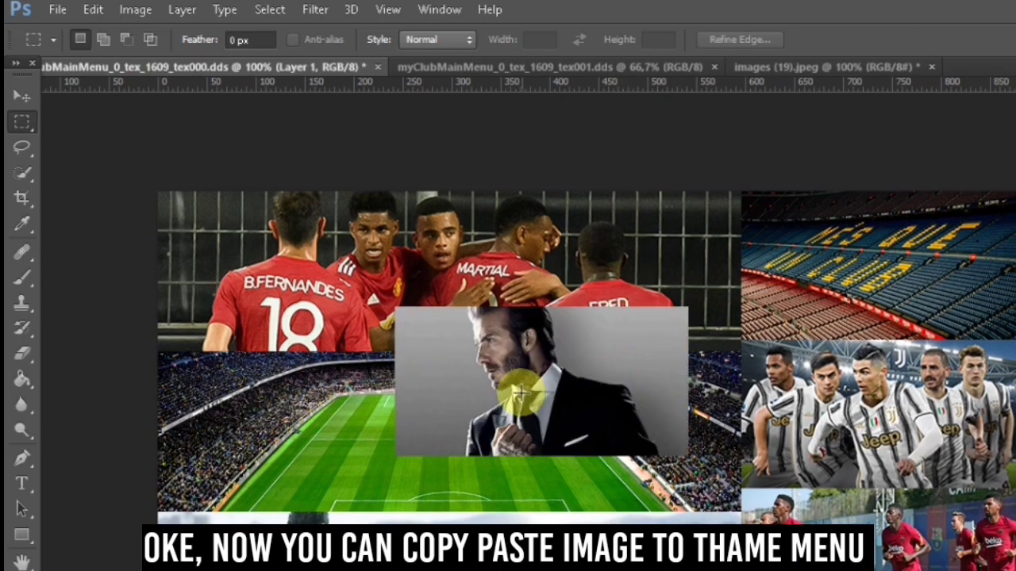
# Move the pasted portrait with Free Transform so it exactly covers the stadium seats banner above the Juventus players.
pyautogui.rightClick(525, 363)
pyautogui.hotkey('ctrl', 't')
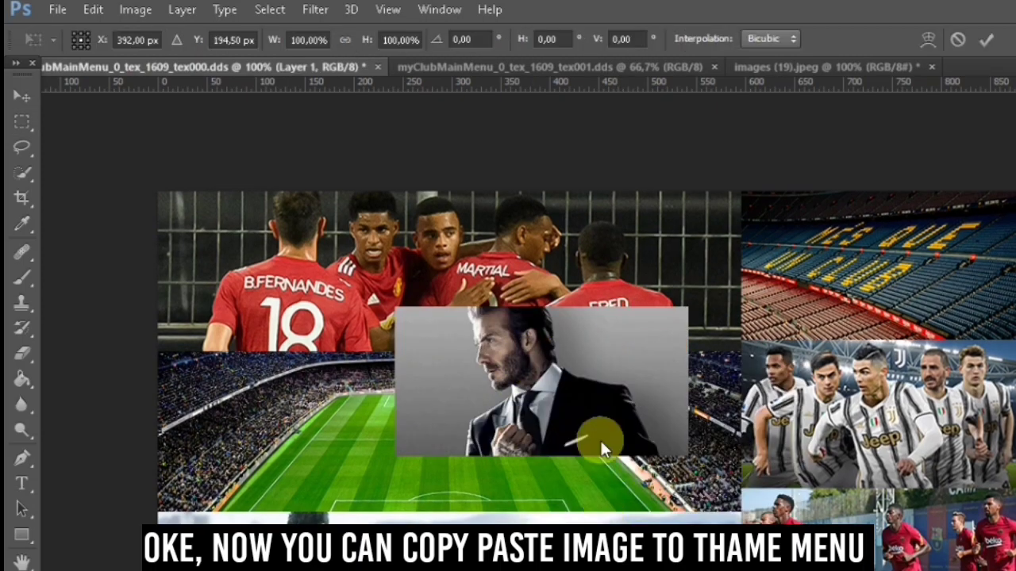
pyautogui.moveTo(633, 336); pyautogui.dragTo(934, 233)
pyautogui.press('Return')
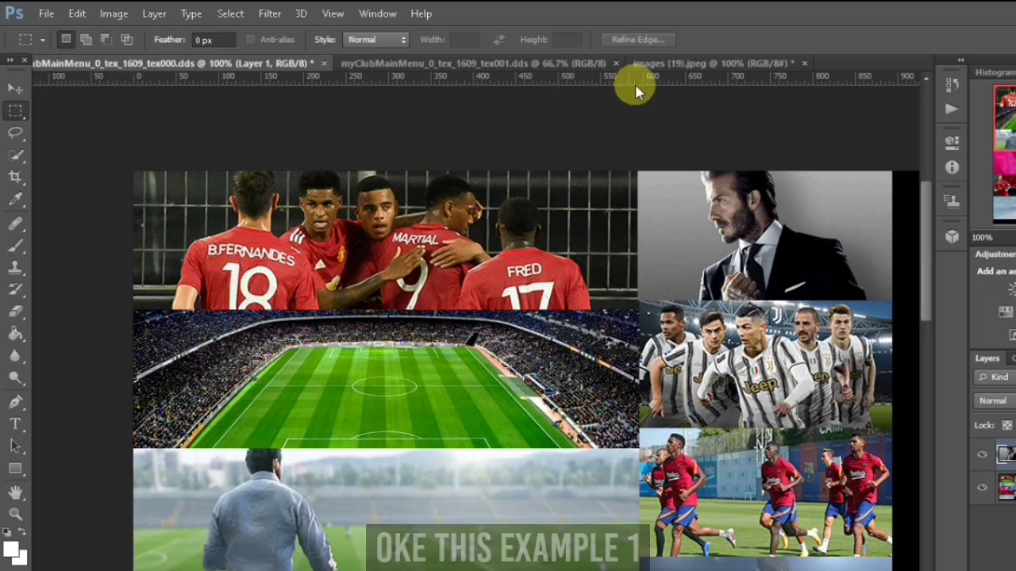
# Deselect the selection in images (19).jpeg and close the document without saving its changes.
pyautogui.click(647, 63)
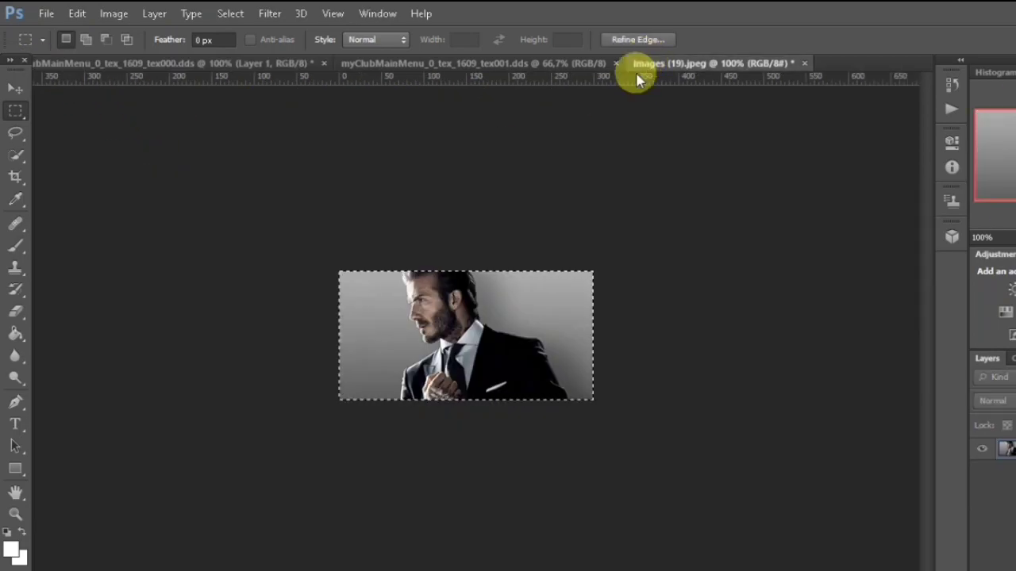
pyautogui.click(707, 154)
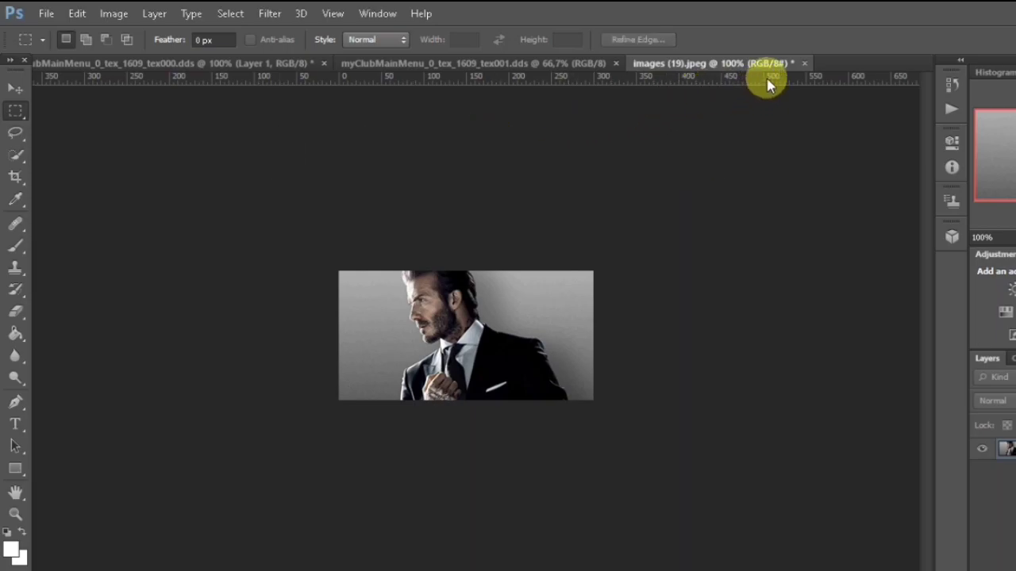
pyautogui.click(802, 64)
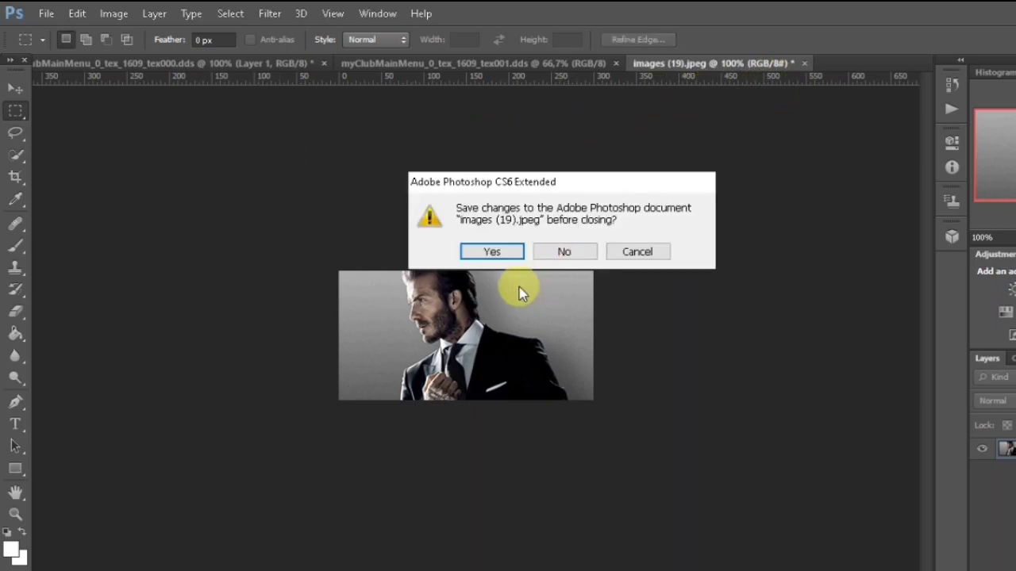
pyautogui.click(562, 251)
# Open images (15).jpeg from the tema folder, dock it beside the texture documents and check the target banner in myClubMainMenu_0_tex_1609_tex000.dds.
pyautogui.click(46, 13)
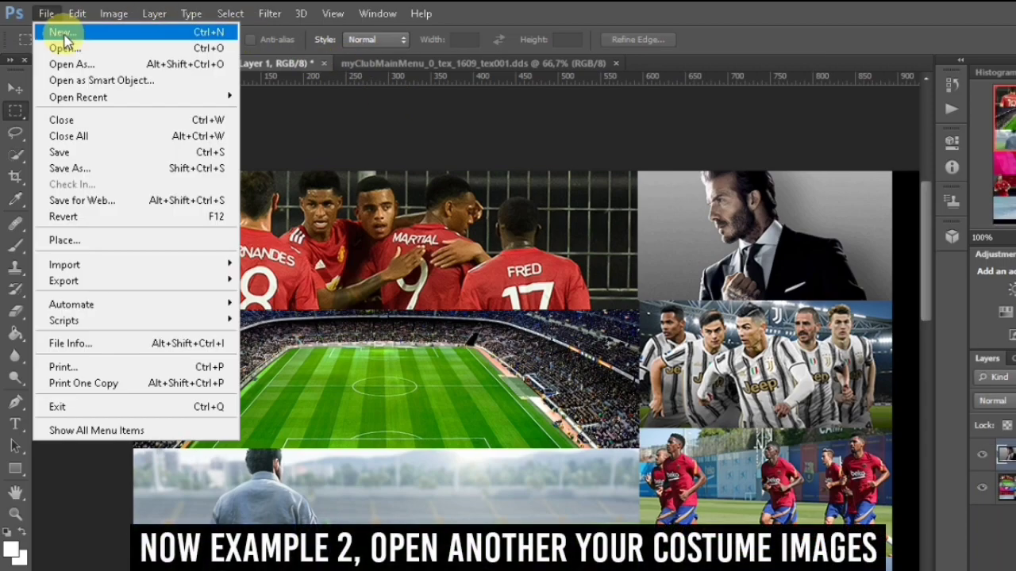
pyautogui.click(57, 31)
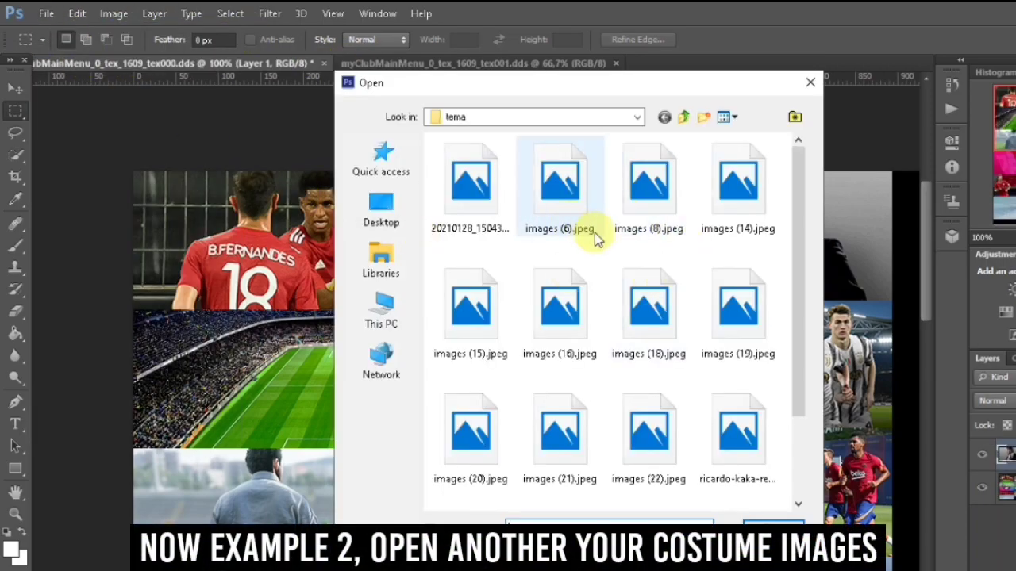
pyautogui.doubleClick(471, 305)
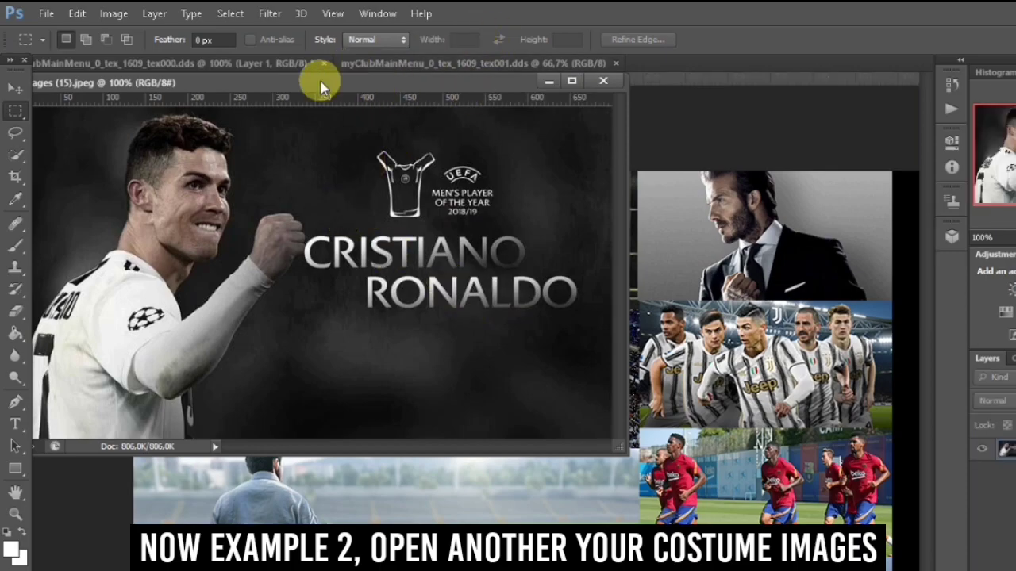
pyautogui.moveTo(319, 82); pyautogui.dragTo(658, 62)
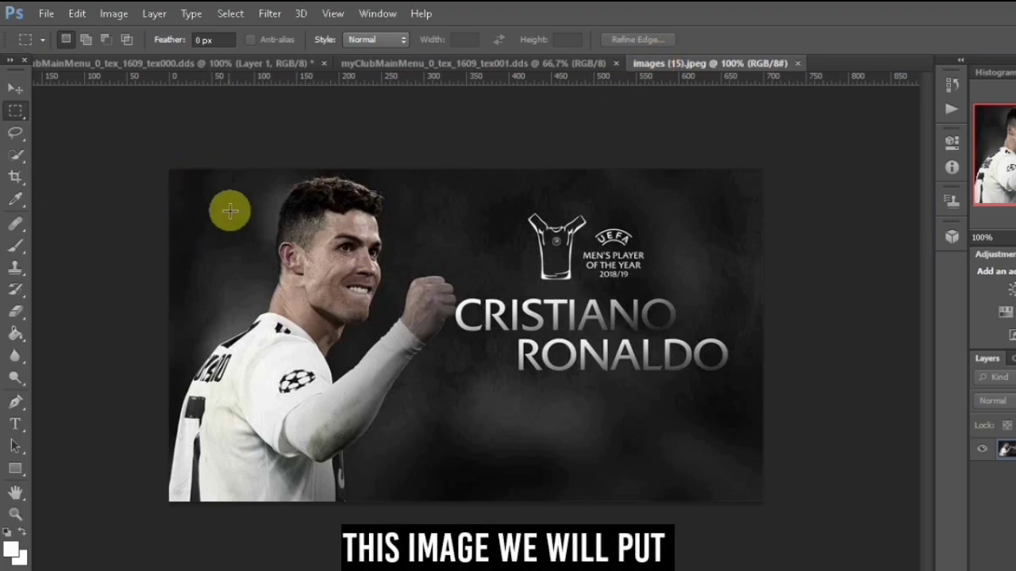
pyautogui.click(198, 63)
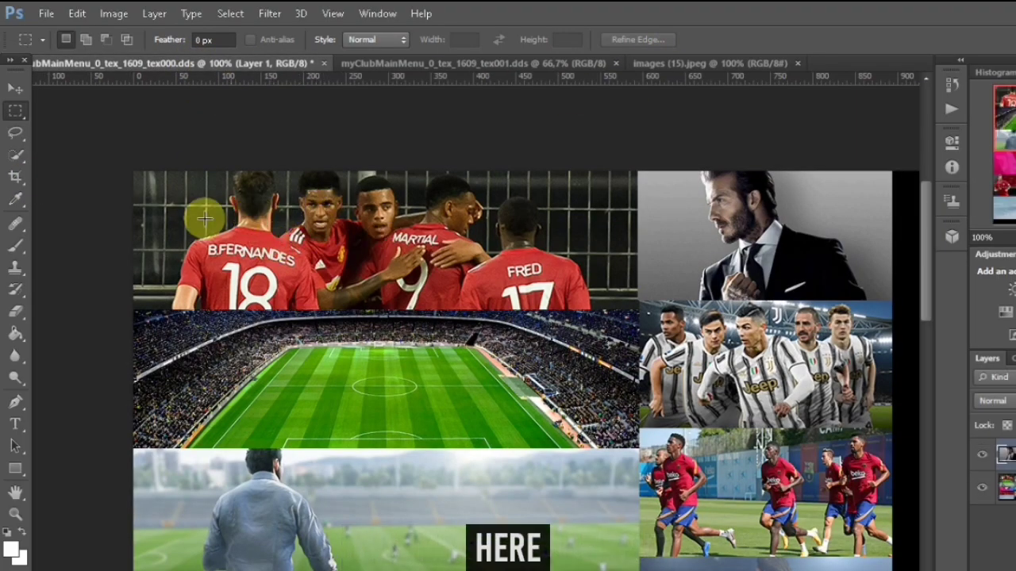
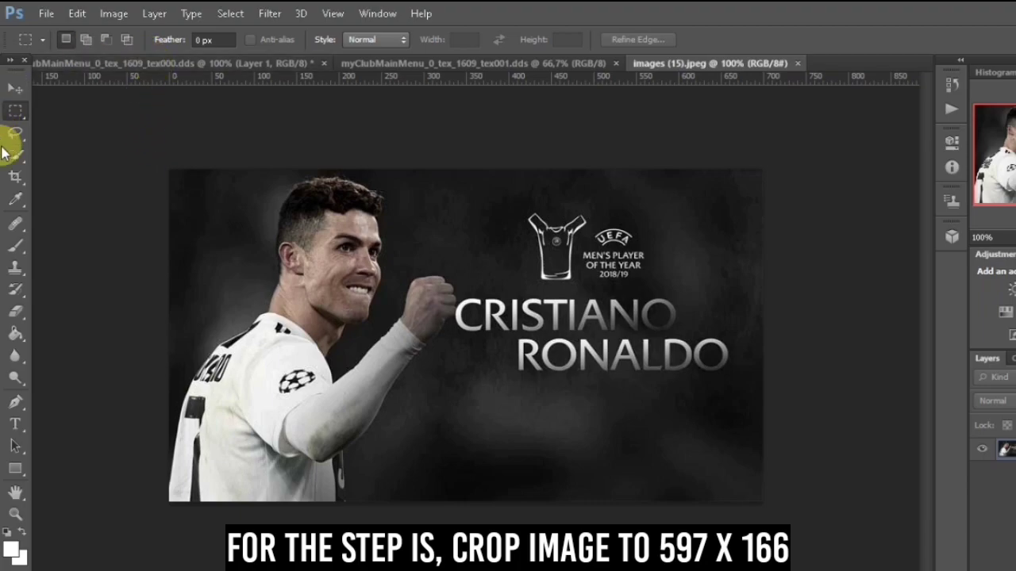
# Crop images (15).jpeg to a 597 x 166 ratio, positioning the picture so the player's face and the title text stay inside the frame.
pyautogui.click(15, 175)
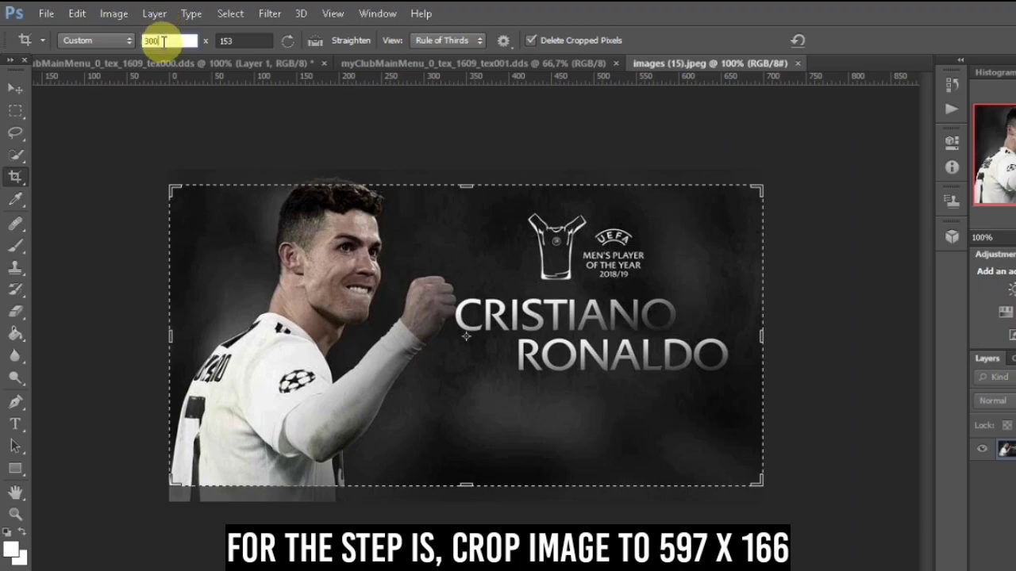
pyautogui.press('BackSpace')
pyautogui.press('BackSpace')
pyautogui.press('BackSpace')
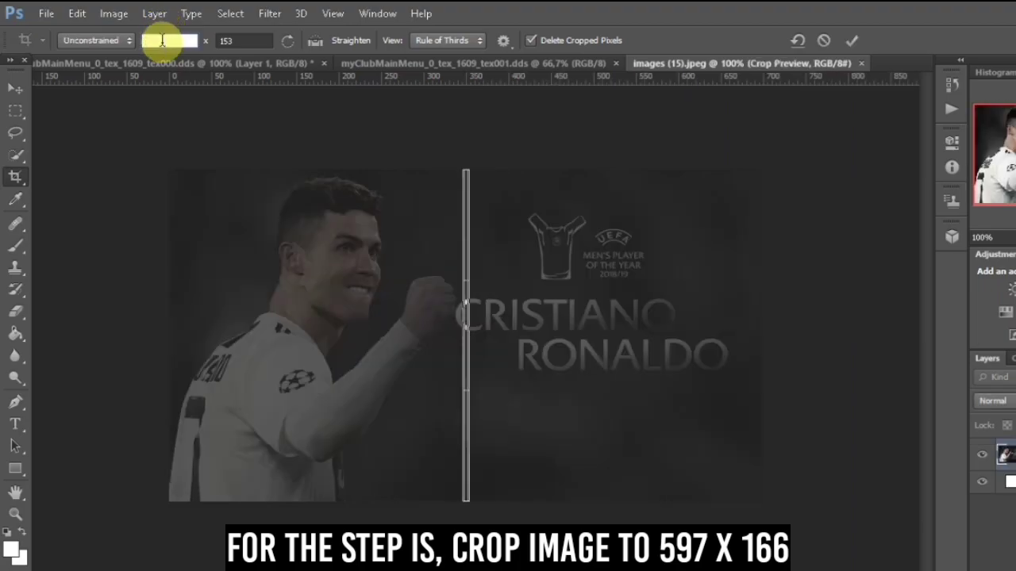
pyautogui.write('597')
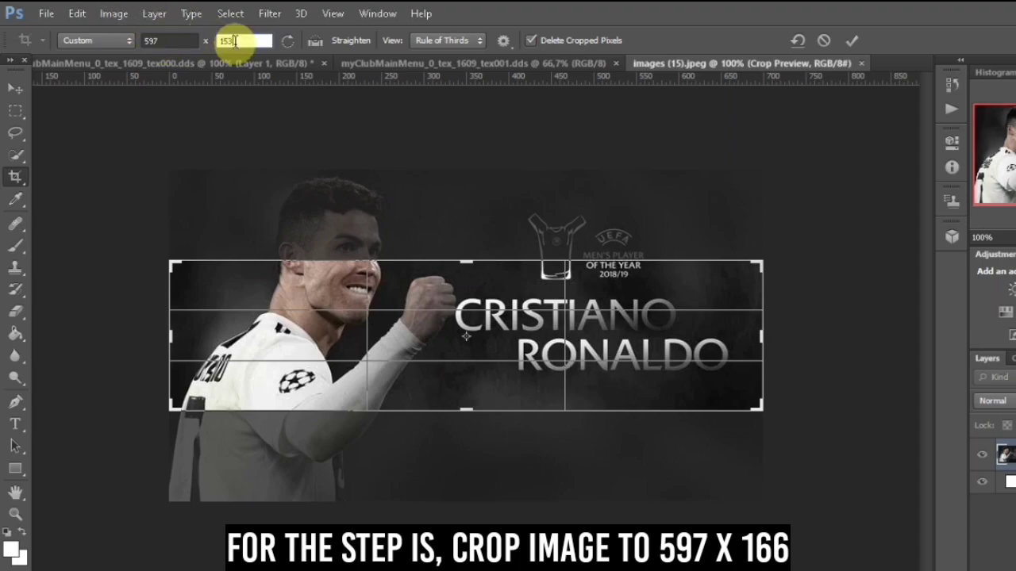
pyautogui.write('16')
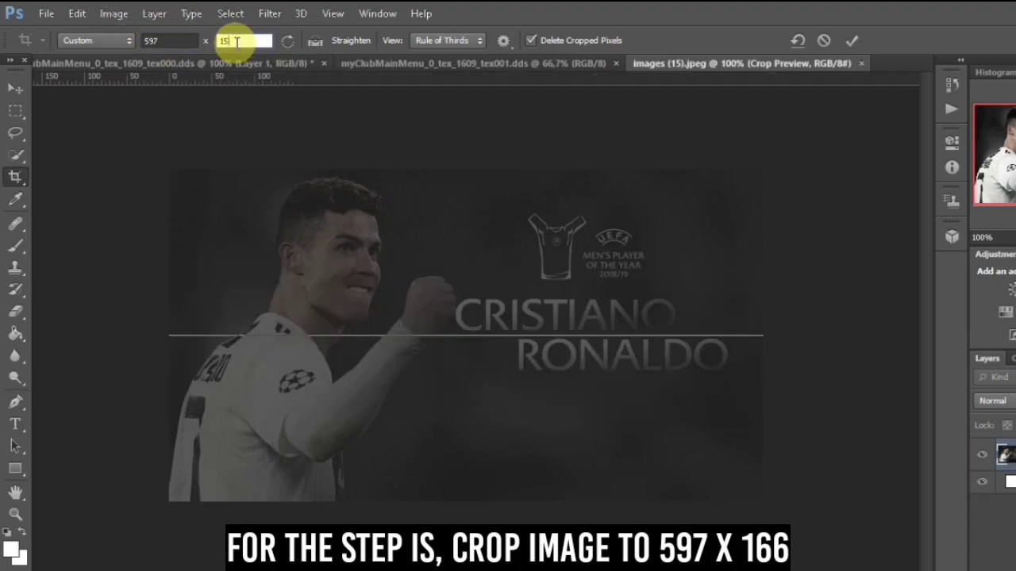
pyautogui.write('6')
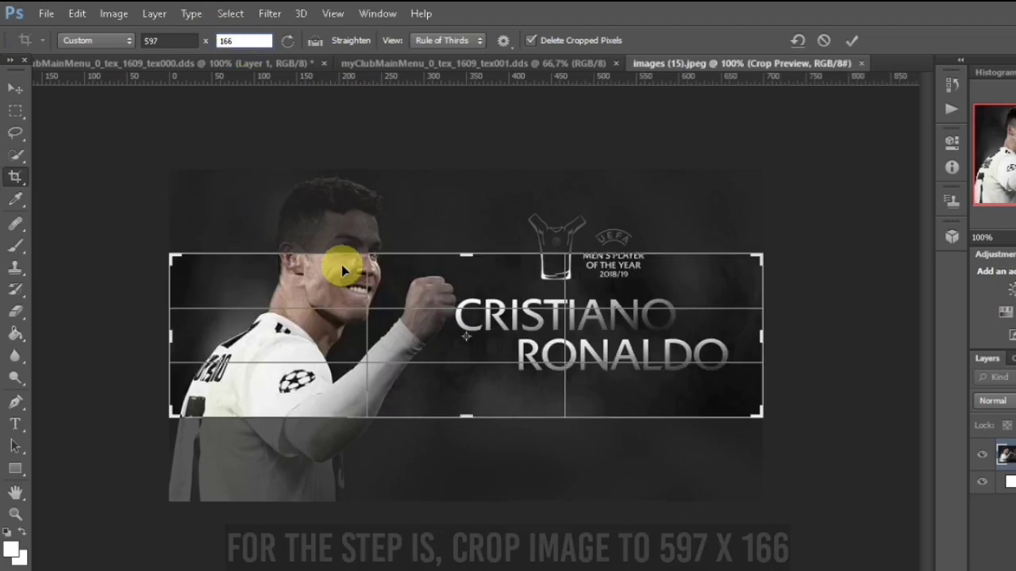
pyautogui.moveTo(351, 277); pyautogui.dragTo(350, 317)
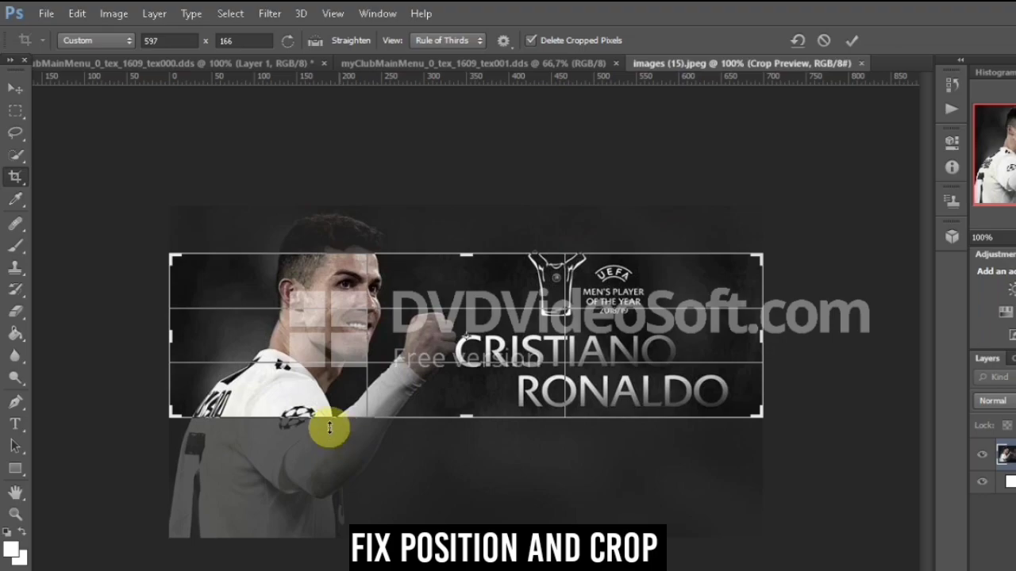
pyautogui.click(10, 98)
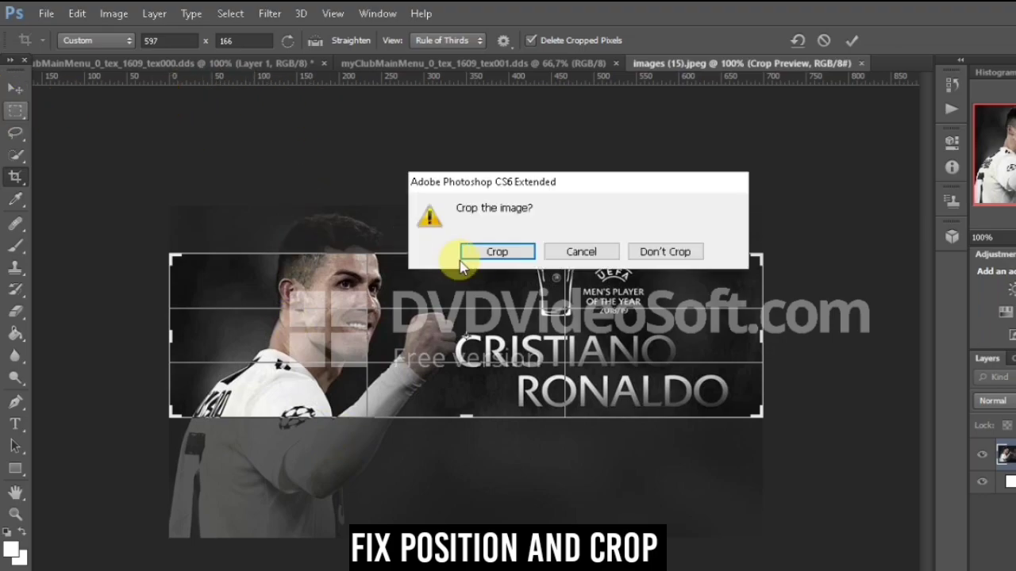
pyautogui.click(497, 252)
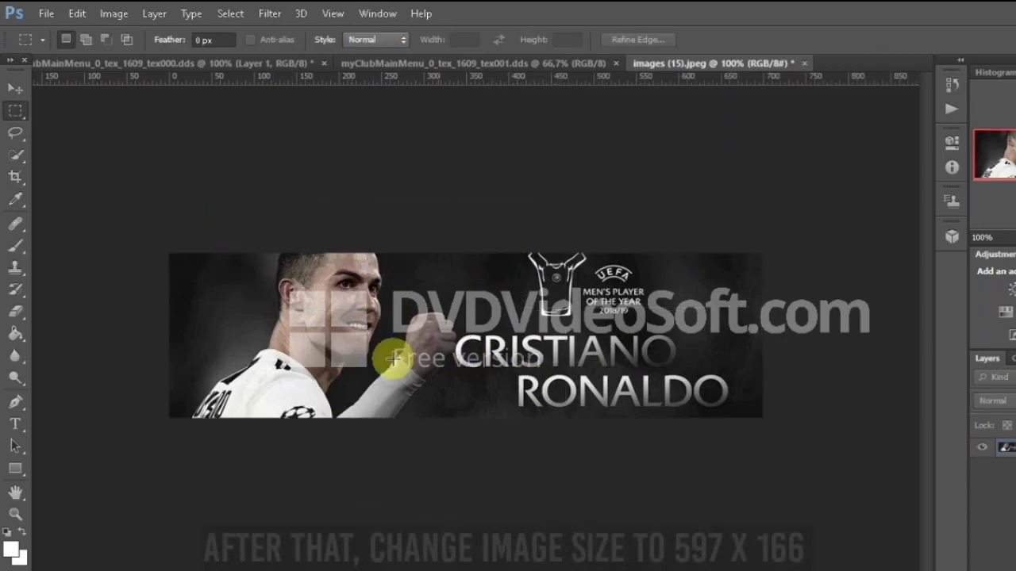
# Resize the cropped image to 597 pixels wide and 166 pixels high without constraining proportions.
pyautogui.click(113, 14)
pyautogui.click(135, 135)
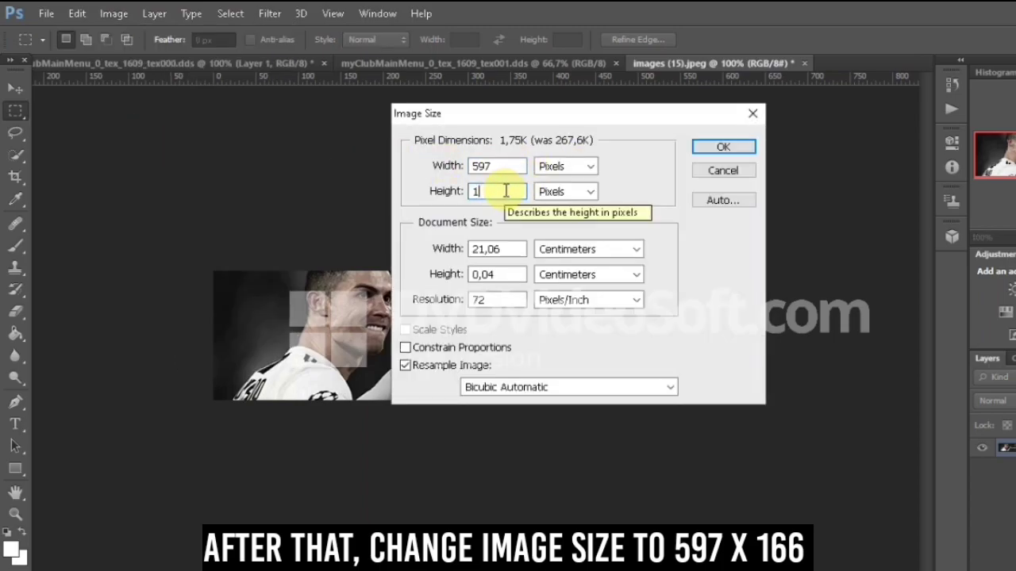
pyautogui.write('66')
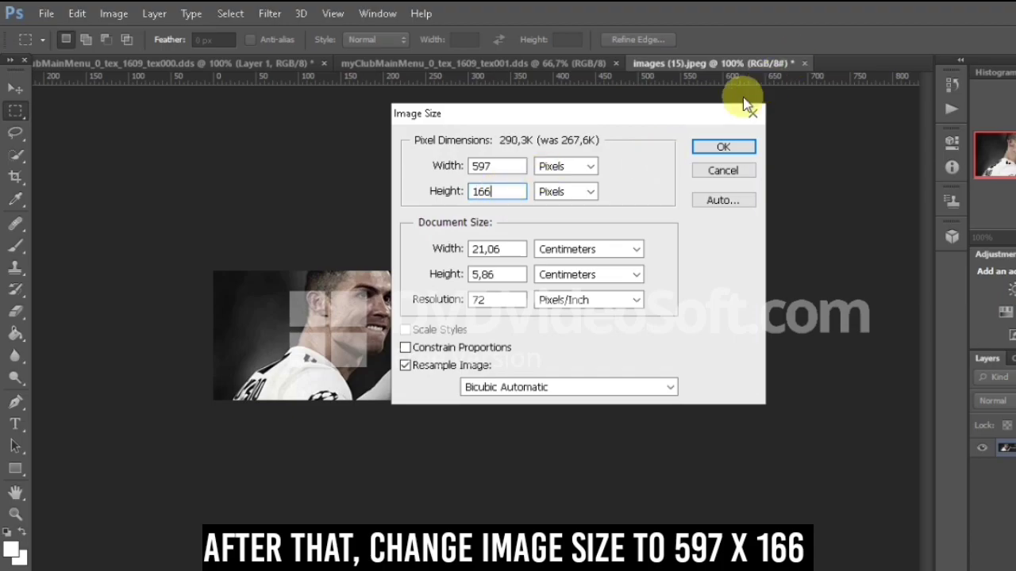
pyautogui.click(712, 149)
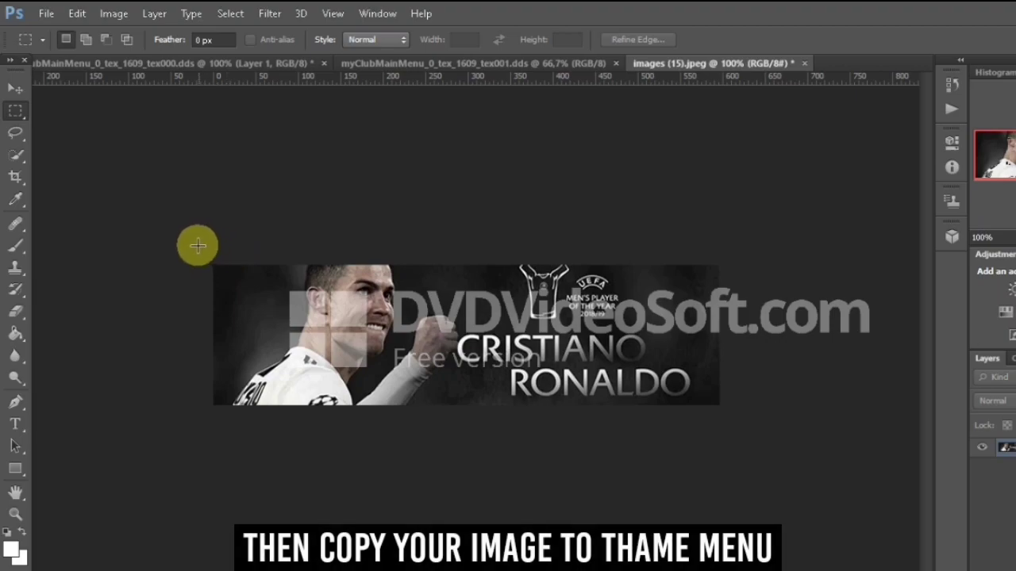
# Copy the whole 597 x 166 image and paste it into myClubMainMenu_0_tex_1609_tex000.dds.
pyautogui.moveTo(213, 265); pyautogui.dragTo(732, 460)
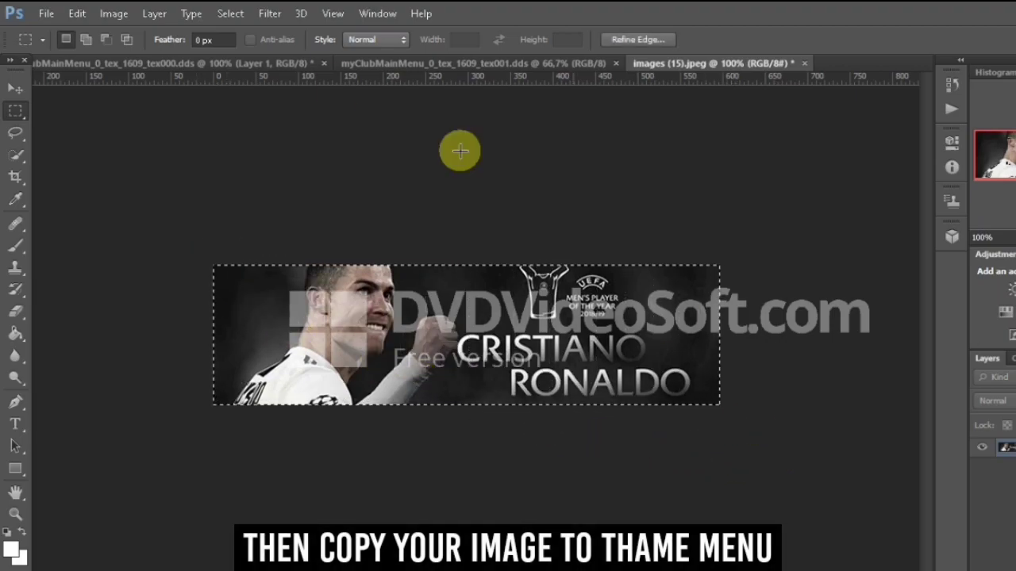
pyautogui.click(212, 66)
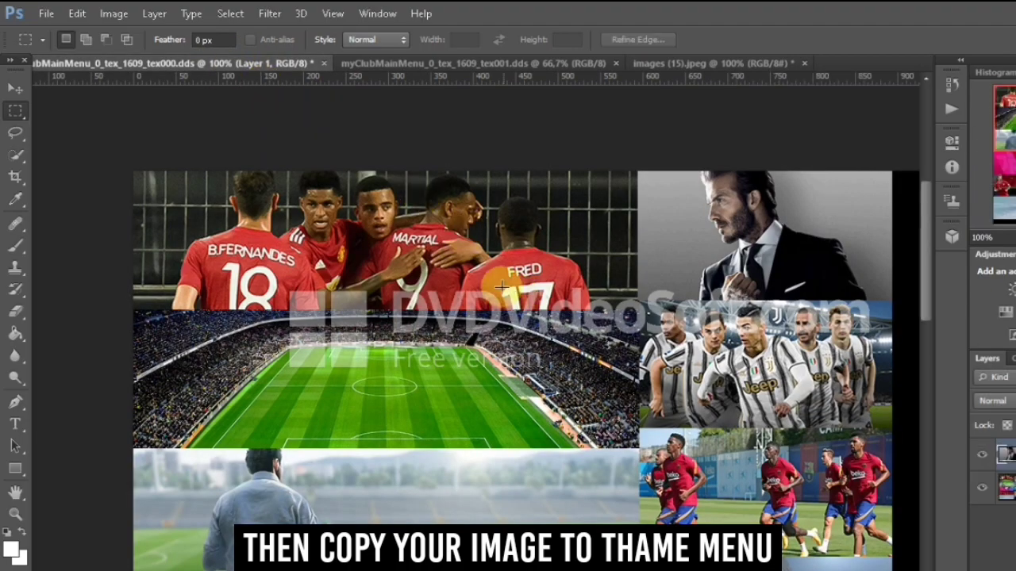
pyautogui.hotkey('ctrl', 'v')
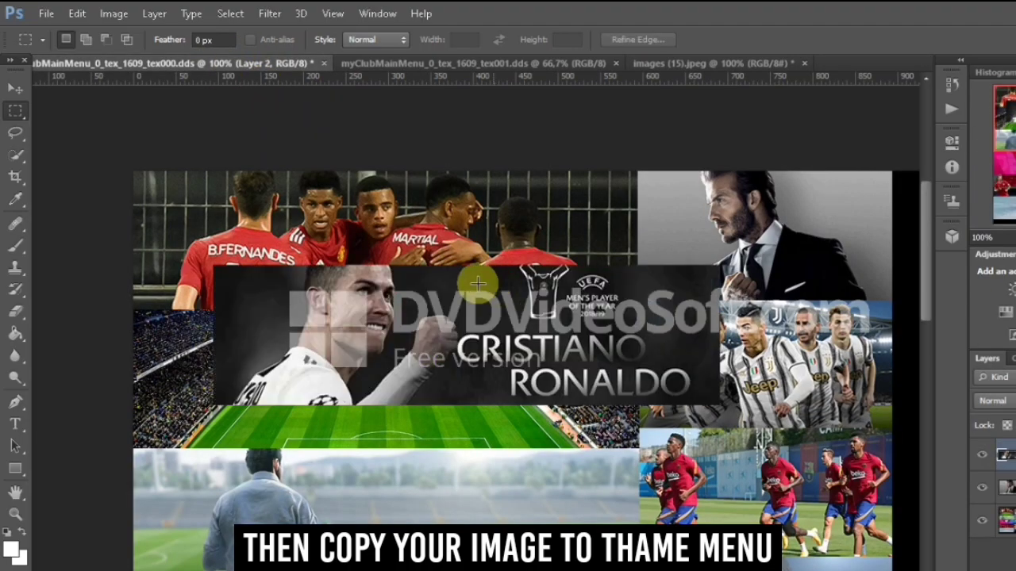
# Move the pasted image with Free Transform so it exactly covers the red-shirted players banner above the stadium pitch.
pyautogui.rightClick(396, 279)
pyautogui.click(456, 426)
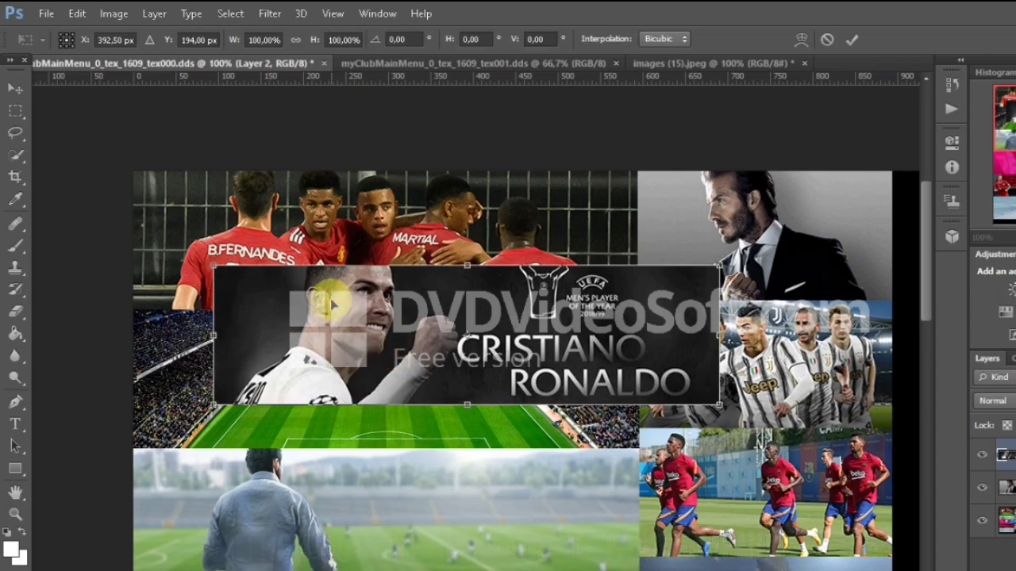
pyautogui.moveTo(323, 283); pyautogui.dragTo(256, 204)
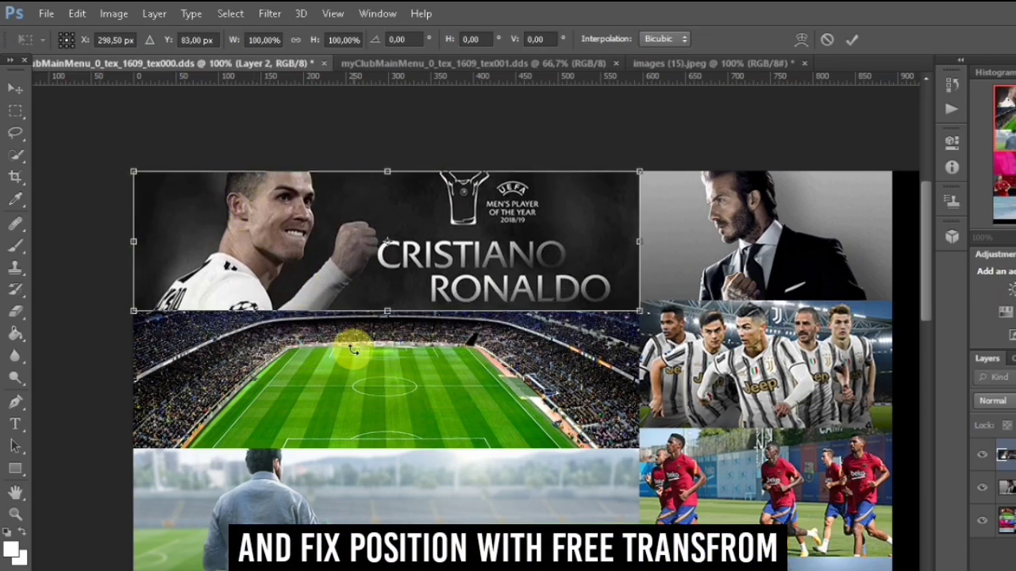
pyautogui.press('Return')
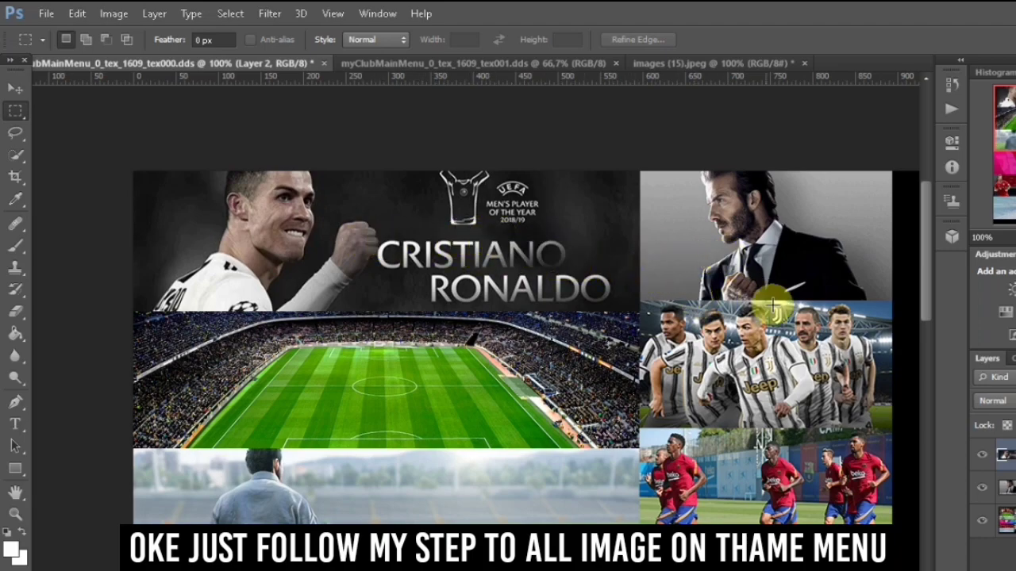
# Review the remaining banners in myClubMainMenu_0_tex_1609_tex000.dds and tex001.dds, including the finished versions of the textures.
pyautogui.moveTo(922, 301); pyautogui.dragTo(907, 430)
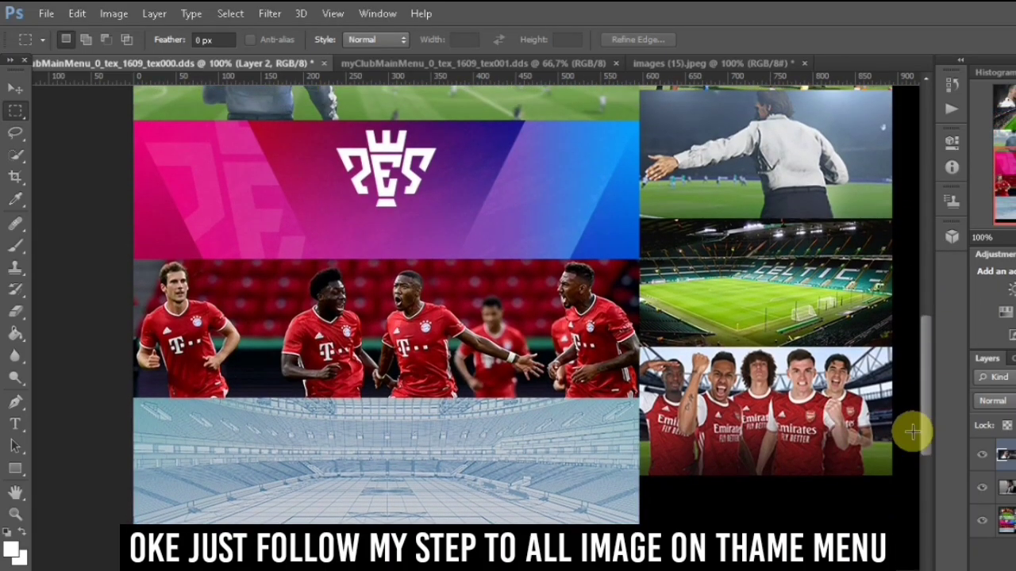
pyautogui.click(428, 59)
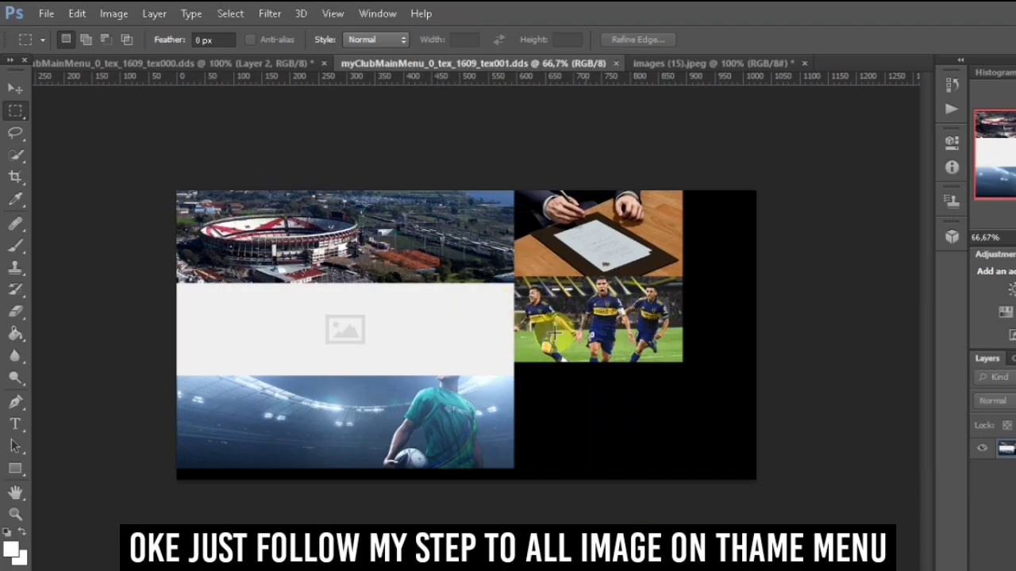
pyautogui.click(226, 64)
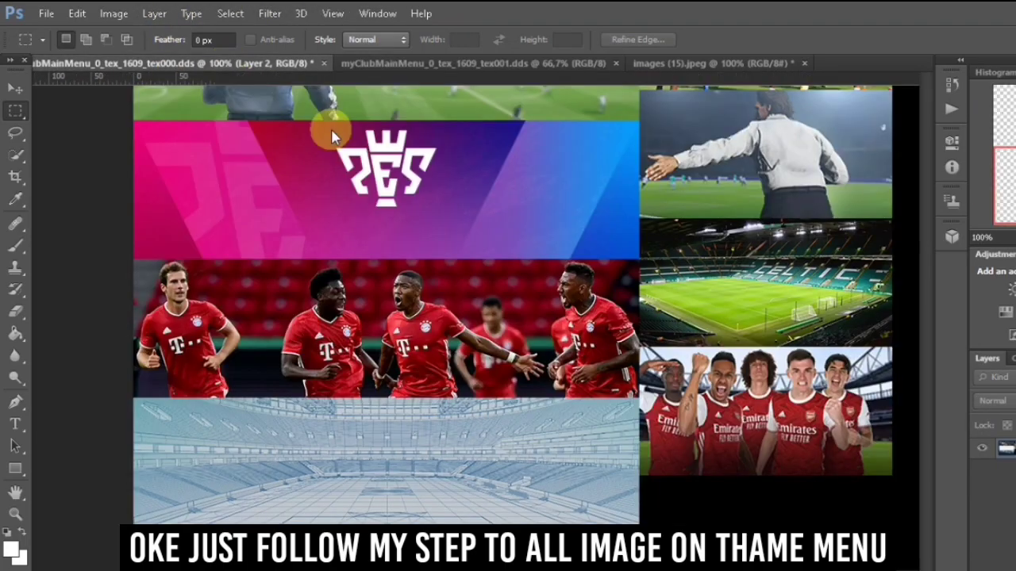
pyautogui.scroll(10, 563, 353)
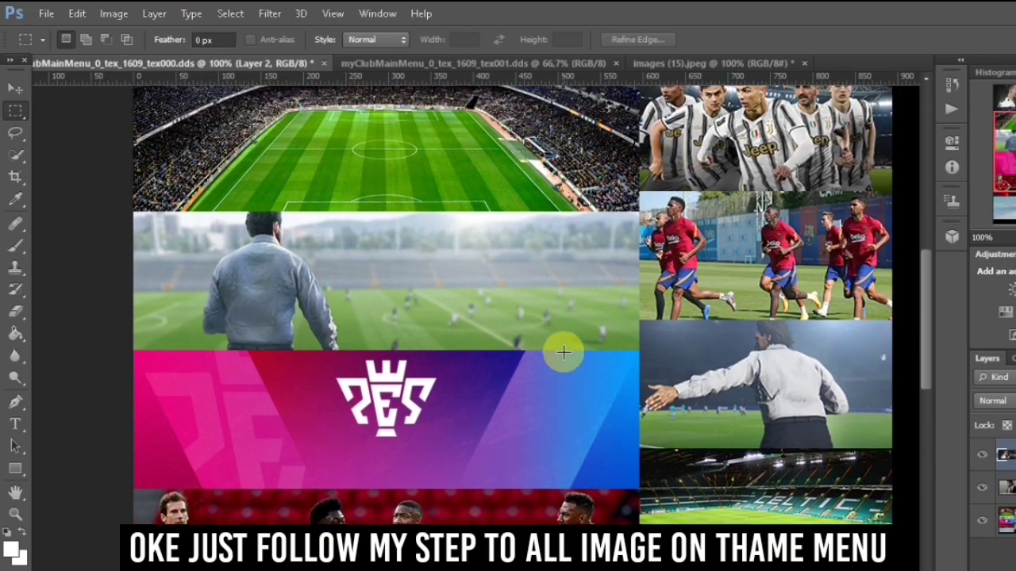
pyautogui.scroll(5, 563, 352)
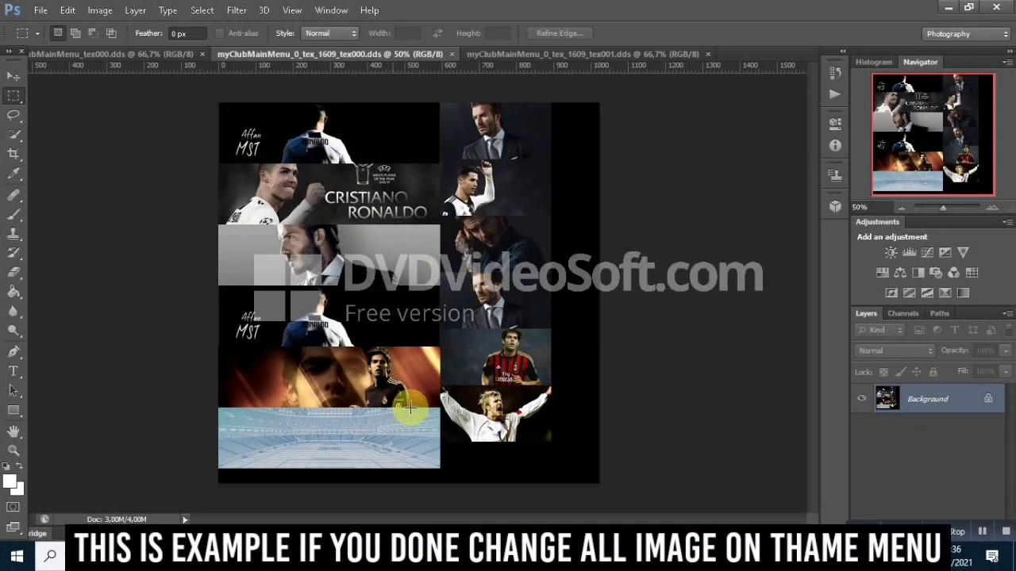
pyautogui.click(515, 55)
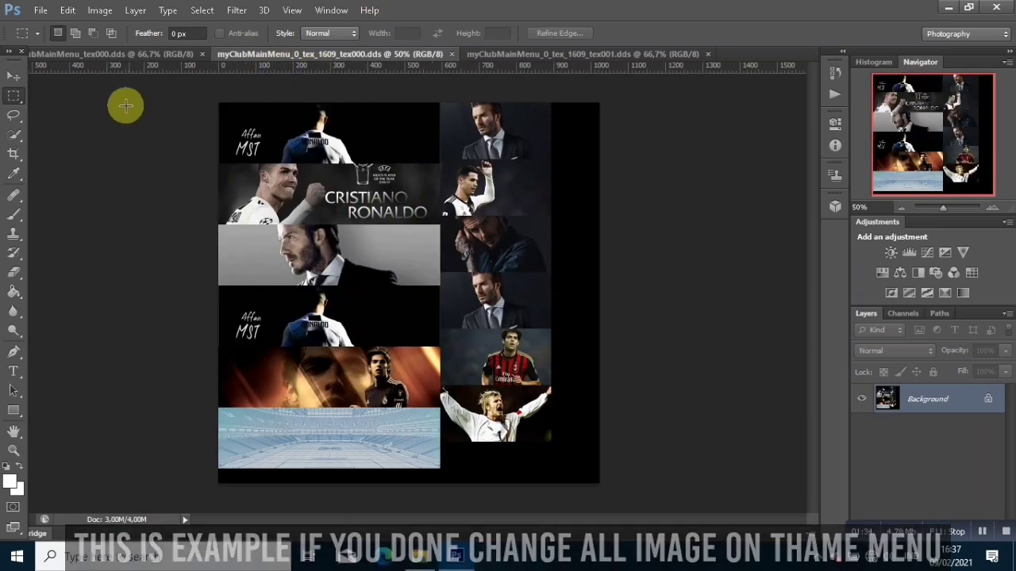
# Start saving myClubMainMenu_0_tex_1609_tex000.dds under Patch MST > Gambar Icon and create a new folder there named Gambar Tema.
pyautogui.click(36, 11)
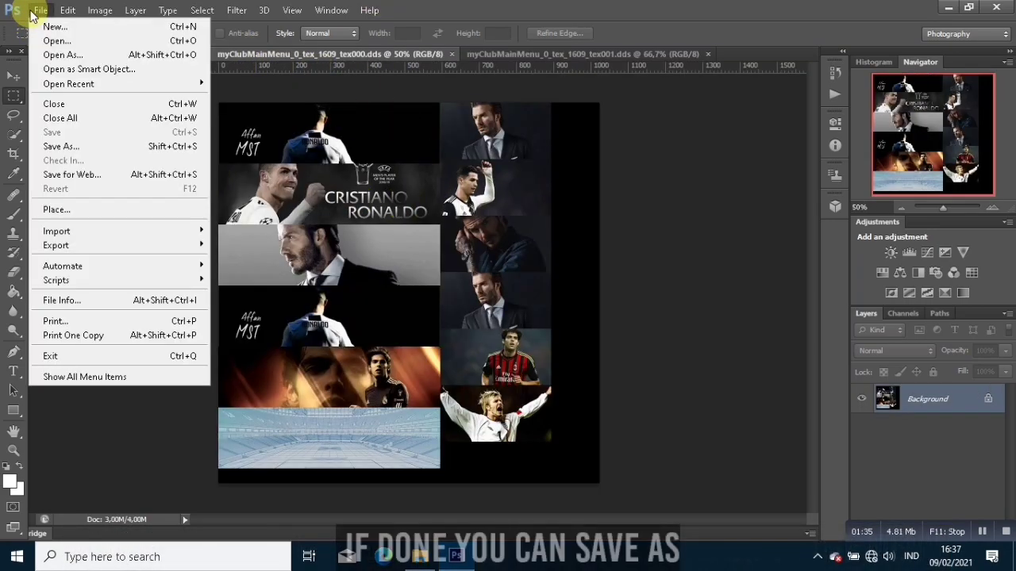
pyautogui.click(69, 146)
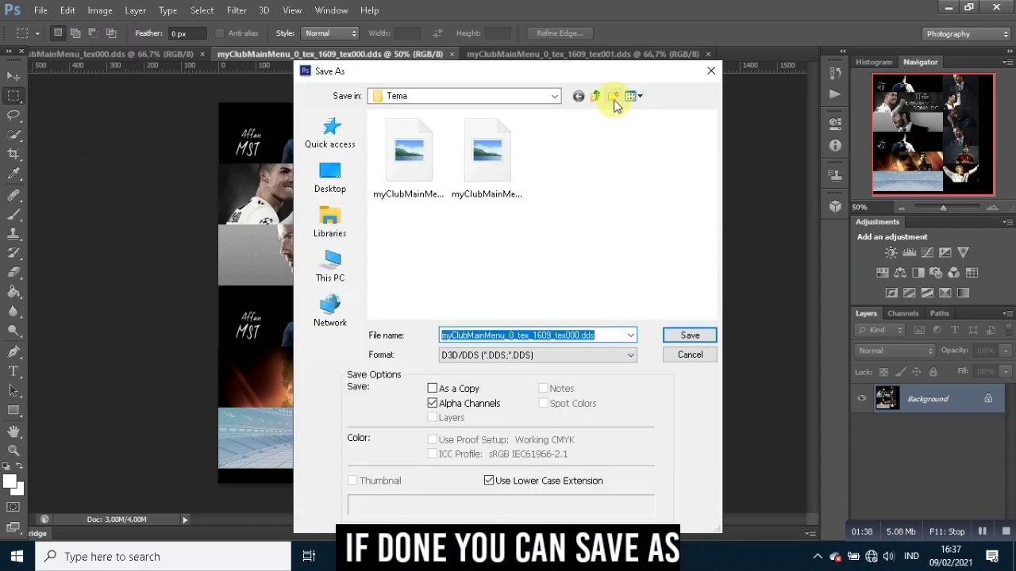
pyautogui.click(599, 101)
pyautogui.click(599, 101)
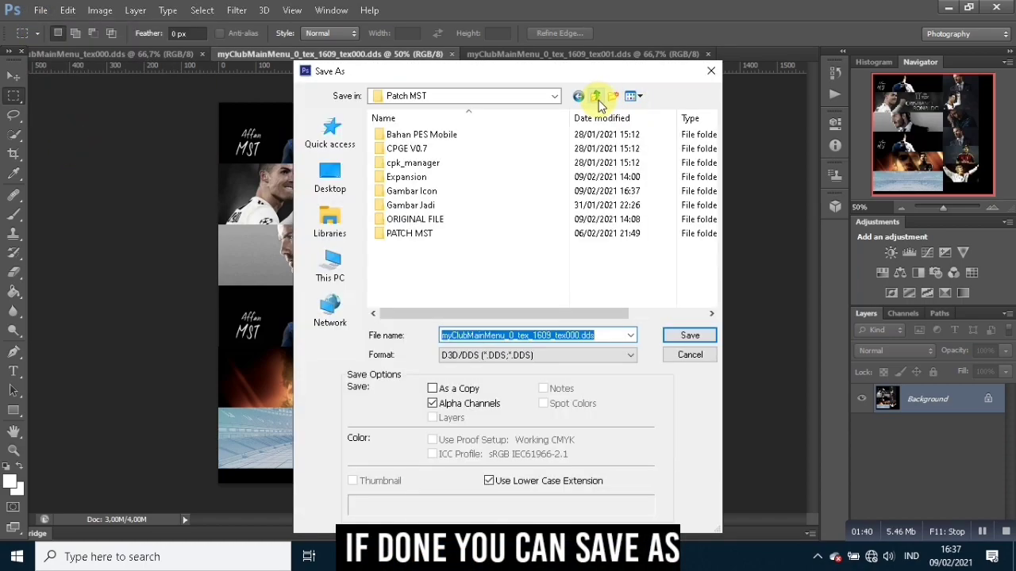
pyautogui.doubleClick(405, 192)
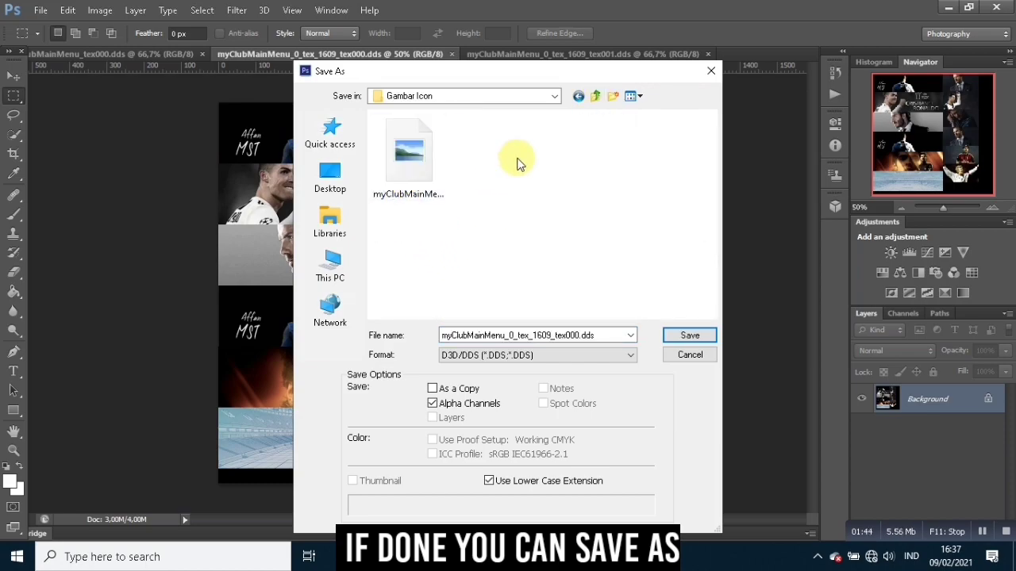
pyautogui.click(614, 96)
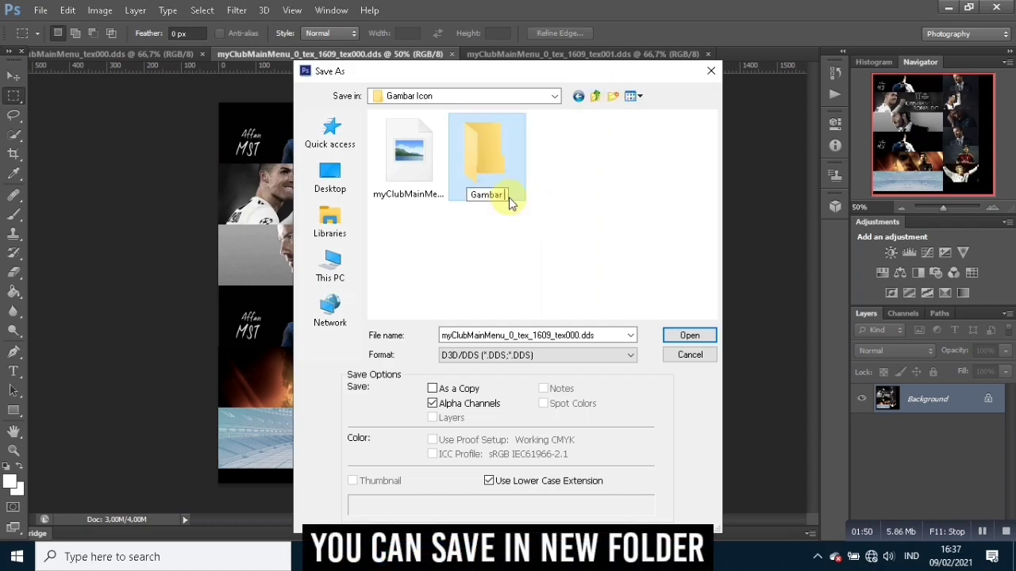
pyautogui.write('Gambar Temp')
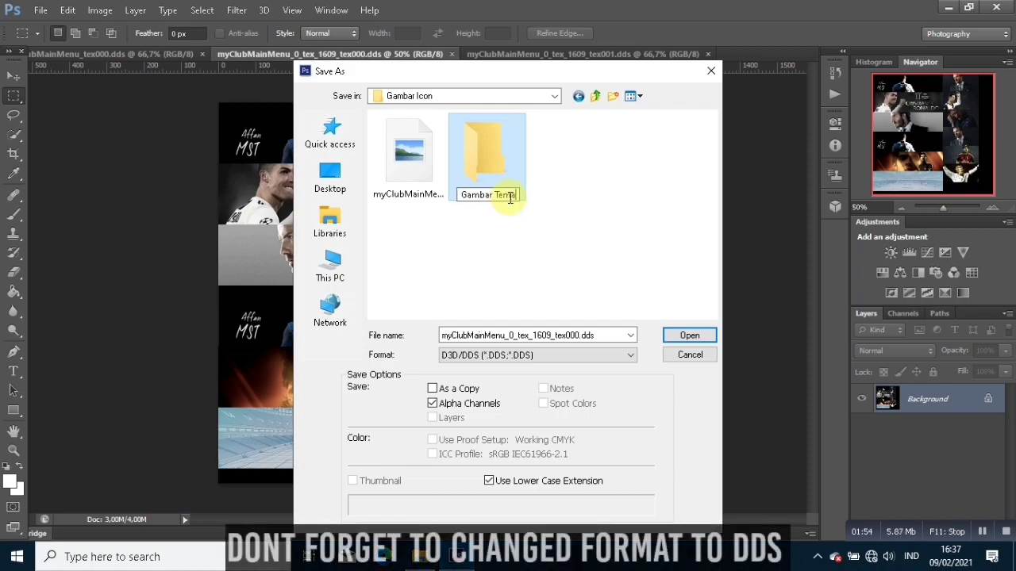
pyautogui.press('Return')
# Save myClubMainMenu_0_tex_1609_tex000.dds in the Gambar Tema folder as D3D/DDS, 8.8.8.8 ARGB 32 bpp unsigned, without MIP maps.
pyautogui.doubleClick(495, 190)
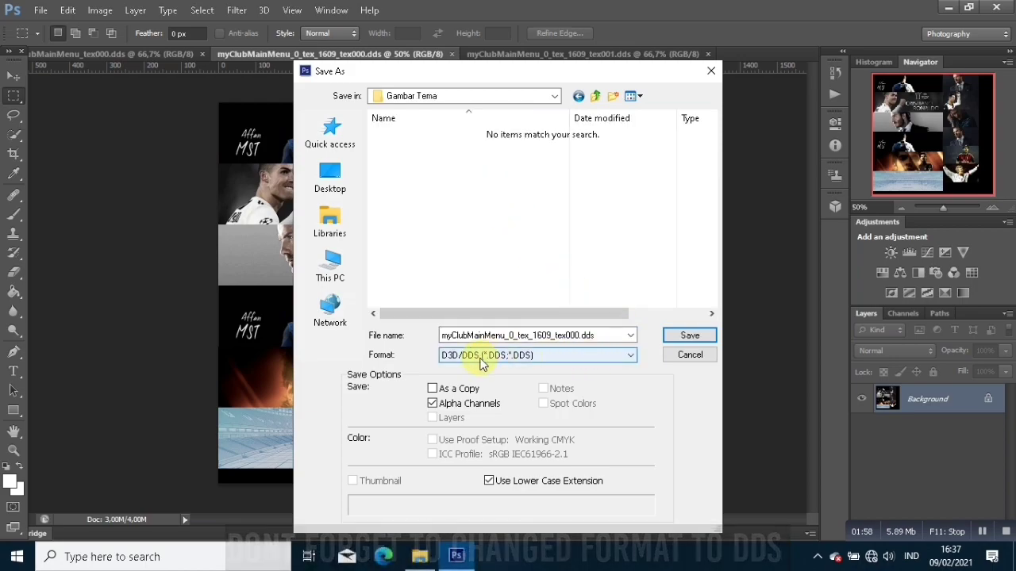
pyautogui.click(688, 337)
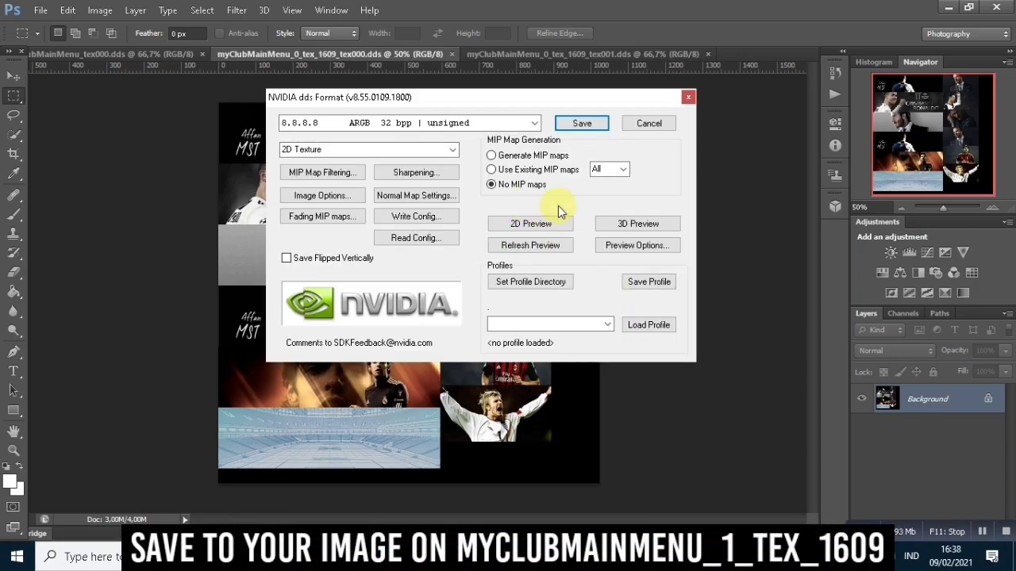
pyautogui.click(579, 127)
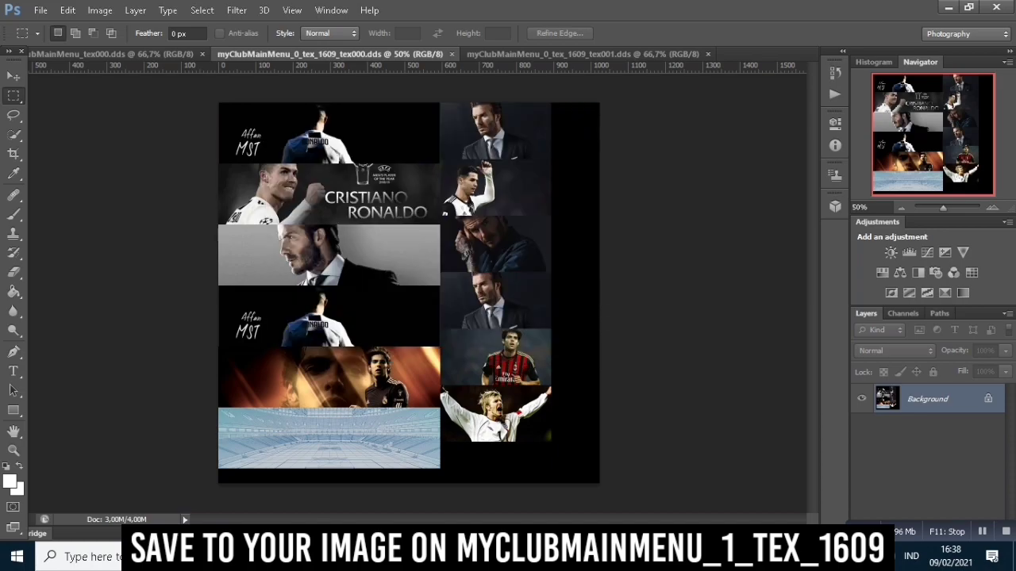
# Save myClubMainMenu_0_tex_1609_tex001.dds in Gambar Icon > Gambar Tema as D3D/DDS, 8.8.8.8 ARGB 32 bpp unsigned, without MIP maps.
pyautogui.click(494, 55)
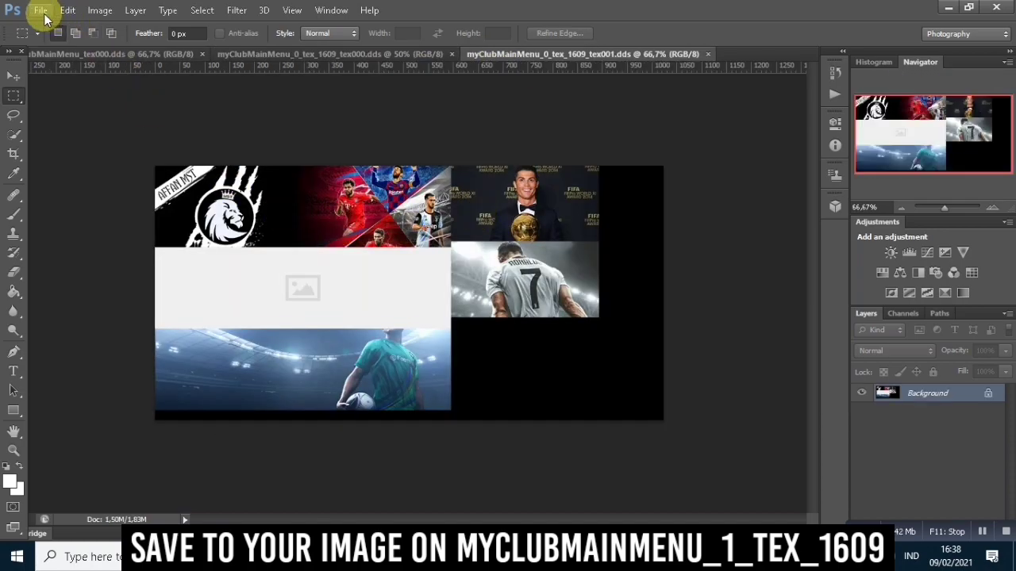
pyautogui.click(44, 15)
pyautogui.click(95, 141)
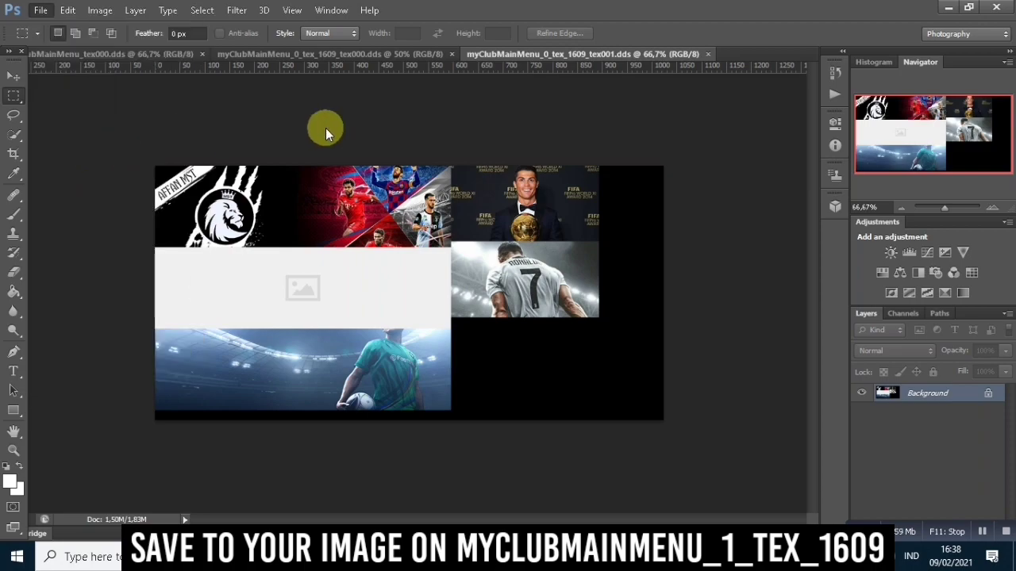
pyautogui.click(595, 96)
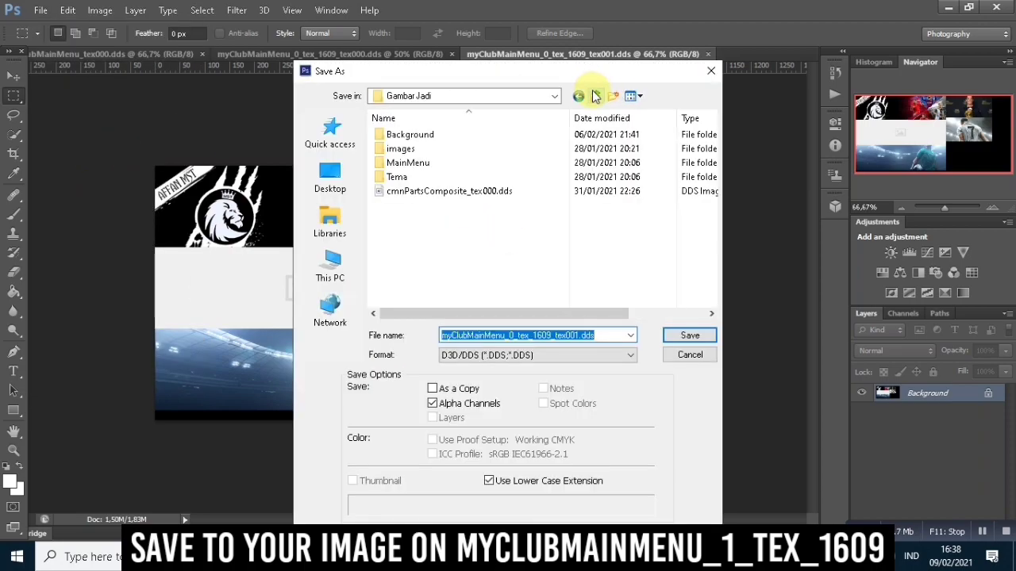
pyautogui.click(595, 96)
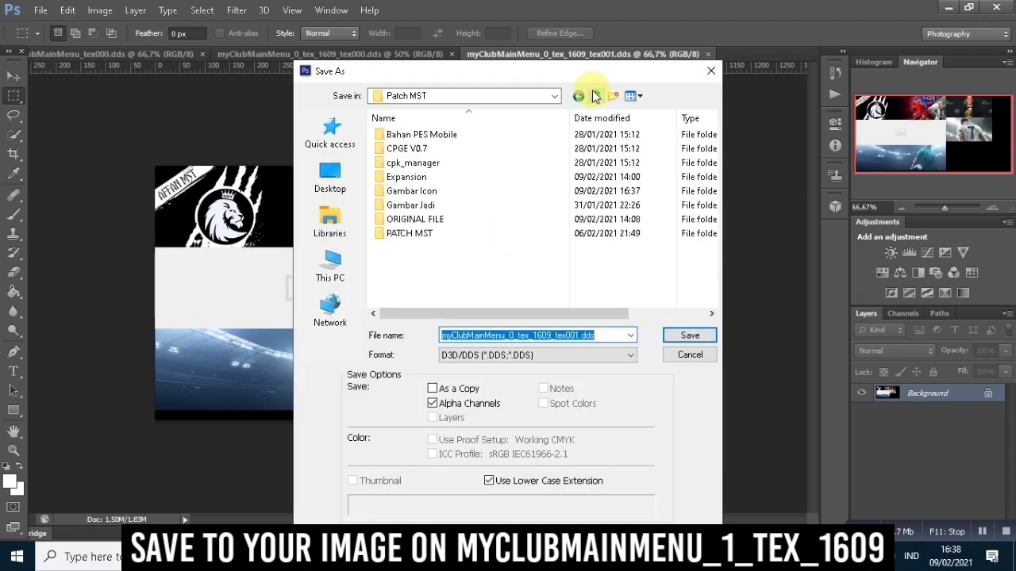
pyautogui.doubleClick(409, 191)
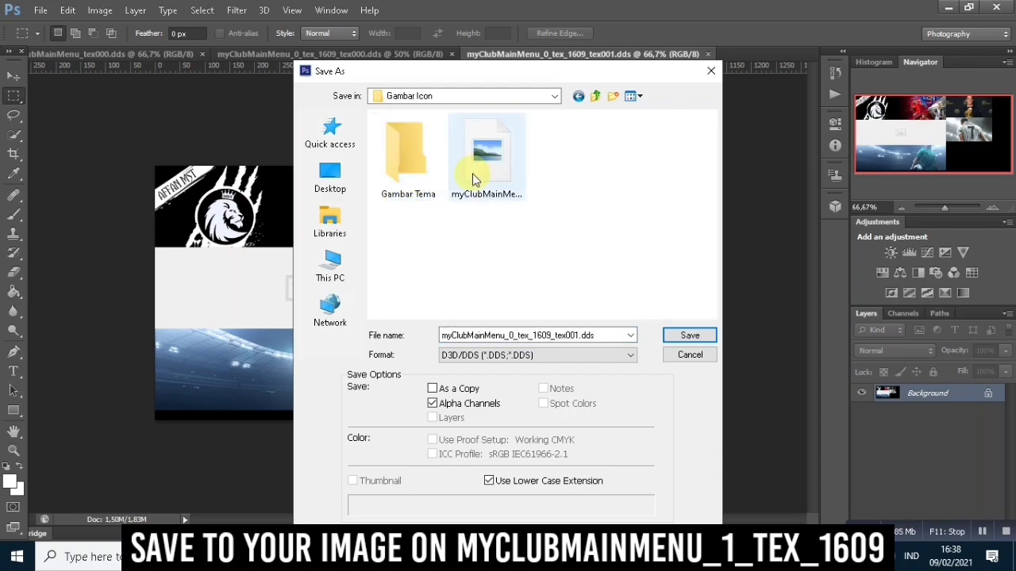
pyautogui.doubleClick(426, 181)
pyautogui.click(689, 336)
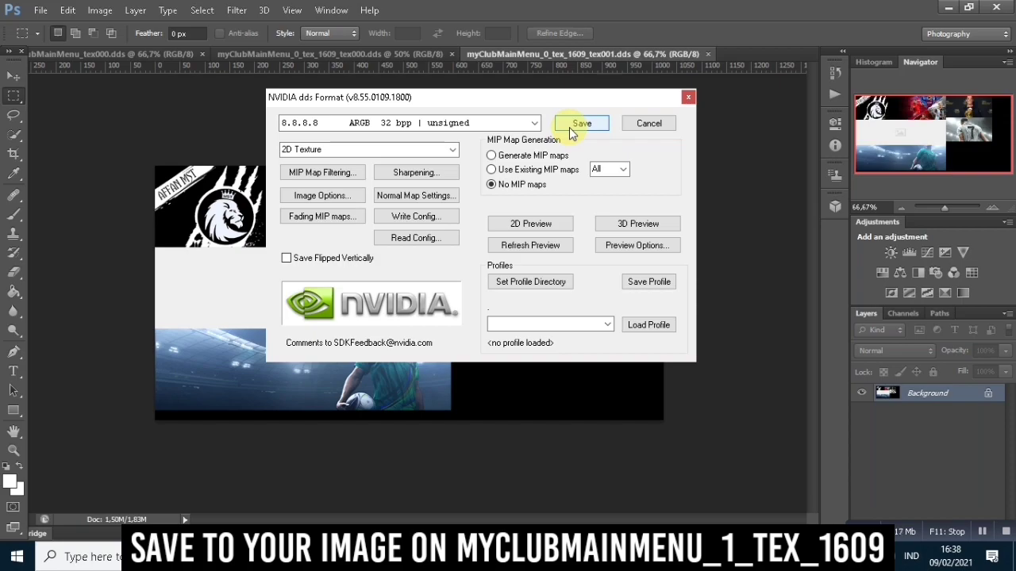
pyautogui.click(569, 127)
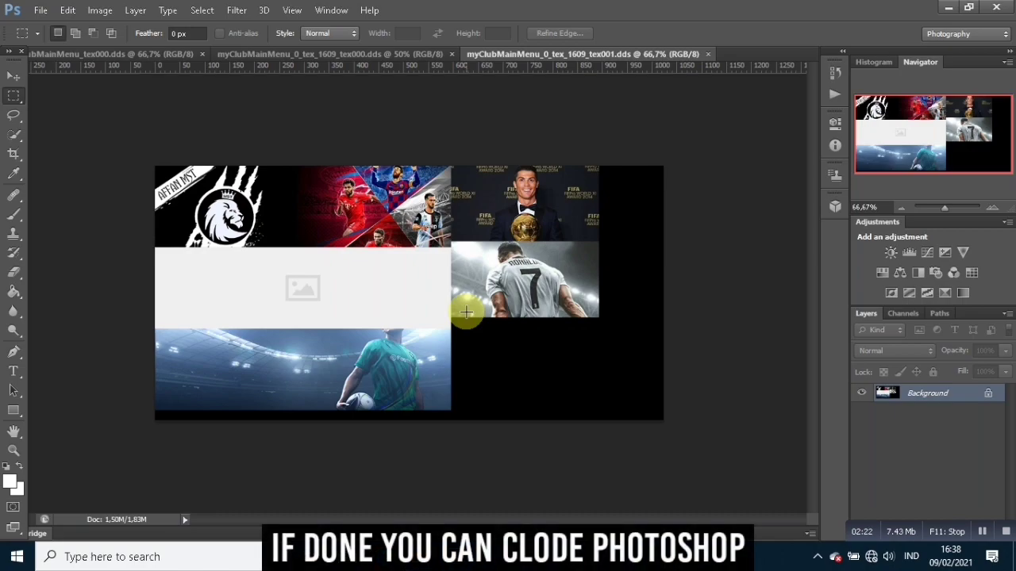
# Close Photoshop and the Tema folder window, and open a new File Explorer window.
pyautogui.click(1001, 9)
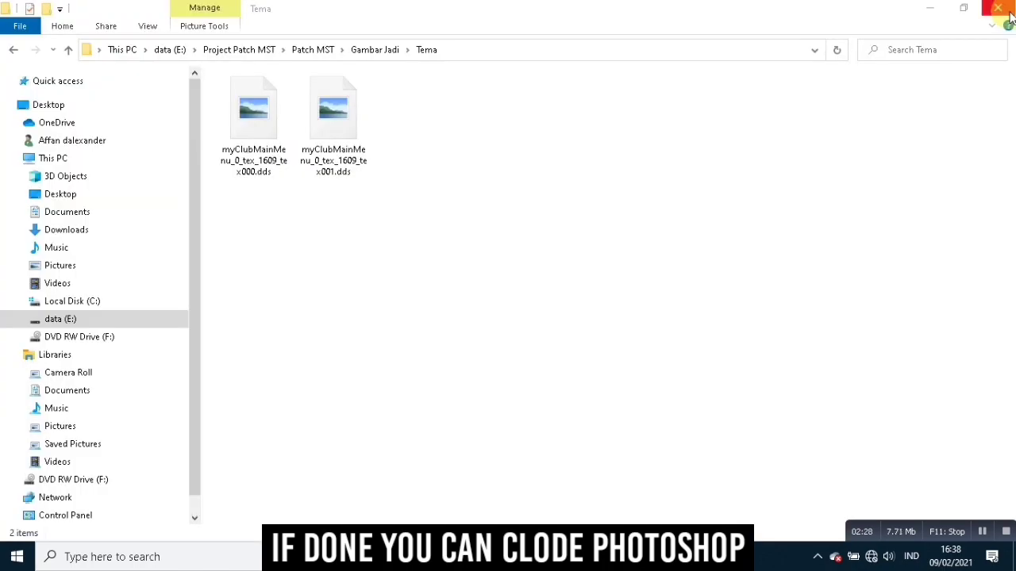
pyautogui.click(1002, 9)
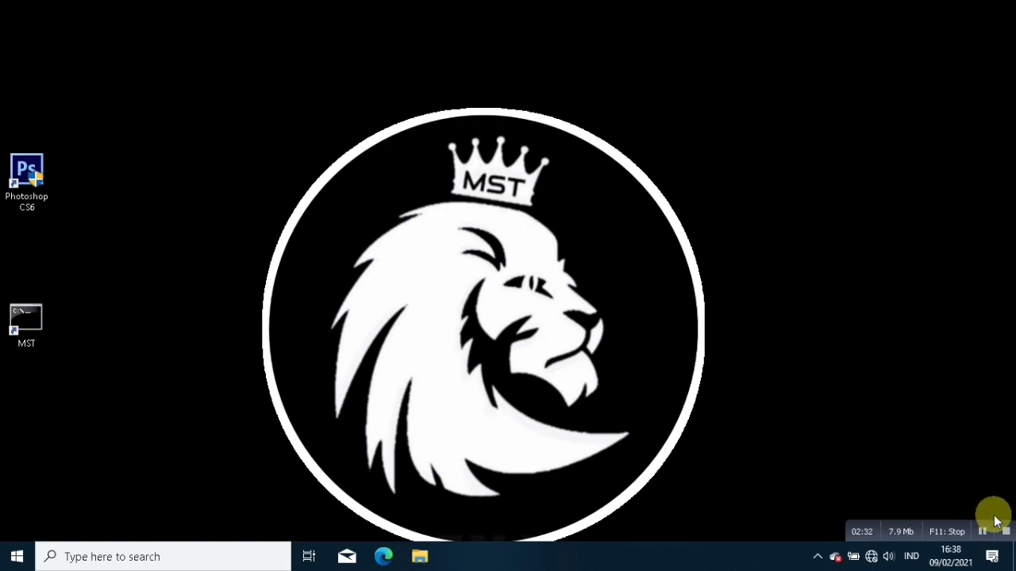
pyautogui.click(422, 556)
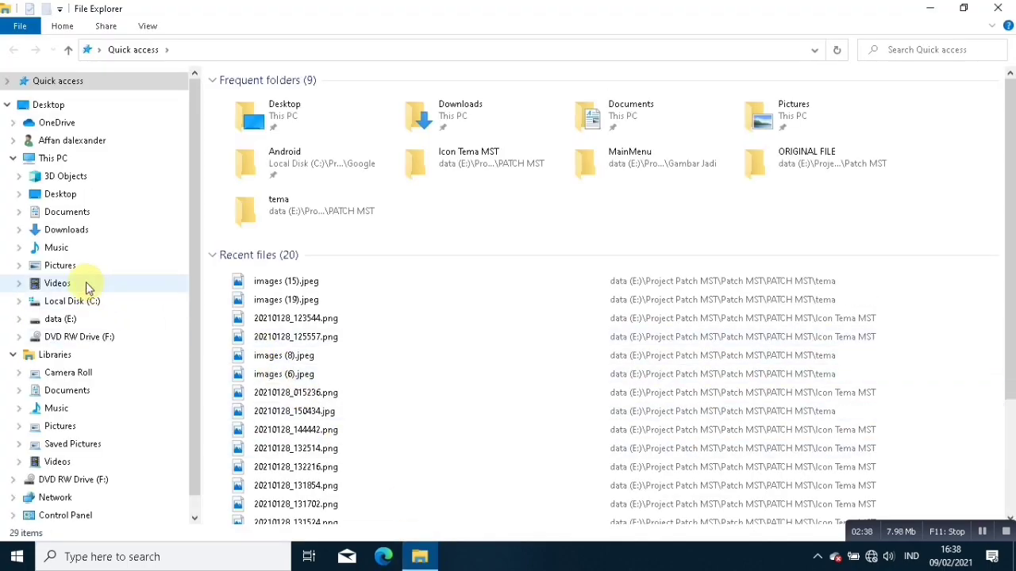
# Launch PES Next-Gen CPK File Manager from the cpk_manager folder under data (E:) > Project Patch MST > Patch MST.
pyautogui.scroll(-1, 103, 327)
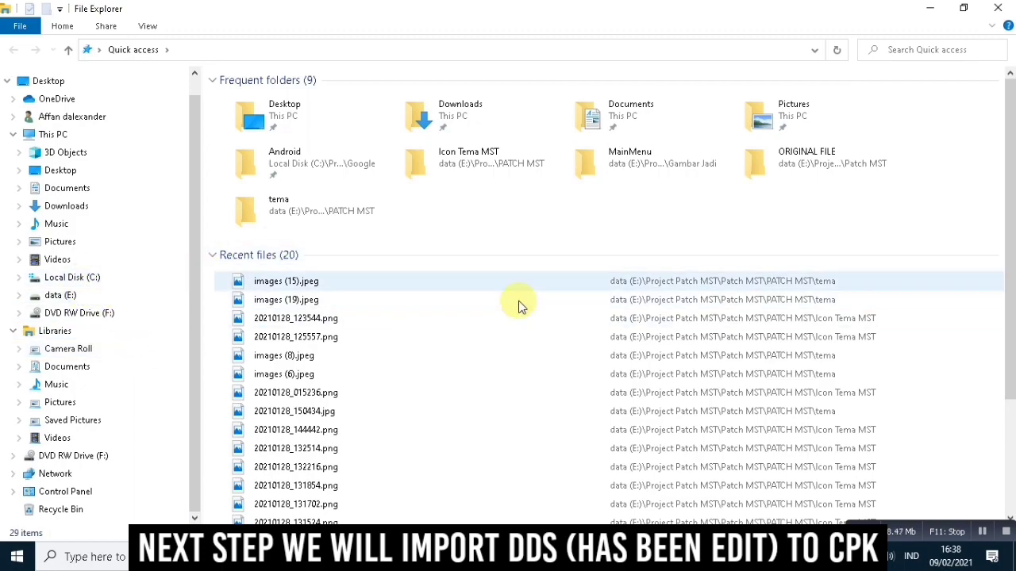
pyautogui.click(77, 296)
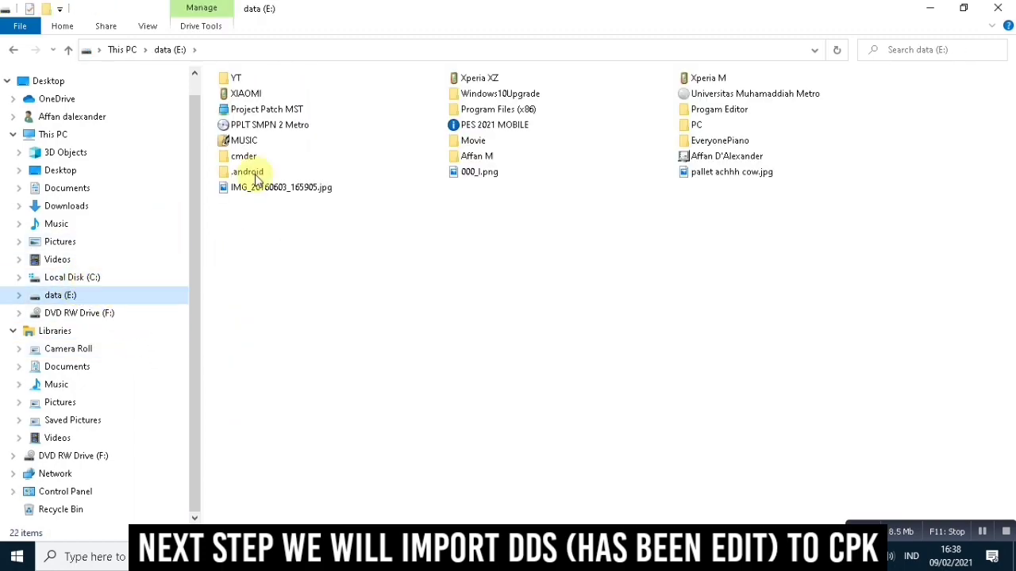
pyautogui.doubleClick(267, 109)
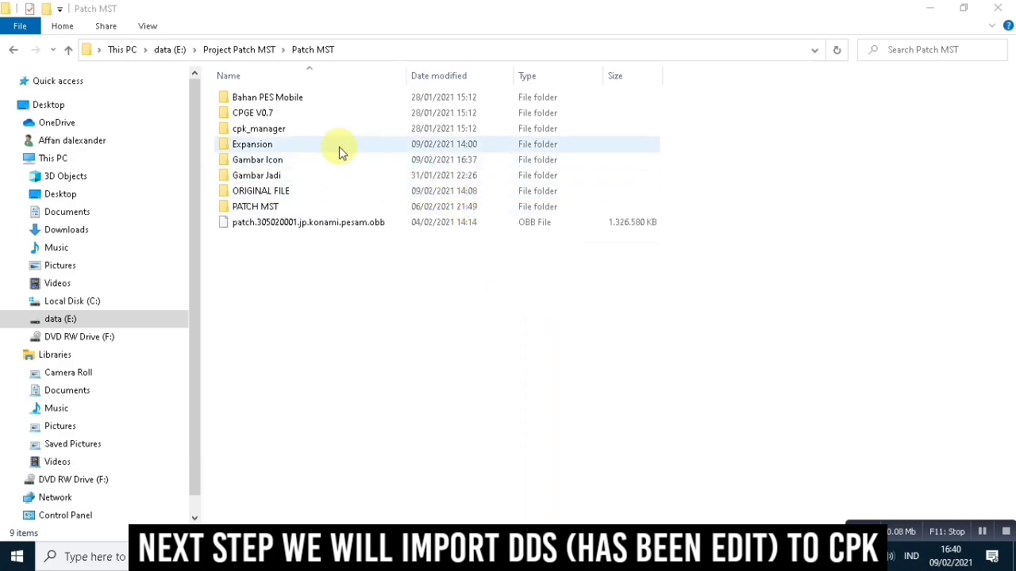
pyautogui.doubleClick(244, 132)
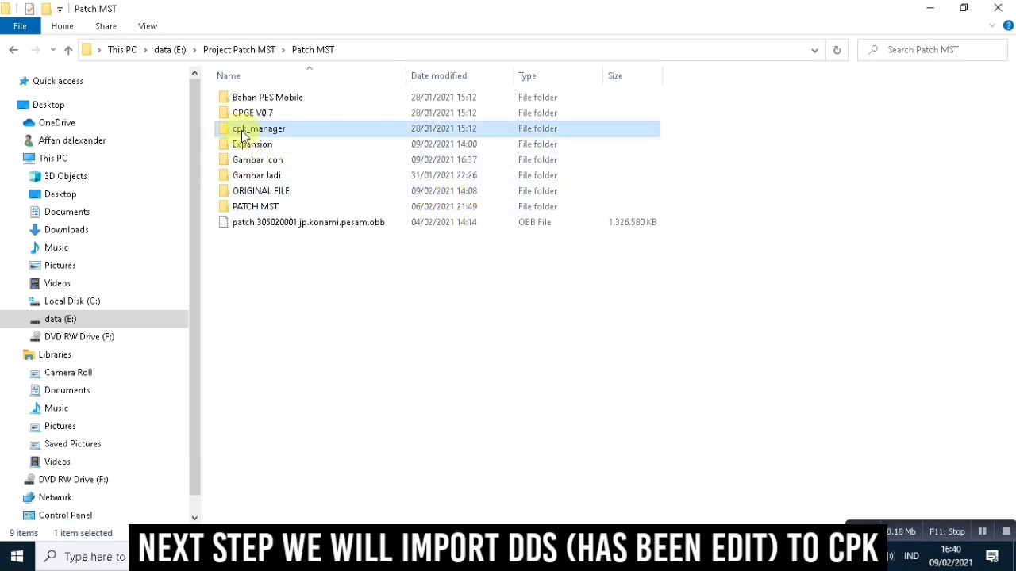
pyautogui.click(311, 176)
pyautogui.doubleClick(312, 175)
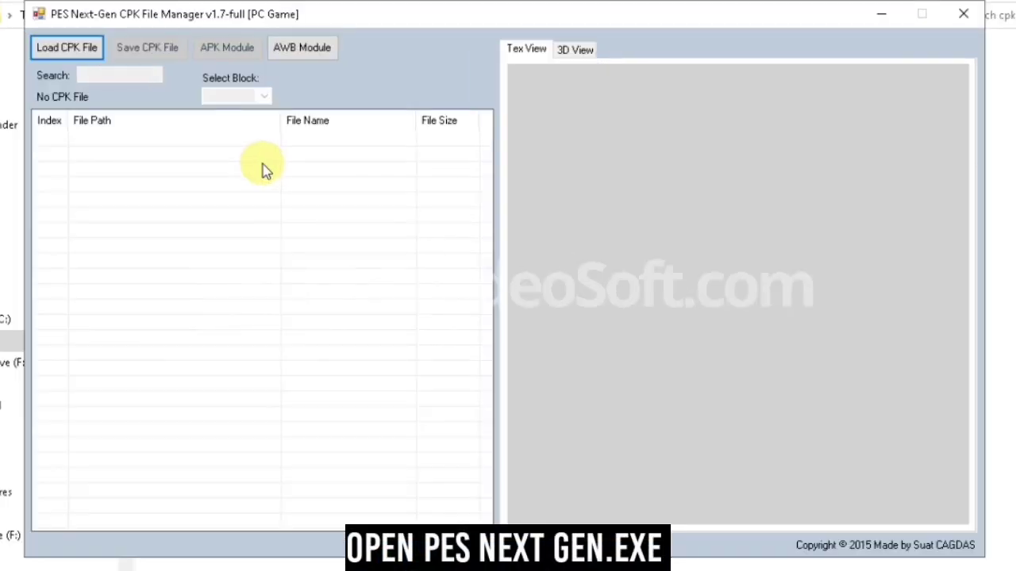
# Load dt210_mobile_android.cpk from the Patch MST > Expansion folder into the CPK File Manager.
pyautogui.click(67, 49)
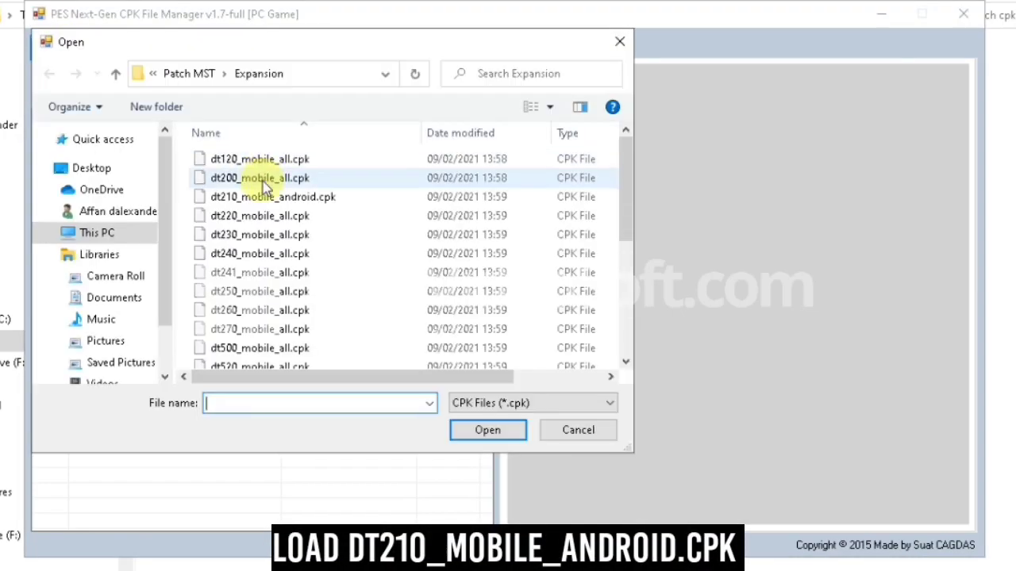
pyautogui.scroll(-3, 265, 191)
pyautogui.scroll(2, 266, 205)
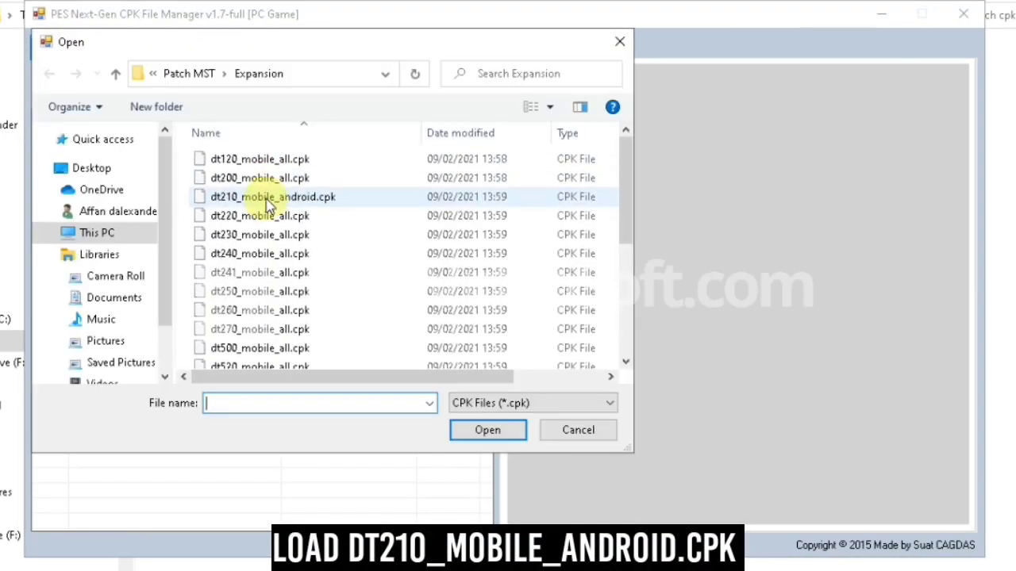
pyautogui.click(257, 197)
pyautogui.click(487, 431)
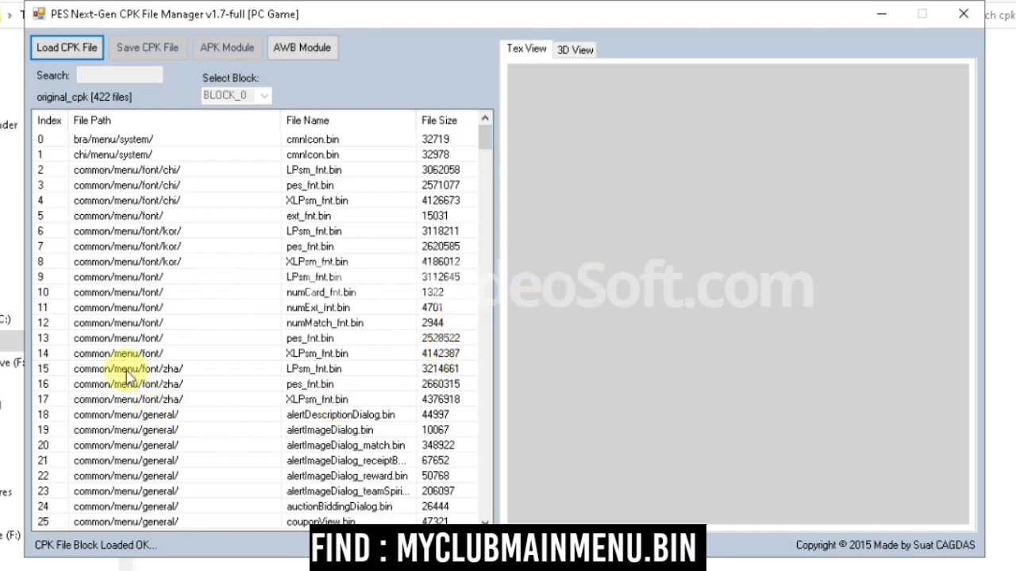
# Find and select myClubMainMenu.bin under common/menu/mode/ in the loaded CPK file list.
pyautogui.scroll(-7, 214, 366)
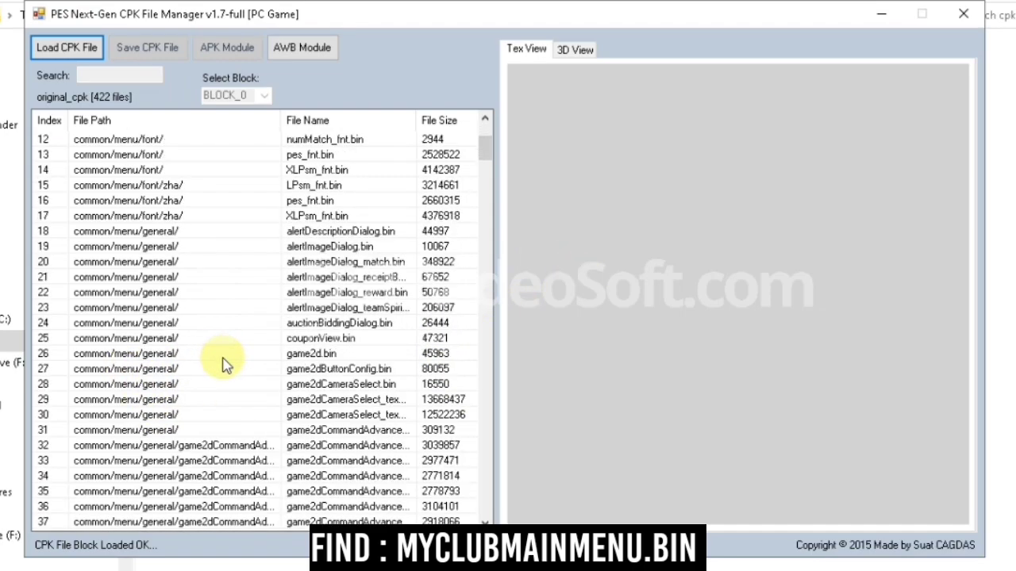
pyautogui.scroll(-20, 226, 369)
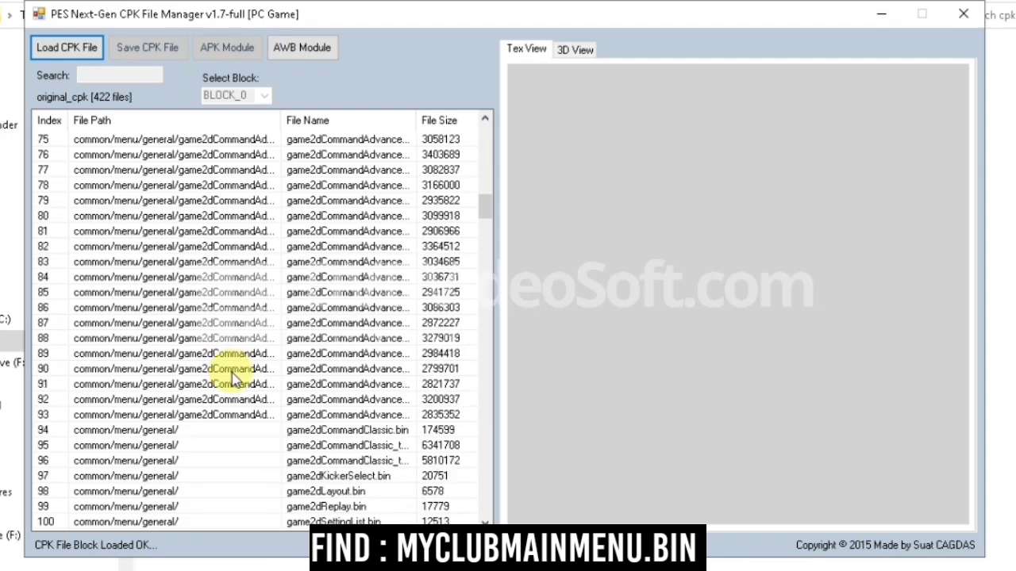
pyautogui.scroll(-9, 235, 381)
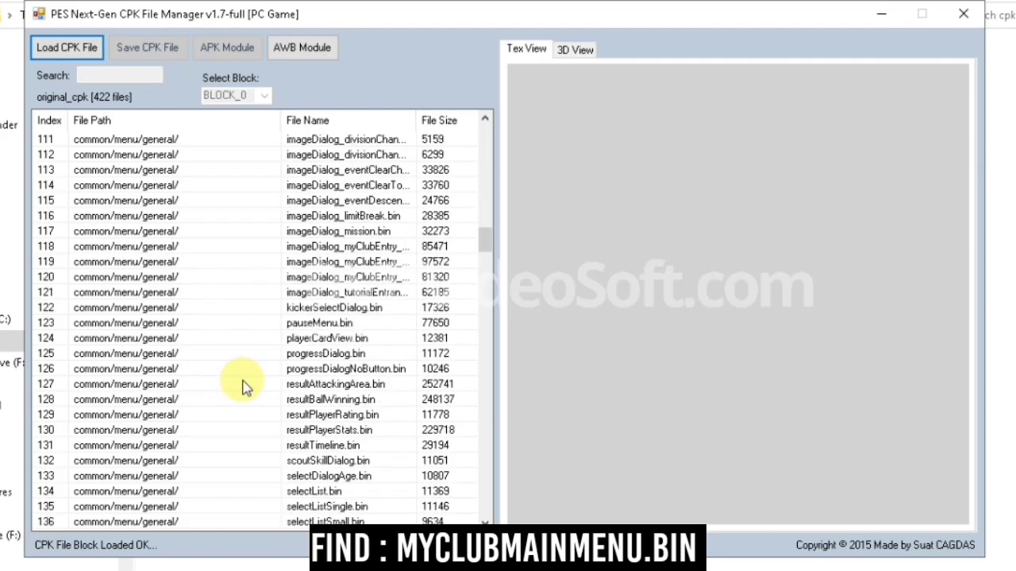
pyautogui.scroll(-6, 244, 384)
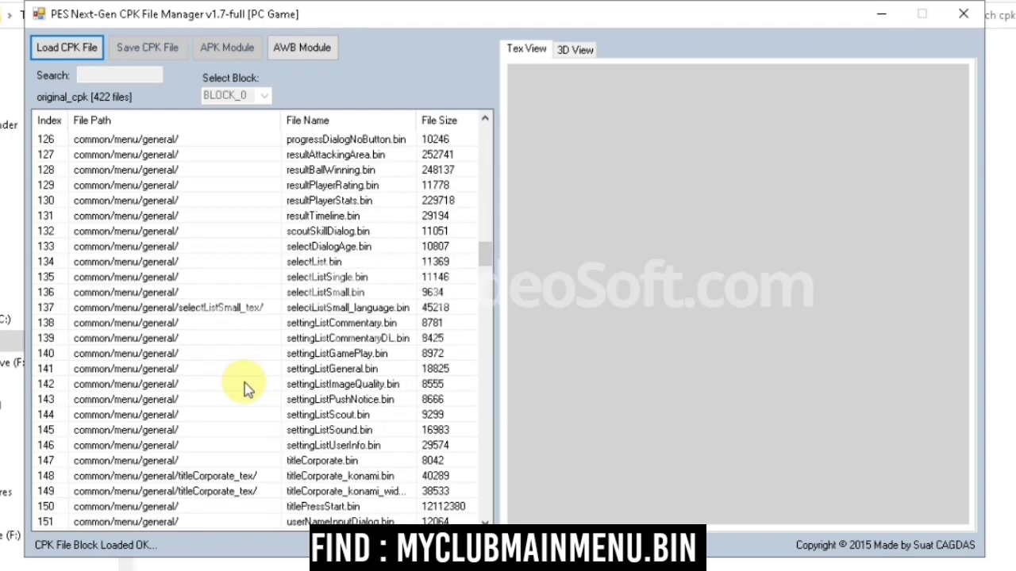
pyautogui.scroll(-12, 244, 384)
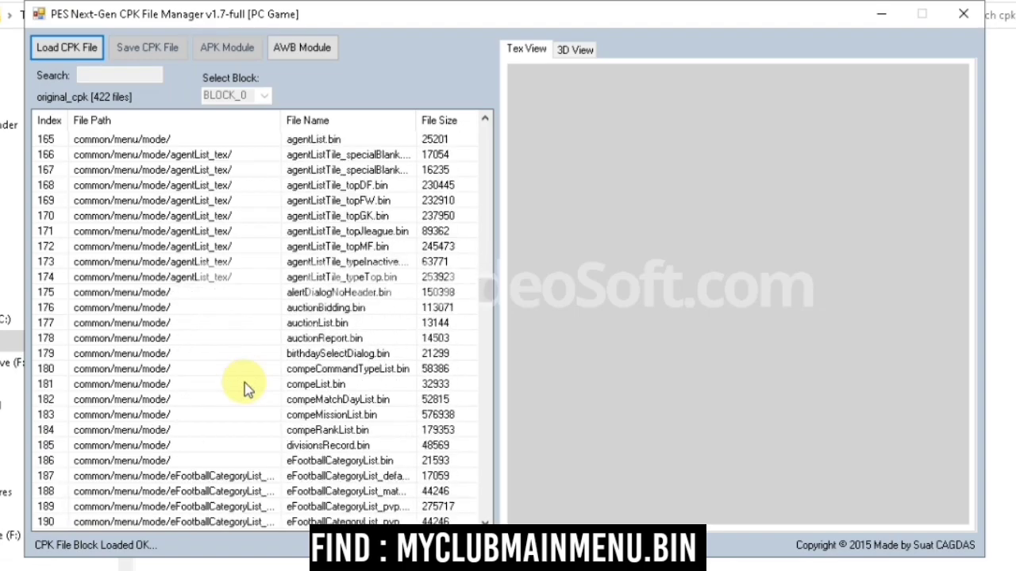
pyautogui.scroll(-18, 244, 388)
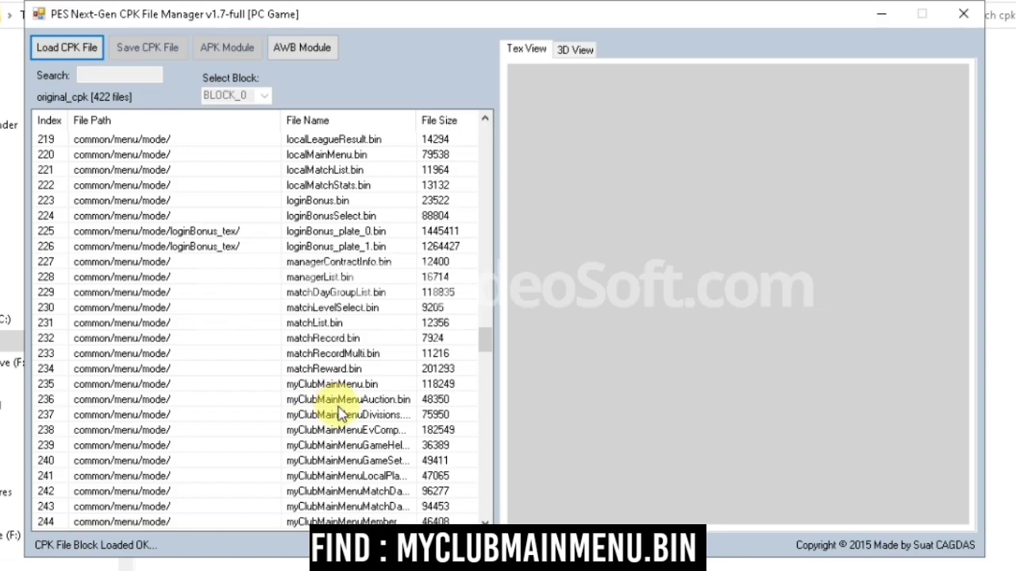
pyautogui.scroll(-1, 340, 414)
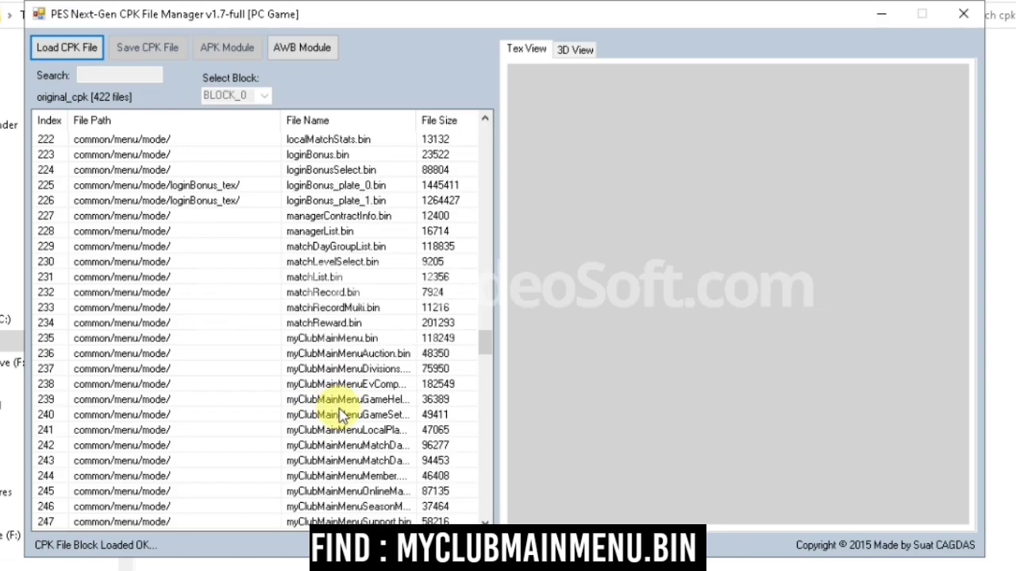
pyautogui.click(335, 339)
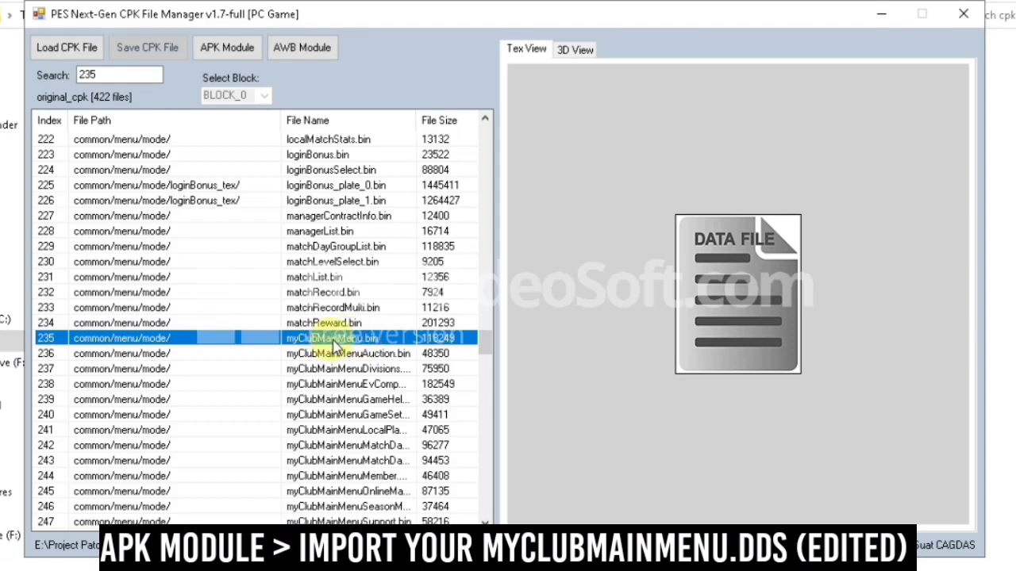
# Open myClubMainMenu.bin in the APK Texture Importer.
pyautogui.click(287, 48)
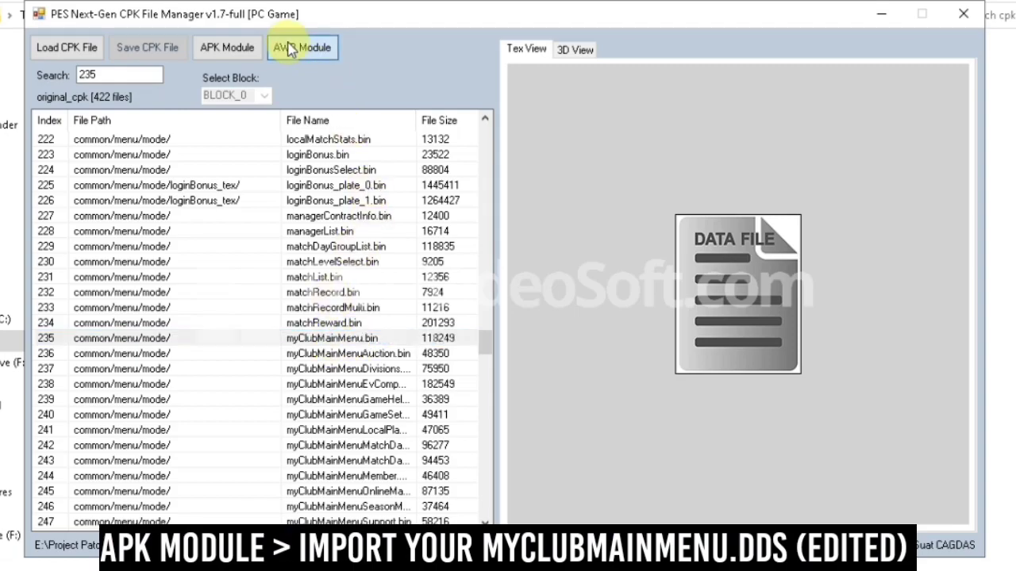
pyautogui.click(587, 80)
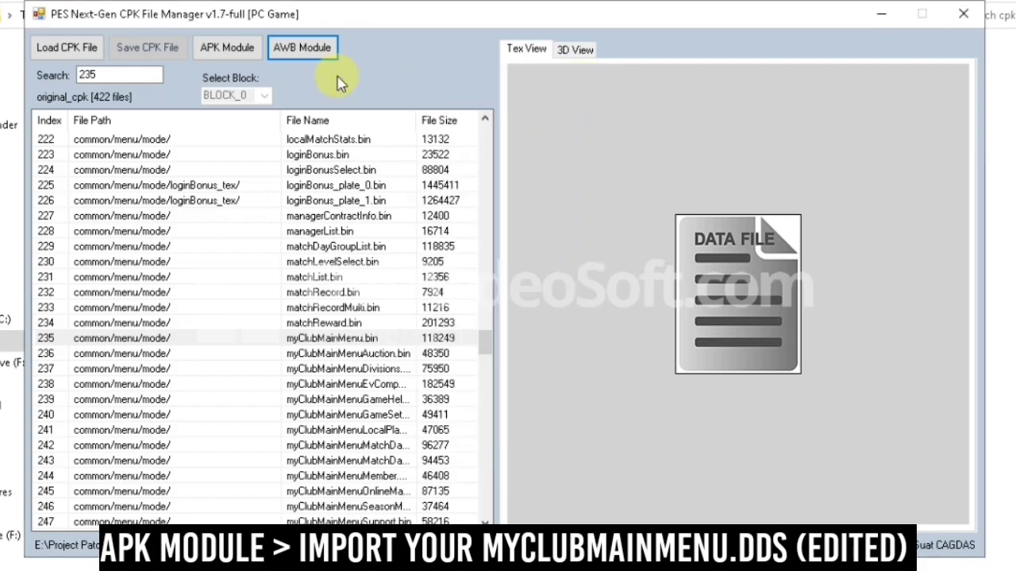
pyautogui.click(245, 50)
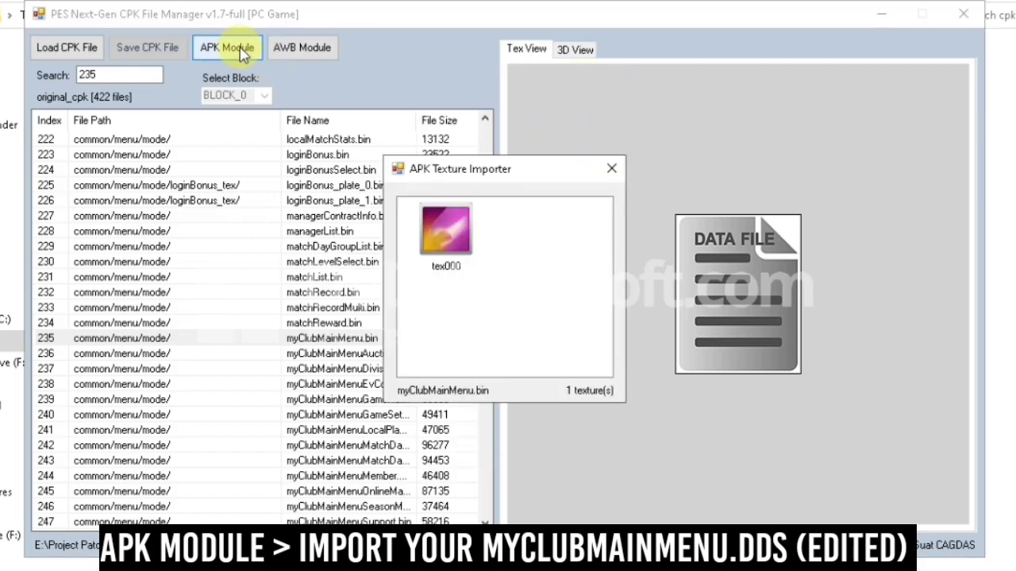
# Import myClubMainMenu_tex000.dds from the Patch MST > Gambar Icon folder into texture tex000 of myClubMainMenu.bin.
pyautogui.click(445, 267)
pyautogui.rightClick(445, 268)
pyautogui.click(464, 273)
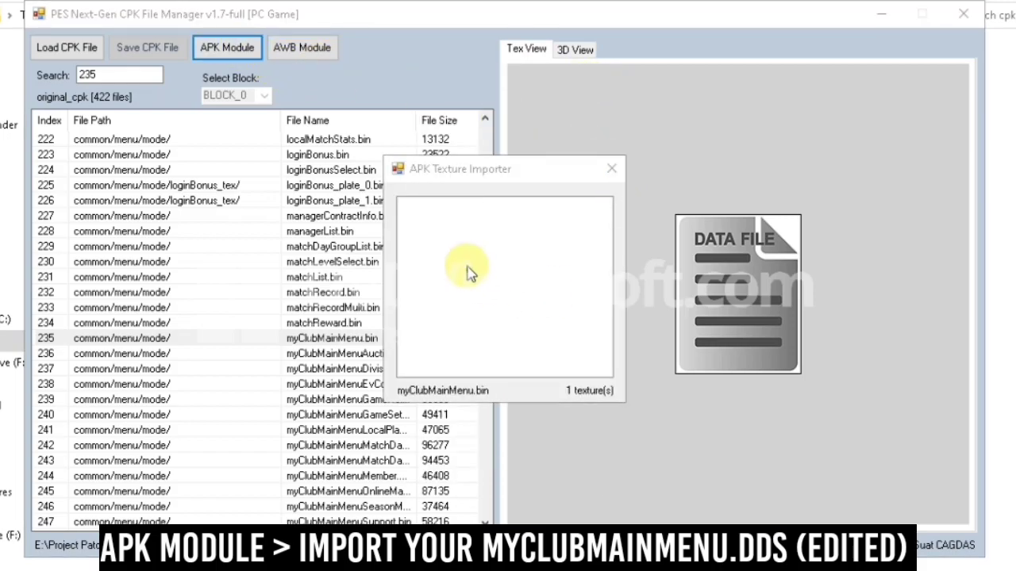
pyautogui.click(530, 193)
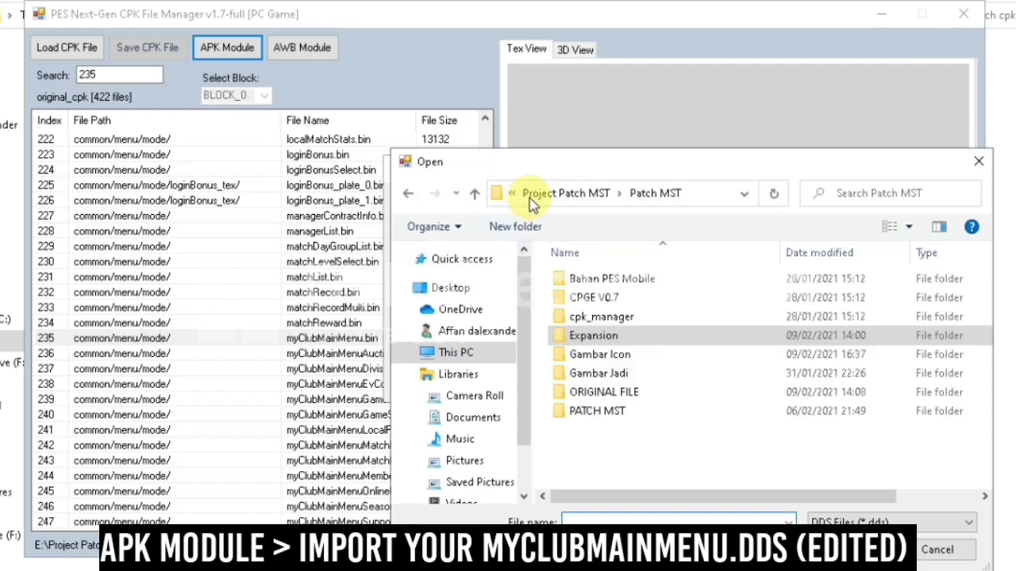
pyautogui.doubleClick(577, 359)
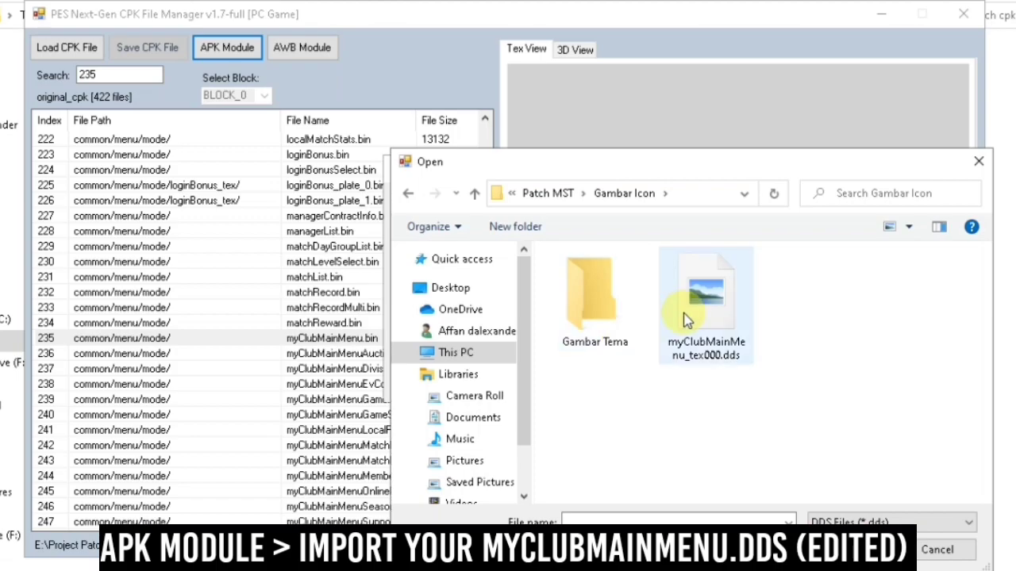
pyautogui.click(709, 345)
pyautogui.click(844, 550)
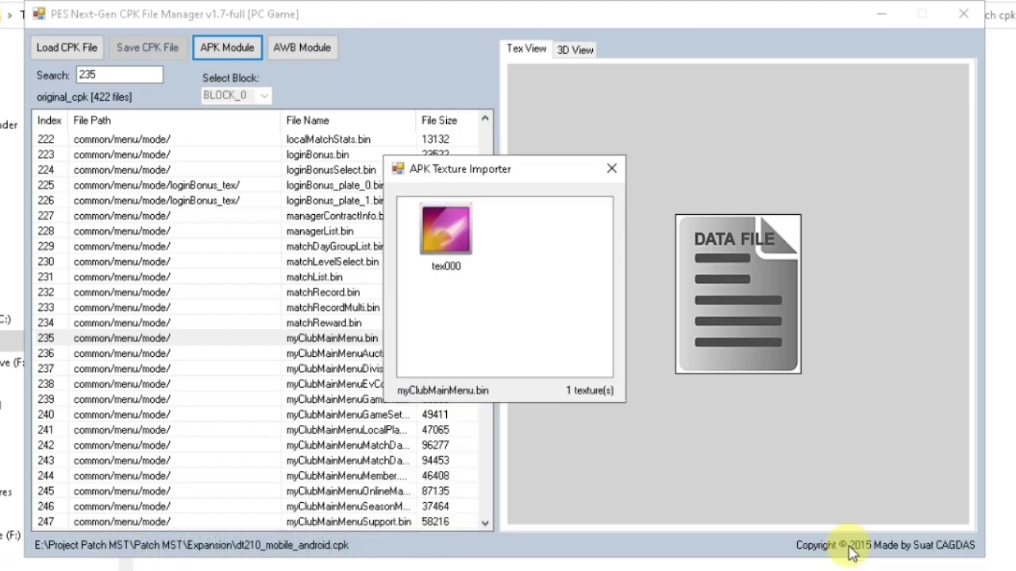
pyautogui.doubleClick(453, 269)
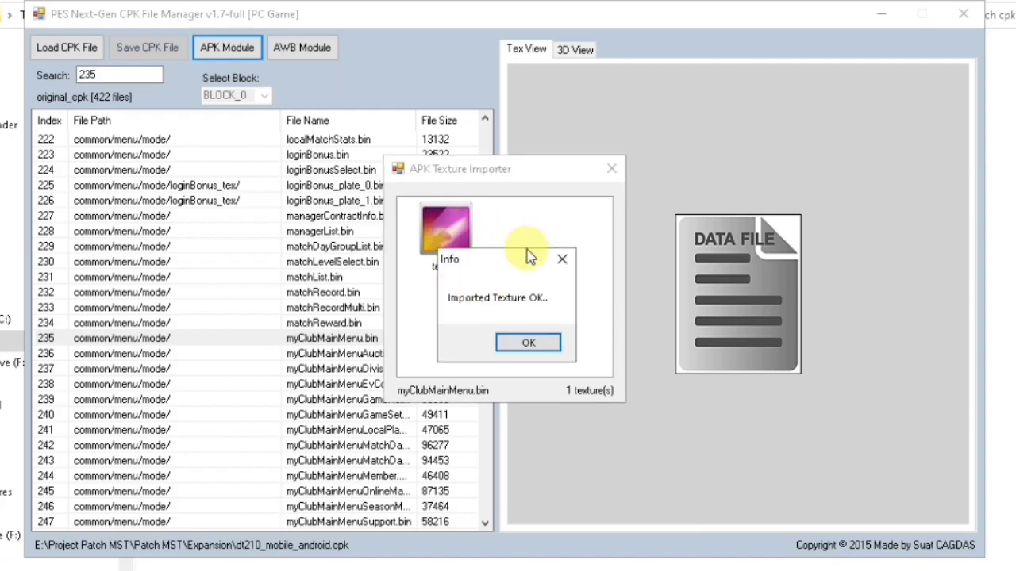
pyautogui.click(544, 354)
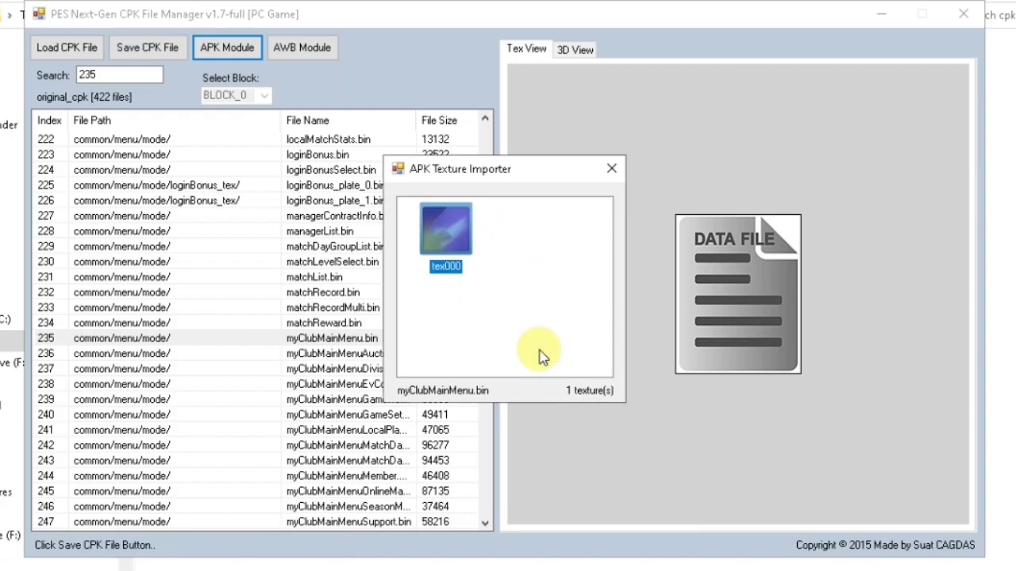
# Close the texture importer and save the CPK file with the new myClubMainMenu.bin texture.
pyautogui.click(613, 170)
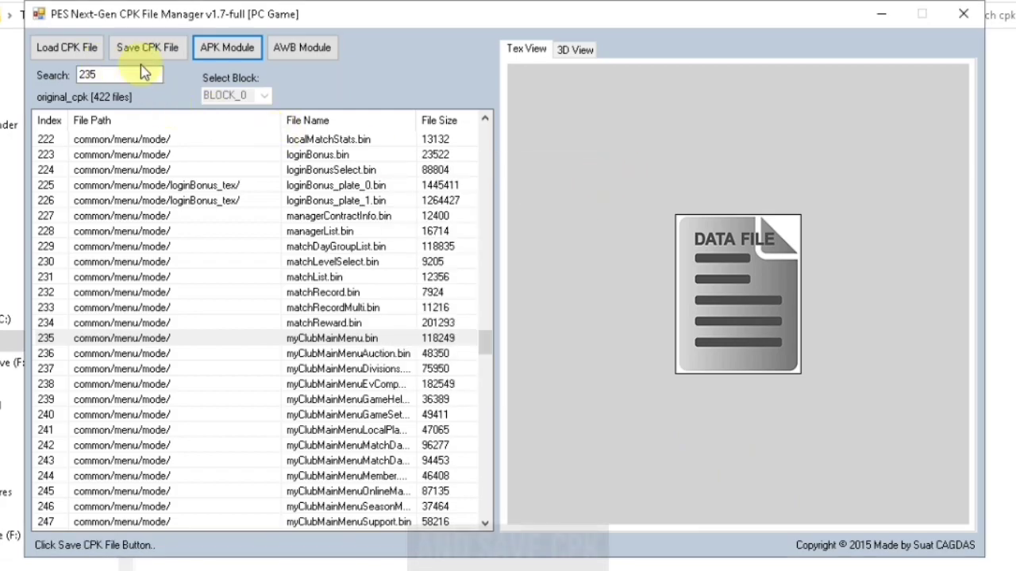
pyautogui.click(162, 40)
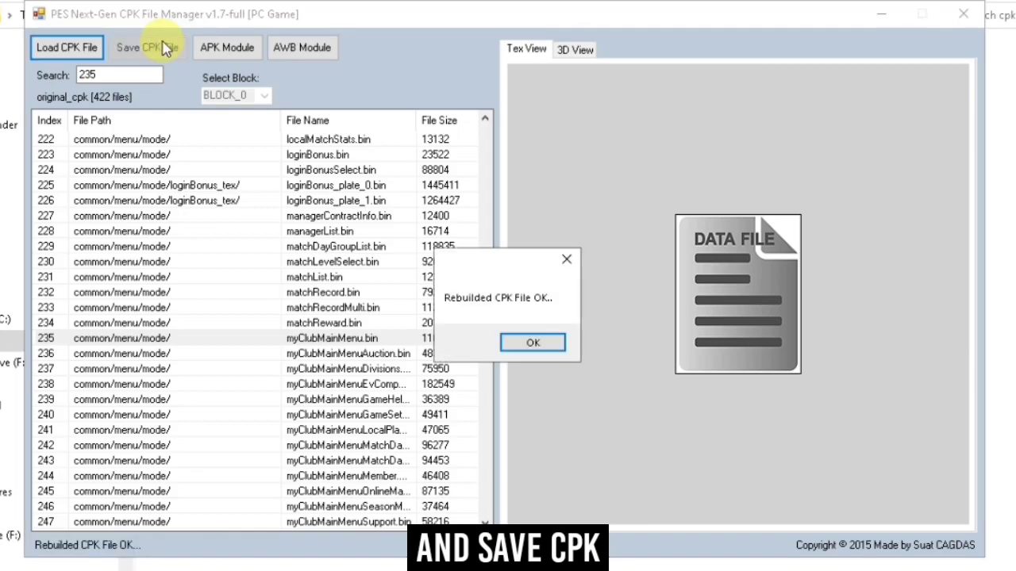
pyautogui.click(534, 348)
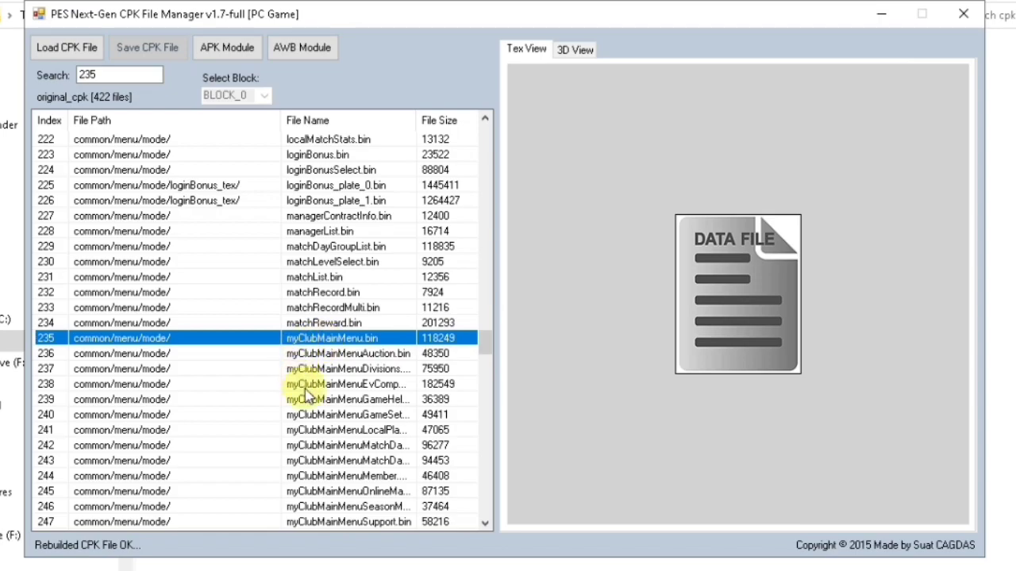
# Select myClubMainMenu_0_tex_1609.bin, index 252 under common/menu/mode/, and open it in the APK Texture Importer.
pyautogui.scroll(-1, 304, 389)
pyautogui.scroll(-2, 306, 397)
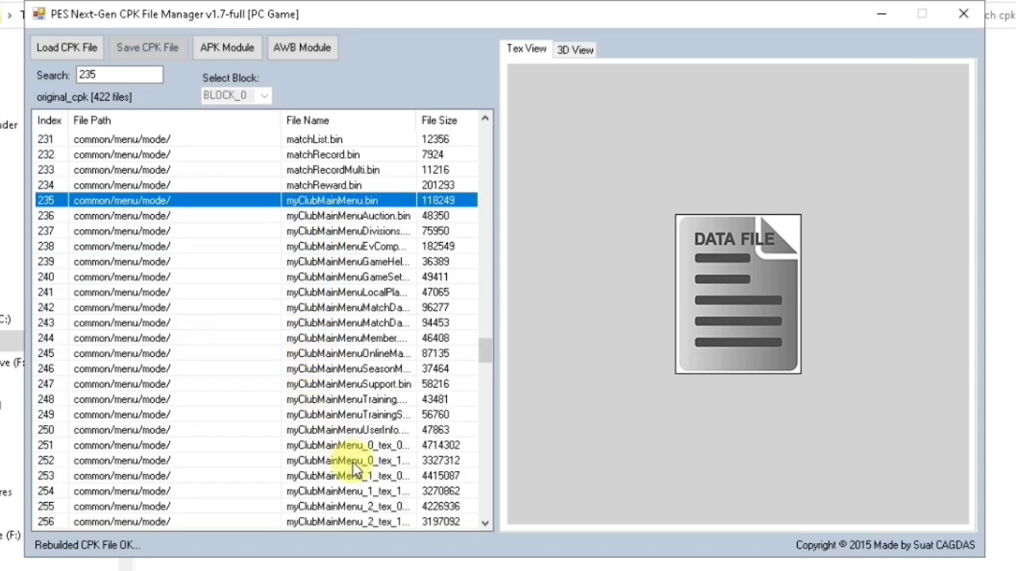
pyautogui.click(353, 463)
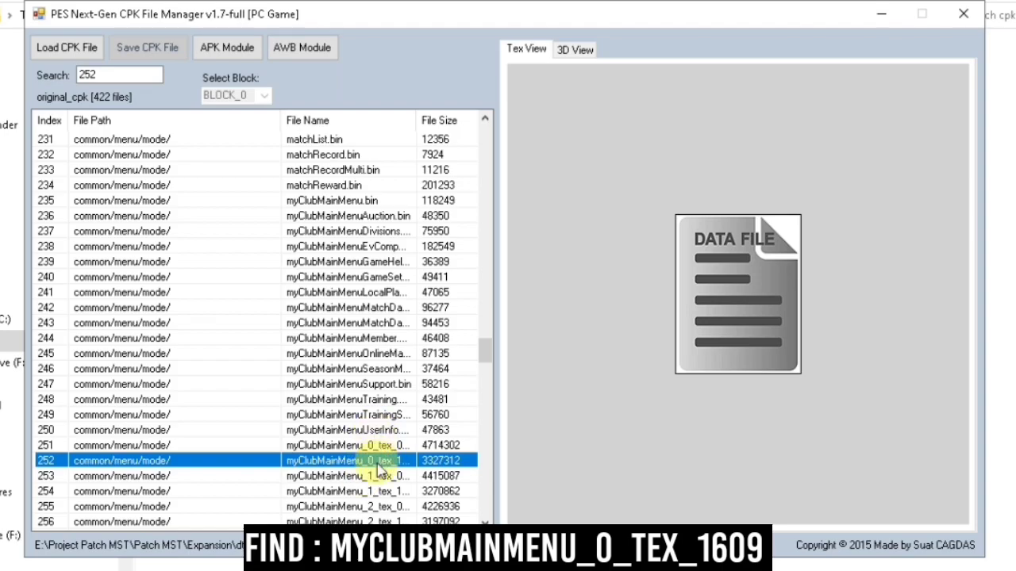
pyautogui.rightClick(371, 470)
pyautogui.click(337, 464)
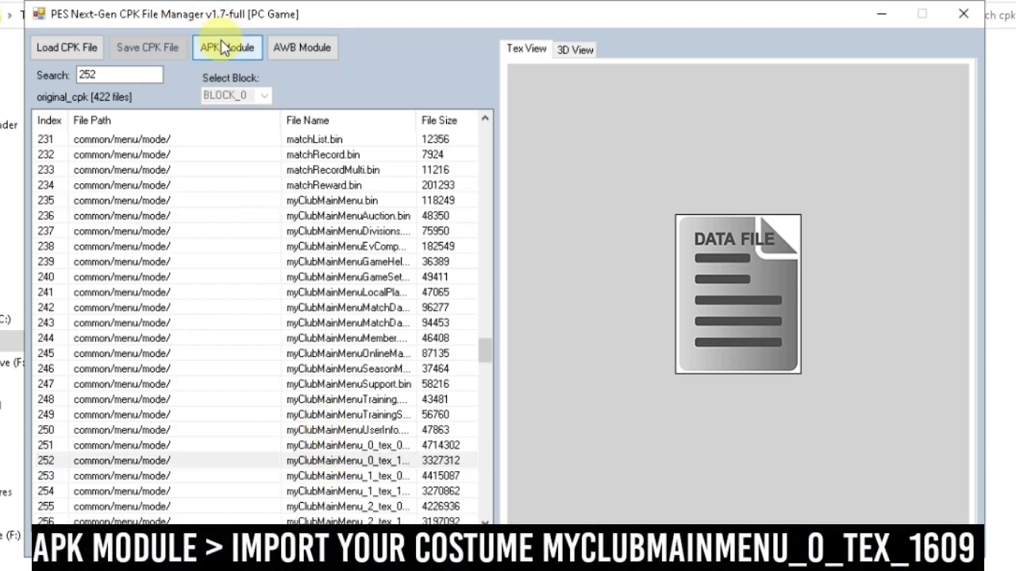
pyautogui.click(222, 47)
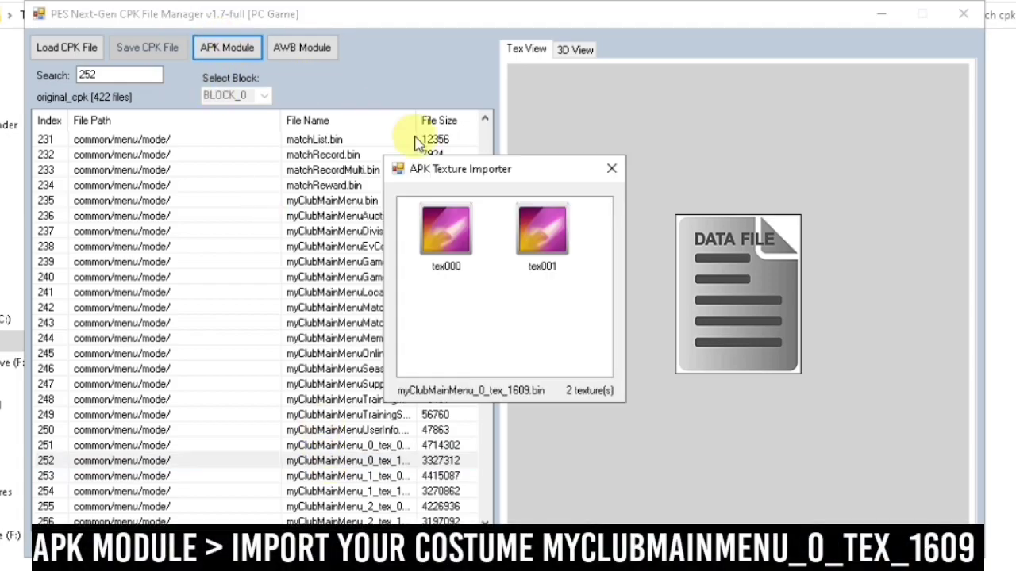
# Import myClubMainMenu_0_tex_1609_tex000.dds from the Gambar Icon > Gambar Tema folder into texture tex000.
pyautogui.rightClick(454, 230)
pyautogui.click(465, 238)
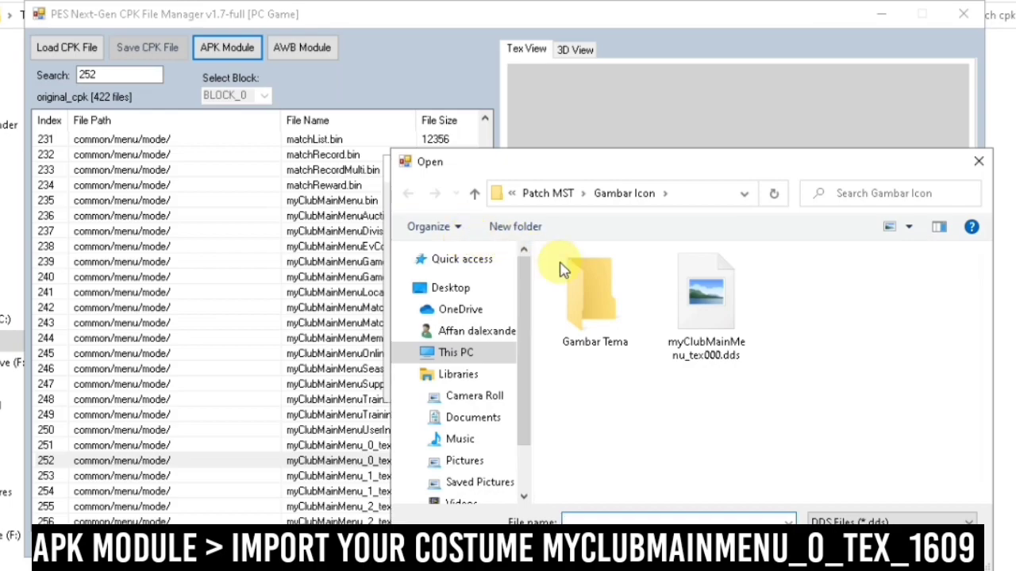
pyautogui.doubleClick(622, 301)
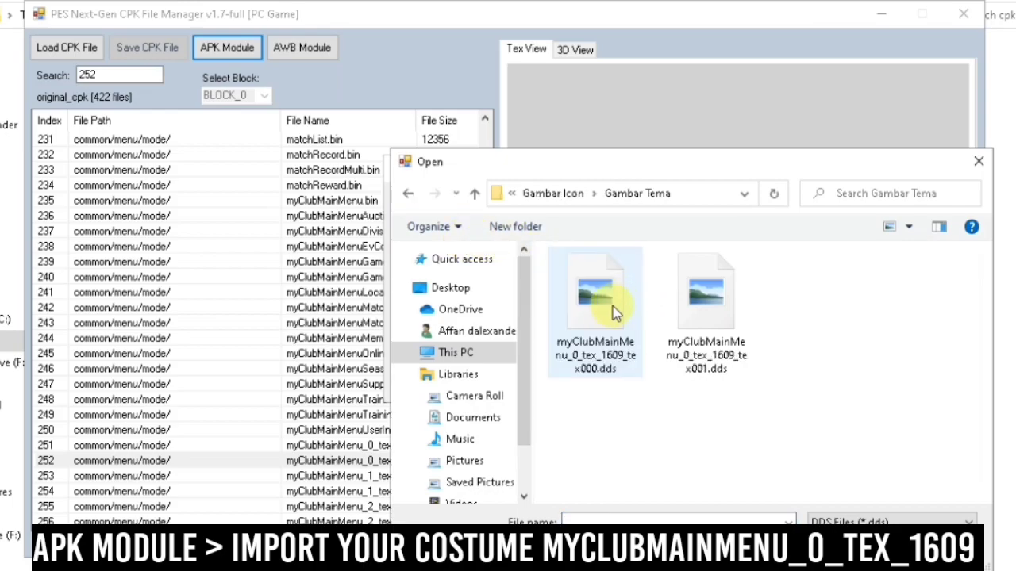
pyautogui.click(600, 346)
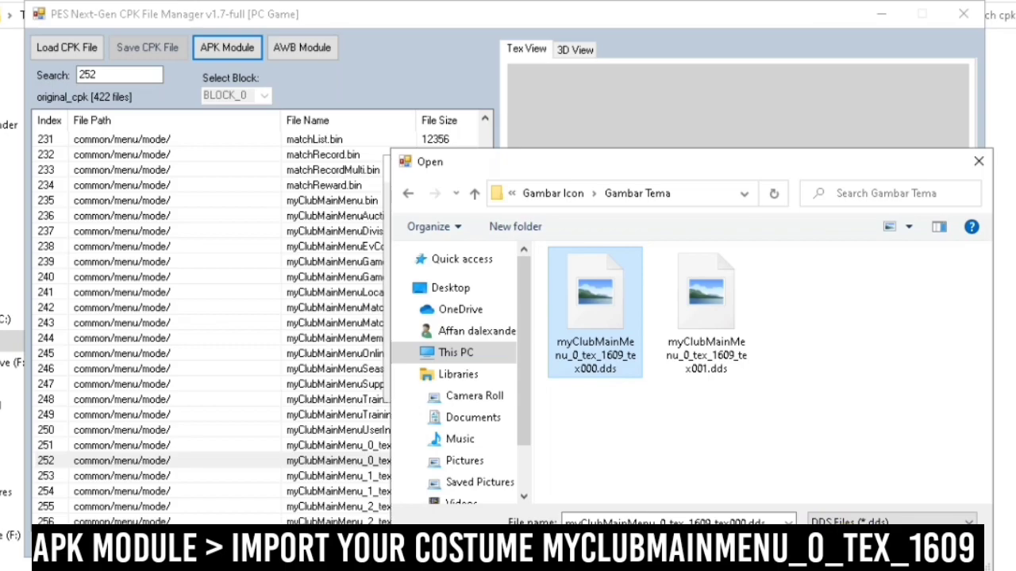
pyautogui.doubleClick(561, 333)
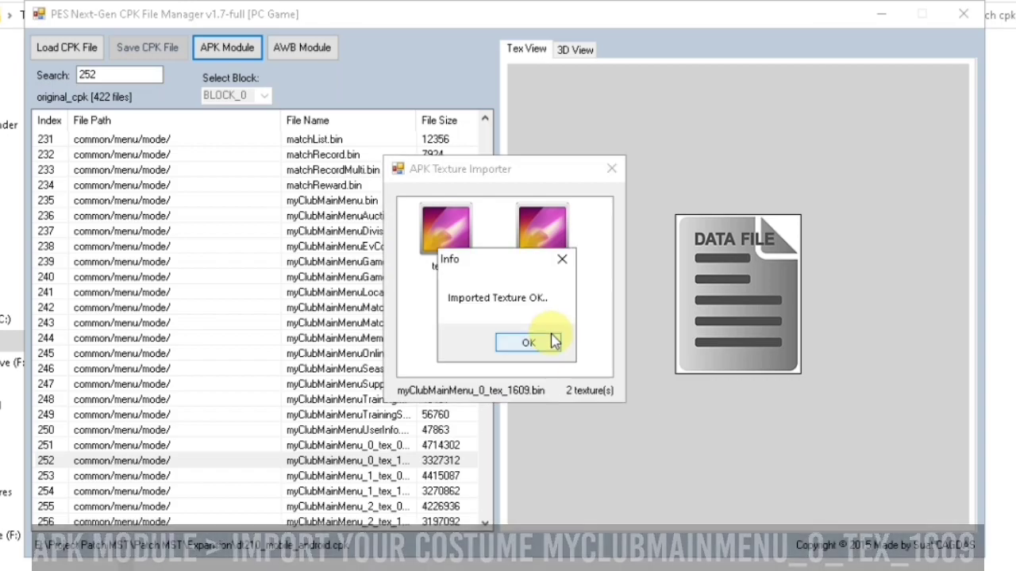
pyautogui.click(538, 353)
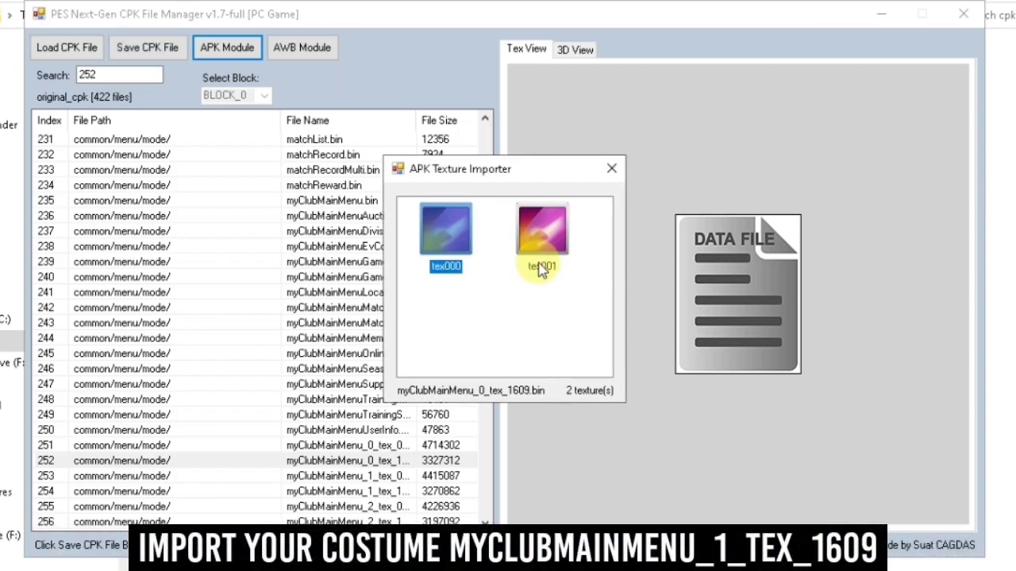
# Import myClubMainMenu_0_tex_1609_tex001.dds from the Gambar Tema folder into texture tex001.
pyautogui.rightClick(544, 258)
pyautogui.click(571, 267)
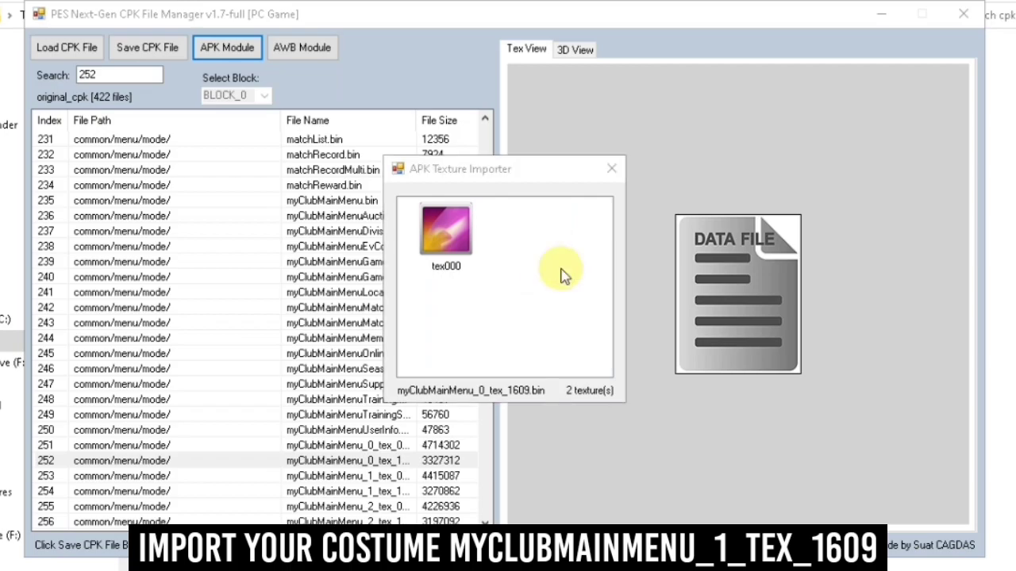
pyautogui.click(723, 342)
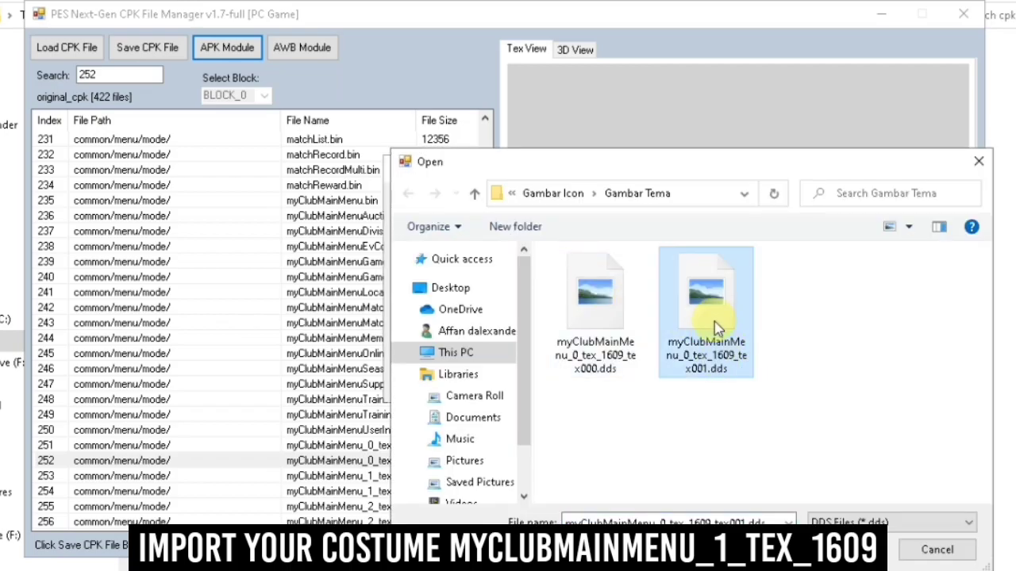
pyautogui.click(861, 549)
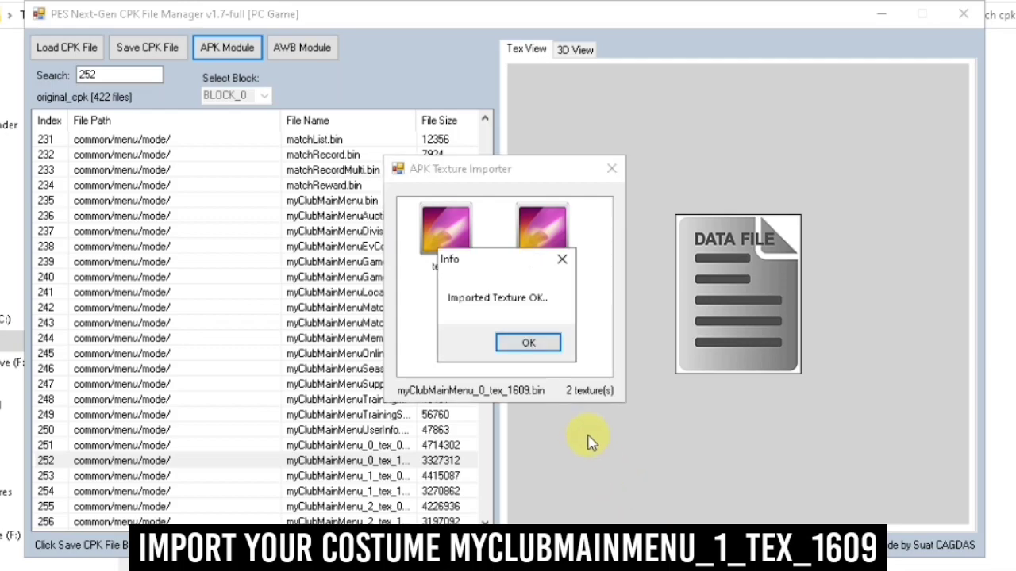
pyautogui.click(526, 342)
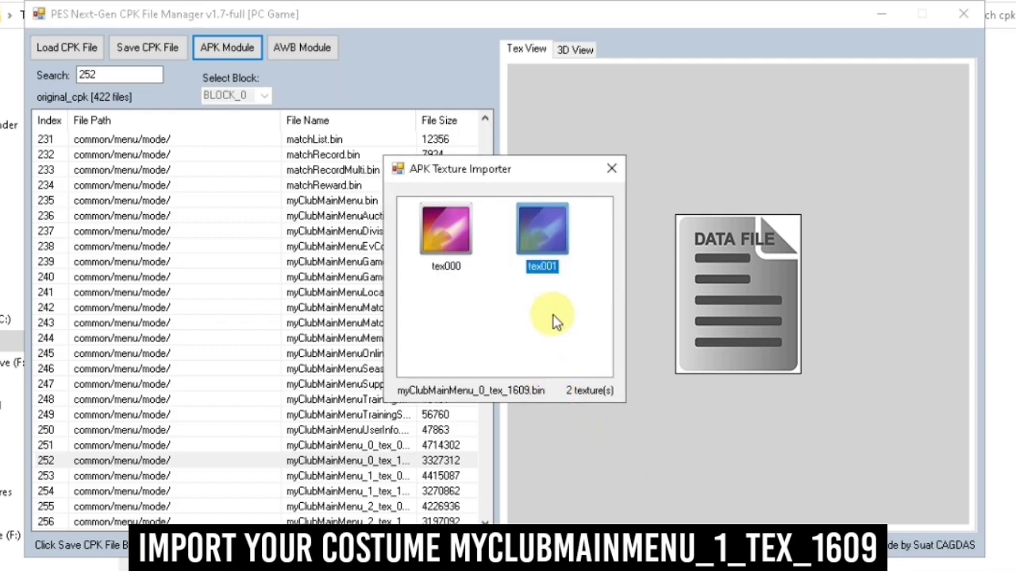
# Close the texture importer and save the CPK file with both myClubMainMenu_0_tex_1609.bin textures.
pyautogui.click(610, 168)
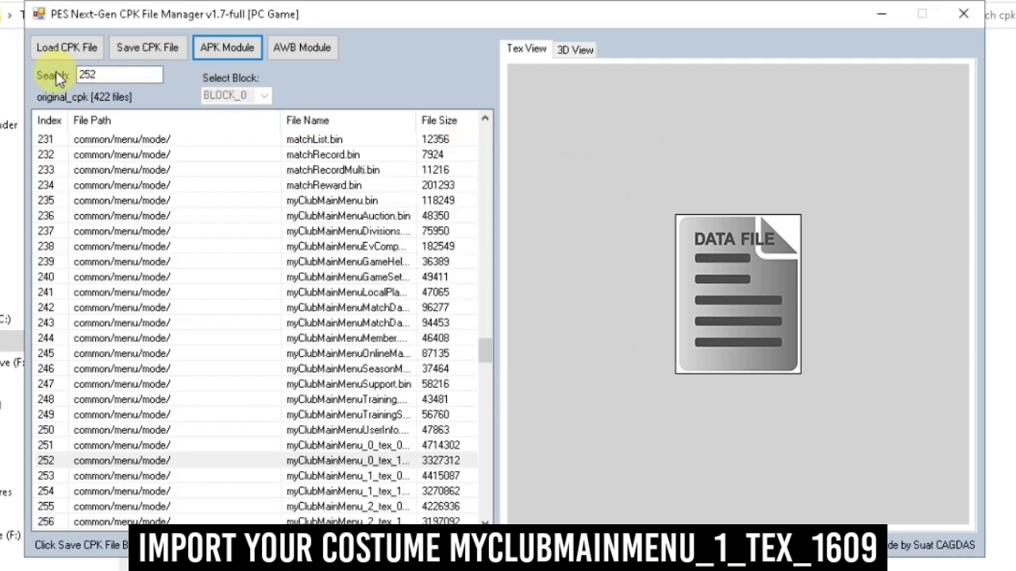
pyautogui.click(151, 49)
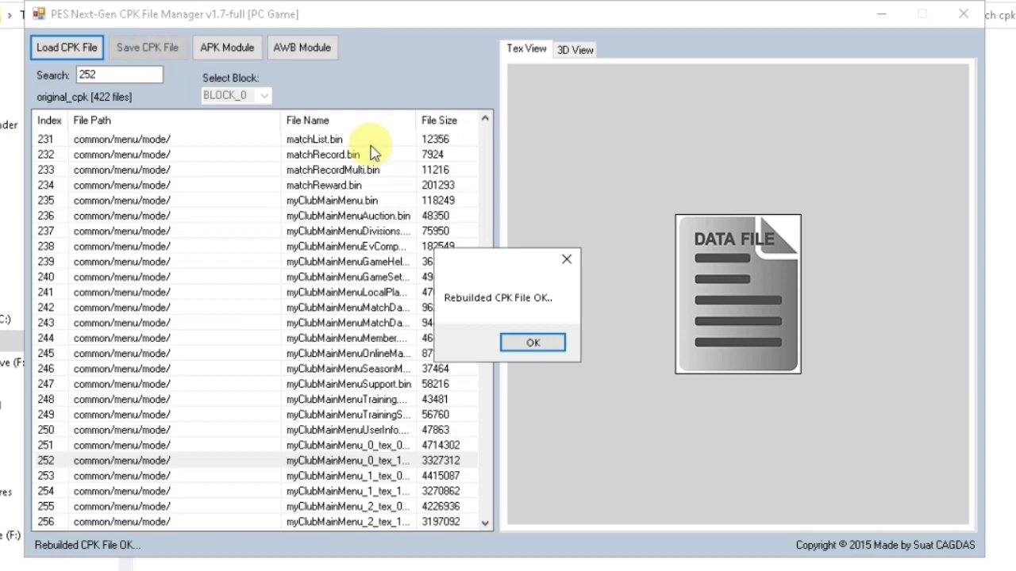
pyautogui.click(520, 343)
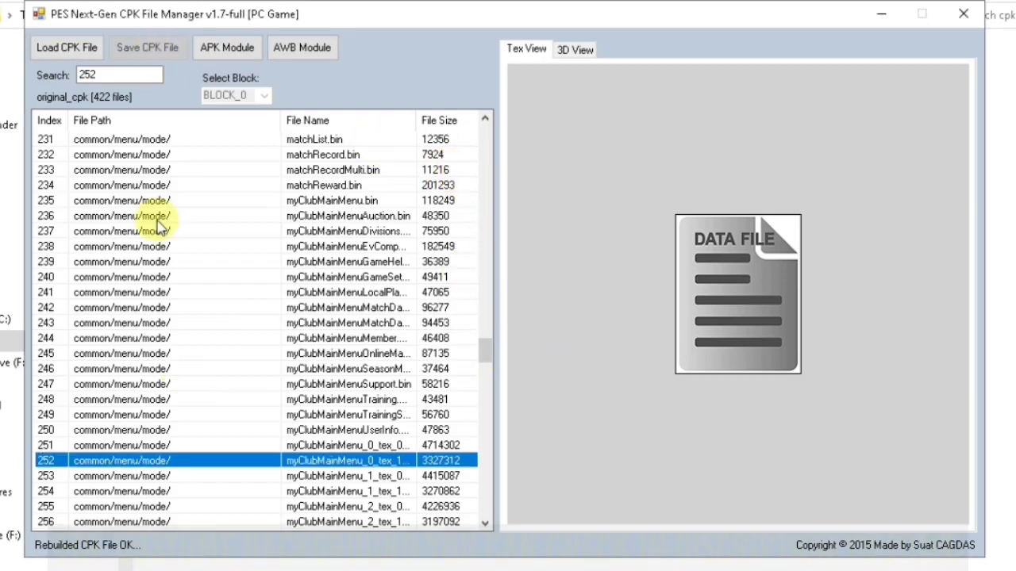
# Look through the CPK file list around the myClubMainMenu and myClubShop entries under common/menu/mode/.
pyautogui.scroll(-8, 334, 389)
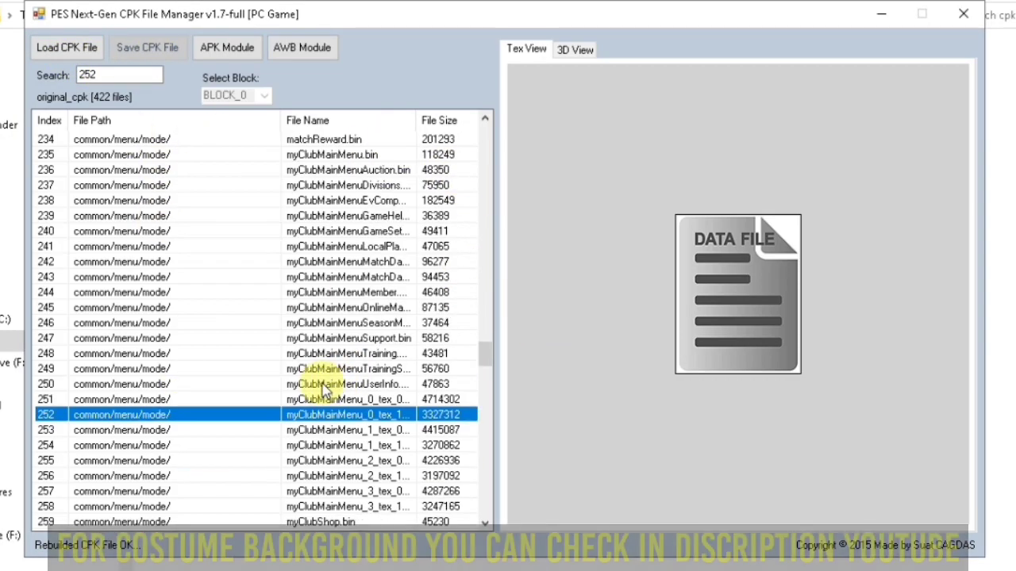
pyautogui.scroll(-10, 323, 389)
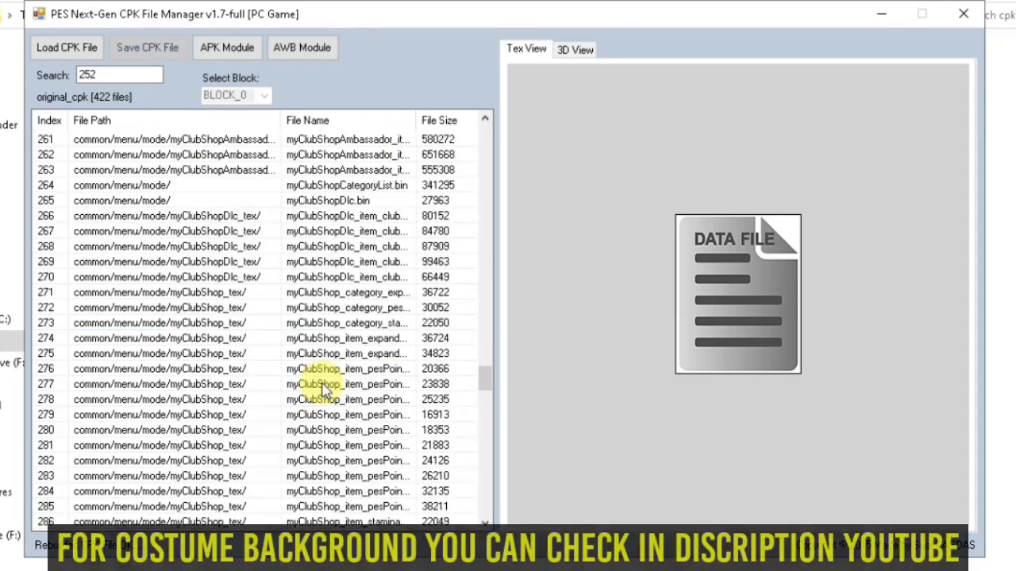
pyautogui.scroll(20, 323, 388)
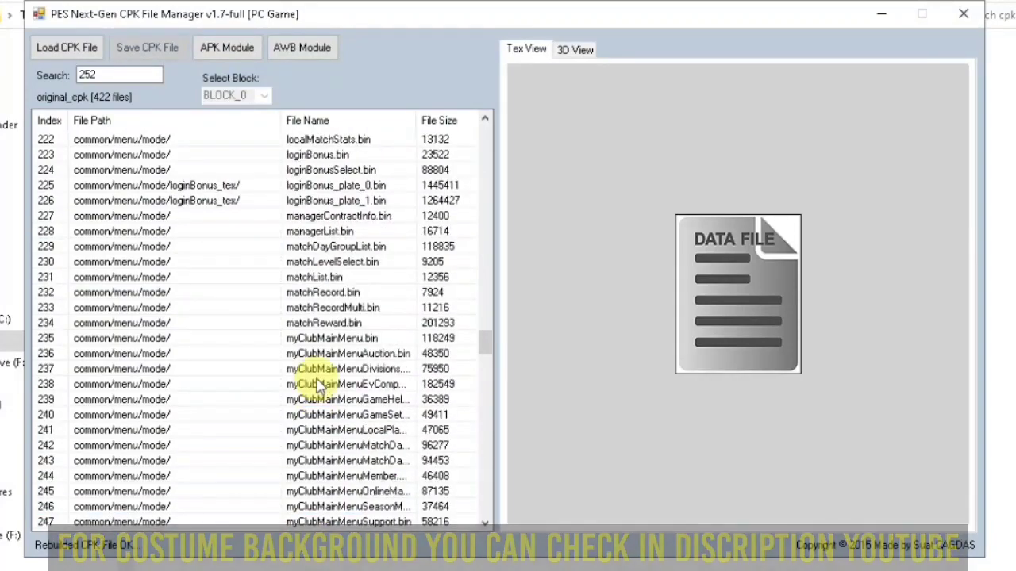
pyautogui.scroll(-20, 317, 384)
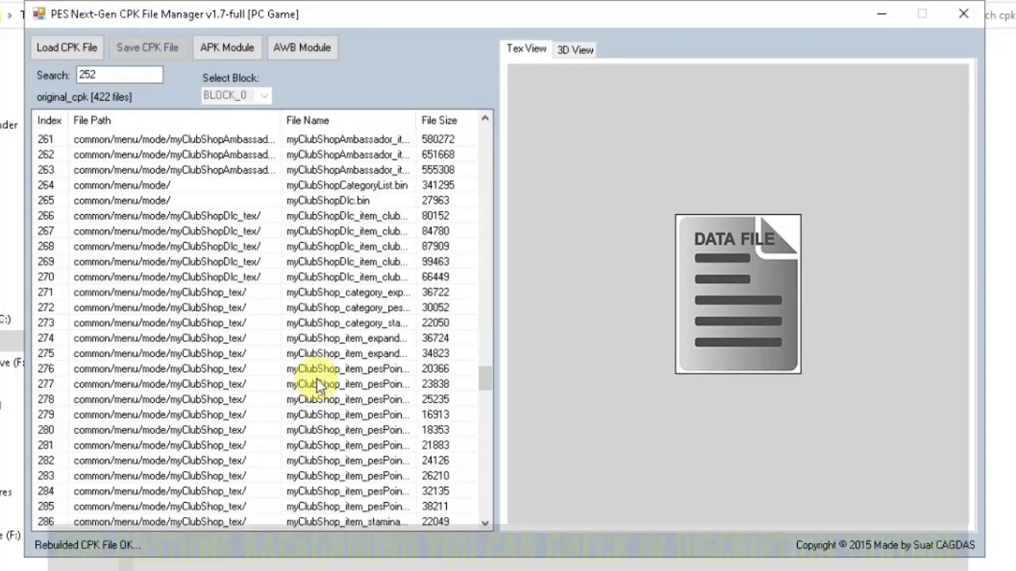
pyautogui.scroll(-2, 318, 384)
pyautogui.scroll(3, 317, 384)
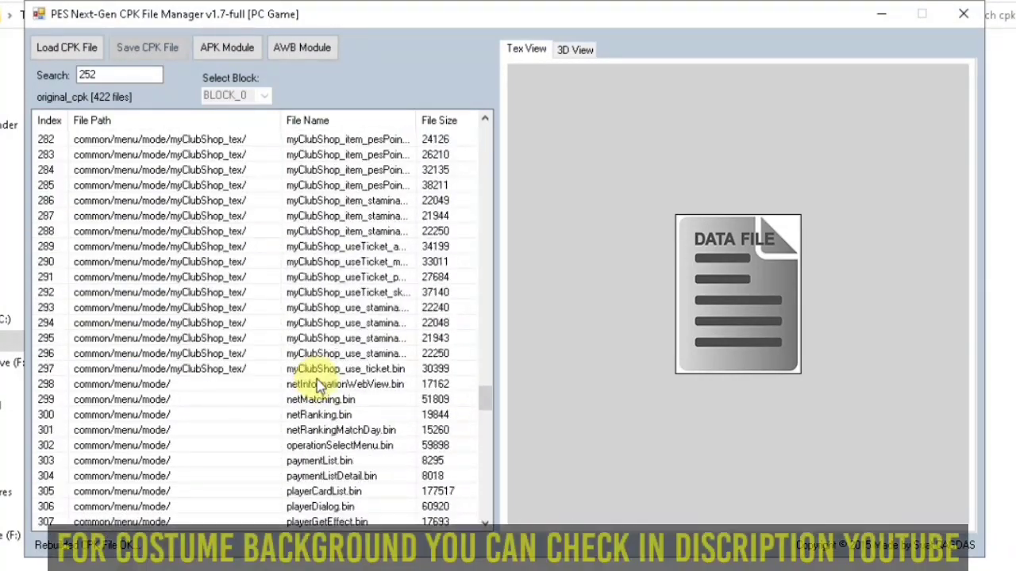
pyautogui.scroll(-7, 317, 384)
pyautogui.scroll(-3, 317, 384)
pyautogui.scroll(15, 317, 384)
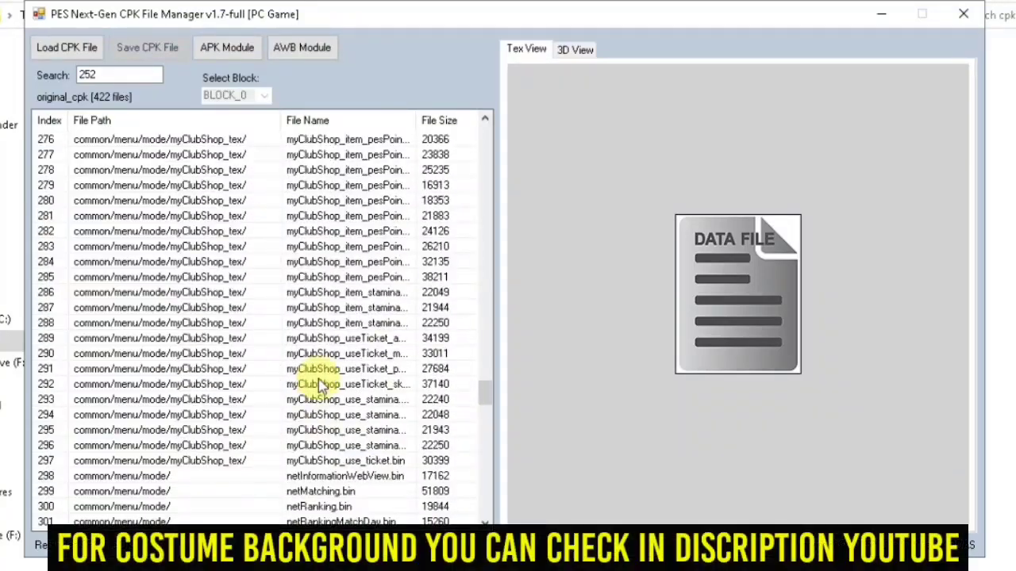
pyautogui.scroll(9, 318, 384)
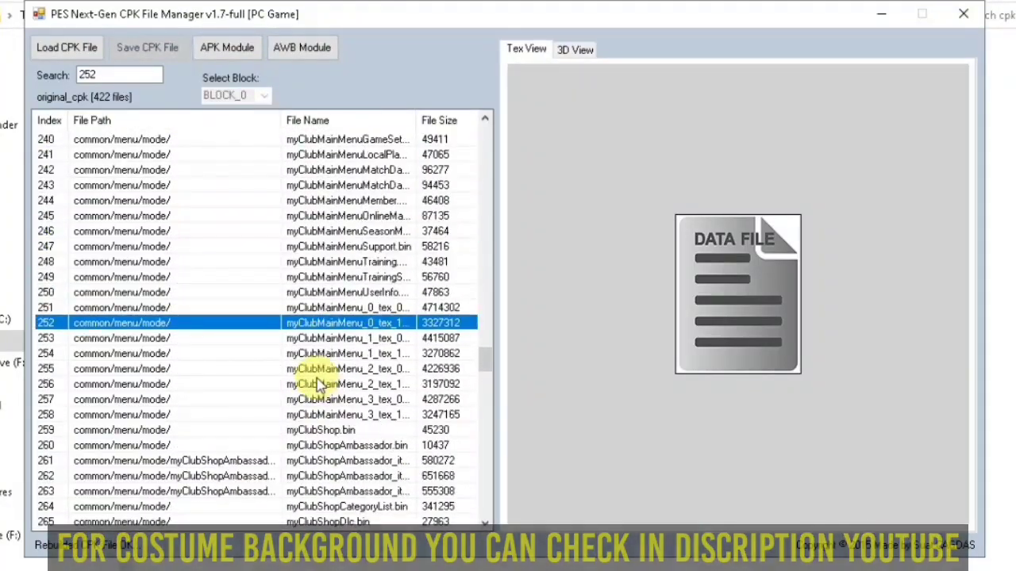
# Load systemBgCommon.bin from common/menu/system/systemBg_tex/ into the APK texture importer.
pyautogui.scroll(-10, 318, 384)
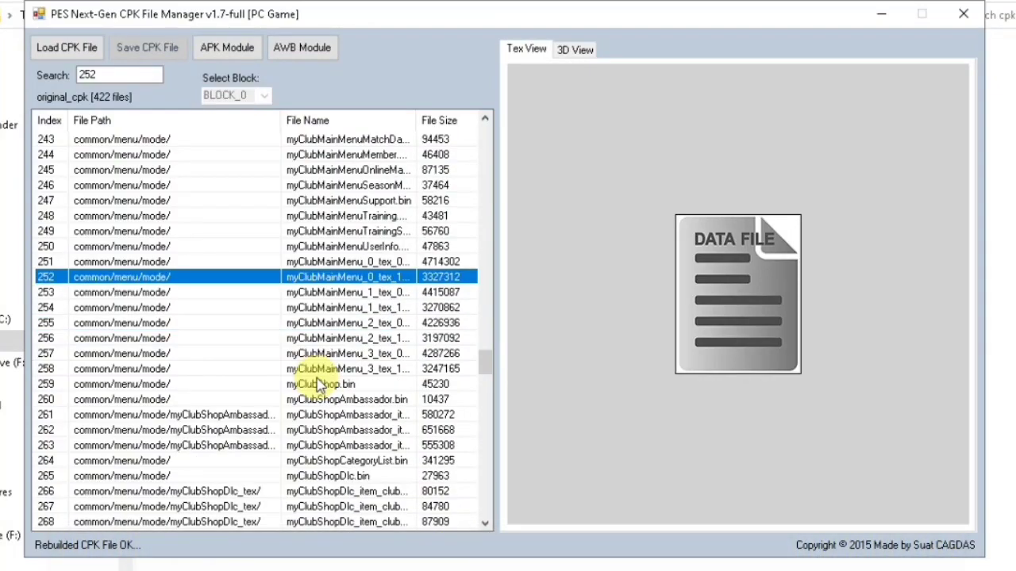
pyautogui.scroll(-13, 317, 384)
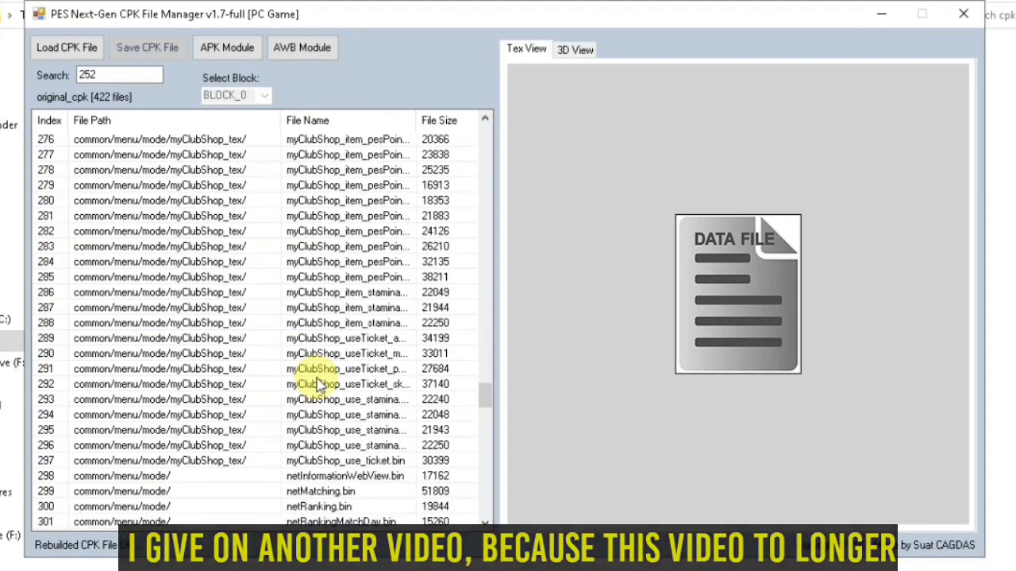
pyautogui.scroll(-17, 318, 384)
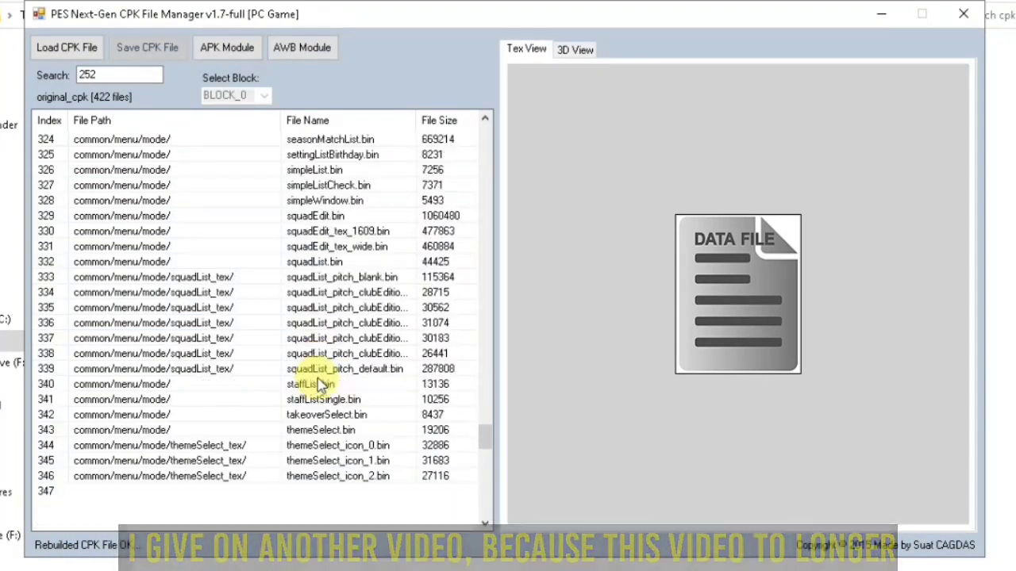
pyautogui.scroll(-12, 317, 384)
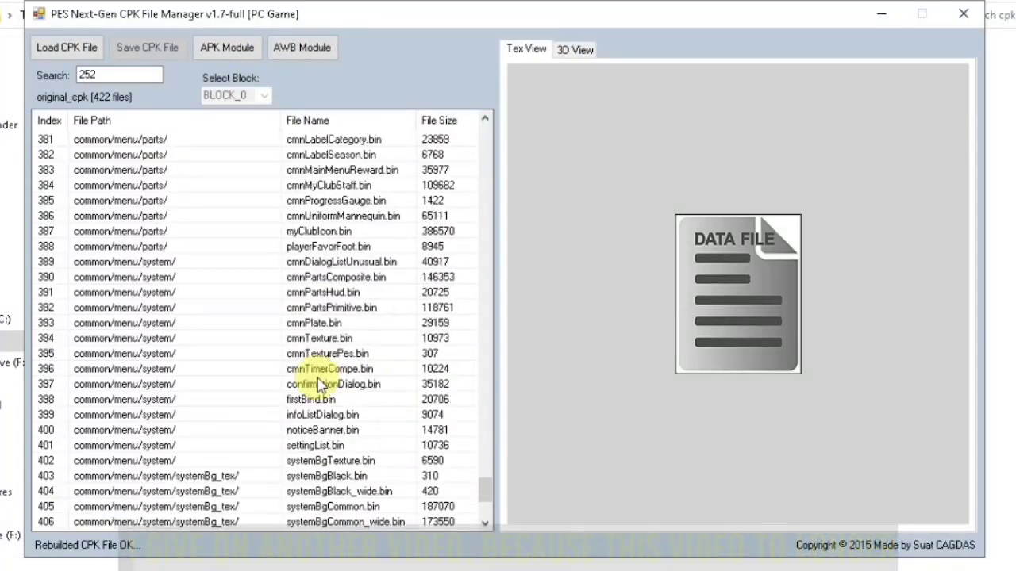
pyautogui.scroll(1, 317, 384)
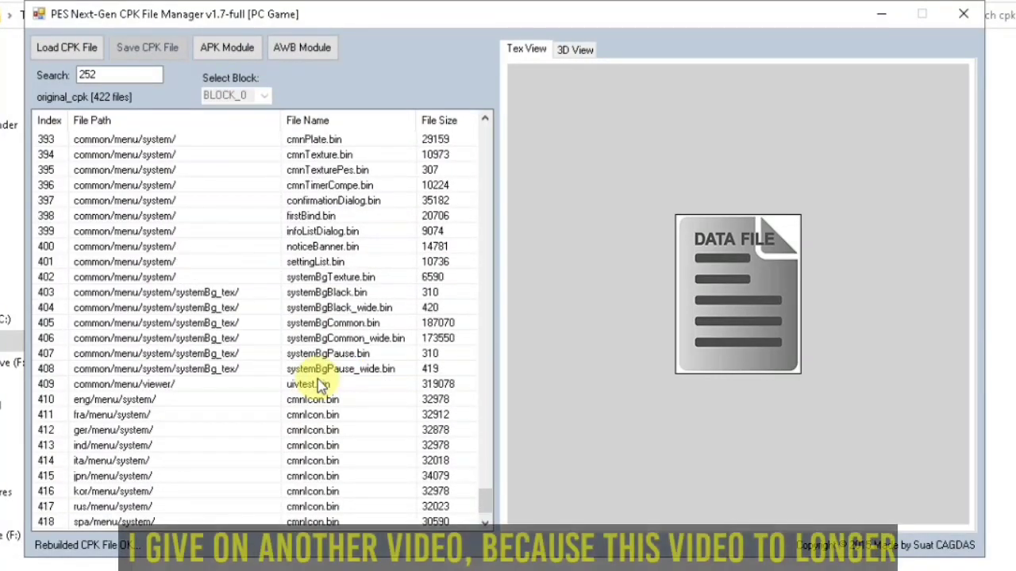
pyautogui.scroll(-1, 321, 385)
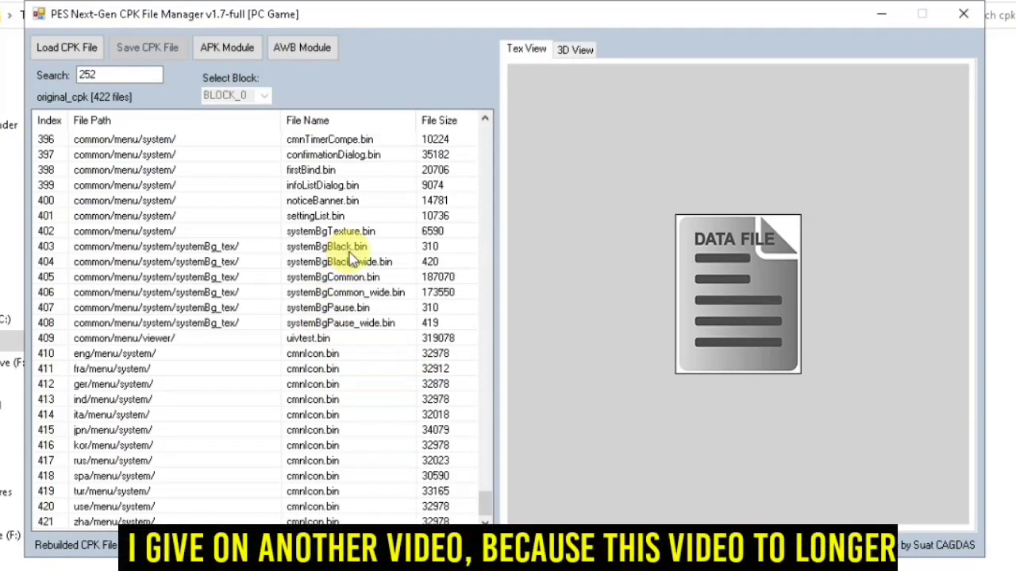
pyautogui.click(312, 283)
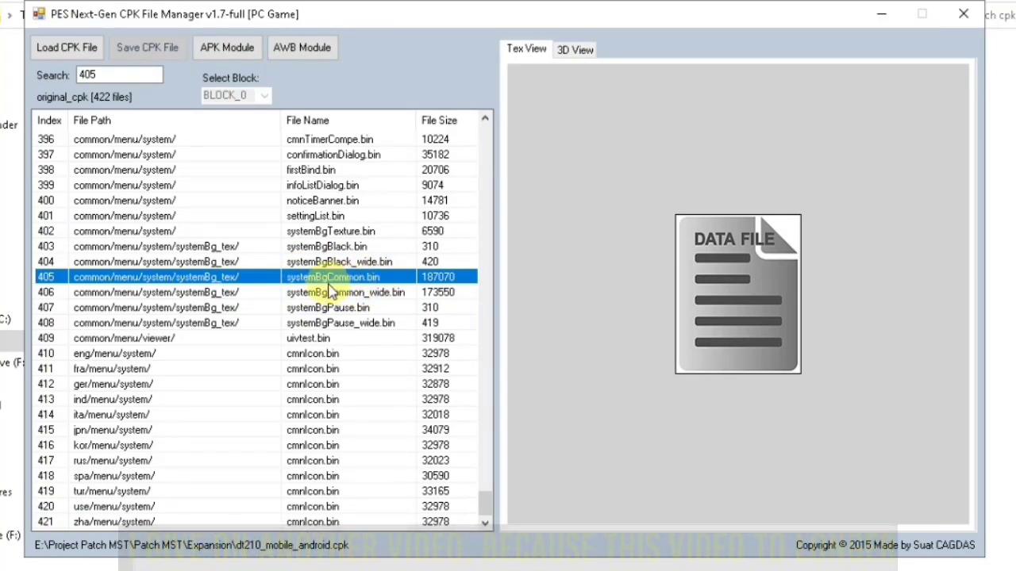
pyautogui.rightClick(284, 293)
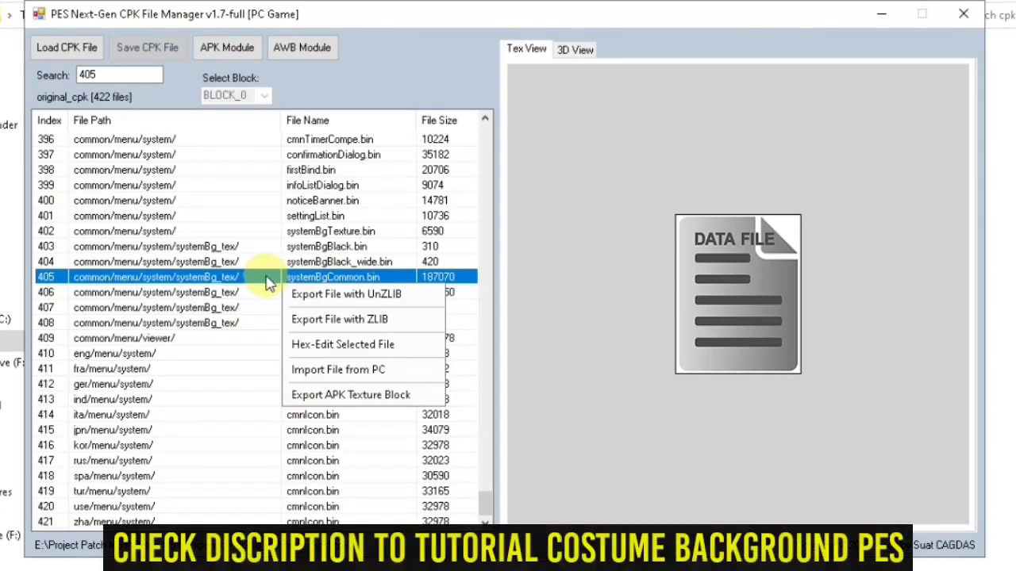
pyautogui.click(272, 277)
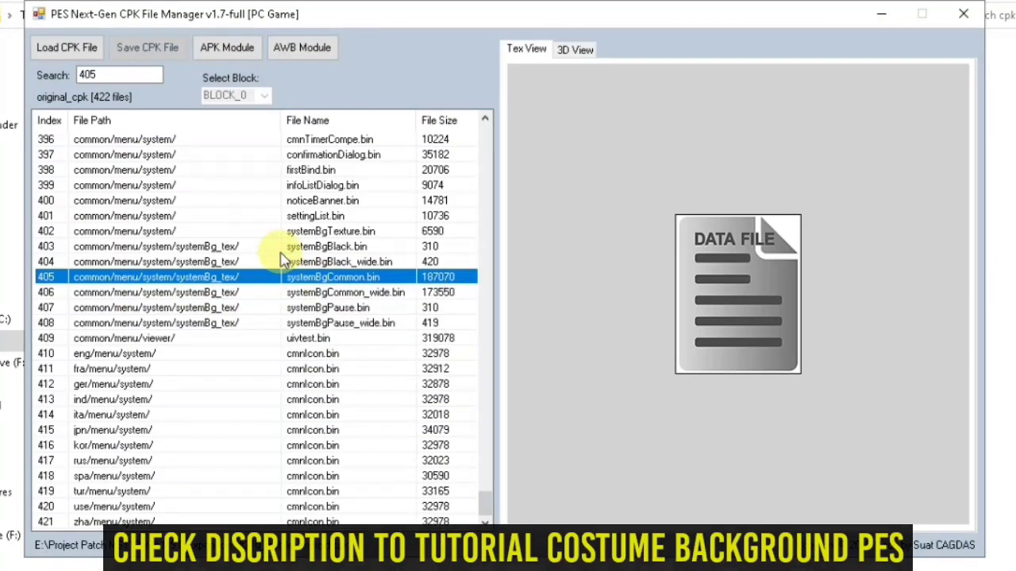
pyautogui.click(226, 49)
# Import systemBgCommon_tex000.dds from the Gambar Jadi > Background folder into texture tex000.
pyautogui.click(450, 270)
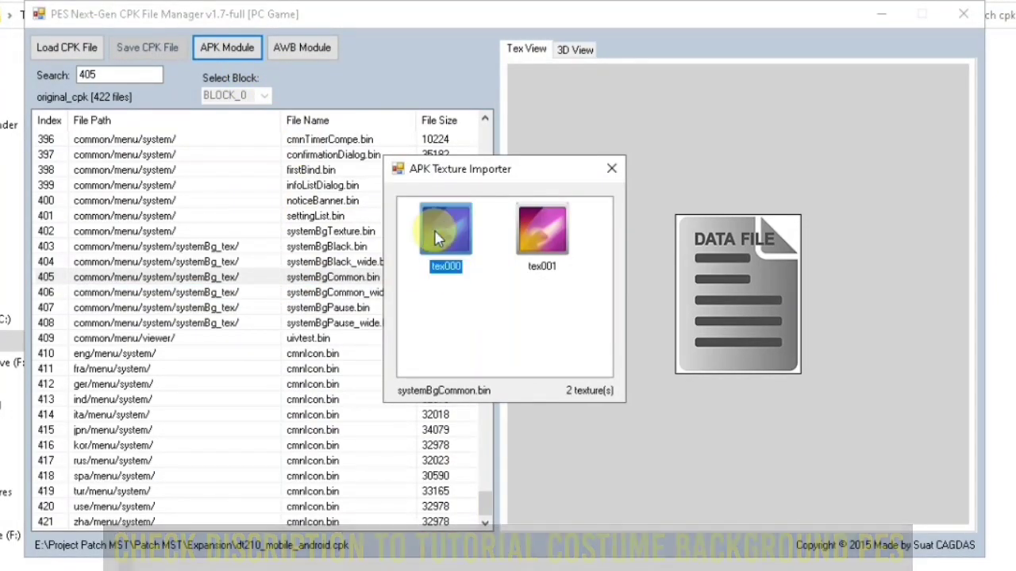
pyautogui.rightClick(437, 232)
pyautogui.click(449, 240)
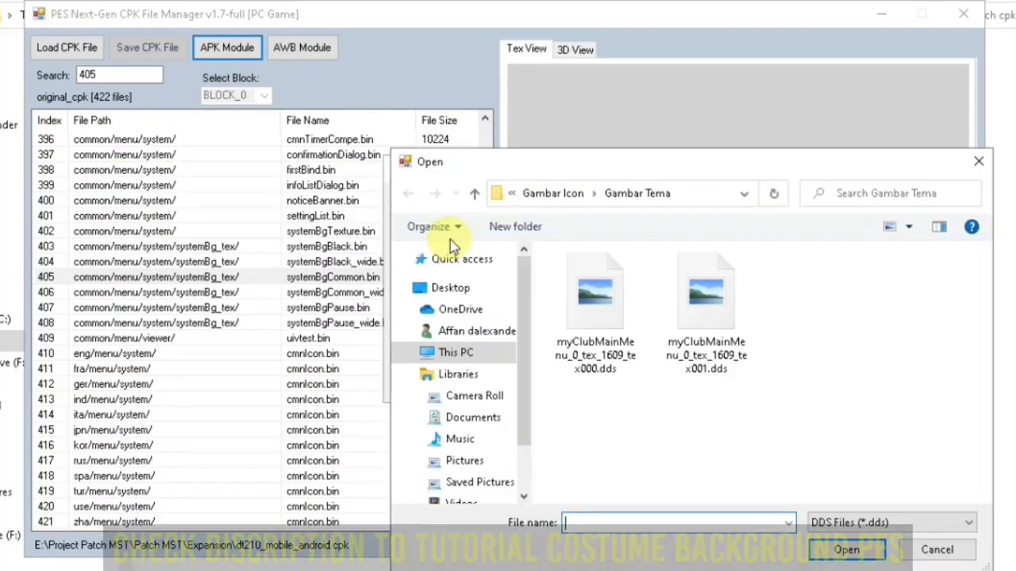
pyautogui.click(527, 199)
pyautogui.click(527, 198)
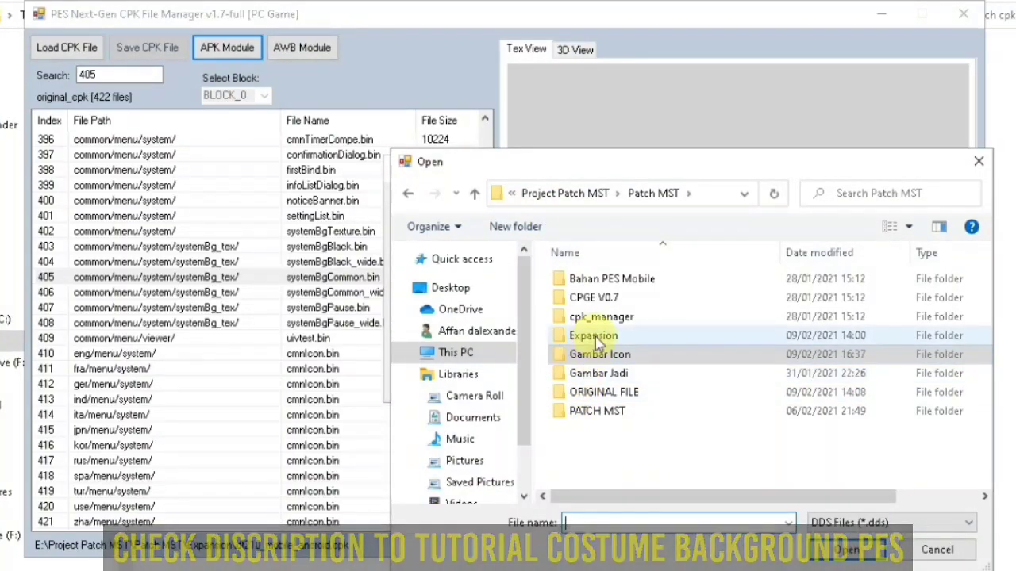
pyautogui.doubleClick(595, 337)
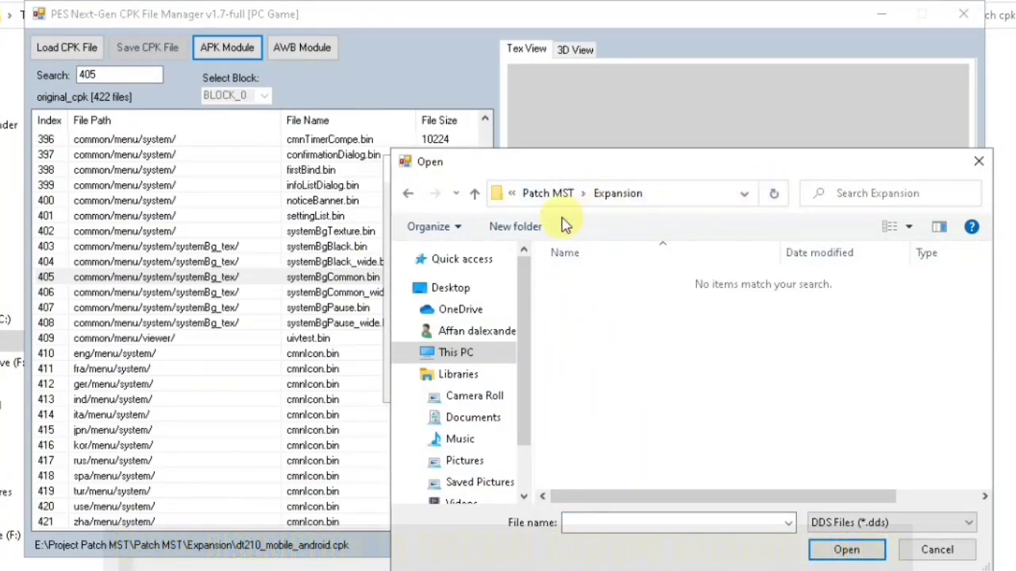
pyautogui.click(548, 199)
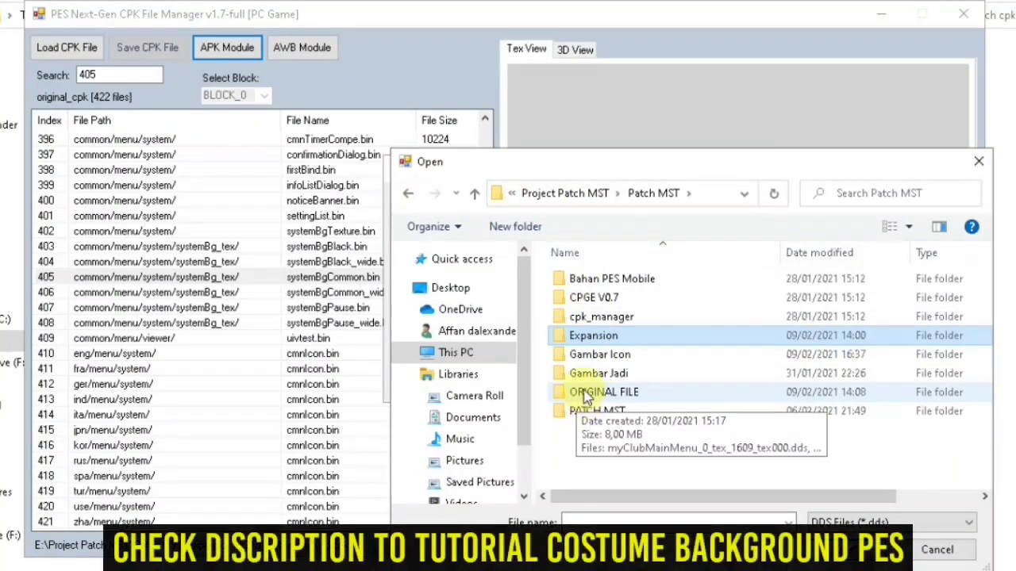
pyautogui.doubleClick(599, 373)
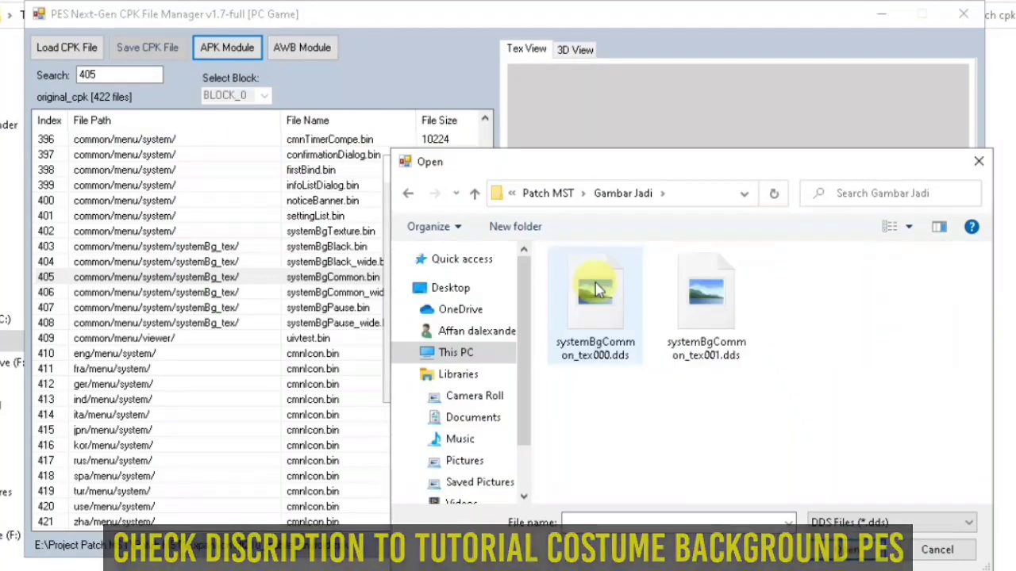
pyautogui.click(611, 337)
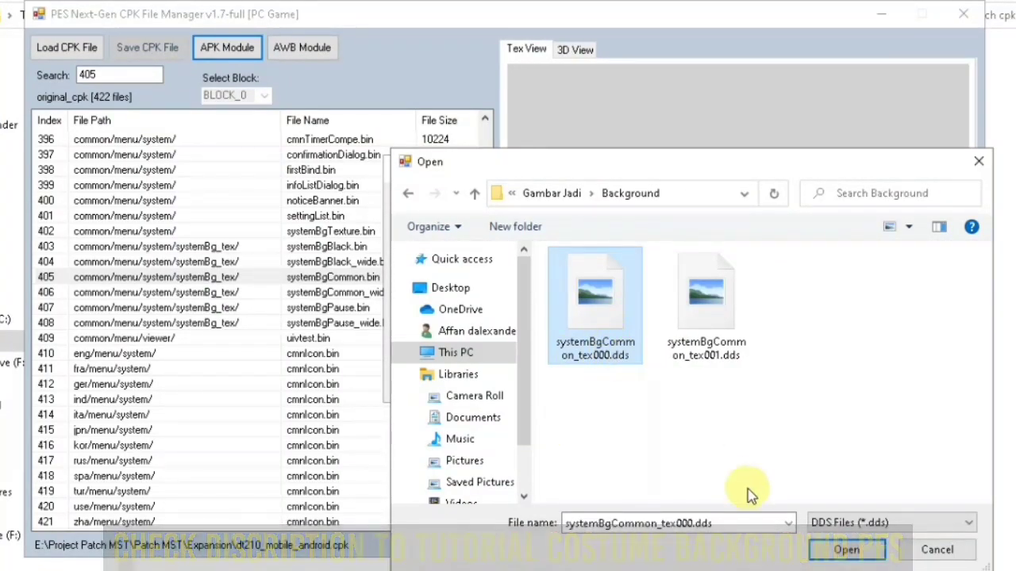
pyautogui.click(867, 549)
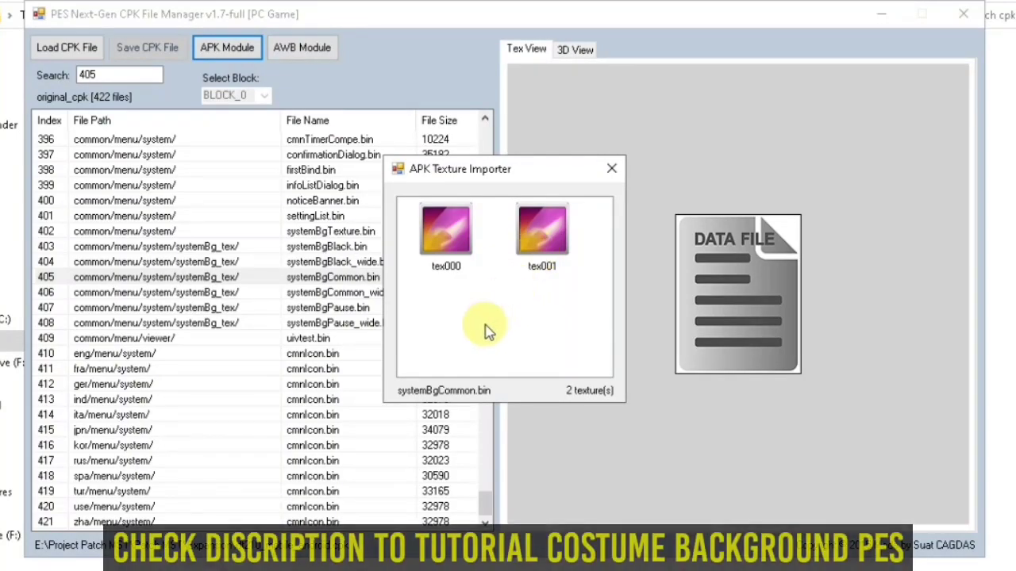
pyautogui.click(524, 343)
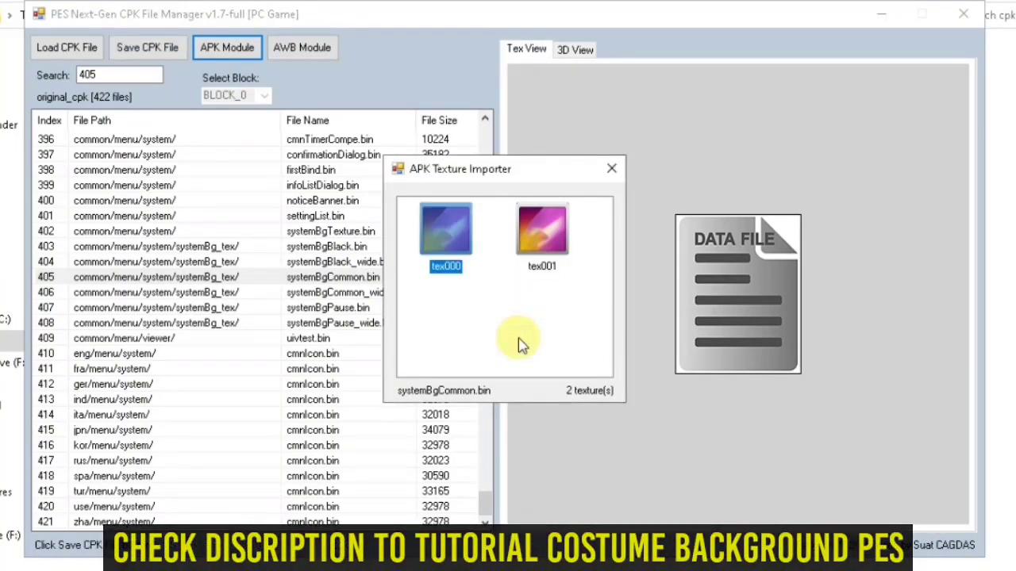
# Import systemBgCommon_tex001.dds from the Background folder into texture tex001.
pyautogui.click(547, 237)
pyautogui.click(554, 239)
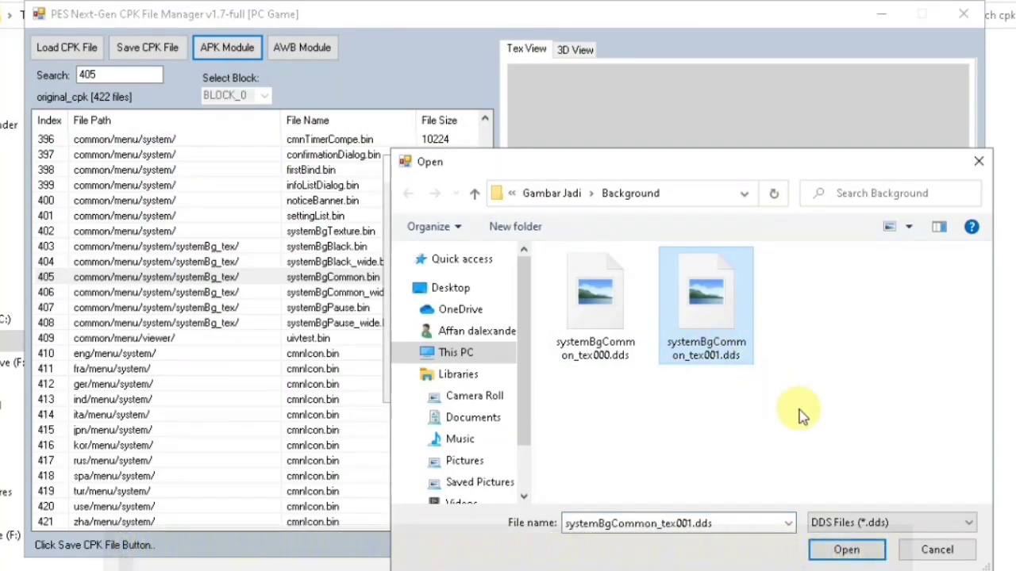
pyautogui.click(846, 549)
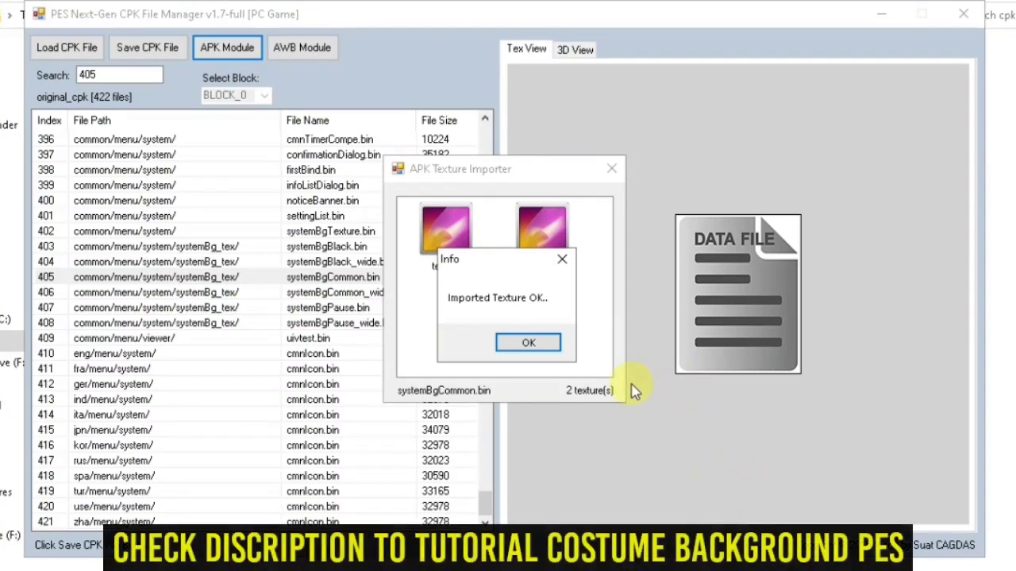
pyautogui.click(523, 343)
# Save the CPK file with the new systemBgCommon.bin textures and exit the CPK manager.
pyautogui.click(609, 169)
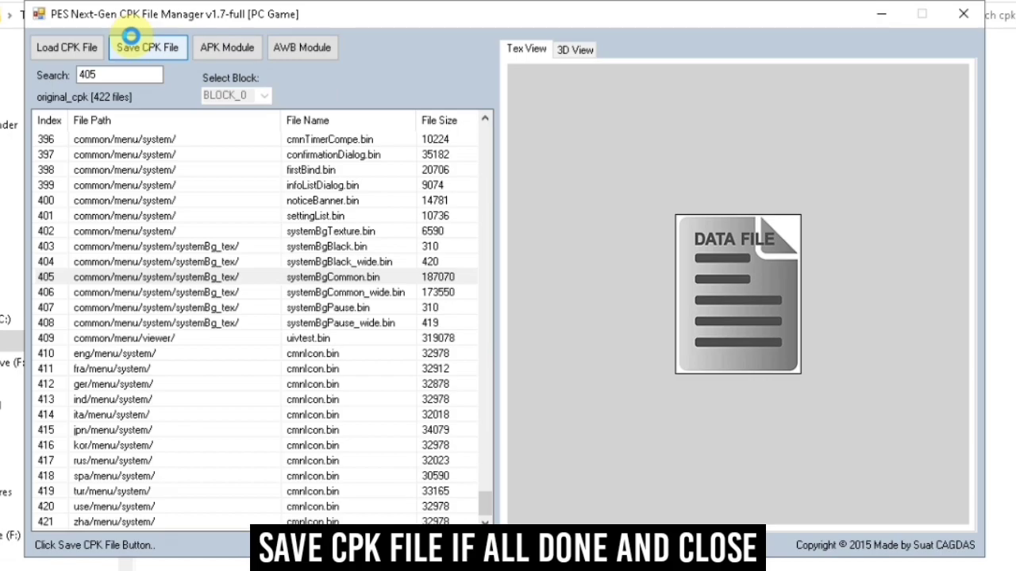
pyautogui.click(131, 36)
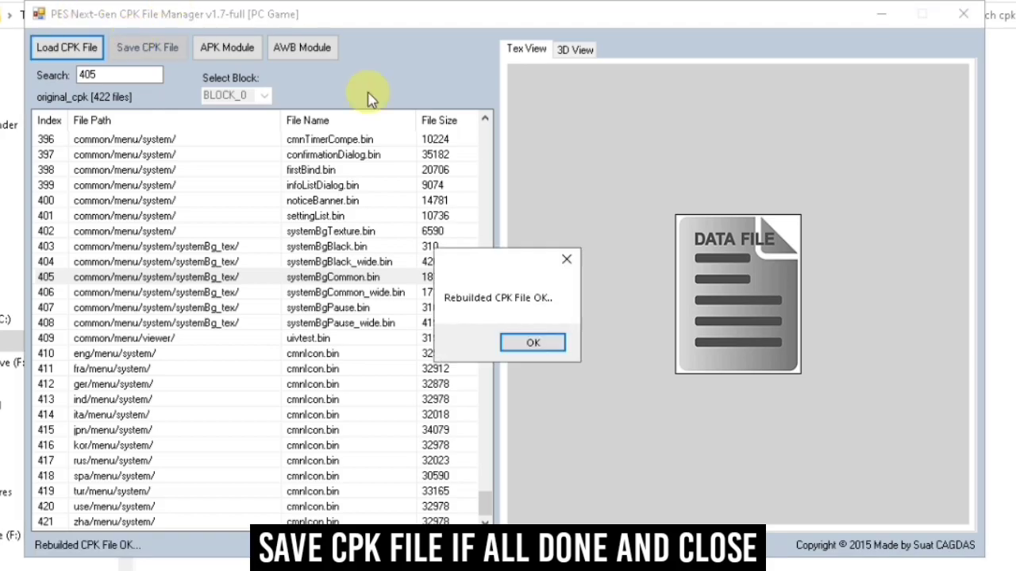
pyautogui.click(543, 344)
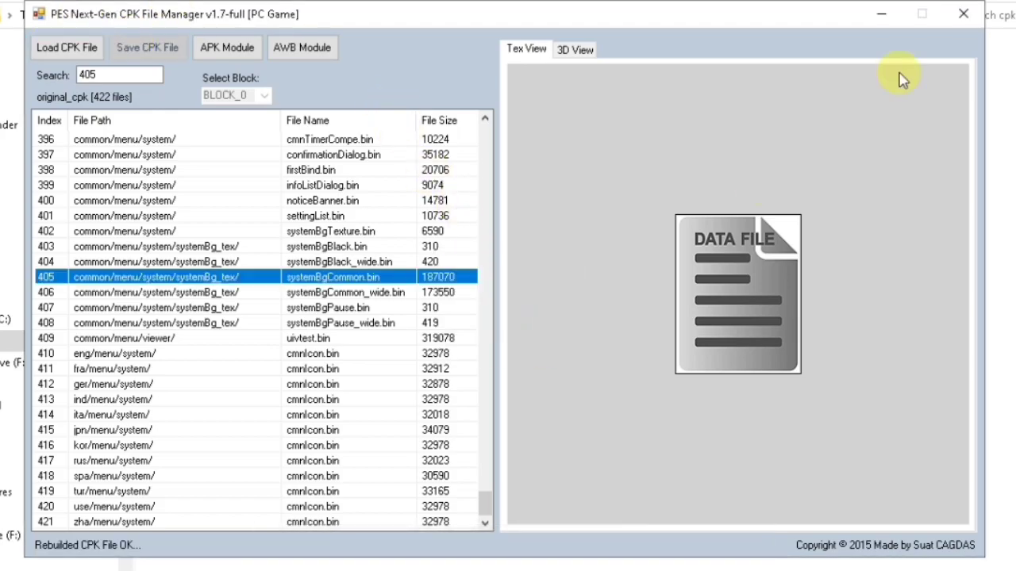
pyautogui.click(963, 13)
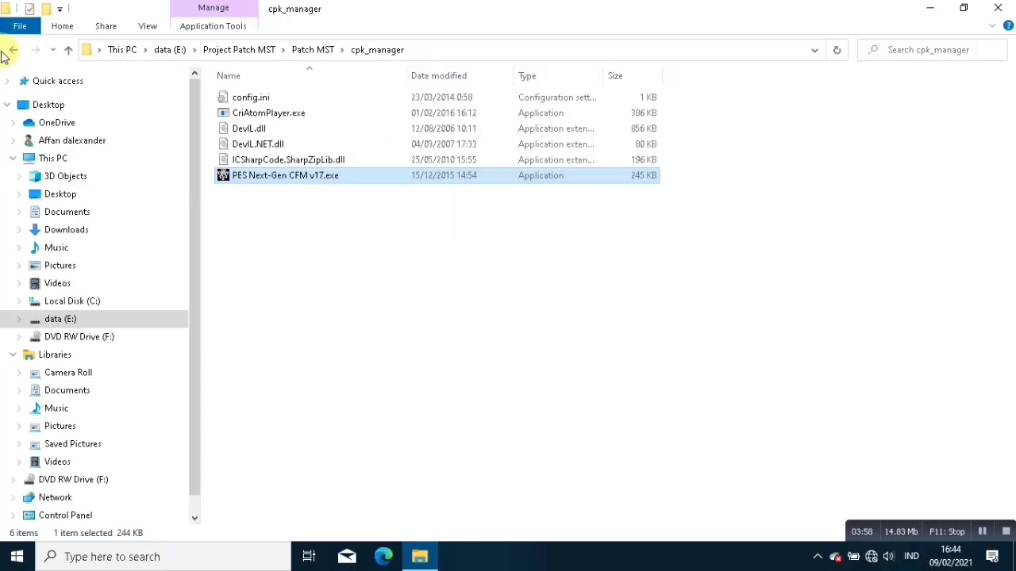
# In File Explorer, run reimport.bat from Patch MST > Bahan PES Mobile > Tool quick bms.
pyautogui.click(11, 52)
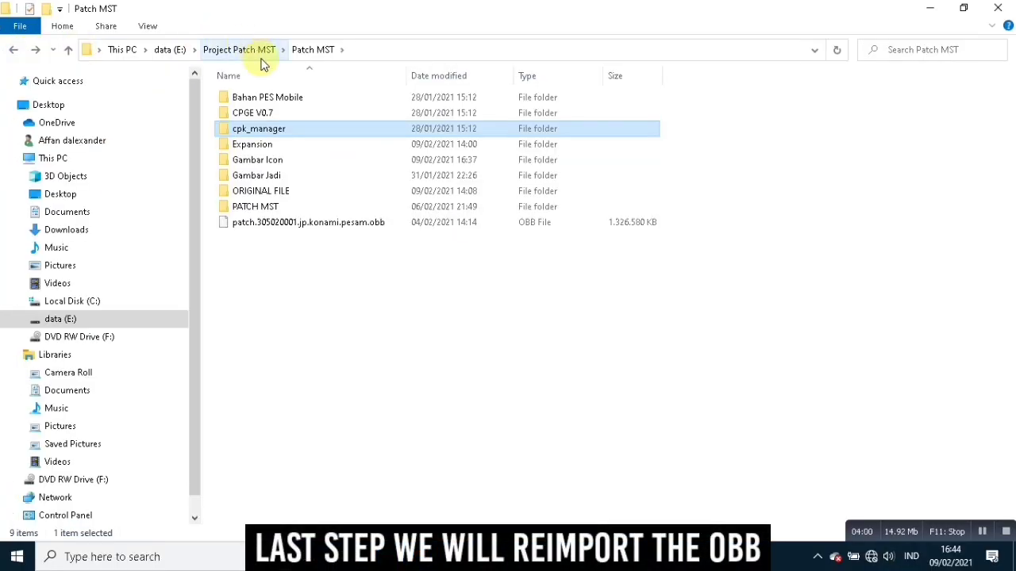
pyautogui.doubleClick(280, 99)
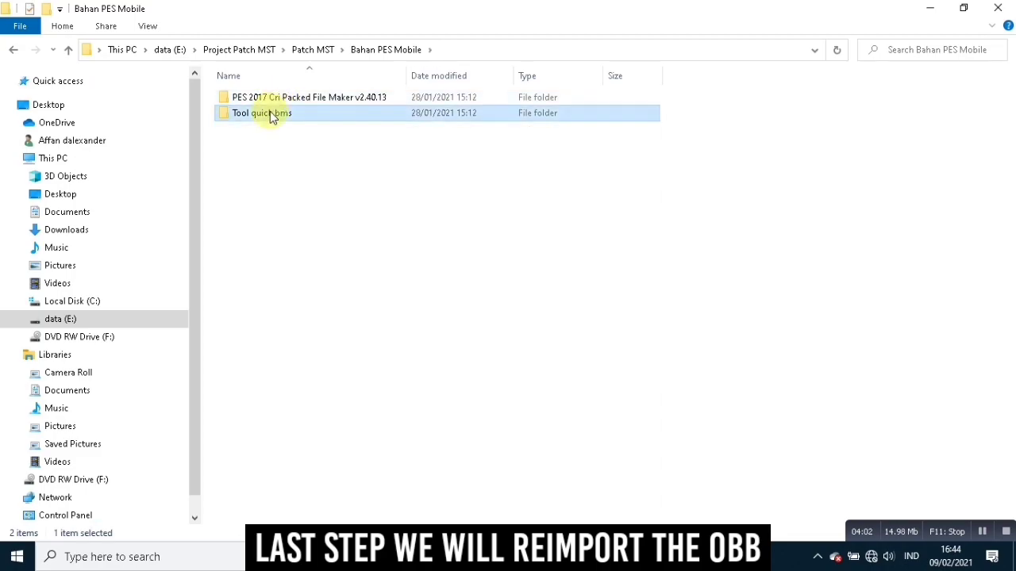
pyautogui.doubleClick(272, 113)
pyautogui.doubleClick(272, 129)
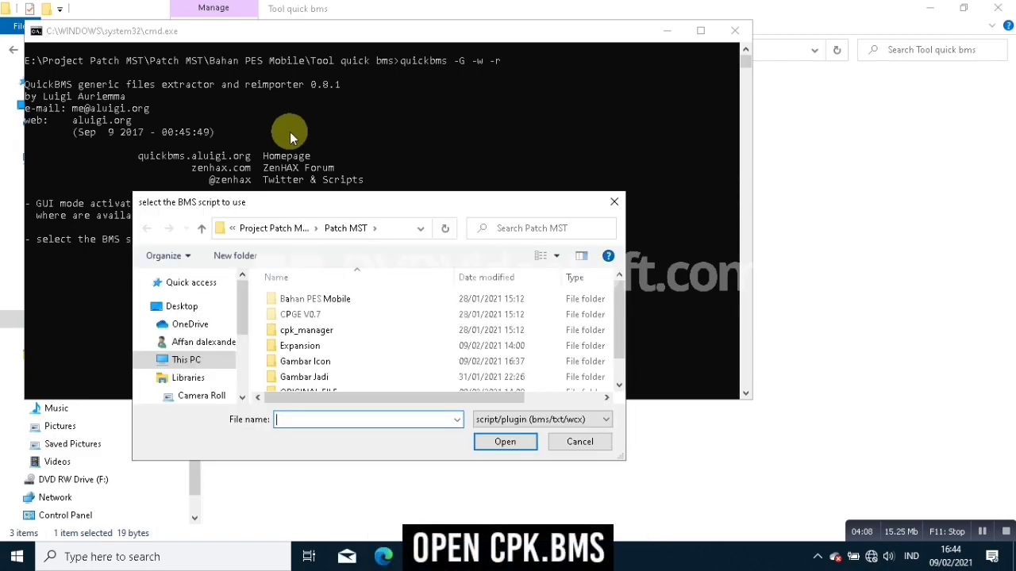
# Choose cpk.bms from the Bahan PES Mobile > Tool quick bms folder as the BMS script.
pyautogui.doubleClick(332, 300)
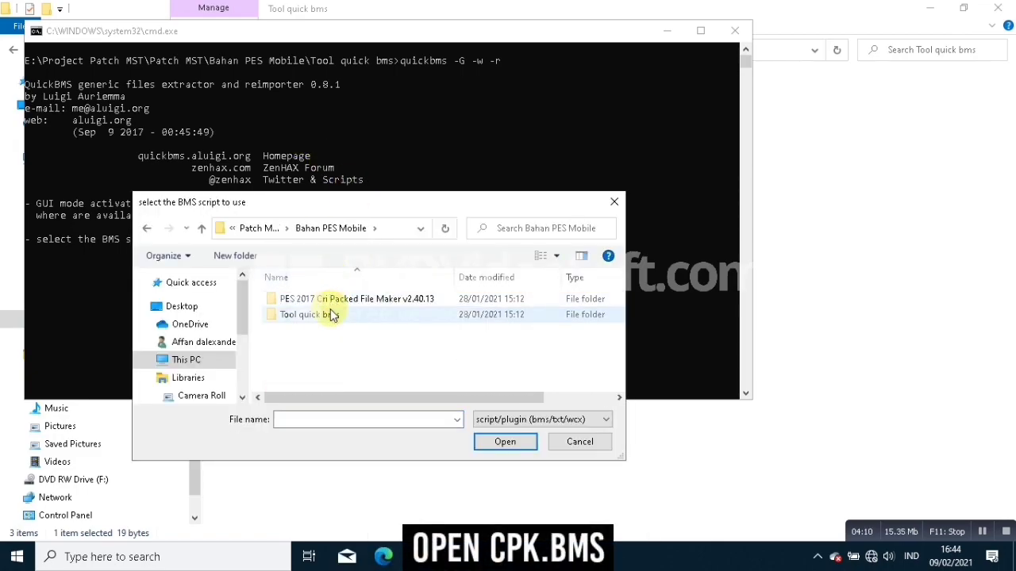
pyautogui.doubleClick(330, 311)
pyautogui.click(321, 304)
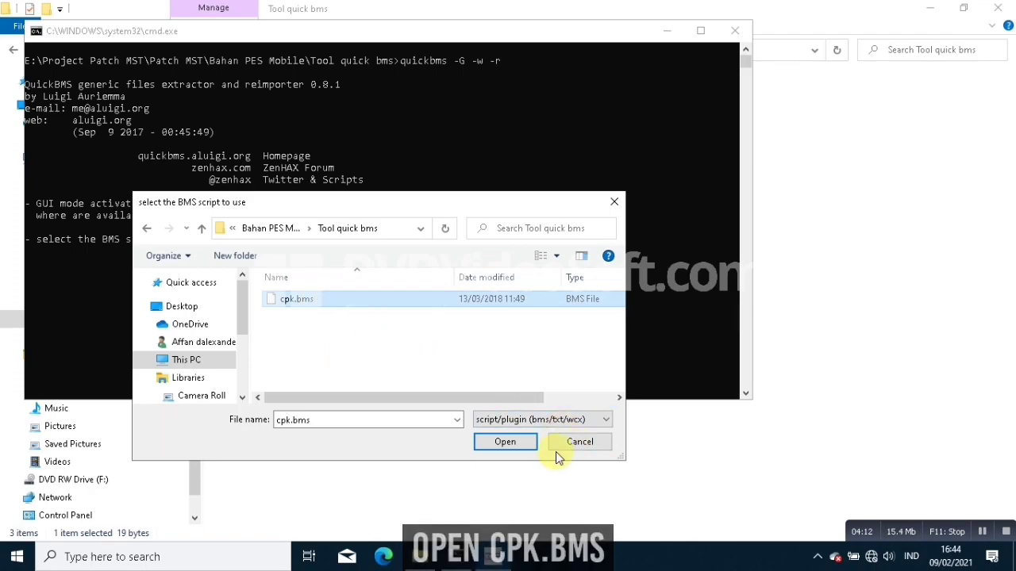
pyautogui.click(508, 443)
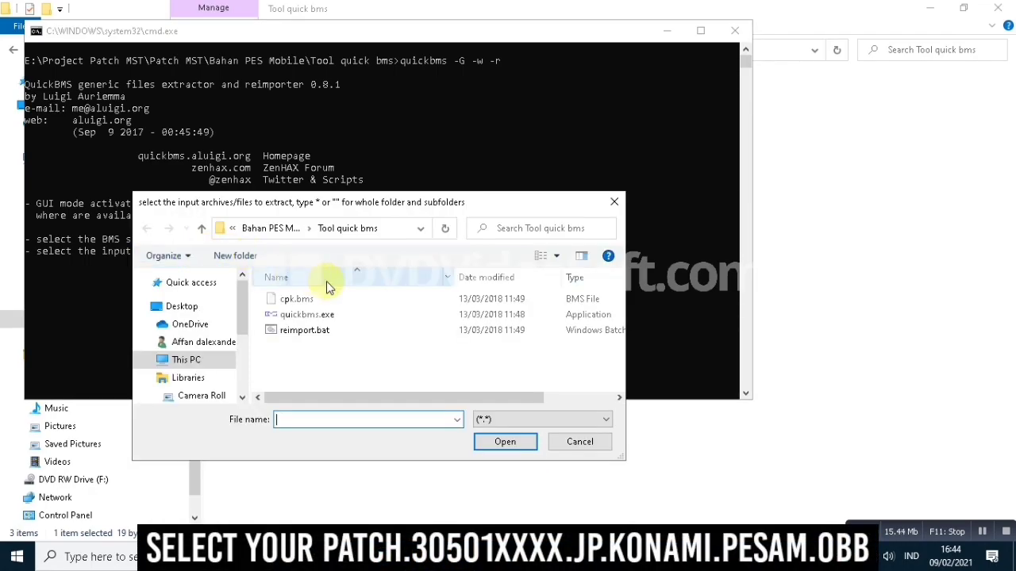
# Reimport the files into patch.305020001.jp.konami.pesam.obb from the Patch MST folder, accepting the offered output folder, and quit QuickBMS.
pyautogui.click(272, 228)
pyautogui.click(270, 229)
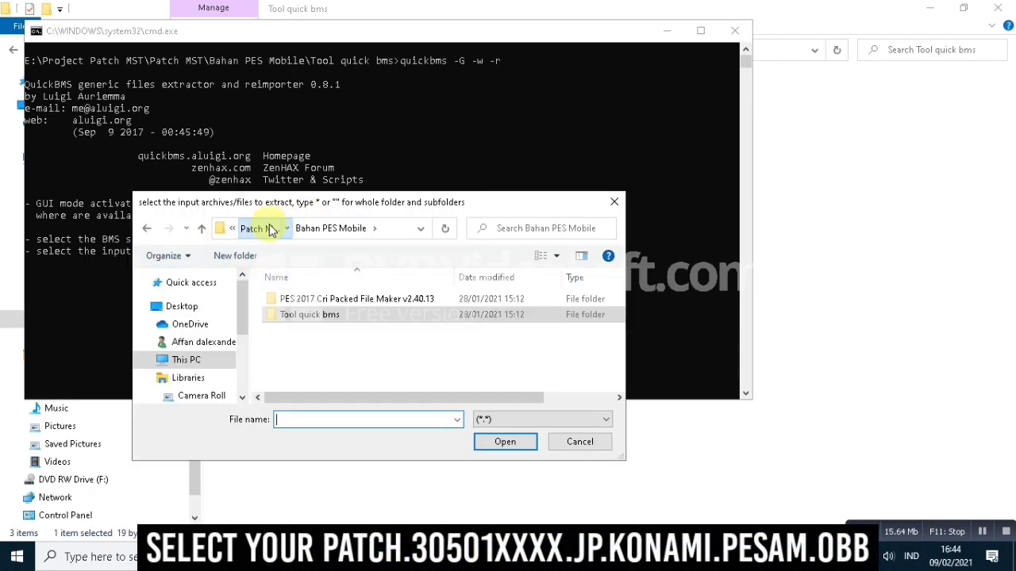
pyautogui.scroll(-1, 412, 333)
pyautogui.click(384, 383)
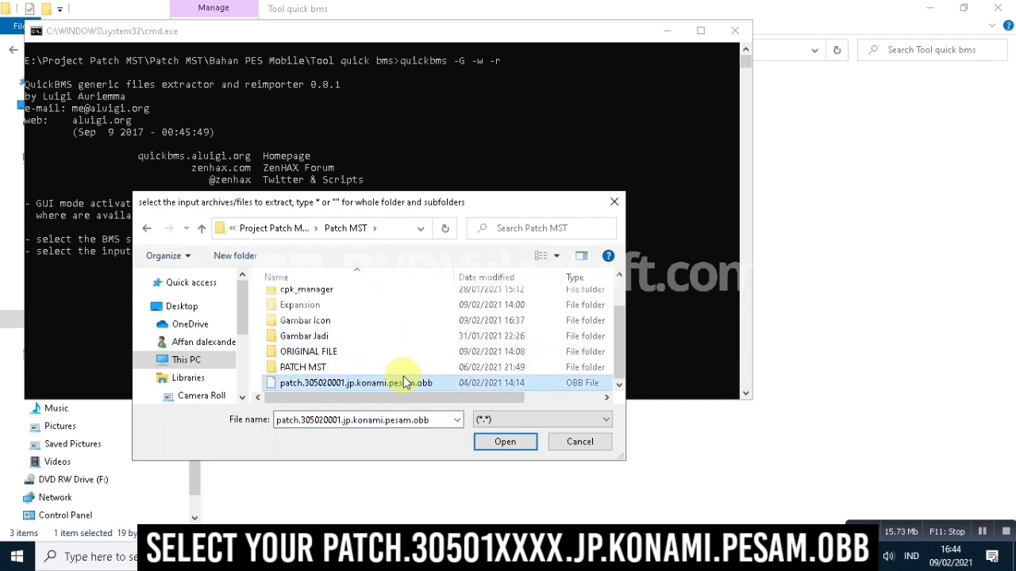
pyautogui.click(503, 441)
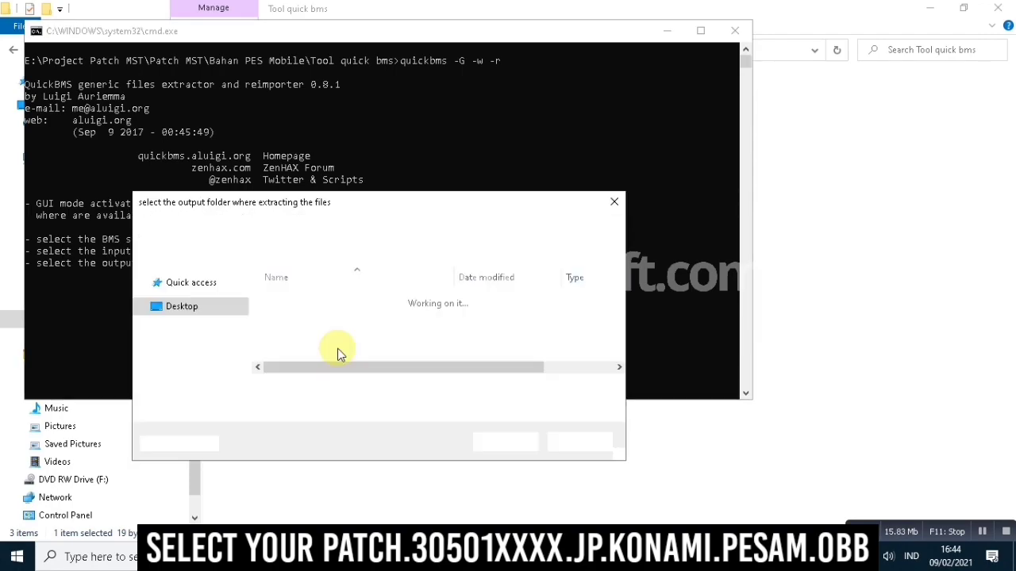
pyautogui.click(505, 441)
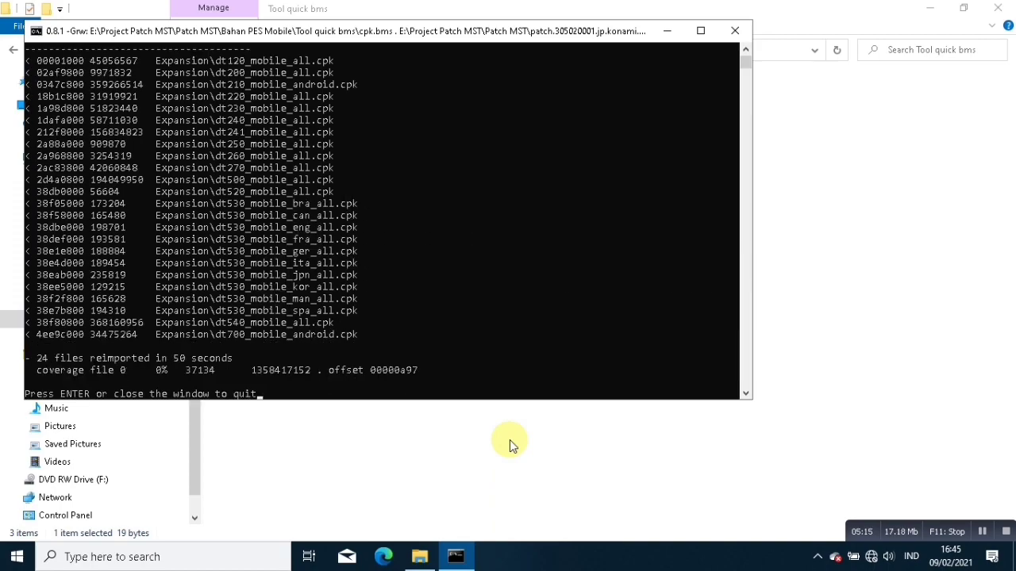
pyautogui.press('Return')
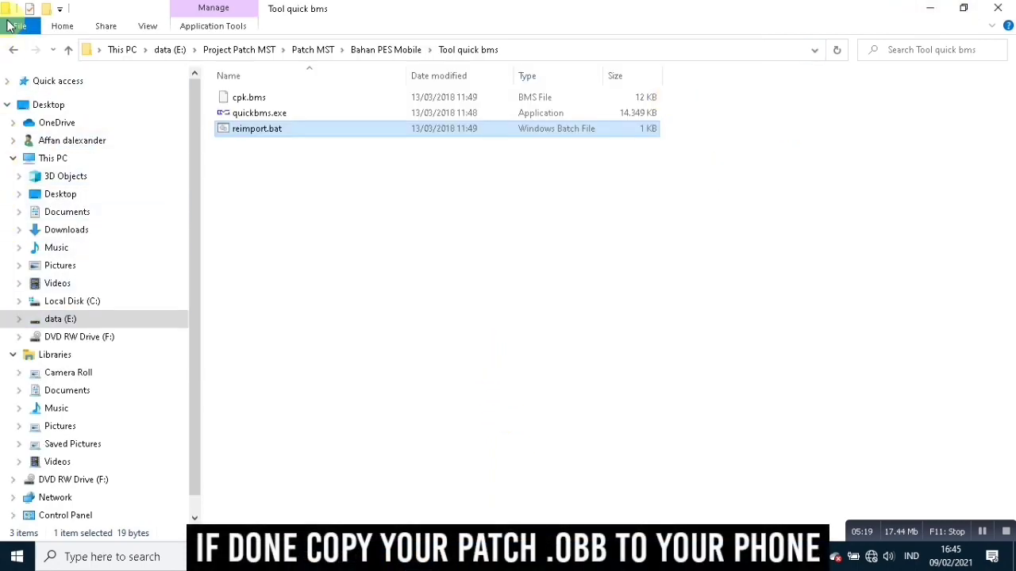
# Copy the patch.305020001.jp.konami.pesam.obb file from the Project Patch MST > Patch MST folder on data (E:).
pyautogui.click(12, 49)
pyautogui.click(11, 49)
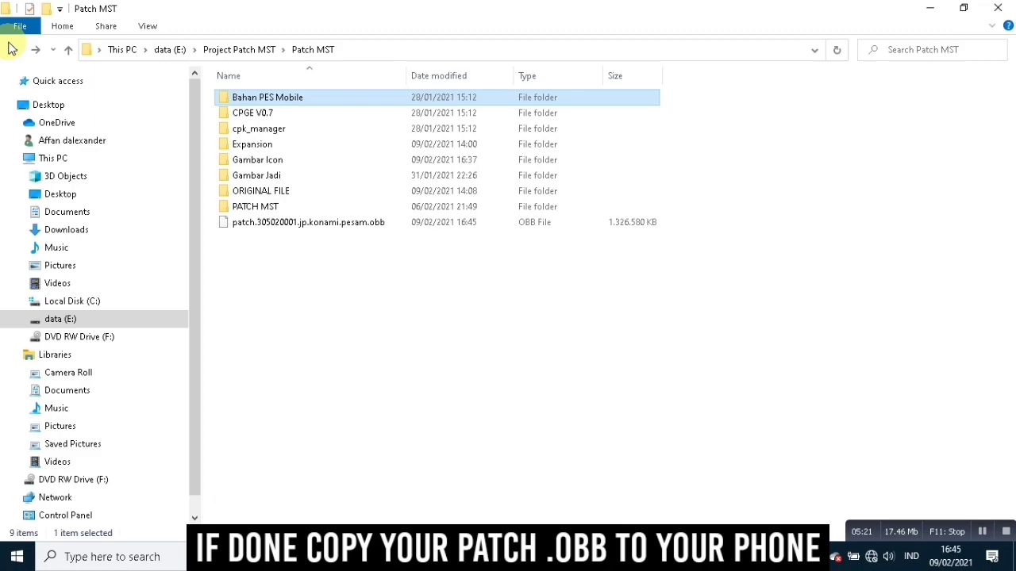
pyautogui.click(12, 49)
pyautogui.click(12, 49)
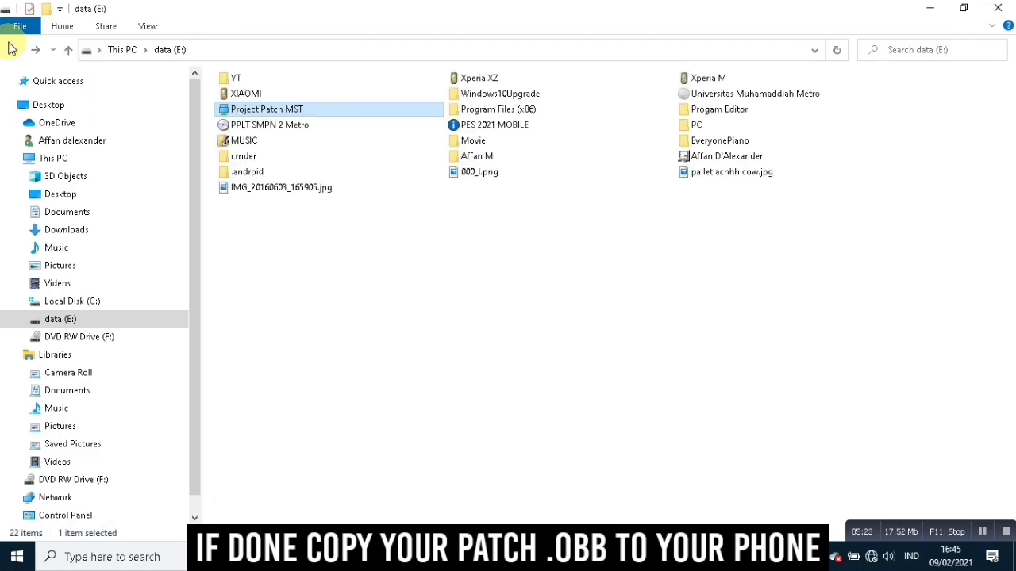
pyautogui.doubleClick(262, 111)
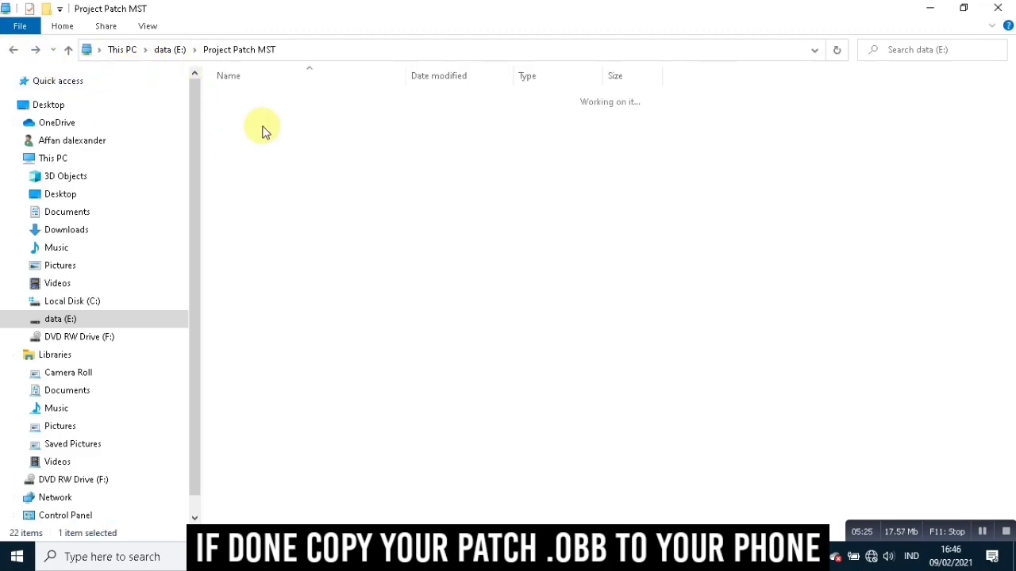
pyautogui.doubleClick(249, 110)
pyautogui.click(321, 225)
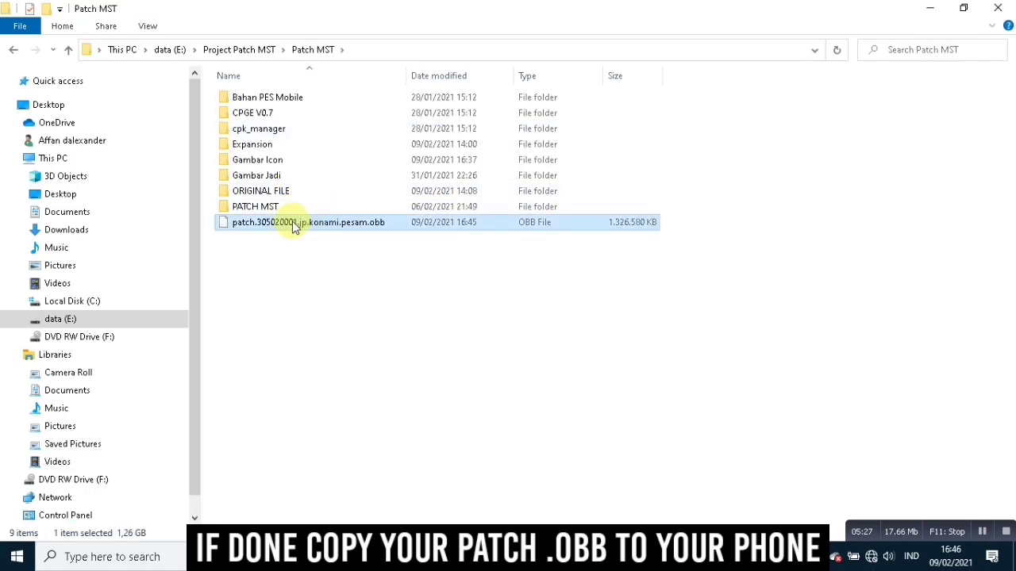
pyautogui.rightClick(341, 221)
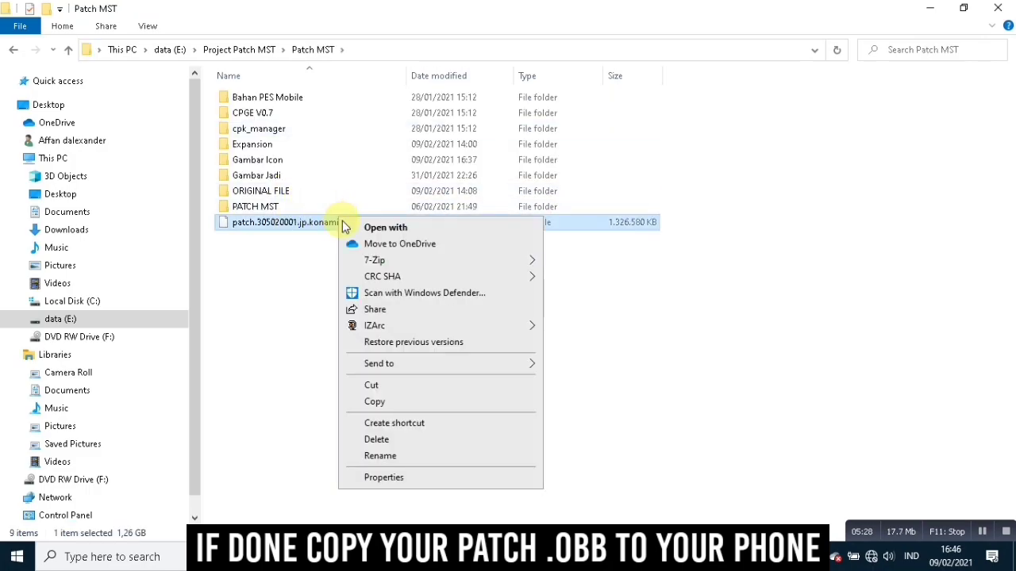
pyautogui.click(373, 401)
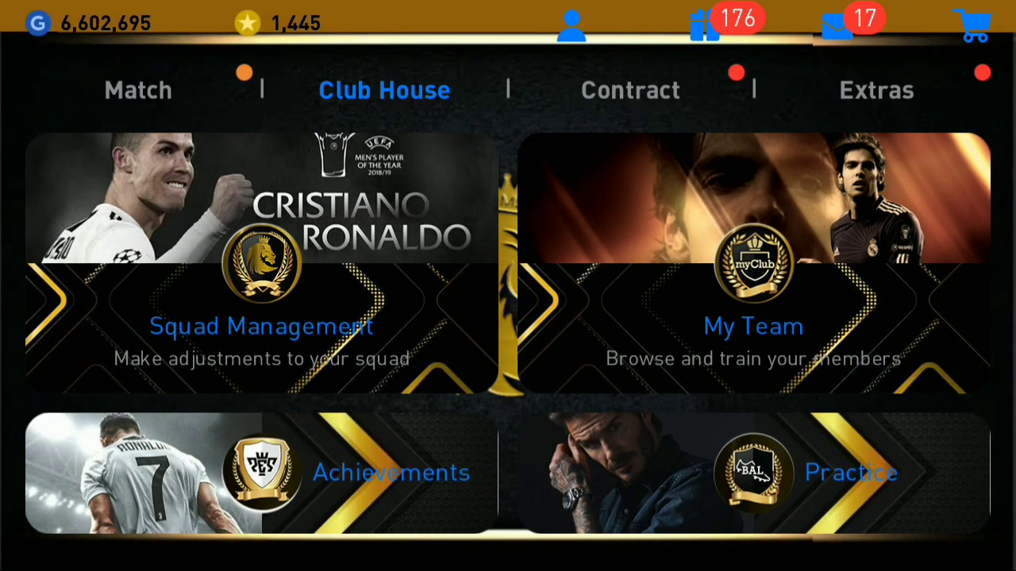
# In PES Mobile, examine the patched menu textures and background on the Match, Contract, Extras and Club House screens.
pyautogui.click(138, 89)
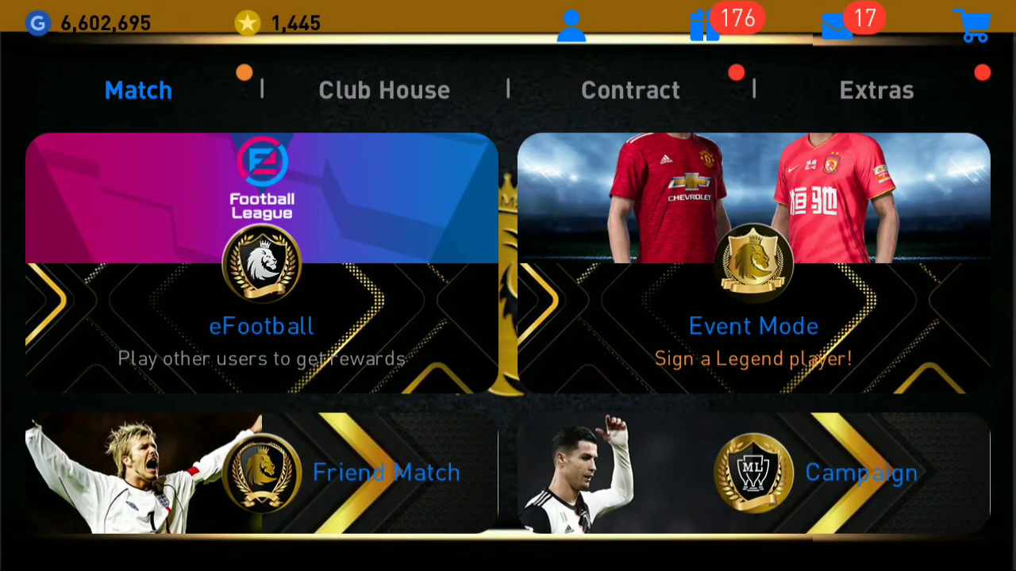
pyautogui.click(630, 90)
pyautogui.click(876, 89)
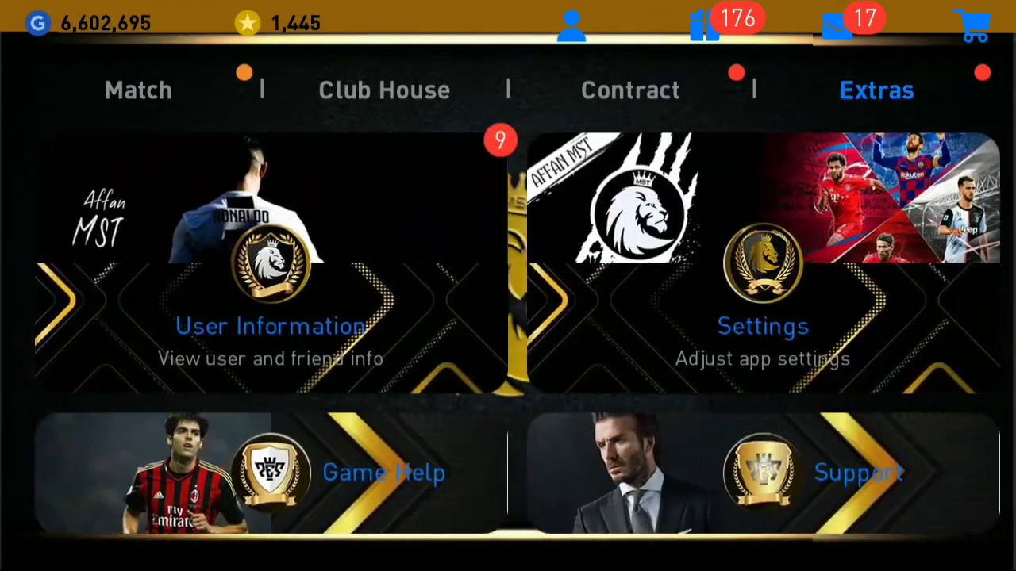
pyautogui.click(138, 89)
pyautogui.click(630, 90)
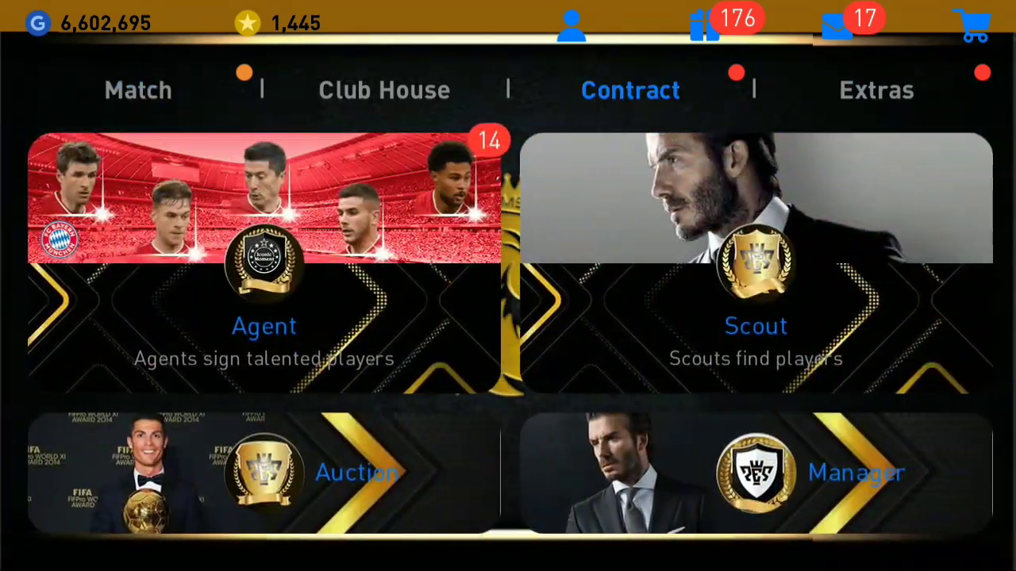
pyautogui.click(384, 90)
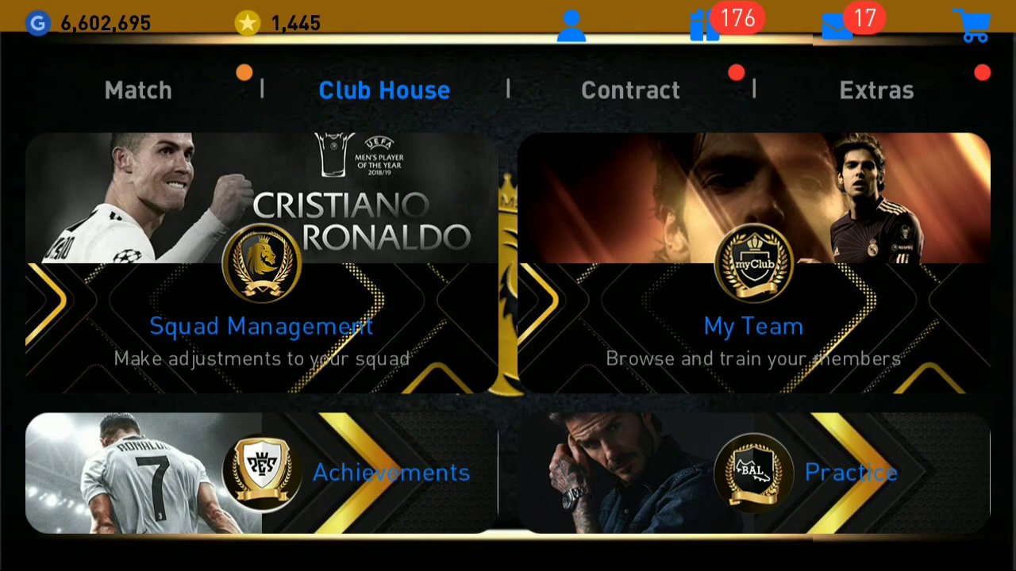